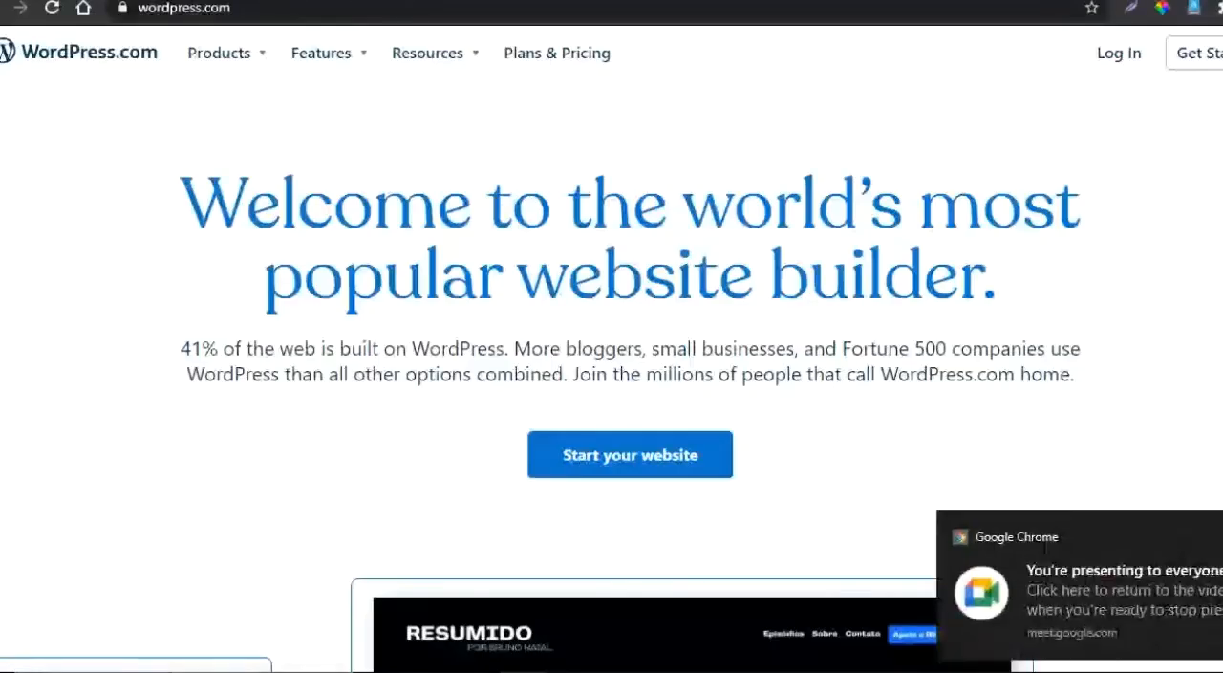
- Copy the wordpress.org site address and send it to everyone in the Google Meet chat
{"action": "key", "text": "ctrl+Tab"}
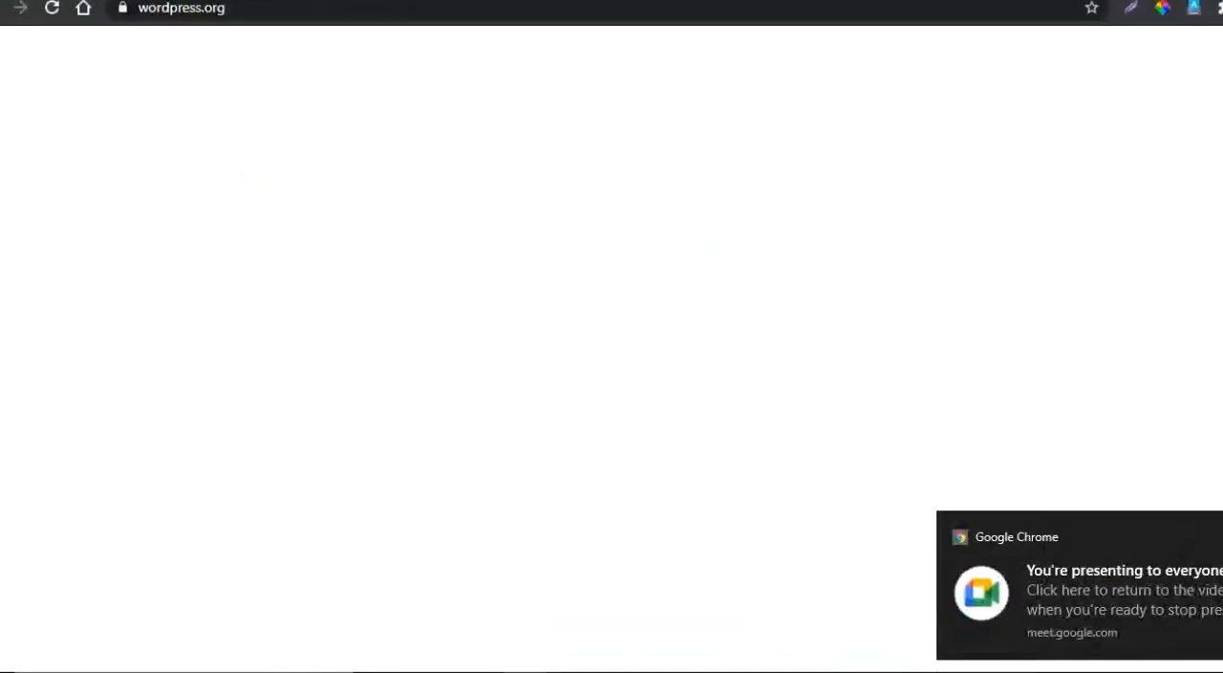
{"action": "key", "text": "ctrl+Tab"}
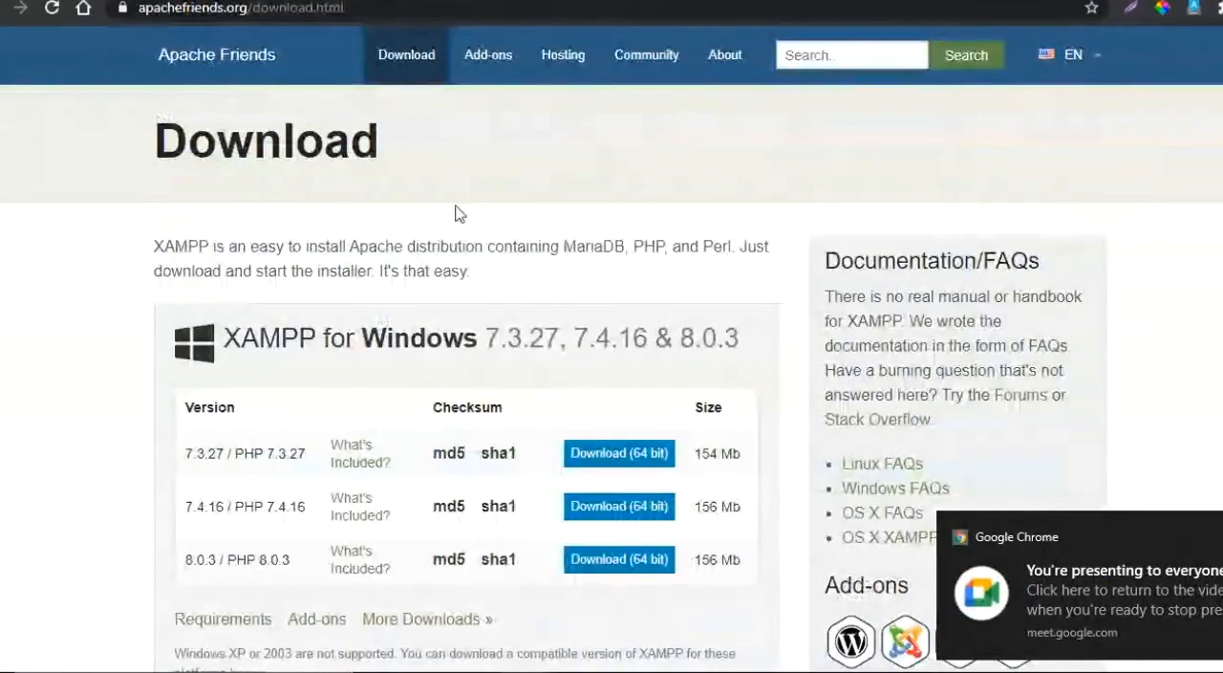
{"action": "key", "text": "ctrl+shift+Tab"}
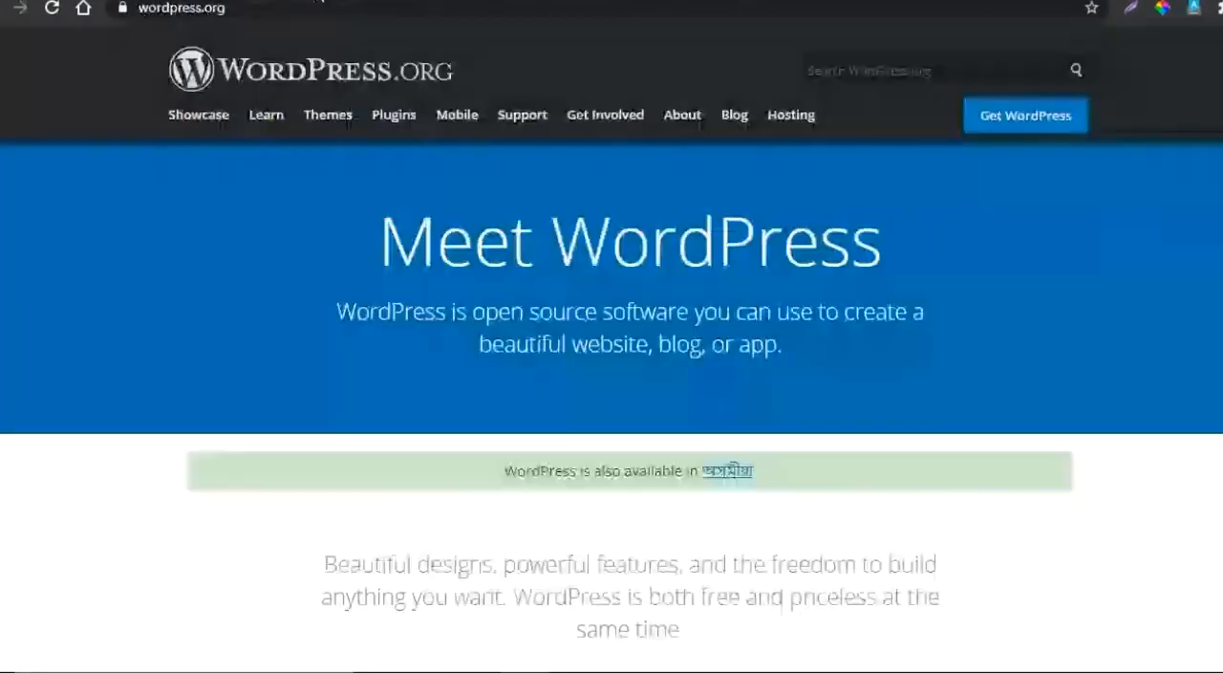
{"action": "left_click", "coordinate": [265, 7]}
{"action": "key", "text": "ctrl+c"}
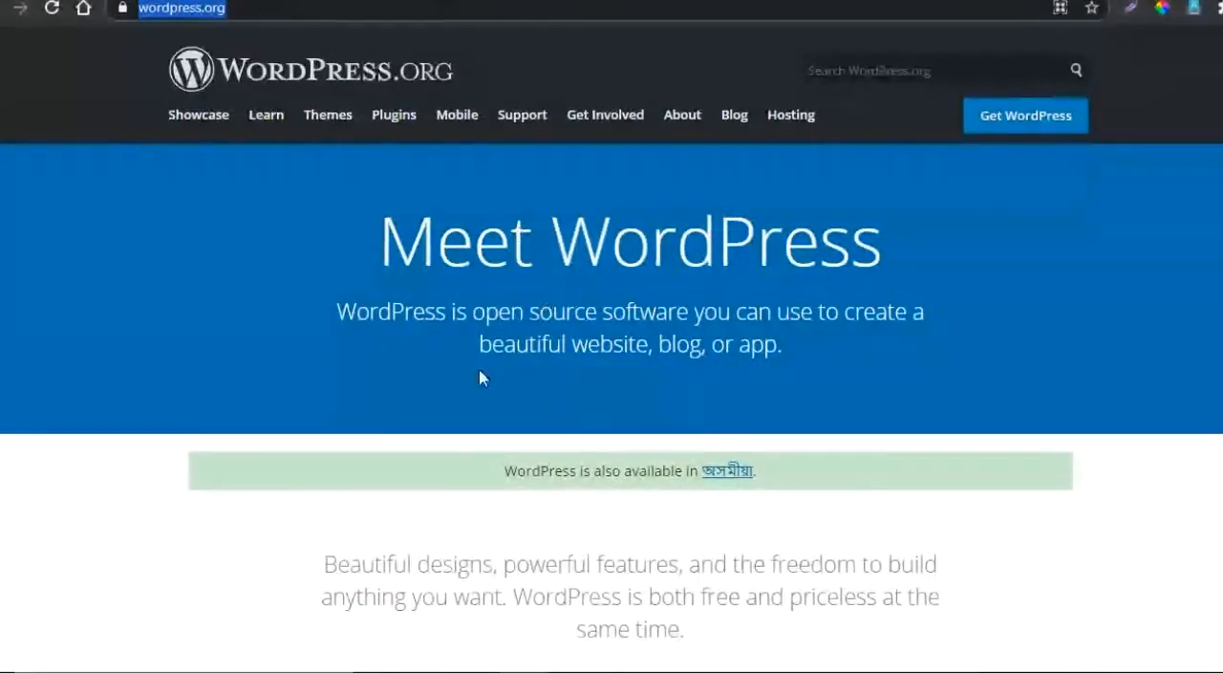
{"action": "mouse_move", "coordinate": [523, 672]}
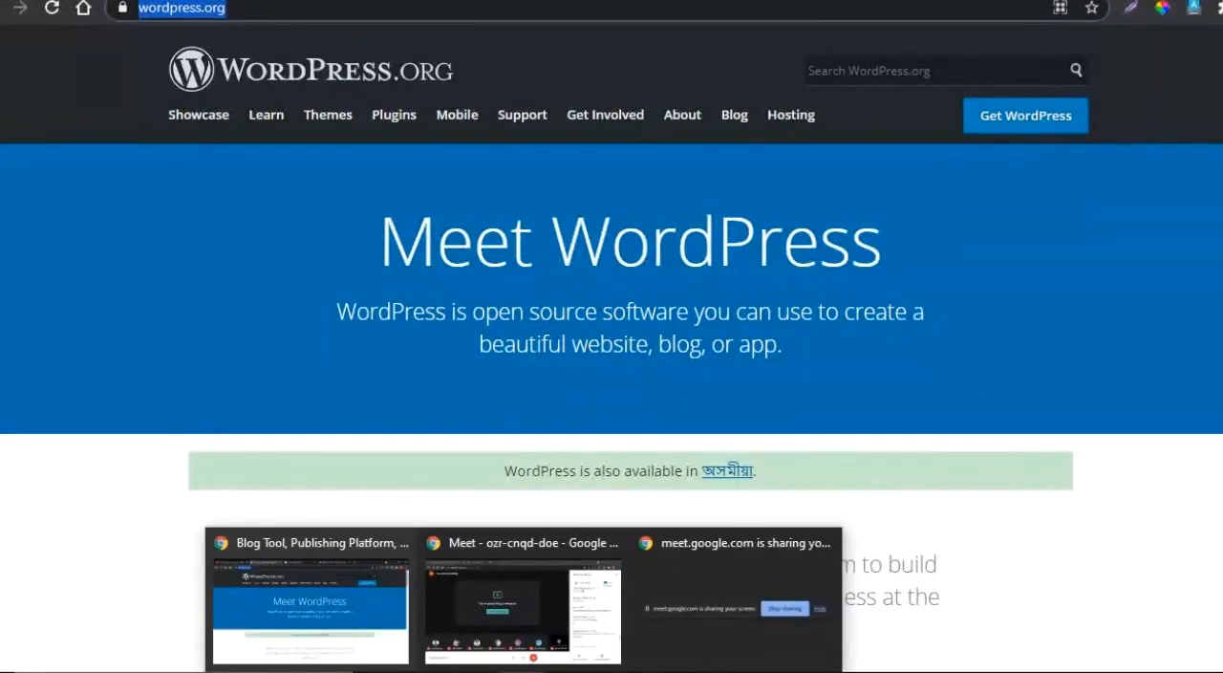
{"action": "left_click", "coordinate": [524, 671]}
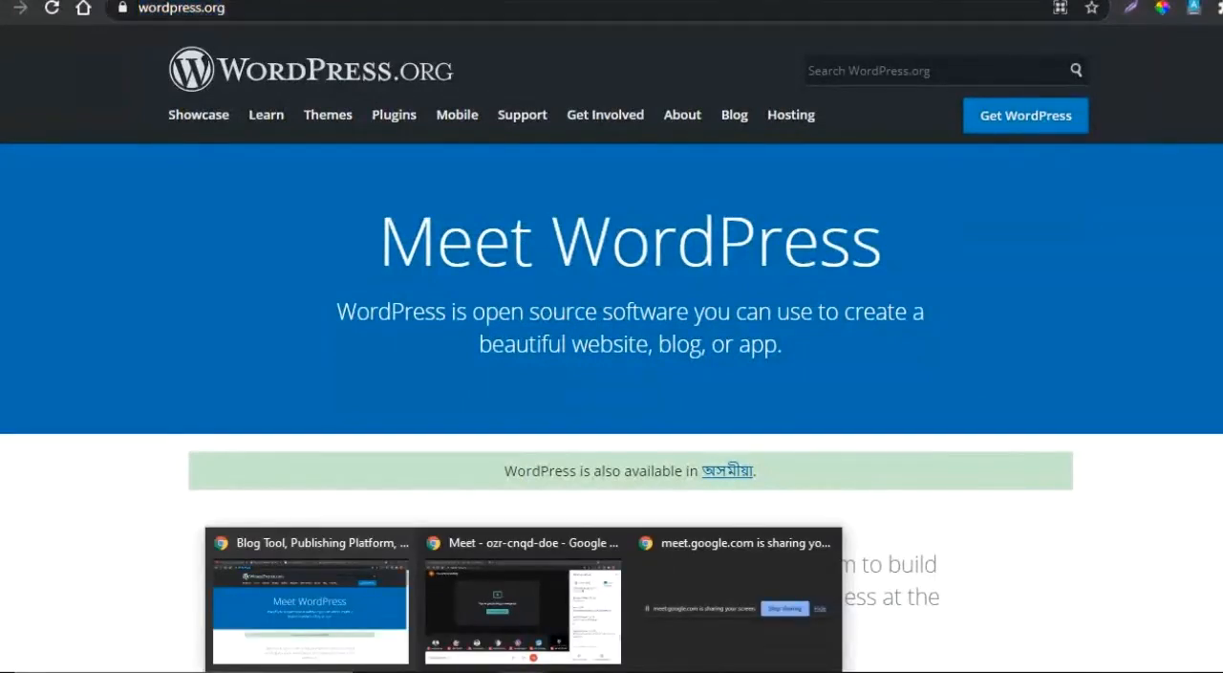
{"action": "left_click", "coordinate": [507, 621]}
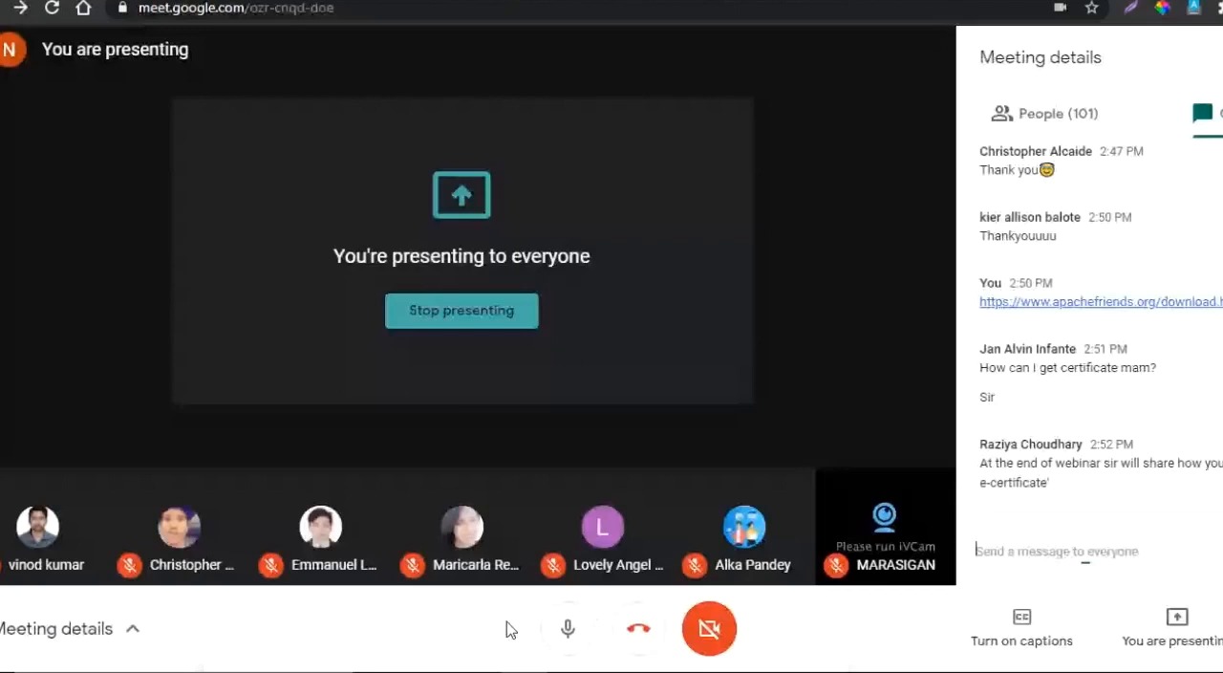
{"action": "left_click", "coordinate": [1050, 553]}
{"action": "key", "text": "ctrl+v"}
{"action": "key", "text": "Return"}
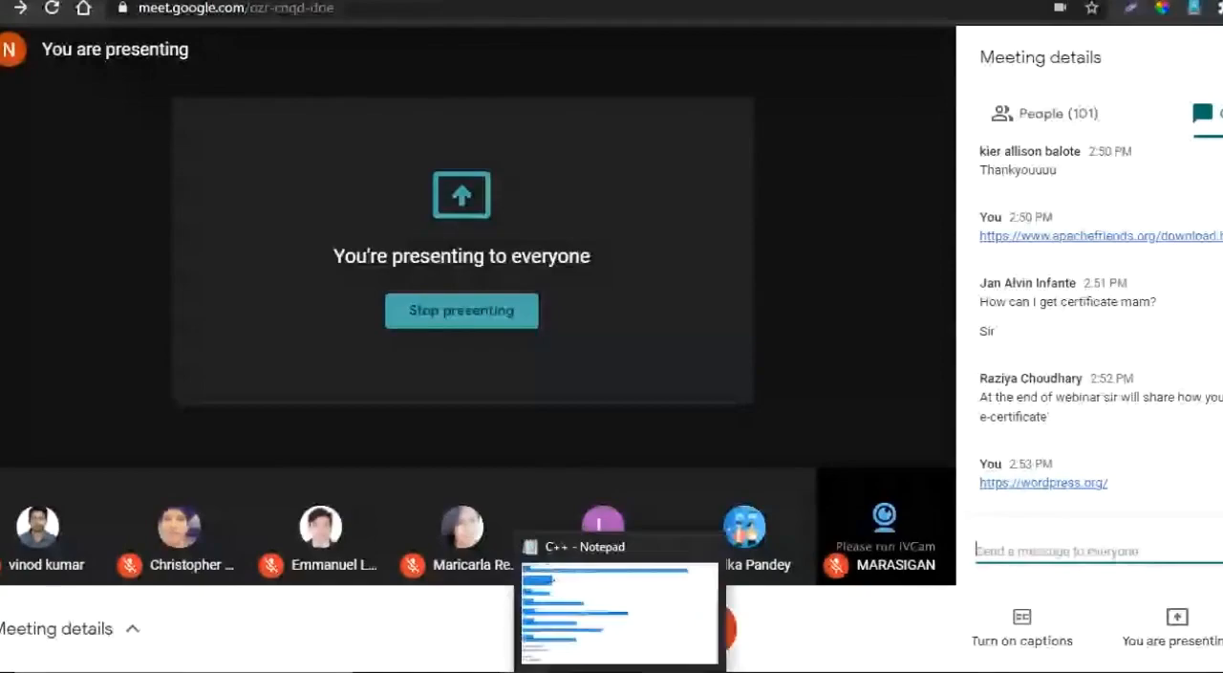
- Switch to the presentation and view the slide on the steps for creating a website on a local PC
{"action": "left_click", "coordinate": [668, 669]}
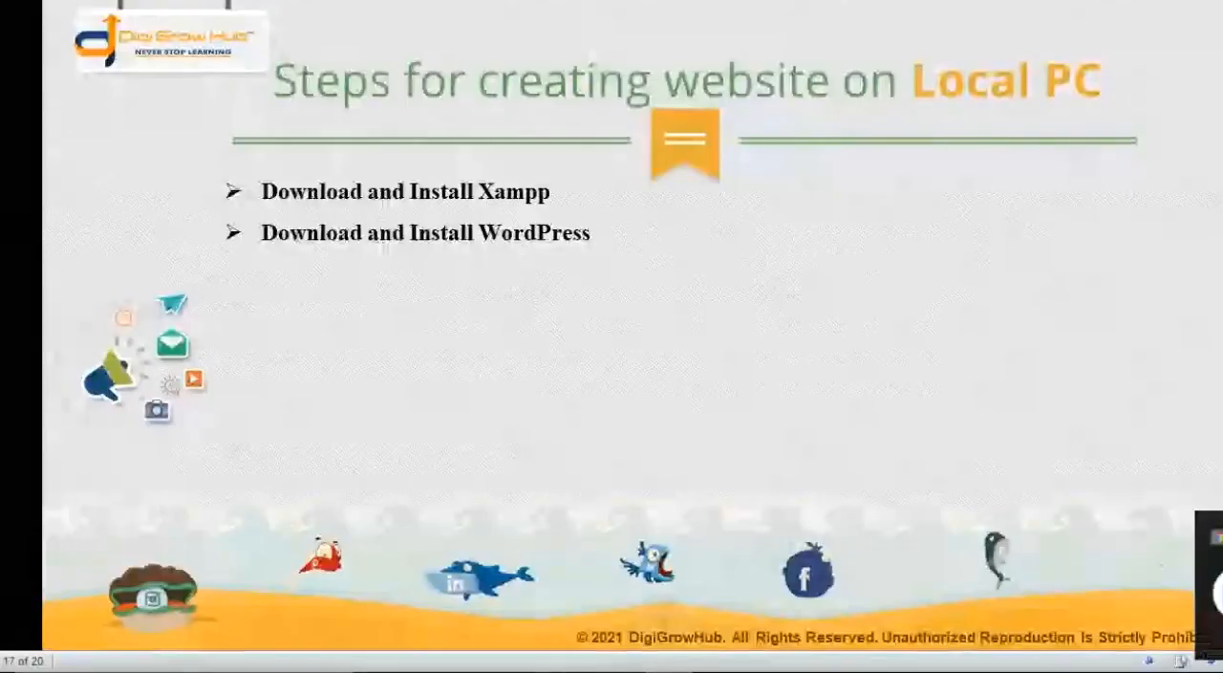
{"action": "key", "text": "Right"}
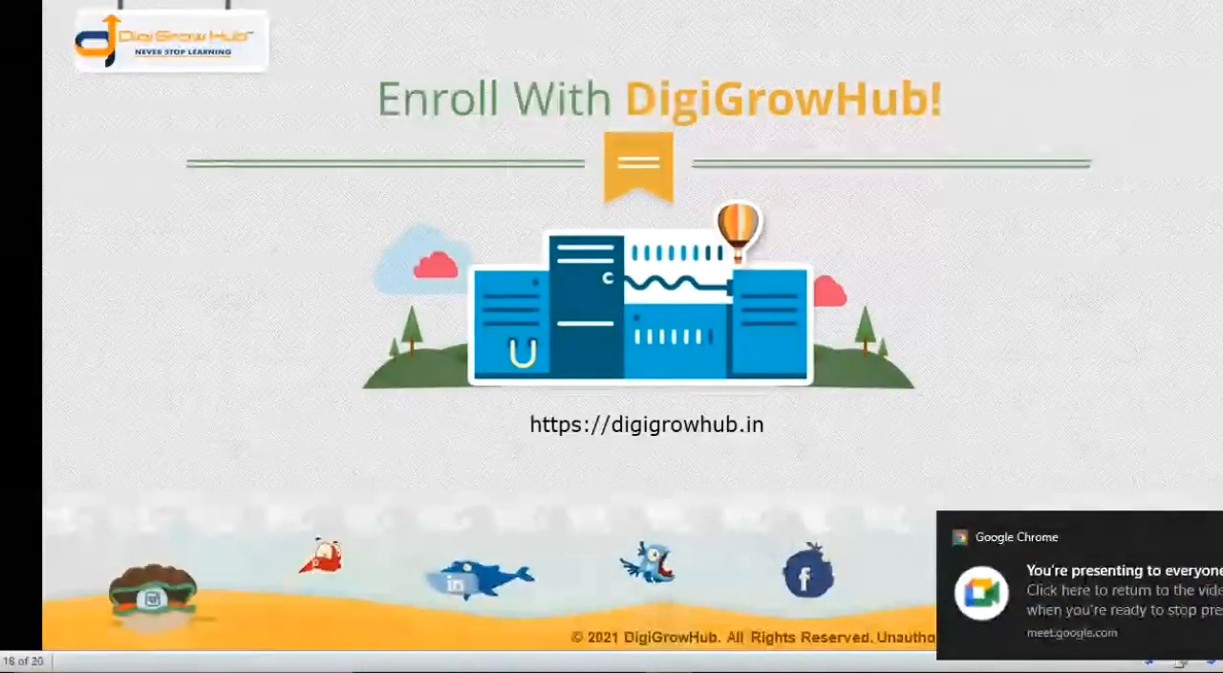
{"action": "key", "text": "alt+Tab"}
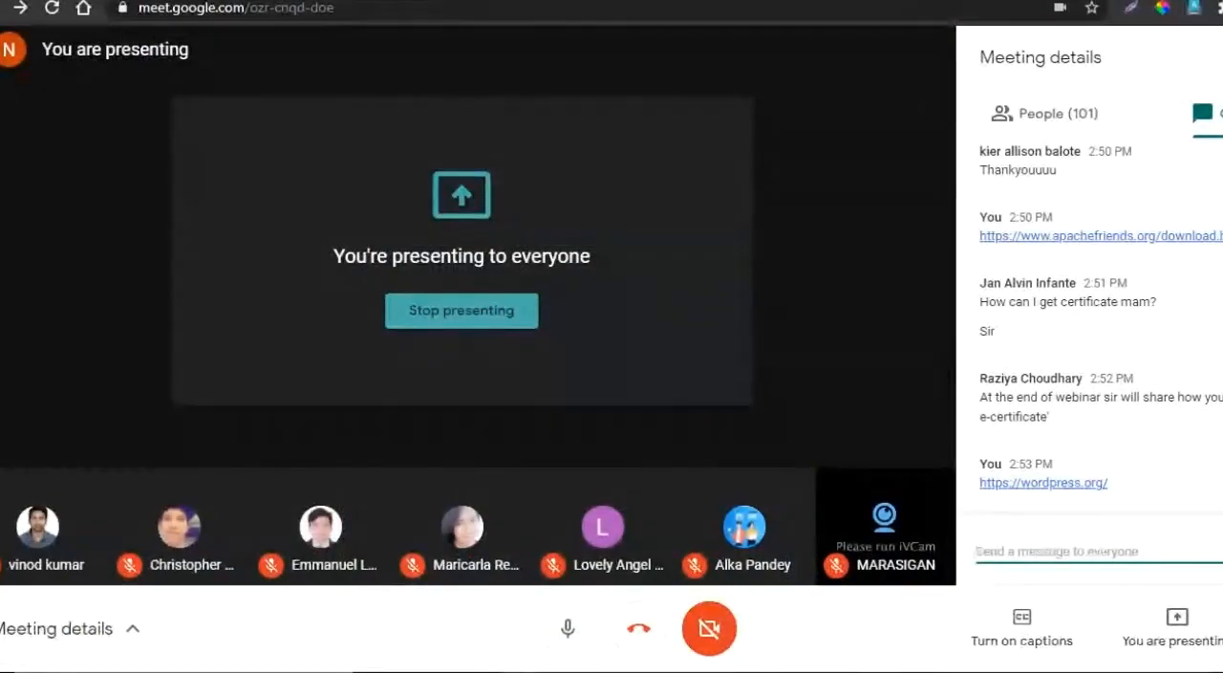
{"action": "key", "text": "ctrl+Tab"}
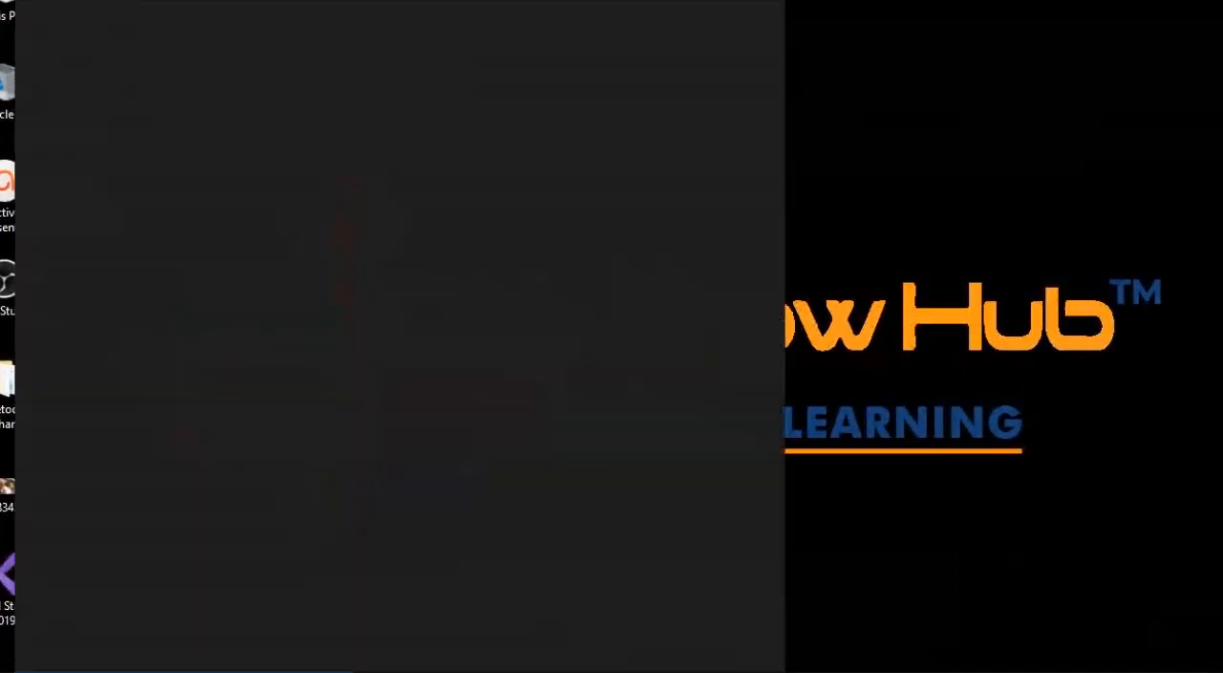
- Find and launch the XAMPP Control Panel from the desktop, and move its window fully into view
{"action": "type", "text": "xamp"}
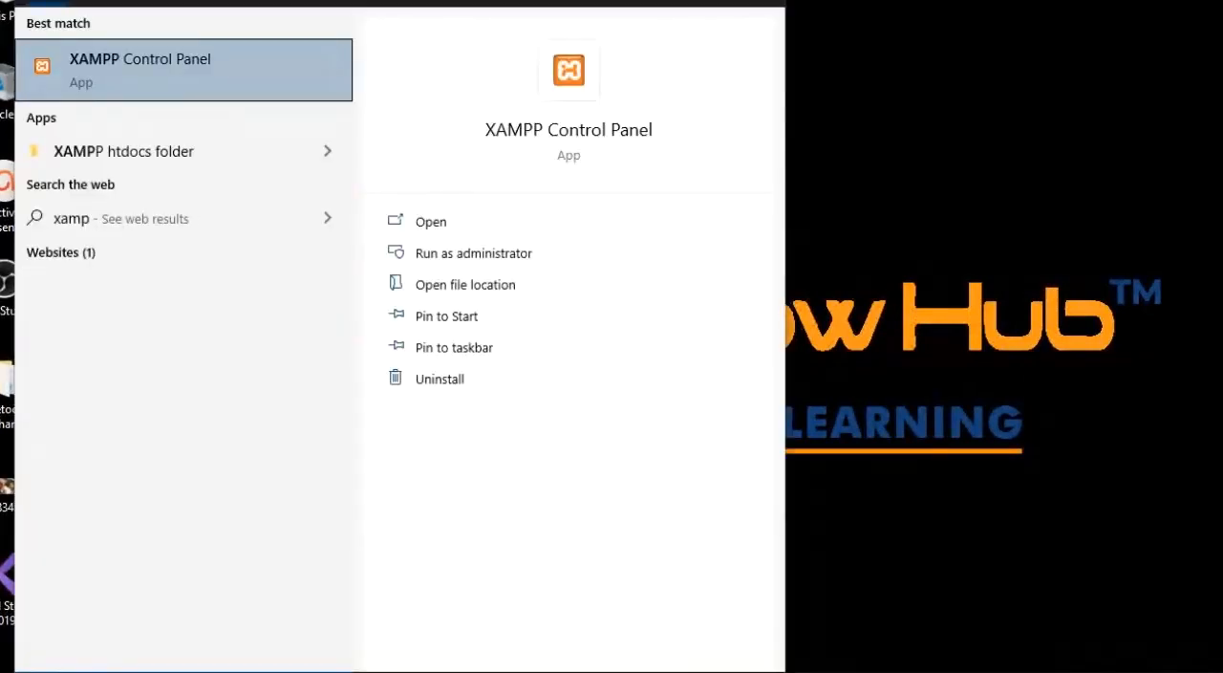
{"action": "type", "text": "p"}
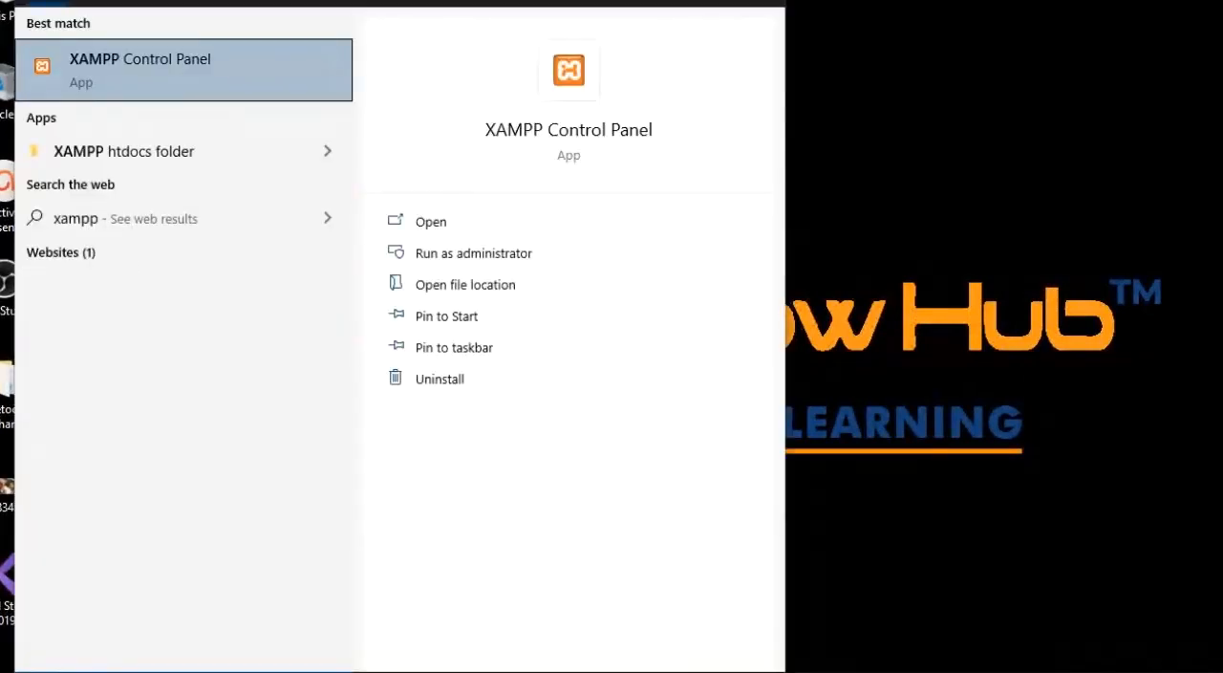
{"action": "left_click", "coordinate": [182, 81]}
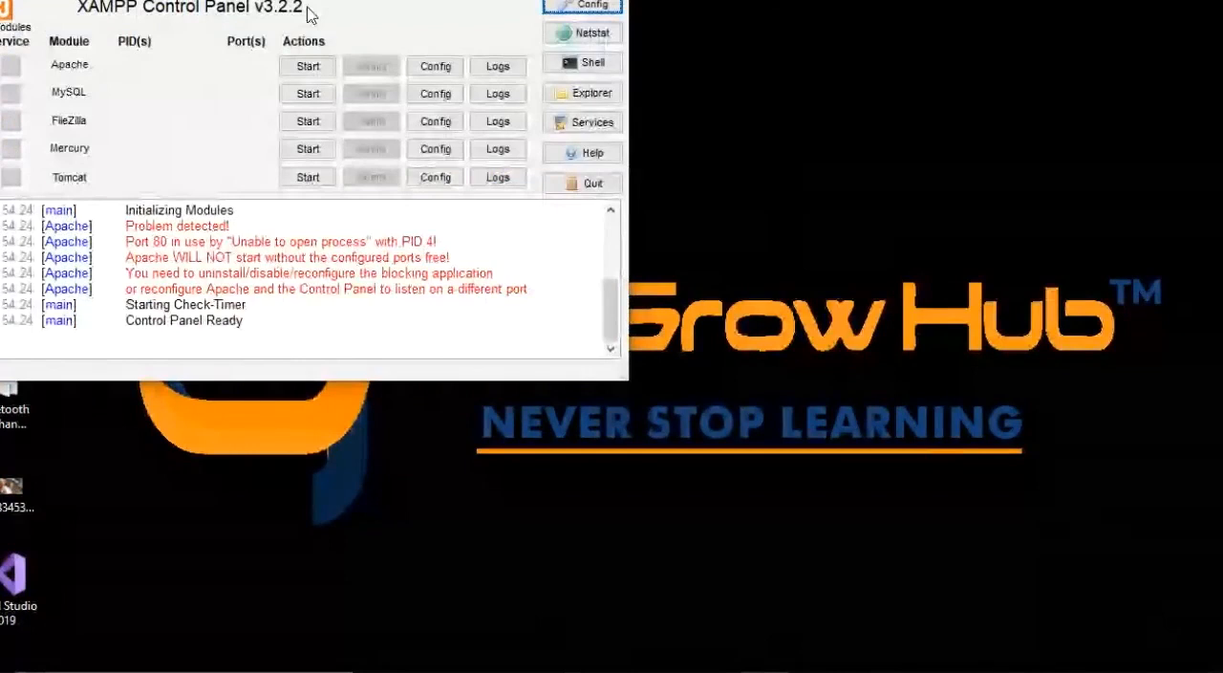
{"action": "left_click_drag", "start_coordinate": [348, 0], "coordinate": [622, 105]}
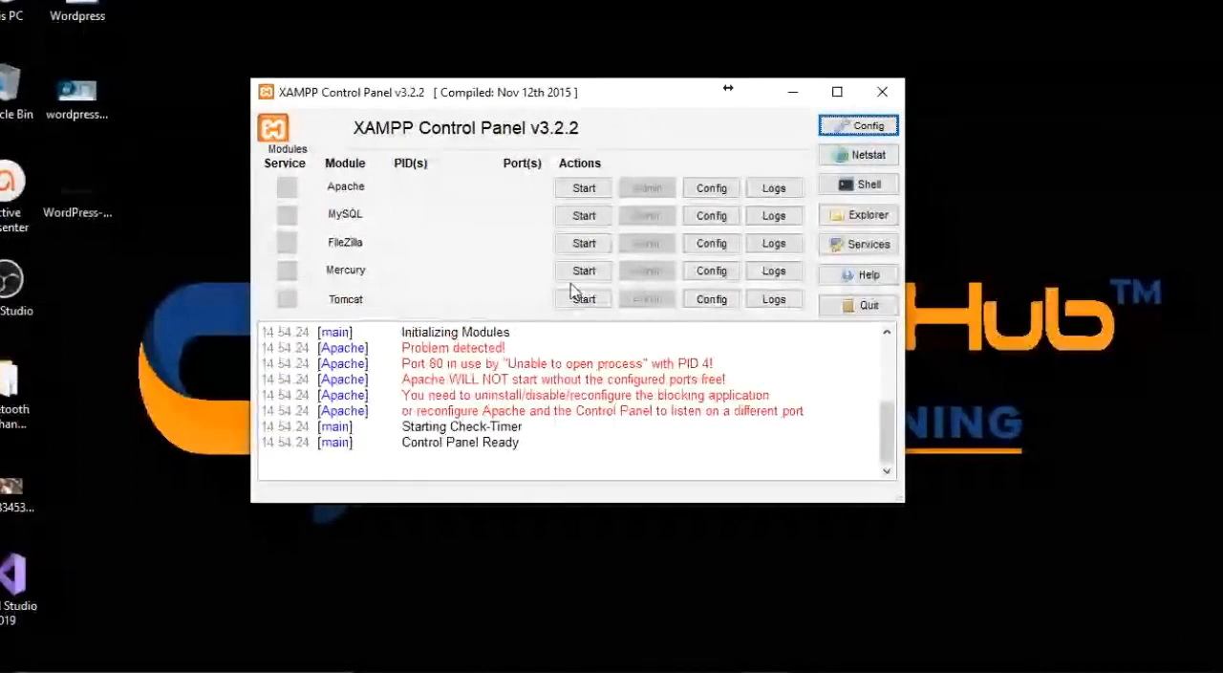
- Check the participants' replies in the Google Meet chat and return to the XAMPP Control Panel
{"action": "mouse_move", "coordinate": [526, 668]}
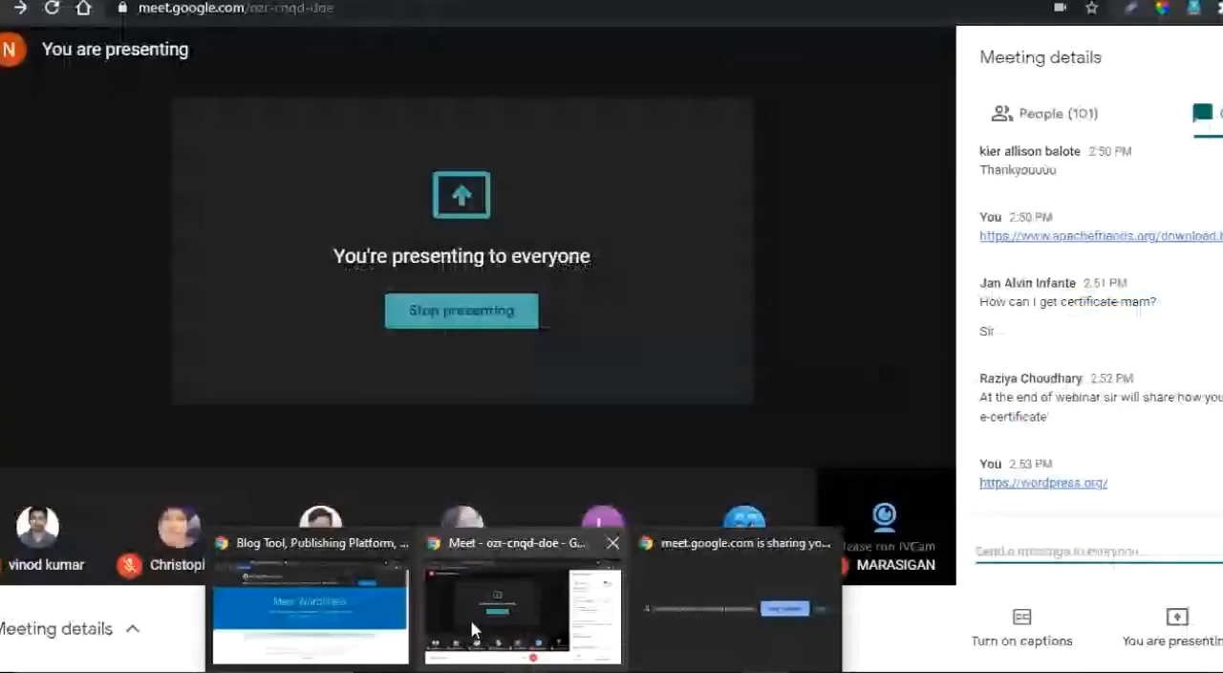
{"action": "left_click", "coordinate": [470, 619]}
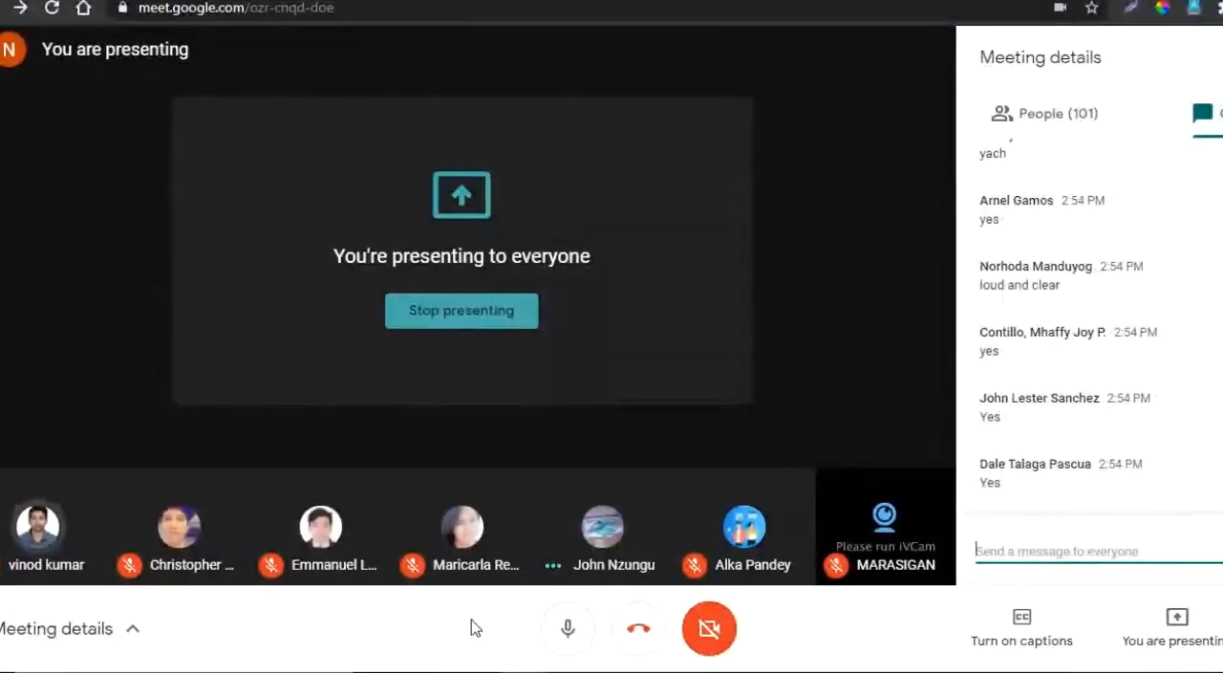
{"action": "left_click", "coordinate": [659, 671]}
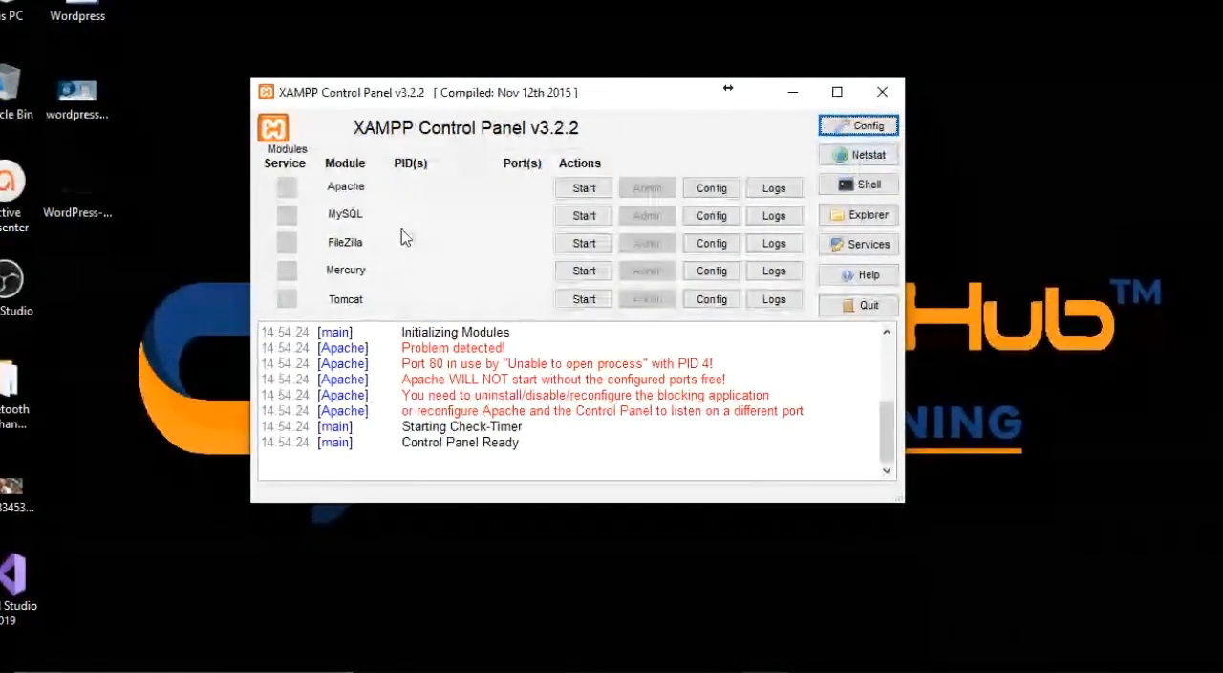
- Start the Apache and MySQL modules and minimize the XAMPP Control Panel
{"action": "left_click", "coordinate": [573, 193]}
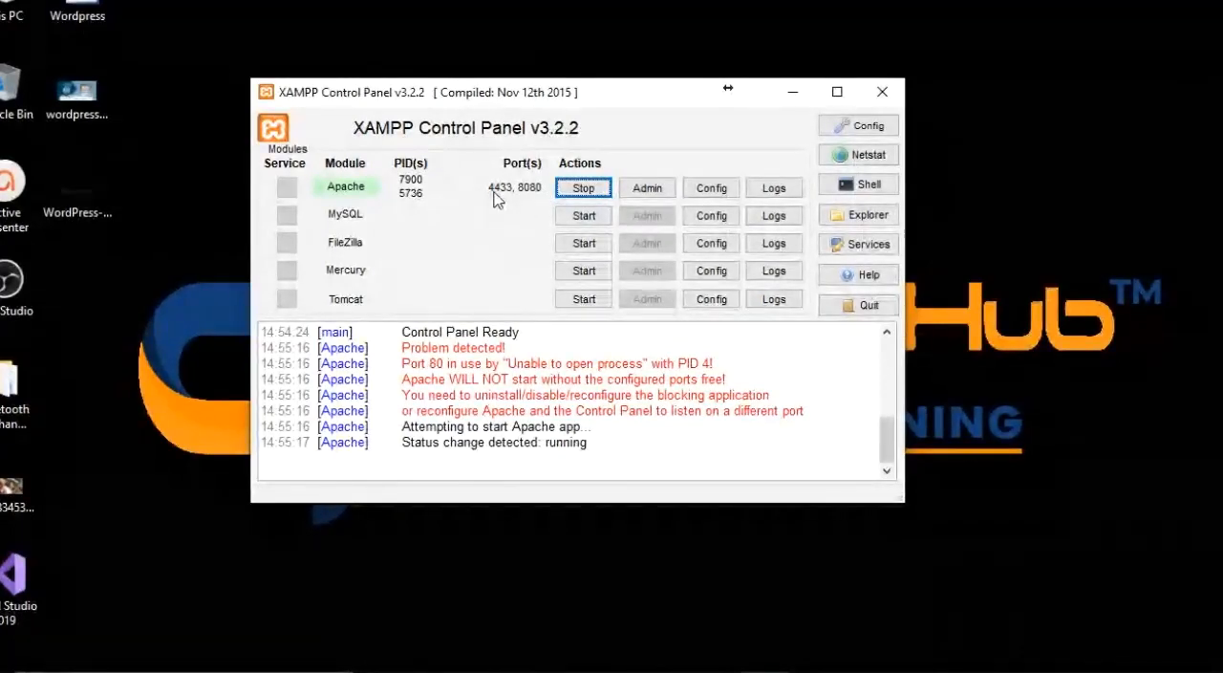
{"action": "left_click", "coordinate": [583, 216]}
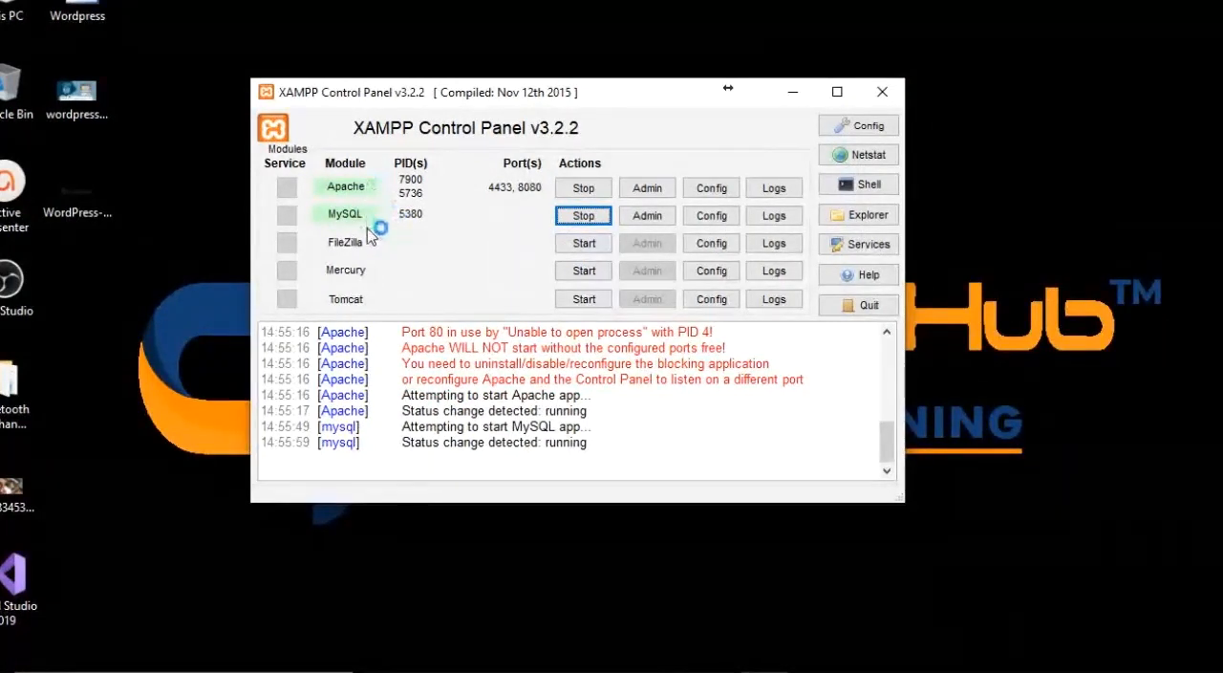
{"action": "left_click", "coordinate": [796, 91]}
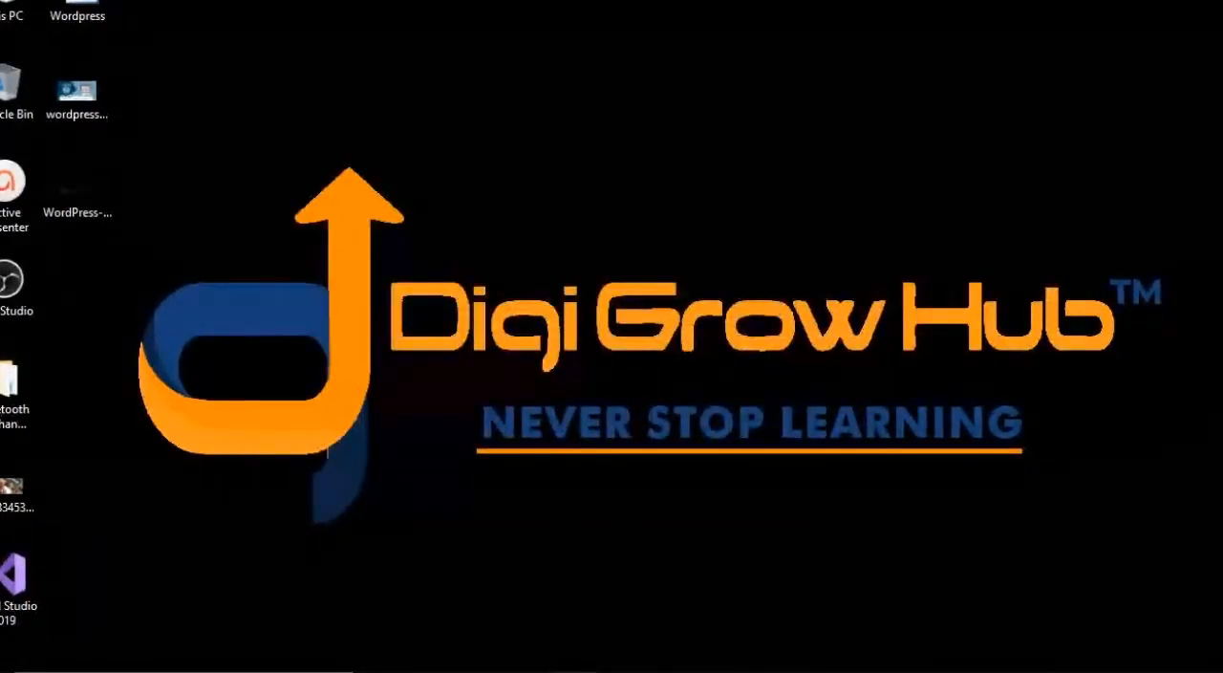
- Switch to Chrome and view the WordPress.org home page
{"action": "mouse_move", "coordinate": [523, 672]}
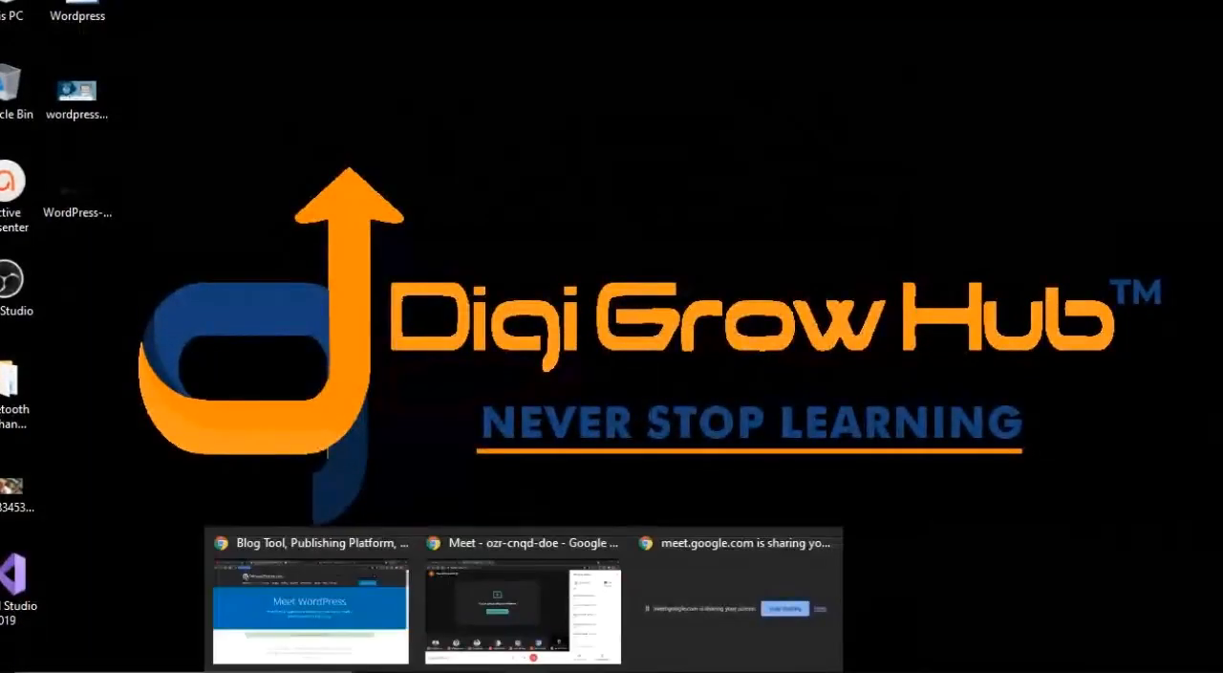
{"action": "left_click", "coordinate": [370, 648]}
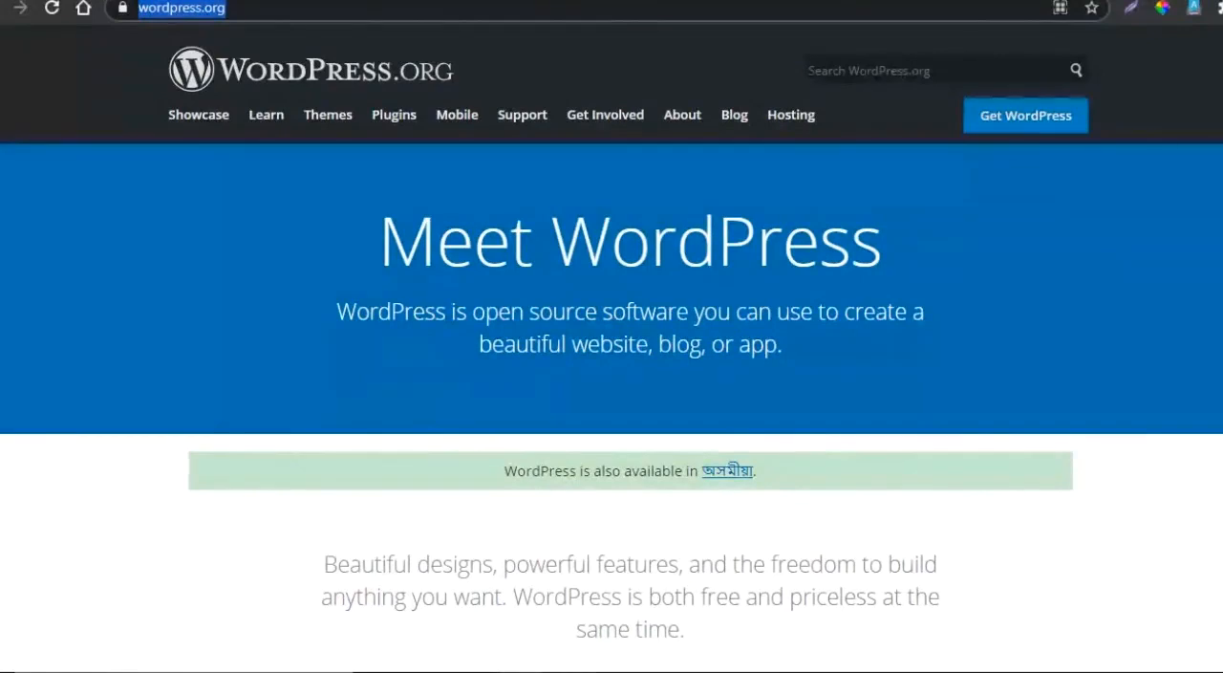
{"action": "key", "text": "Escape"}
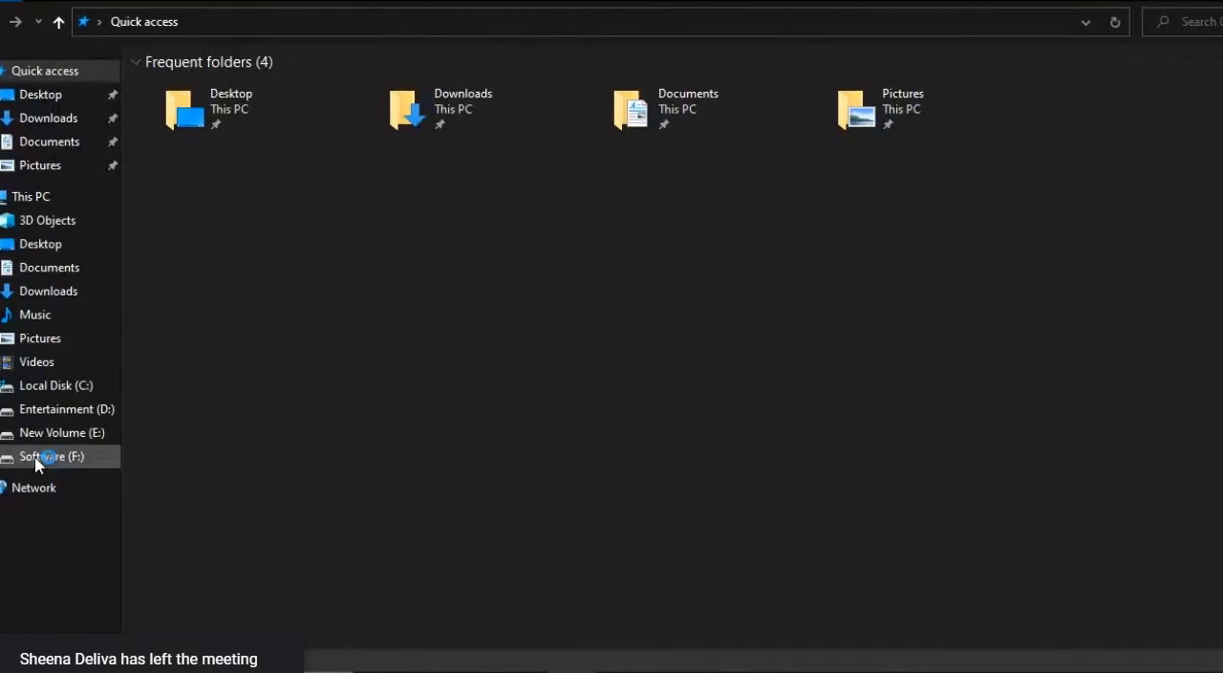
- Open the Website Designing folder on the Software (F:) drive in File Explorer
{"action": "left_click", "coordinate": [36, 458]}
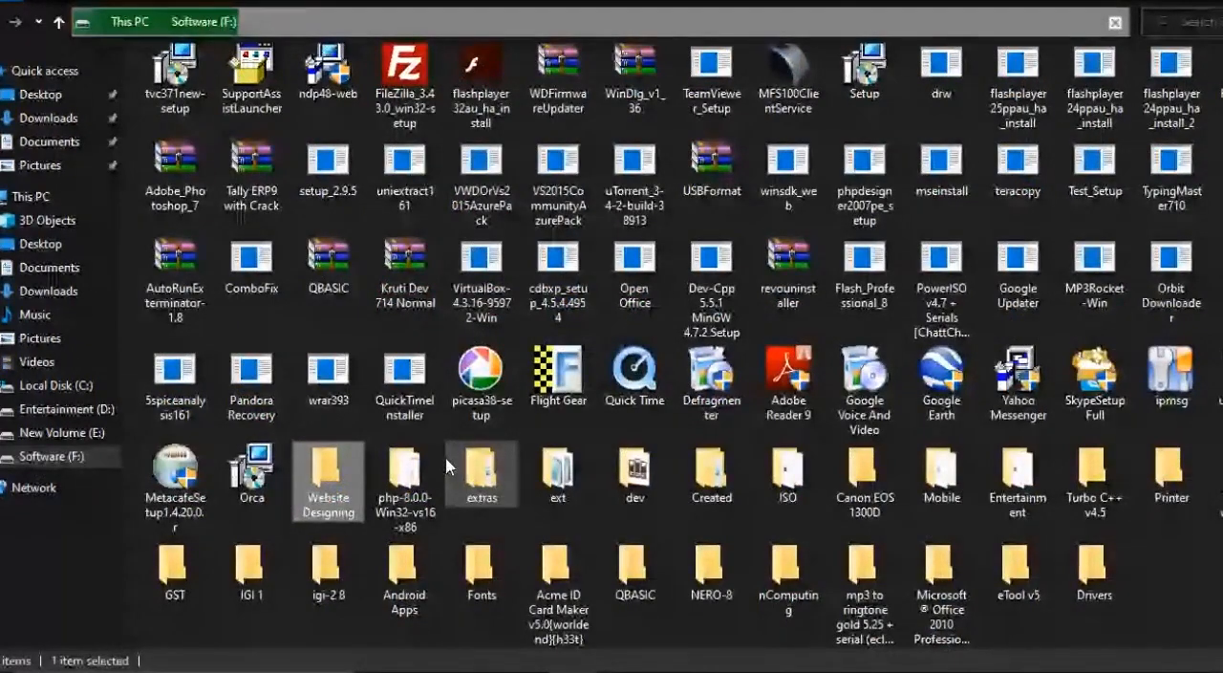
{"action": "double_click", "coordinate": [327, 480]}
- Locate the extracted wordpress-5.6 folder among the Website Designing files and open it
{"action": "key", "text": "w"}
{"action": "key", "text": "w"}
{"action": "key", "text": "w"}
{"action": "key", "text": "w"}
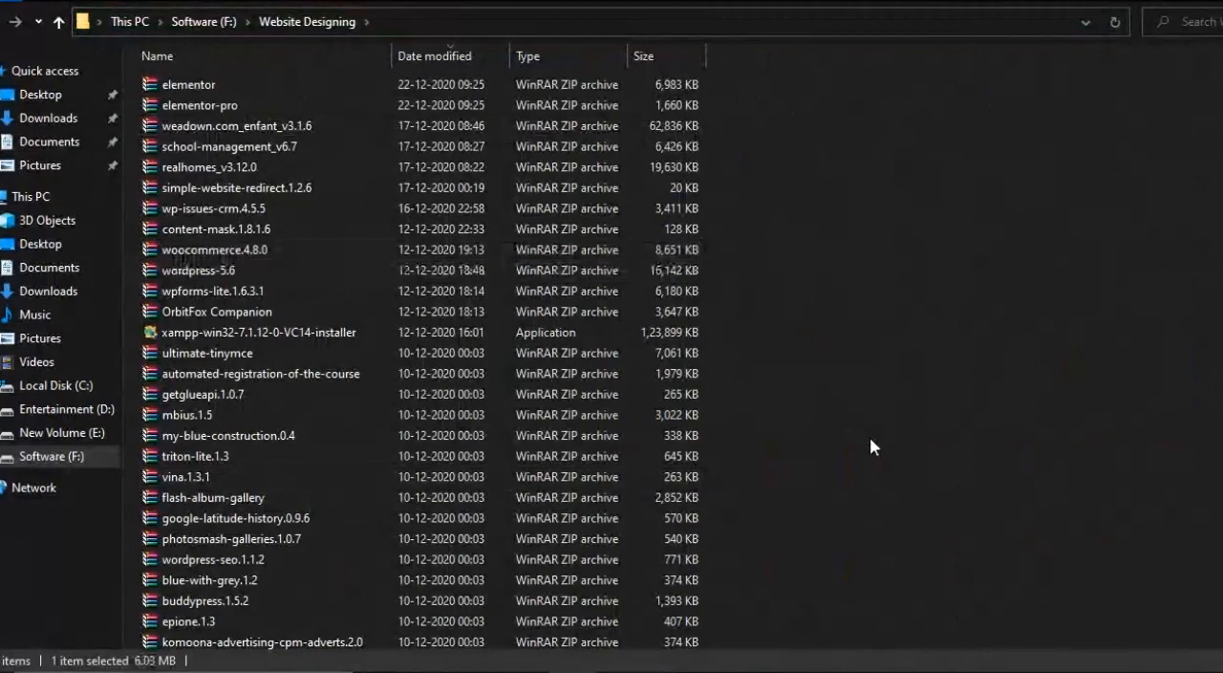
{"action": "key", "text": "w"}
{"action": "key", "text": "w"}
{"action": "key", "text": "Down"}
{"action": "key", "text": "Down"}
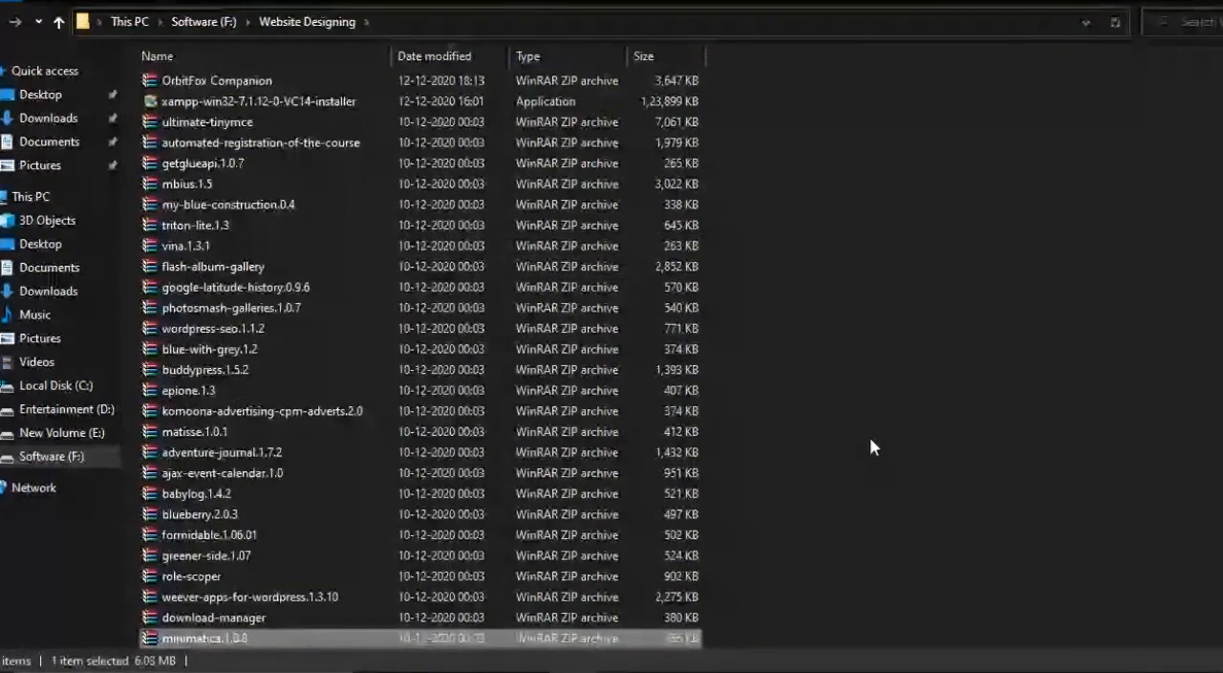
{"action": "key", "text": "Down"}
{"action": "key", "text": "Down"}
{"action": "key", "text": "Down"}
{"action": "key", "text": "Down"}
{"action": "key", "text": "Down"}
{"action": "key", "text": "Down"}
{"action": "key", "text": "Down"}
{"action": "key", "text": "Down"}
{"action": "key", "text": "Down"}
{"action": "key", "text": "Down"}
{"action": "key", "text": "Down"}
{"action": "key", "text": "Down"}
{"action": "key", "text": "Down"}
{"action": "key", "text": "Down"}
{"action": "key", "text": "Down"}
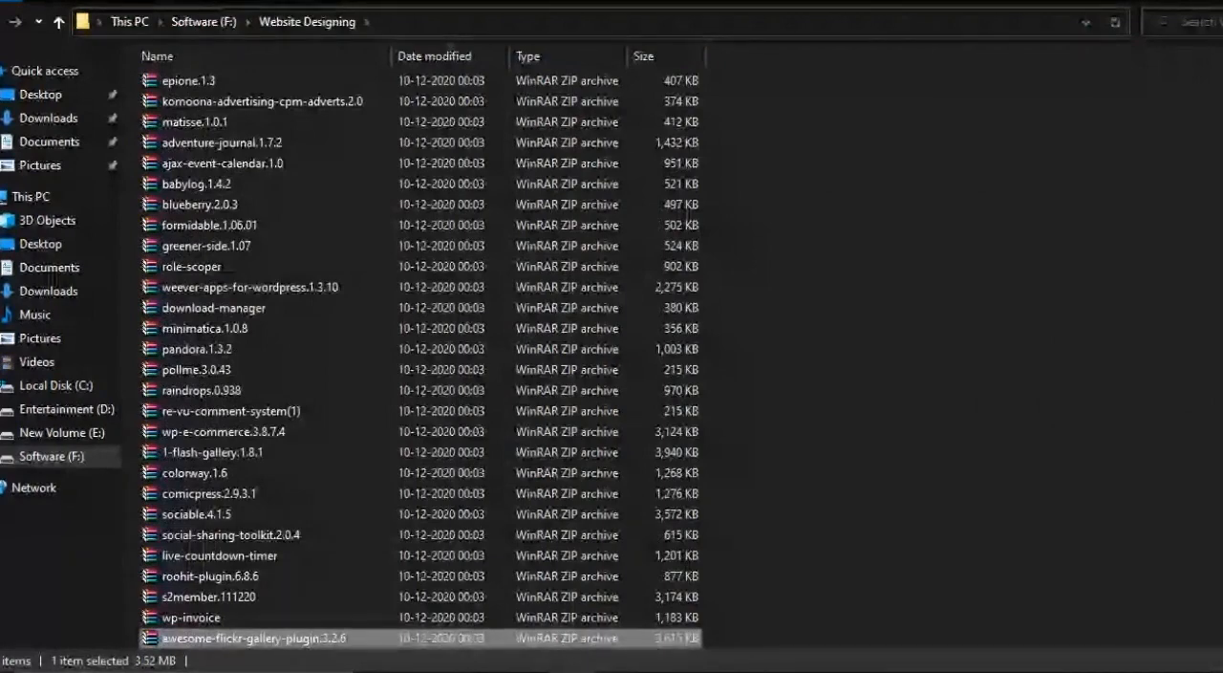
{"action": "left_click_drag", "start_coordinate": [1222, 130], "coordinate": [1222, 129]}
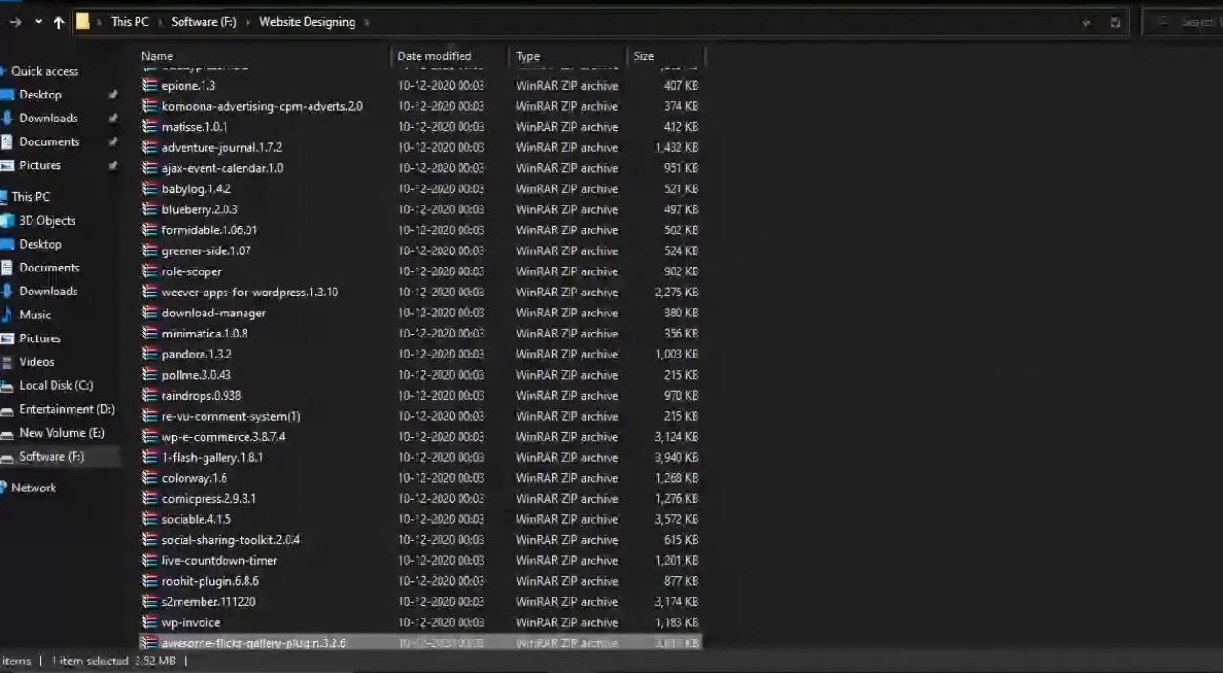
{"action": "left_click_drag", "start_coordinate": [1222, 129], "coordinate": [1222, 631]}
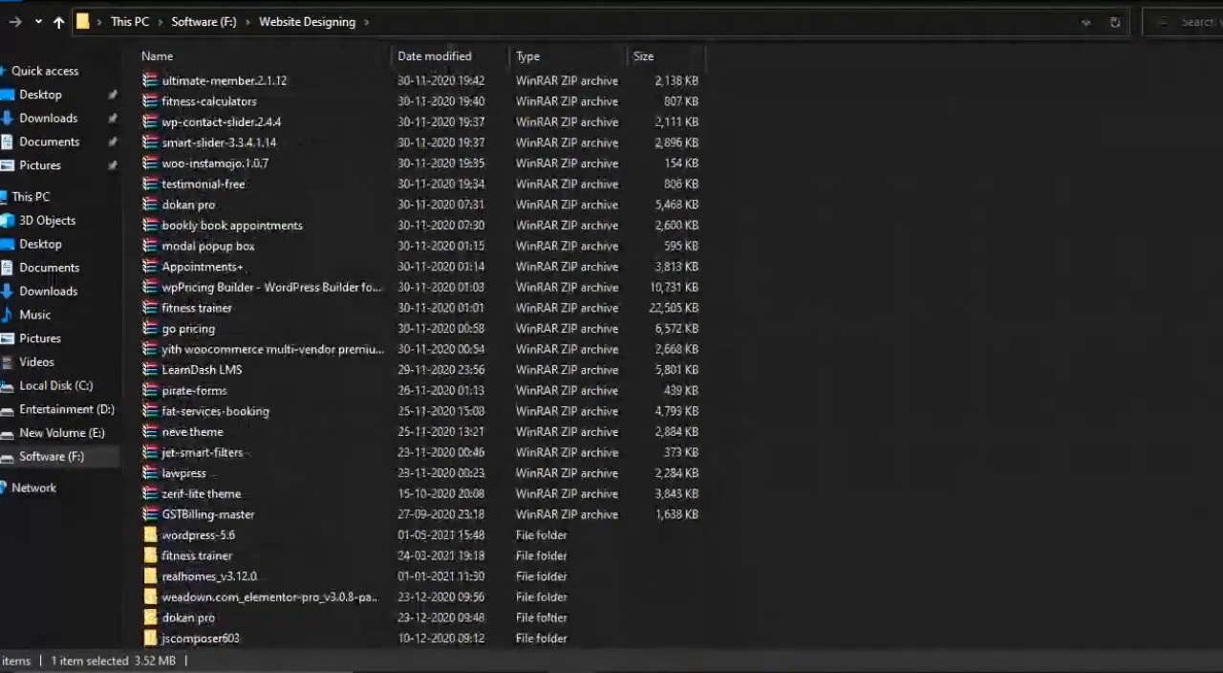
{"action": "double_click", "coordinate": [186, 541]}
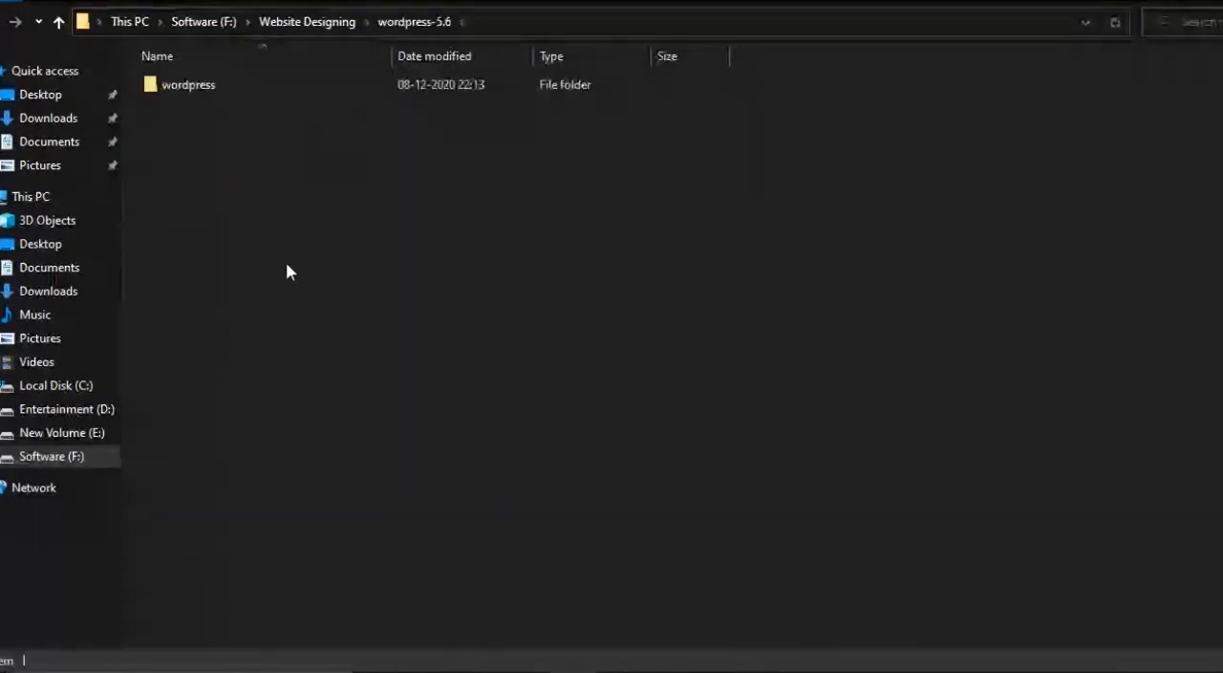
- Open the wordpress folder inside wordpress-5.6 and select all of its files and folders
{"action": "double_click", "coordinate": [207, 95]}
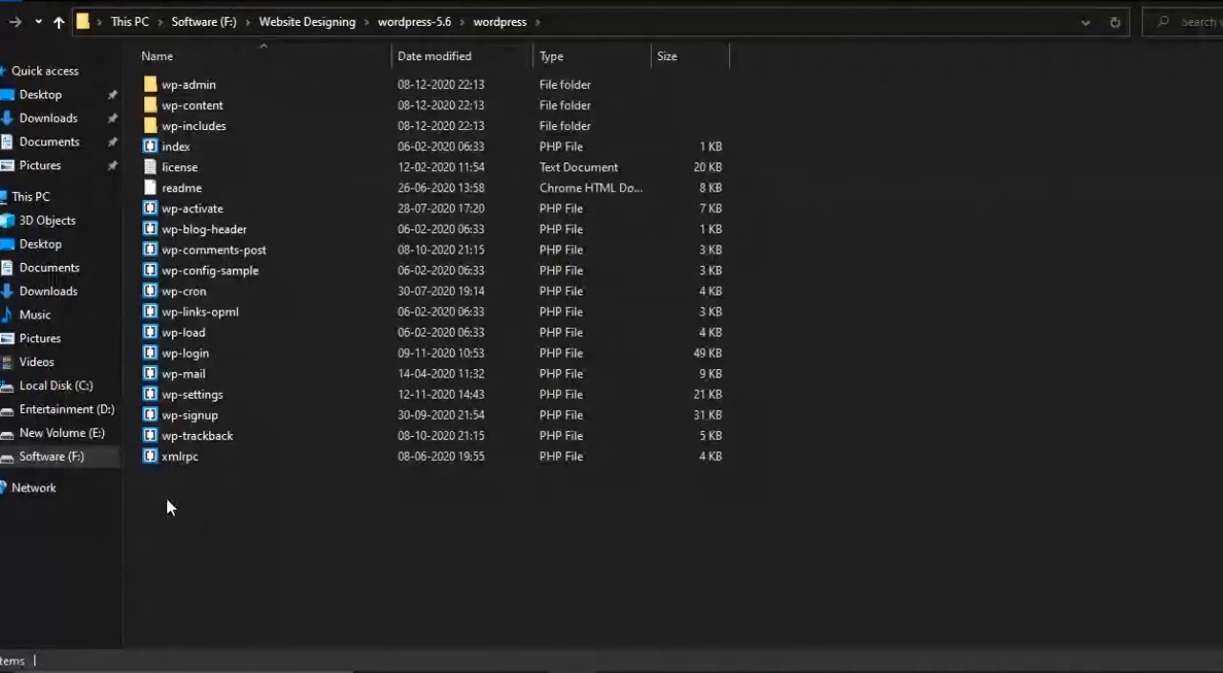
{"action": "left_click_drag", "start_coordinate": [167, 498], "coordinate": [258, 81]}
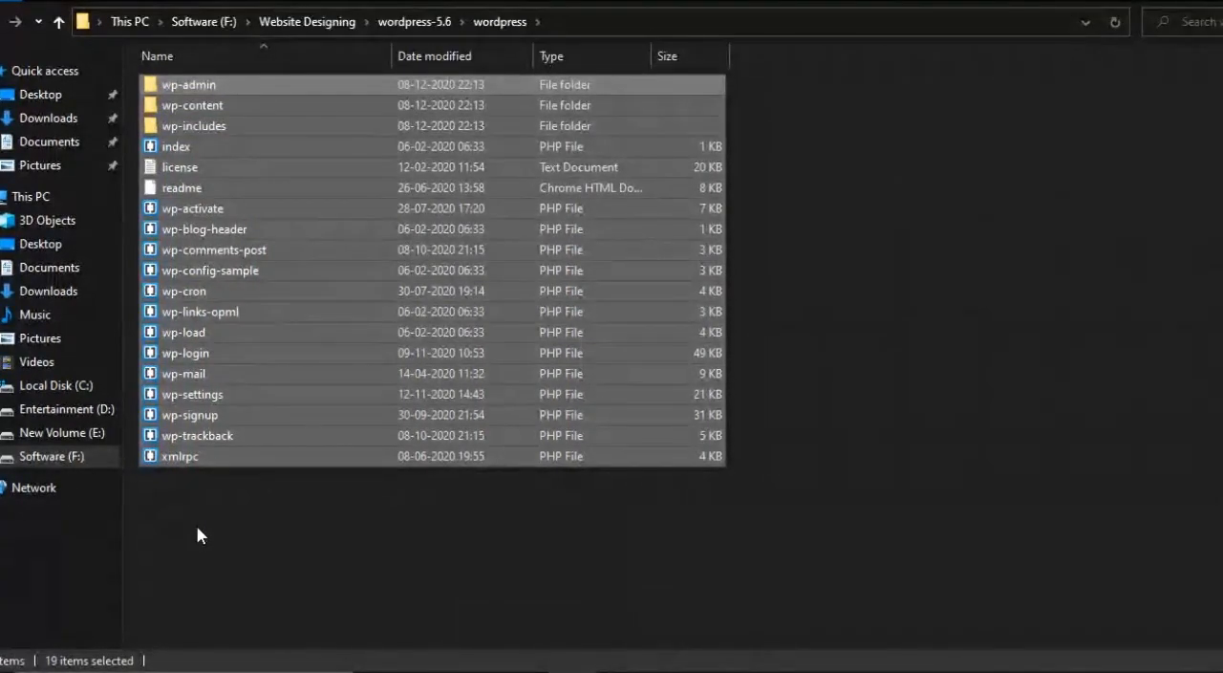
- Go to Local Disk (C:) and display its folders as large icons
{"action": "left_click", "coordinate": [70, 387]}
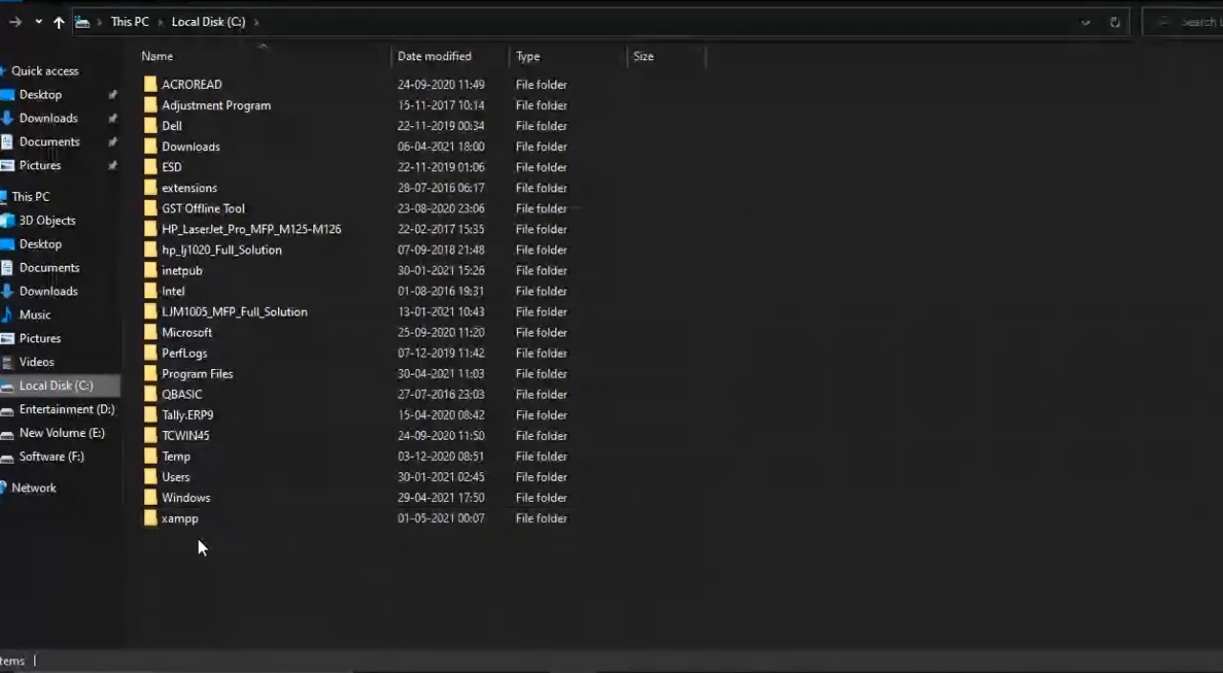
{"action": "right_click", "coordinate": [817, 304]}
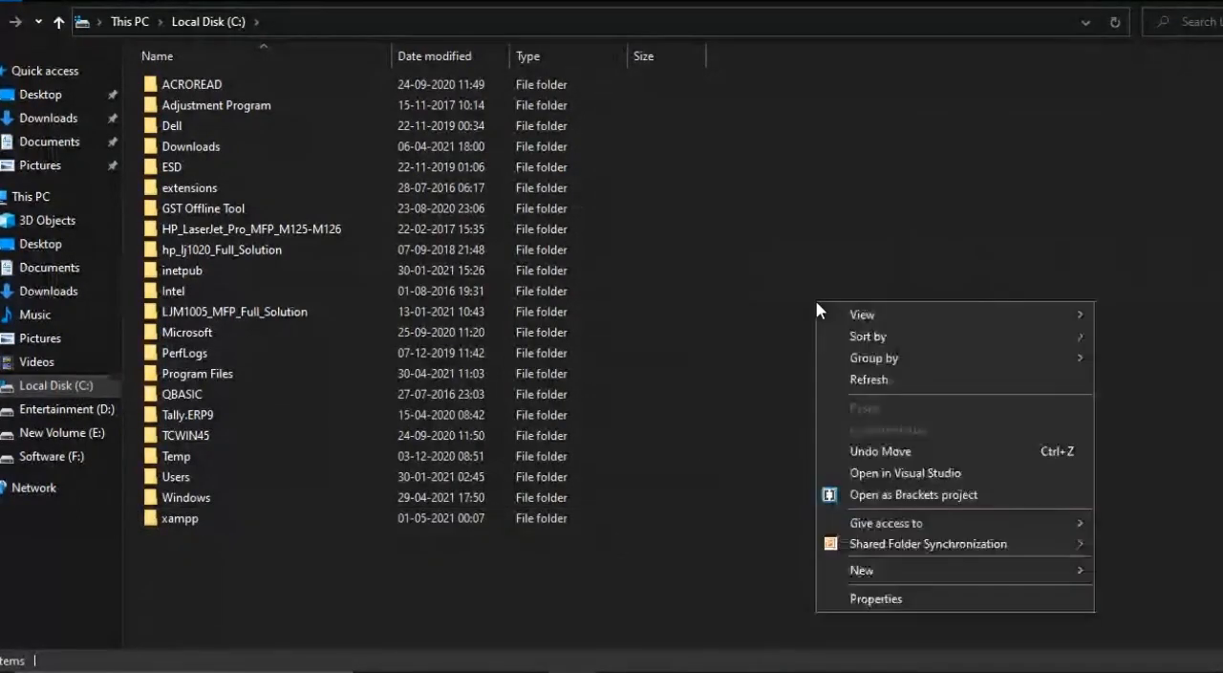
{"action": "mouse_move", "coordinate": [870, 313]}
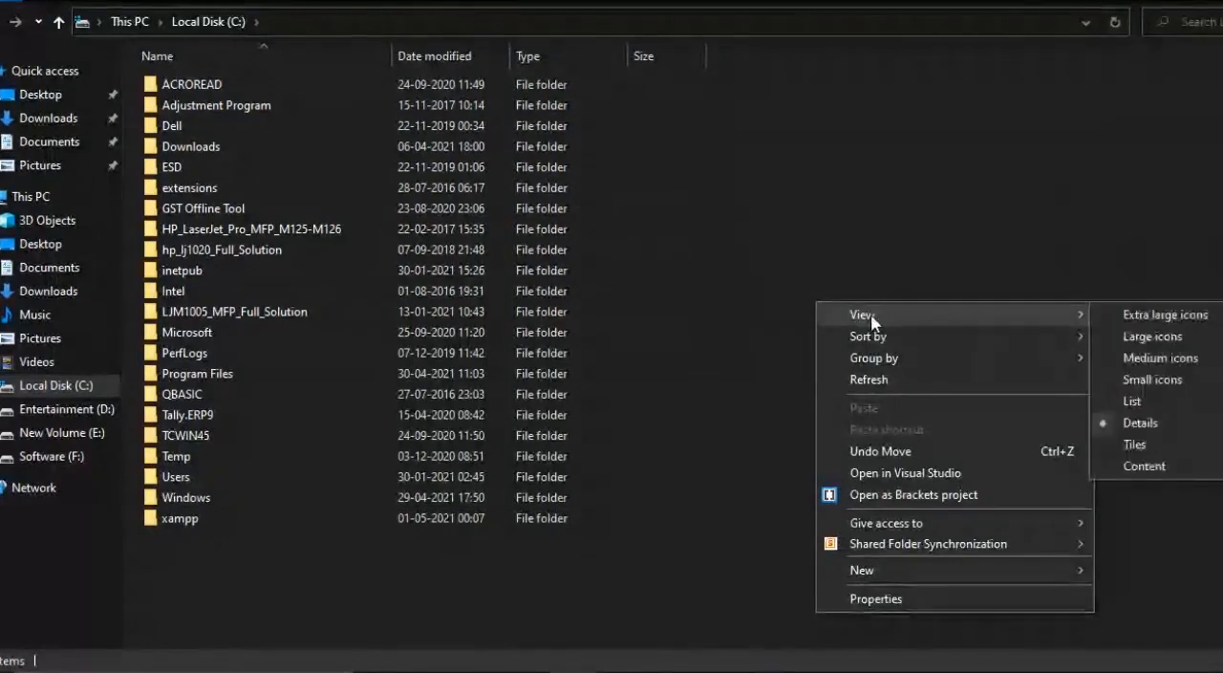
{"action": "left_click", "coordinate": [1152, 366]}
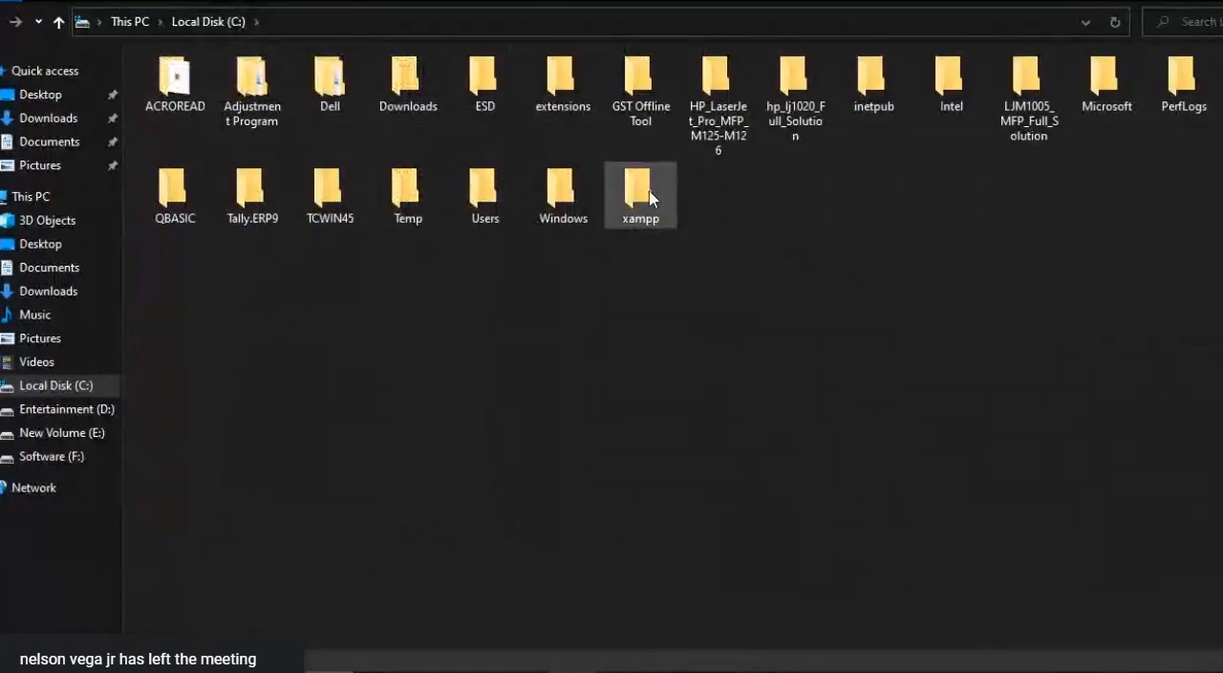
{"action": "right_click", "coordinate": [849, 298]}
{"action": "mouse_move", "coordinate": [925, 321]}
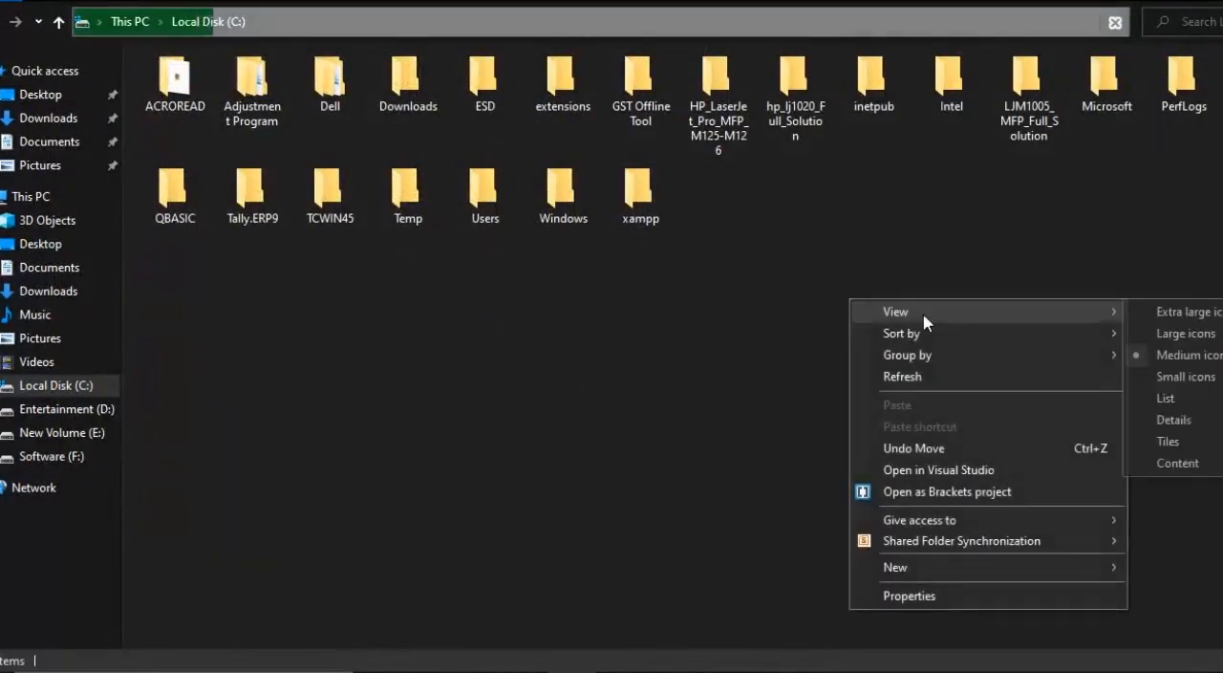
{"action": "left_click", "coordinate": [1154, 332]}
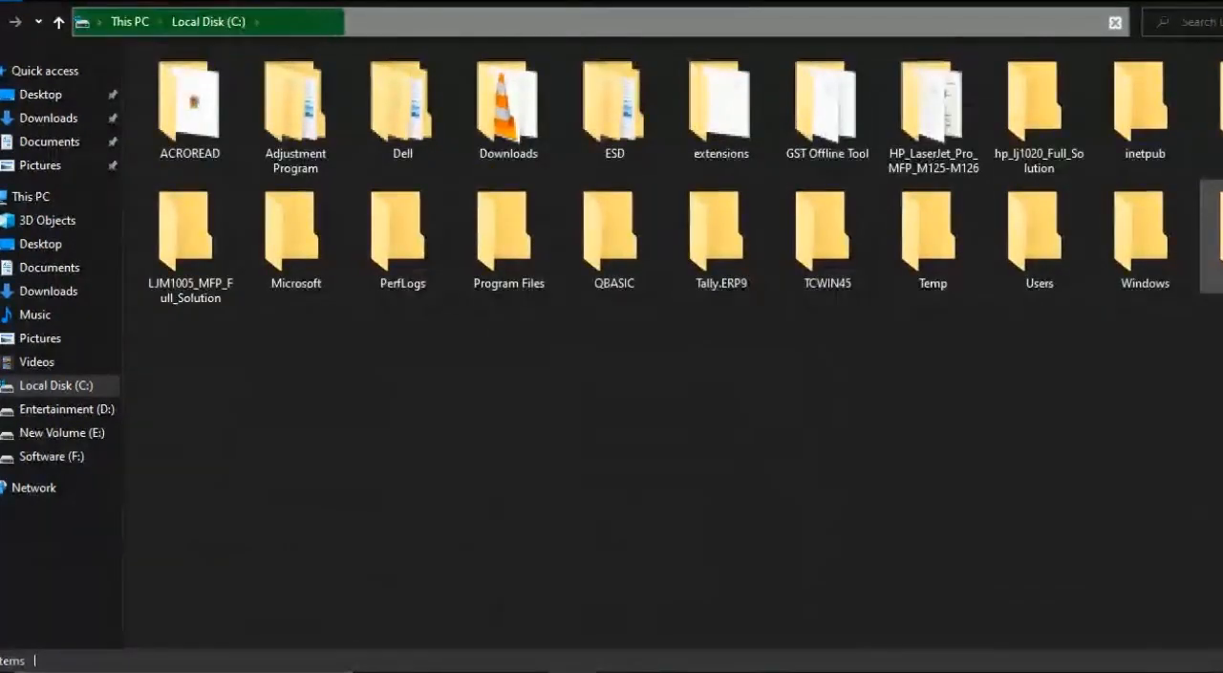
- Open the htdocs folder inside xampp, switching the xampp folder's view to large icons on the way
{"action": "left_click", "coordinate": [1211, 237]}
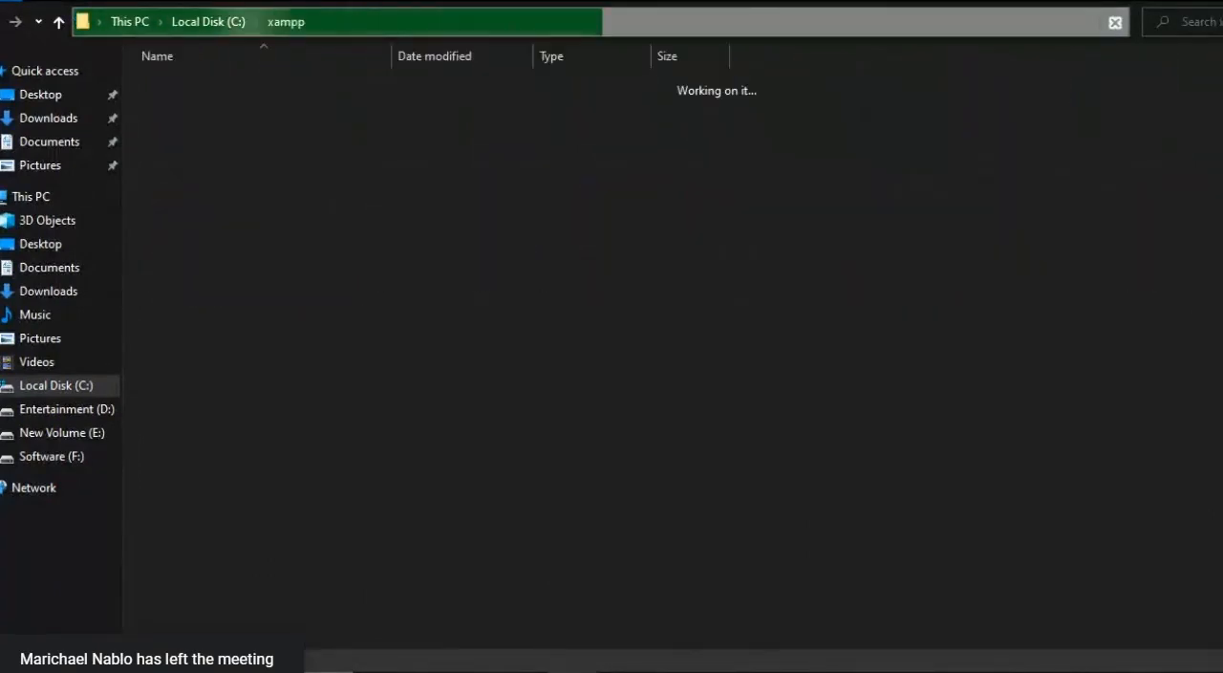
{"action": "right_click", "coordinate": [963, 231]}
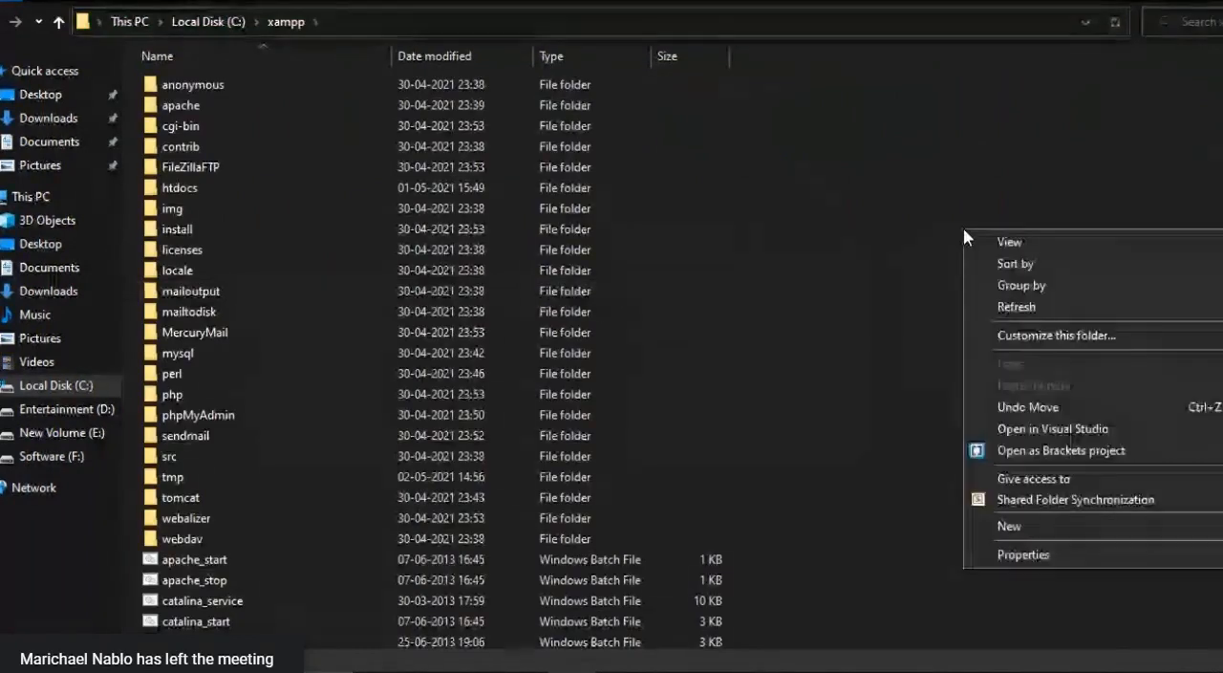
{"action": "mouse_move", "coordinate": [967, 241]}
{"action": "left_click", "coordinate": [846, 258]}
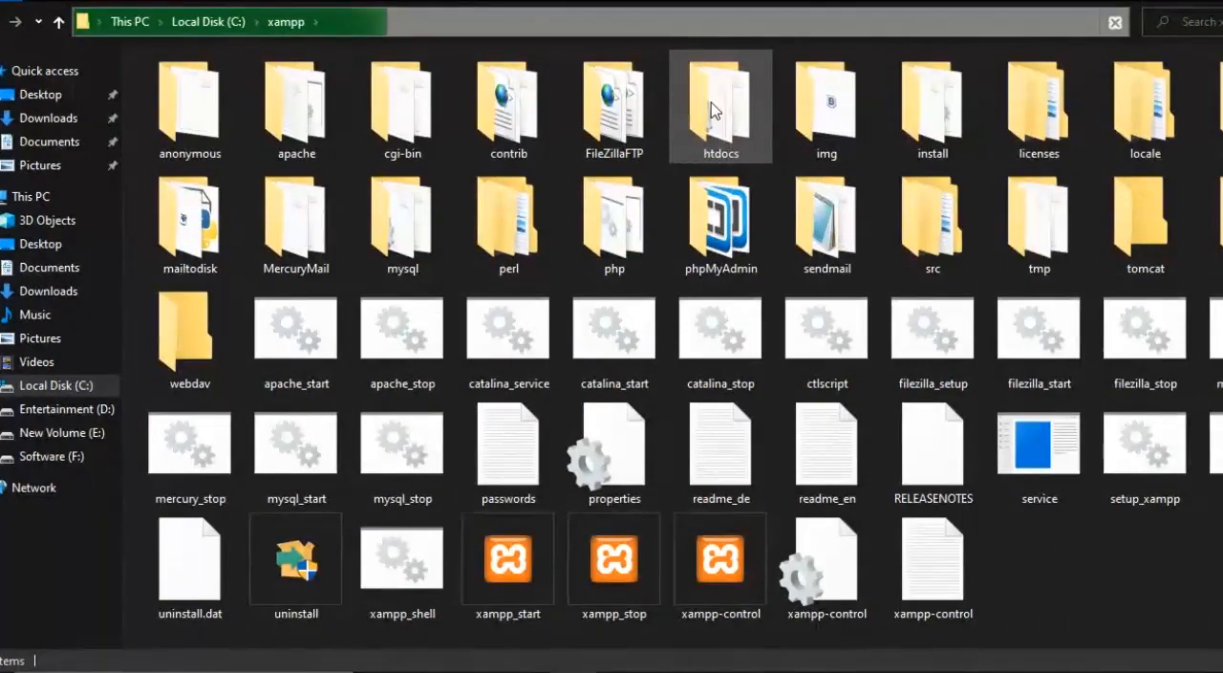
{"action": "double_click", "coordinate": [710, 101]}
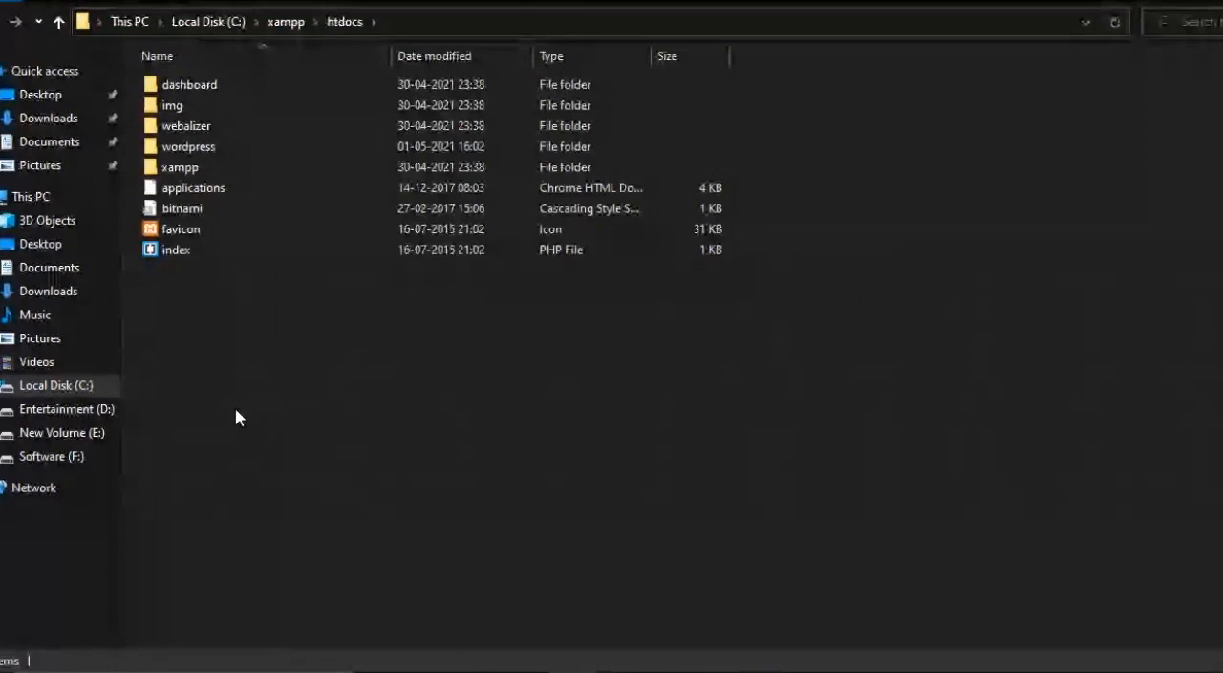
- Create a new folder with the default name in htdocs, and open the existing wordpress folder there
{"action": "right_click", "coordinate": [235, 409]}
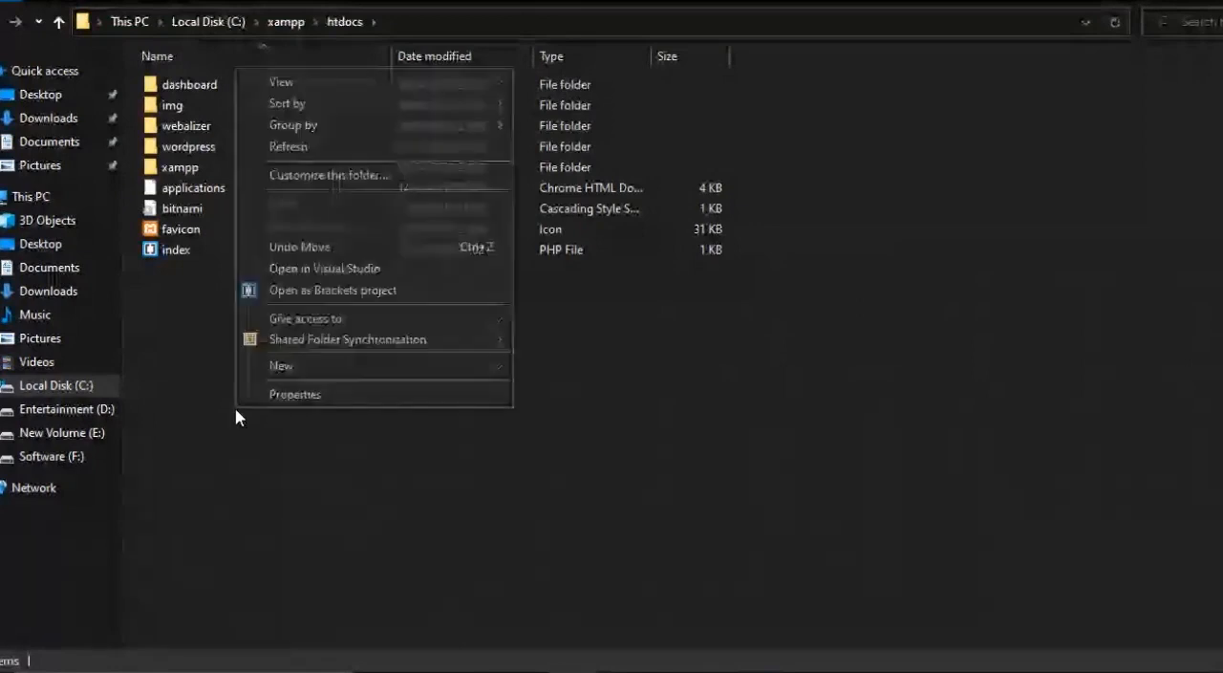
{"action": "left_click", "coordinate": [395, 375]}
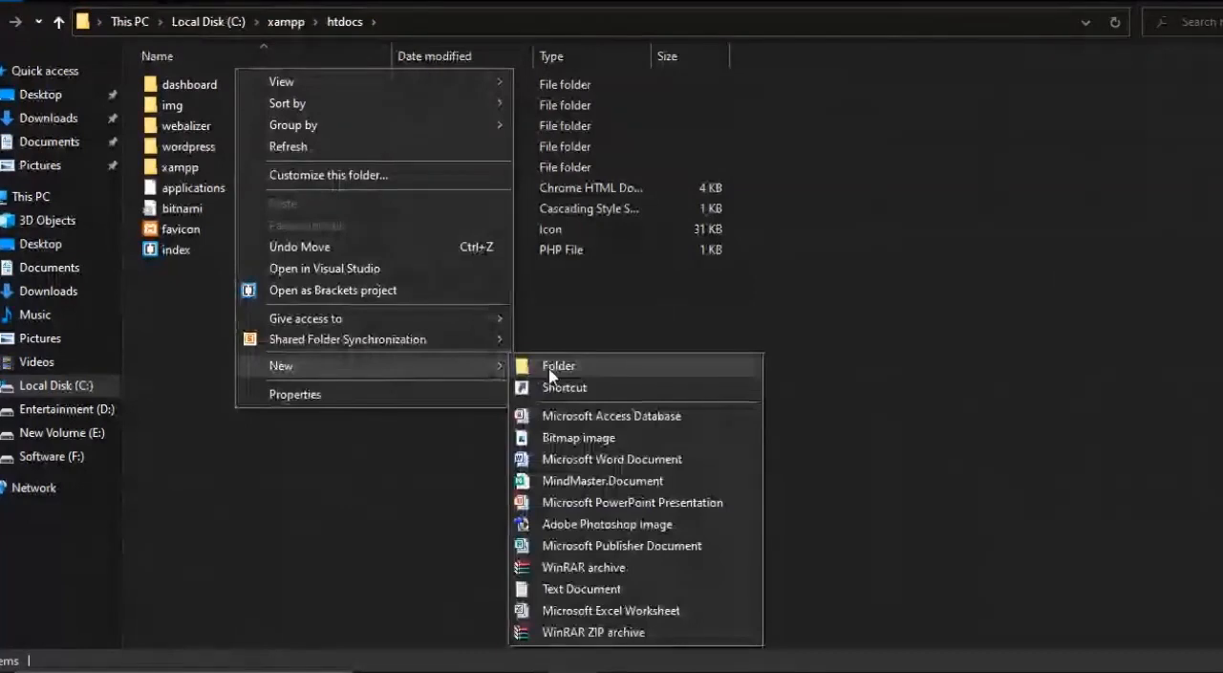
{"action": "left_click", "coordinate": [540, 373]}
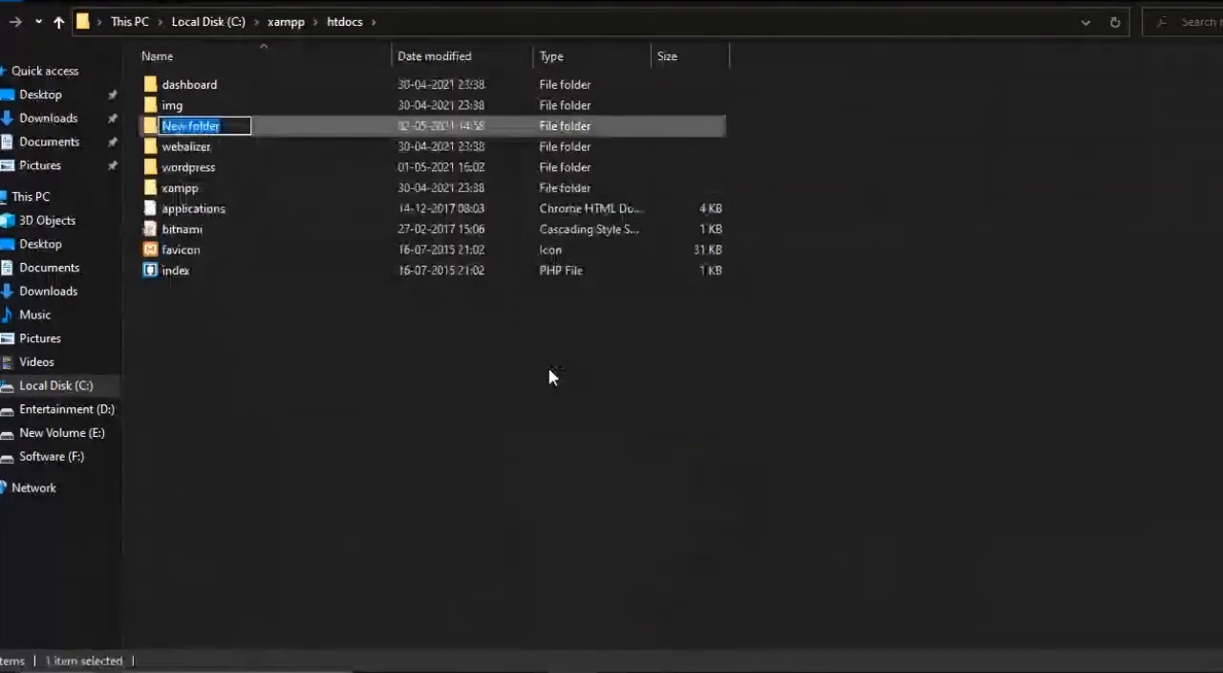
{"action": "left_click", "coordinate": [344, 390]}
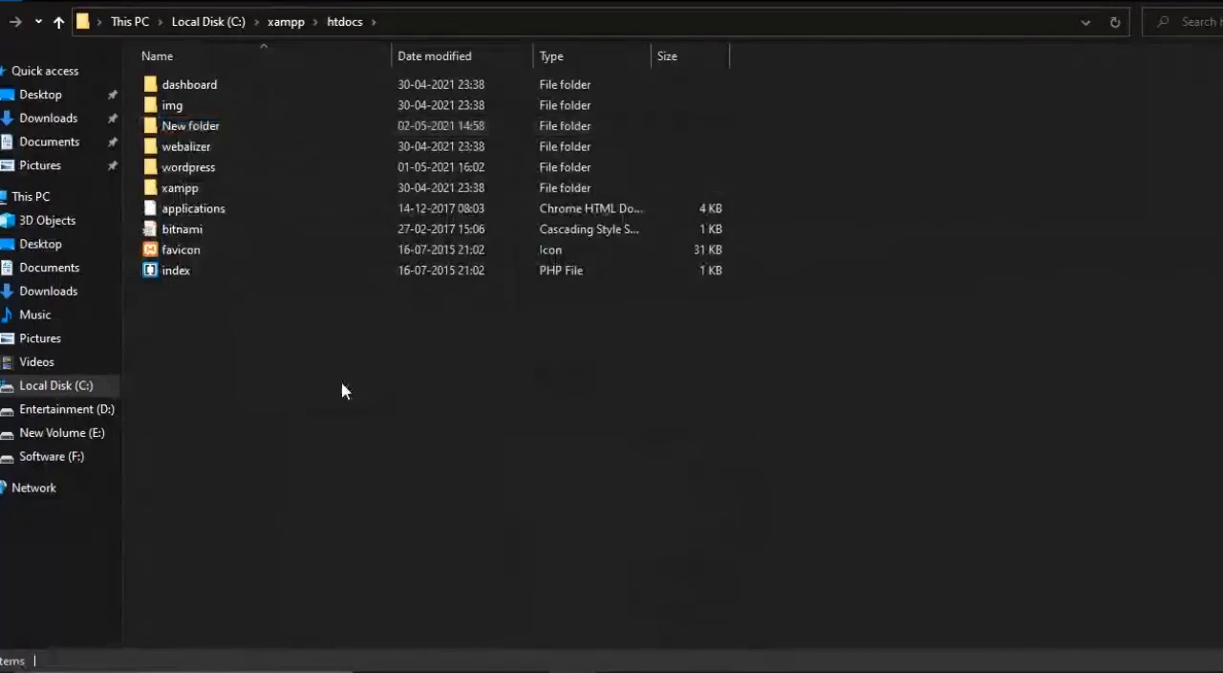
{"action": "double_click", "coordinate": [207, 172]}
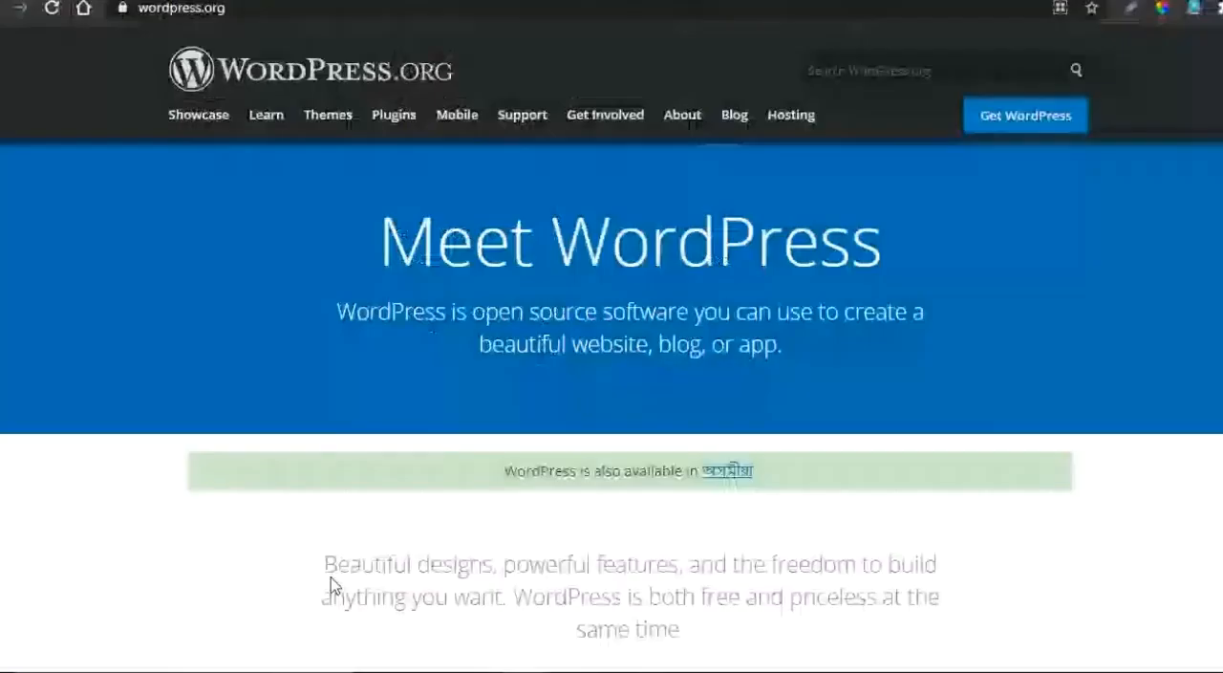
- Switch to Chrome and load localhost:8080/phpmyadmin/ in a new tab
{"action": "key", "text": "ctrl+t"}
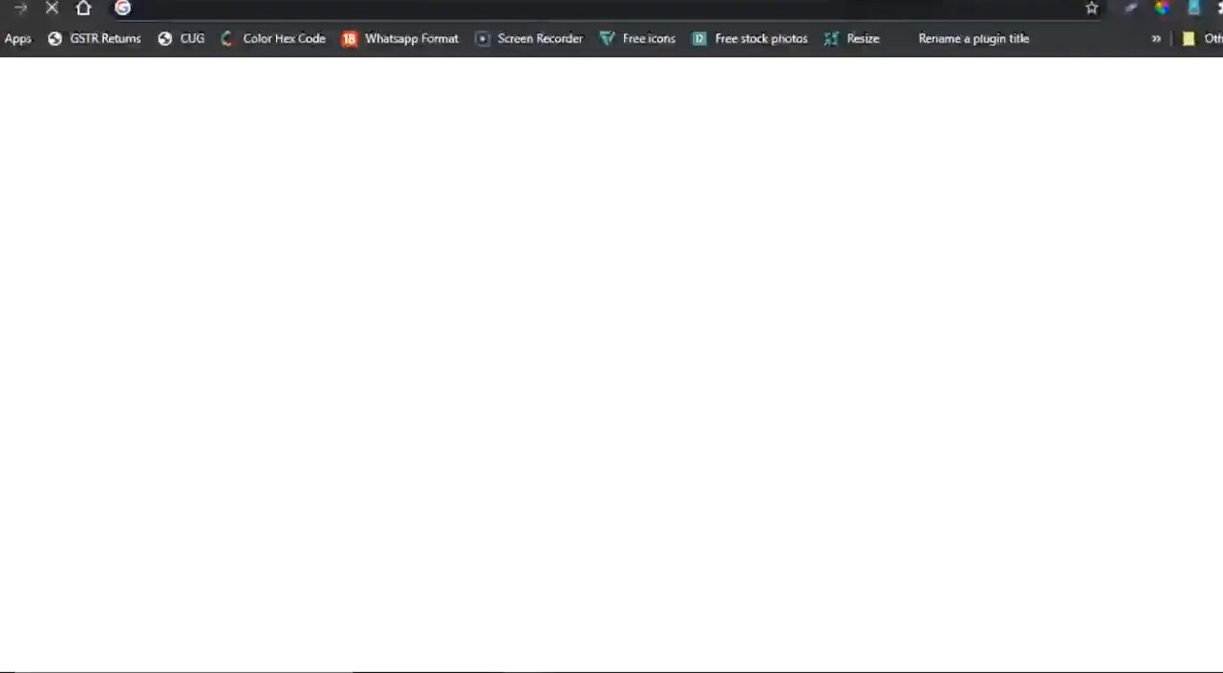
{"action": "type", "text": "loca"}
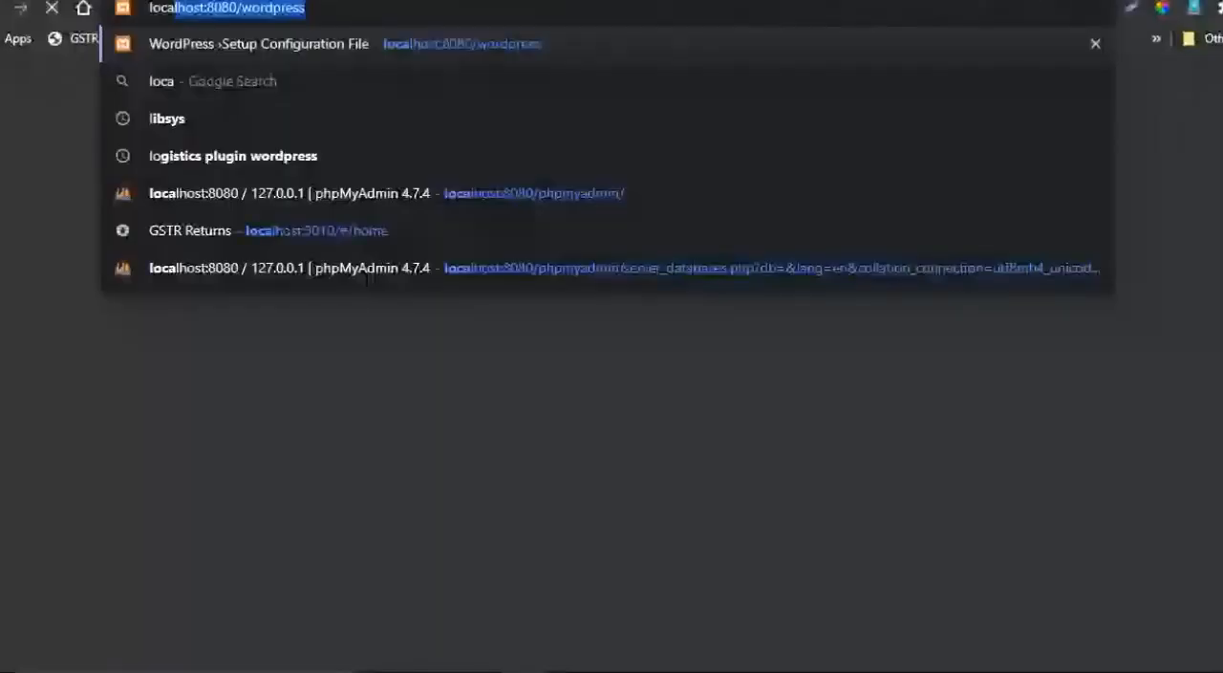
{"action": "type", "text": "lho"}
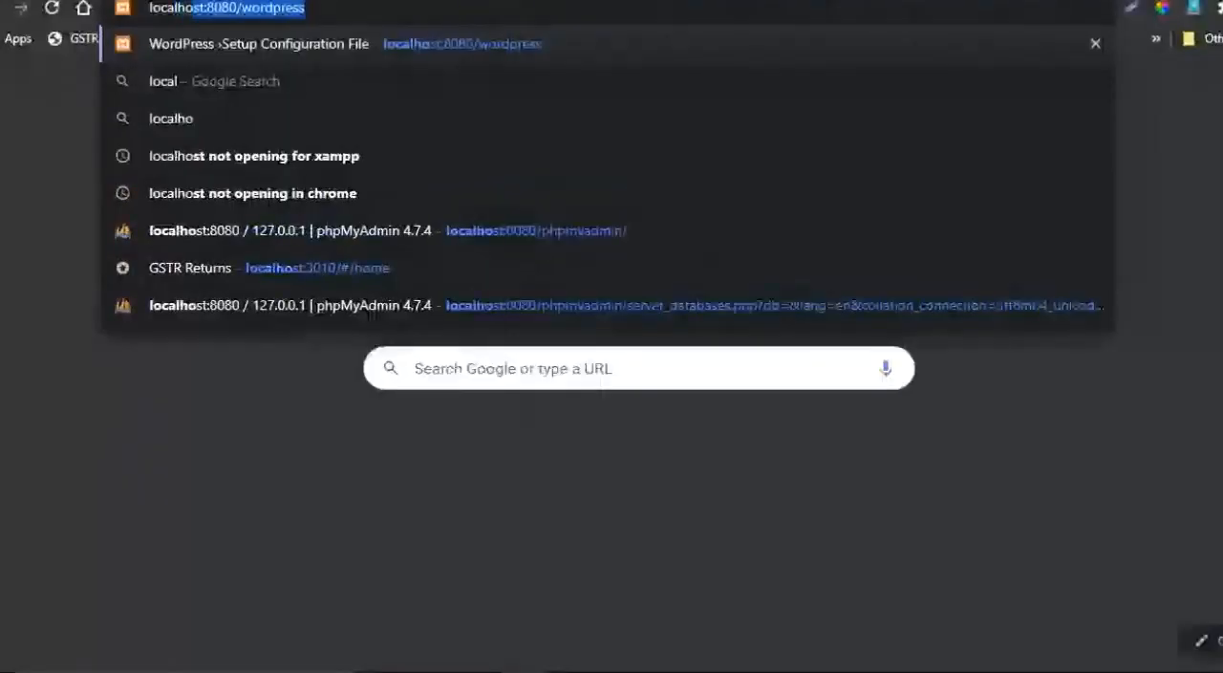
{"action": "type", "text": "st"}
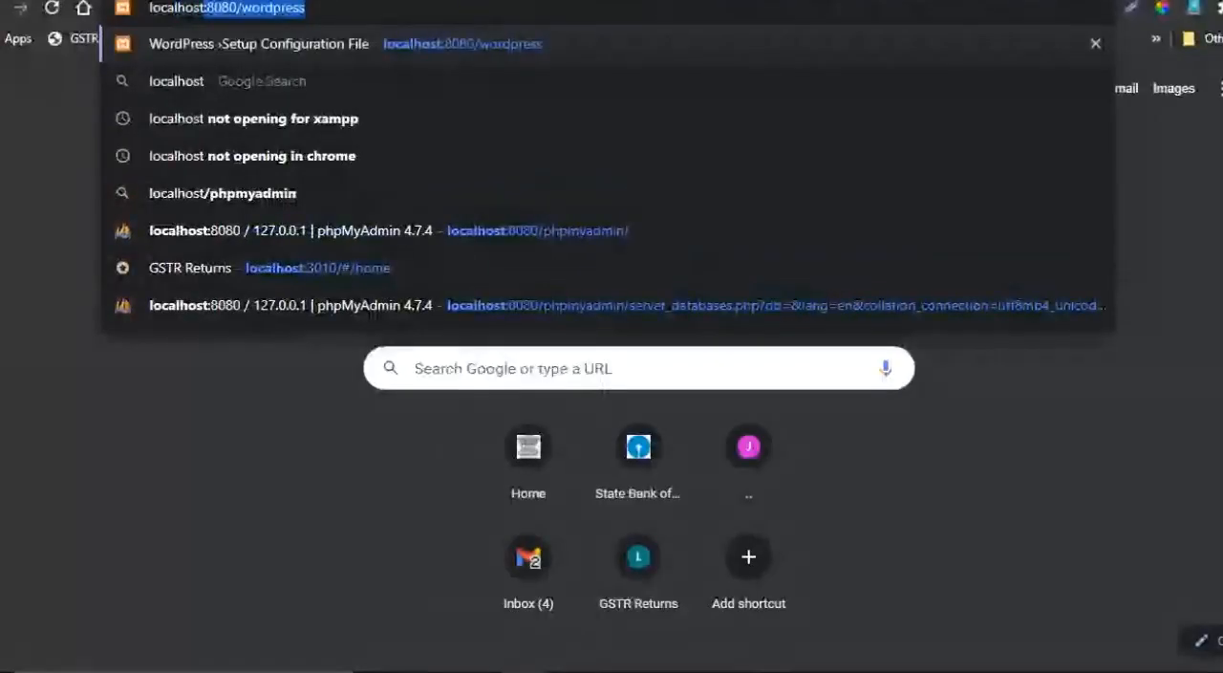
{"action": "type", "text": ":"}
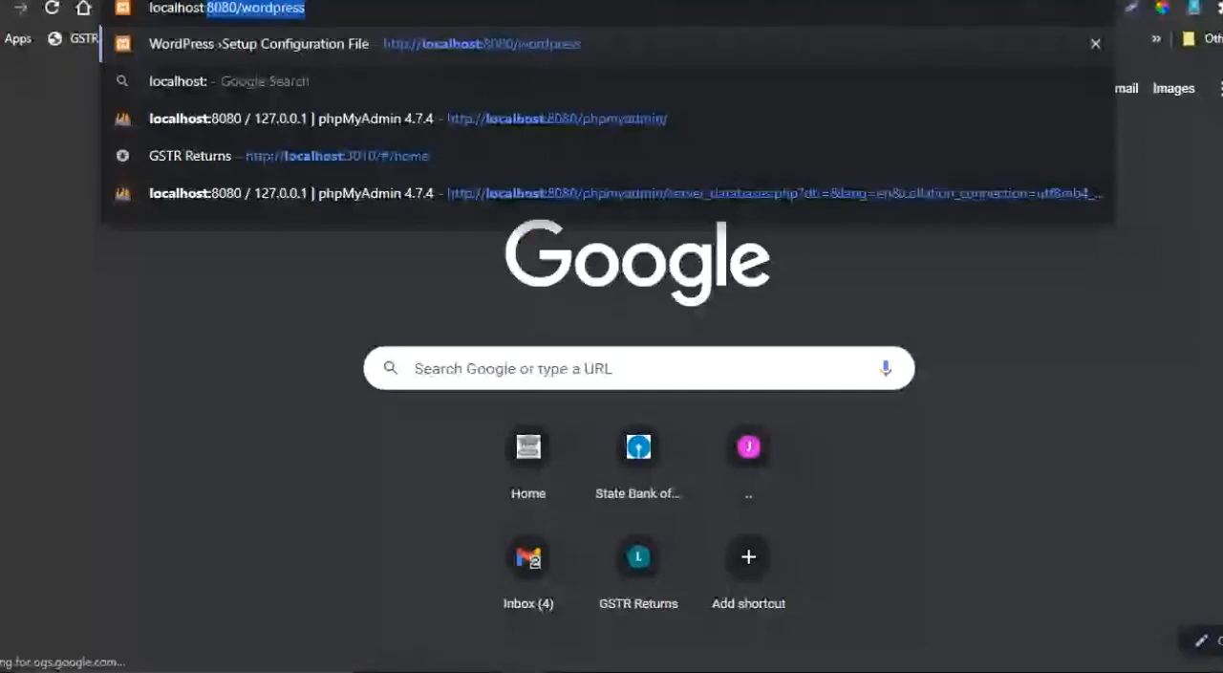
{"action": "key", "text": "BackSpace"}
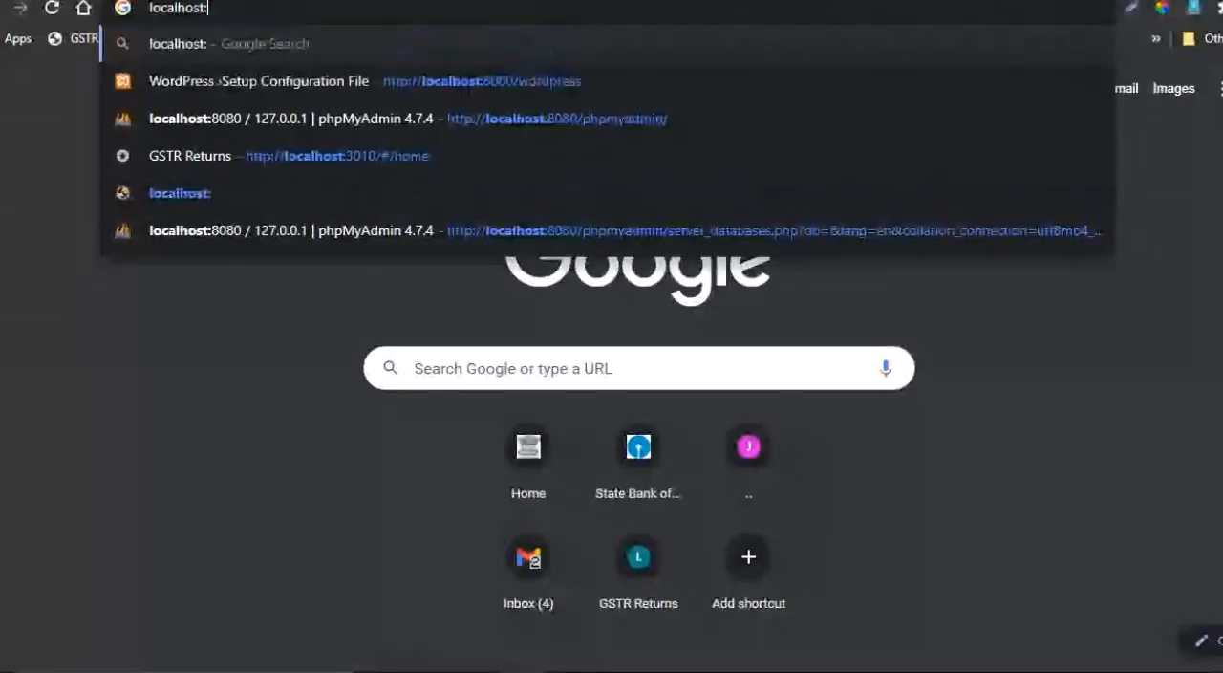
{"action": "type", "text": "8080"}
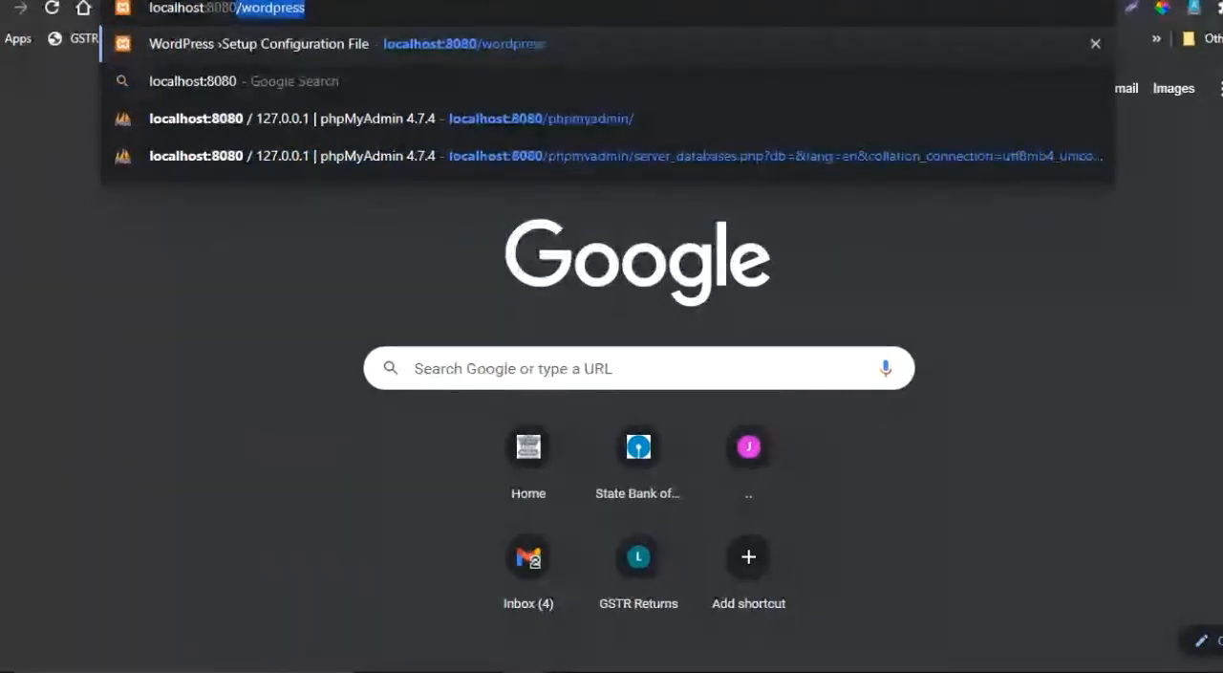
{"action": "type", "text": "/"}
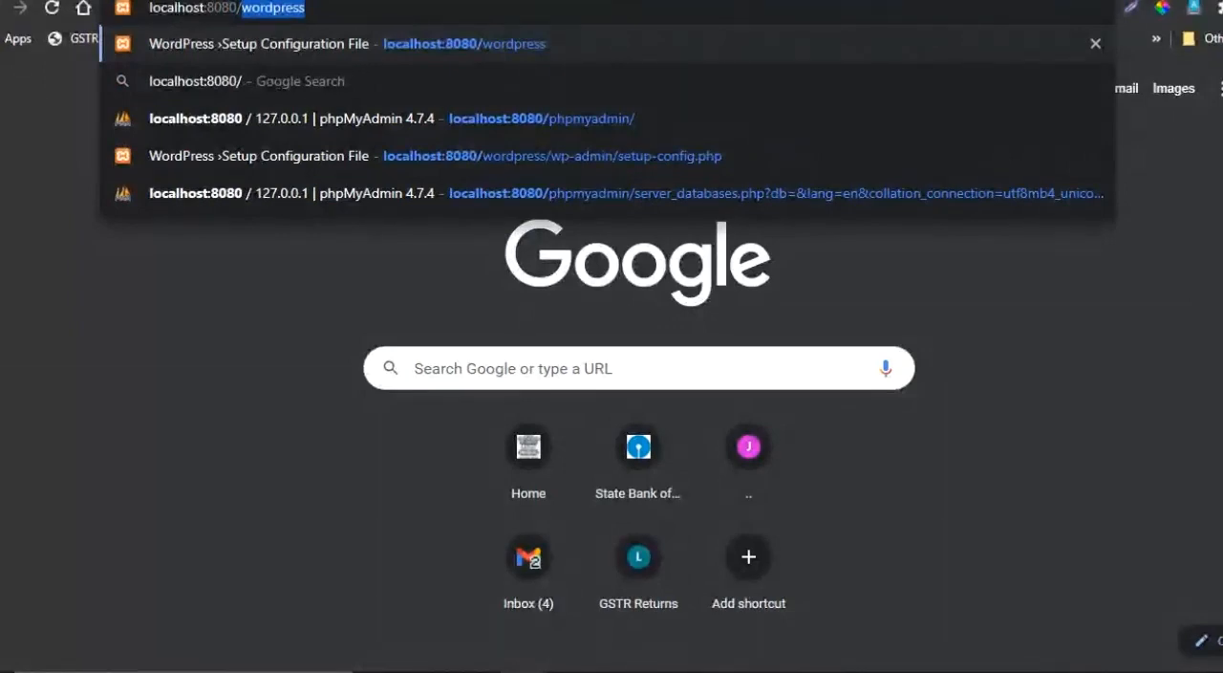
{"action": "key", "text": "Down"}
{"action": "key", "text": "Down"}
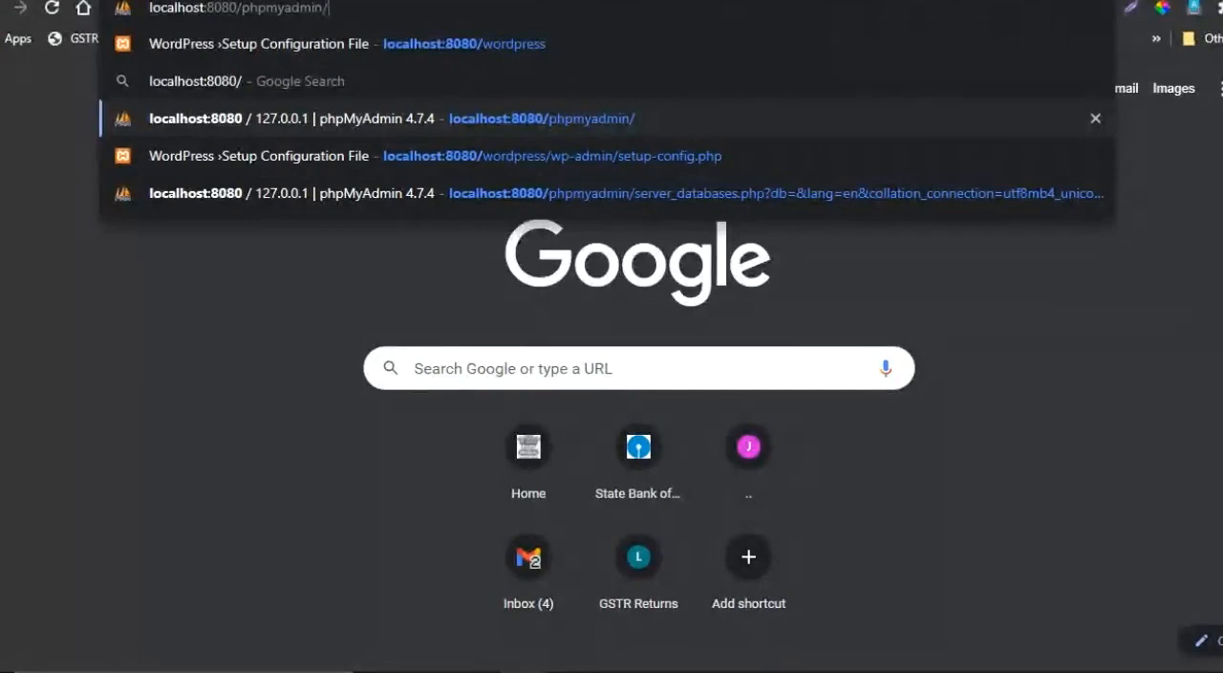
{"action": "key", "text": "Return"}
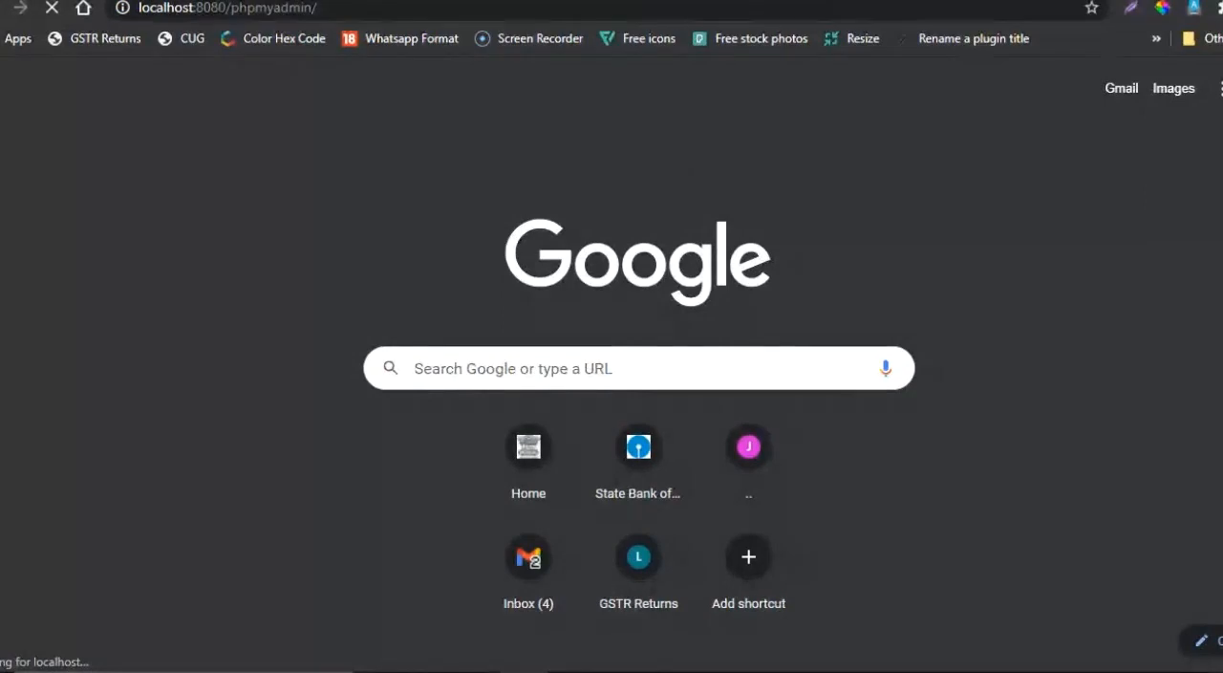
- Load localhost:8080/wordpress/ in a new browser tab
{"action": "key", "text": "ctrl+t"}
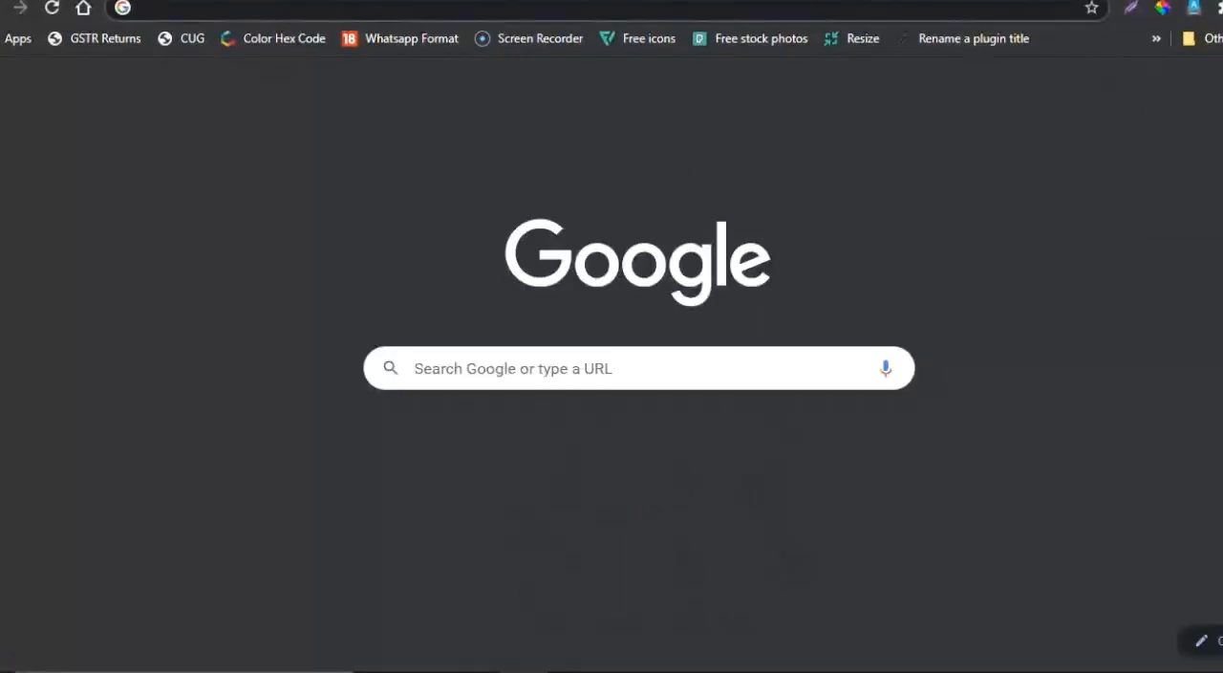
{"action": "left_click", "coordinate": [828, 9]}
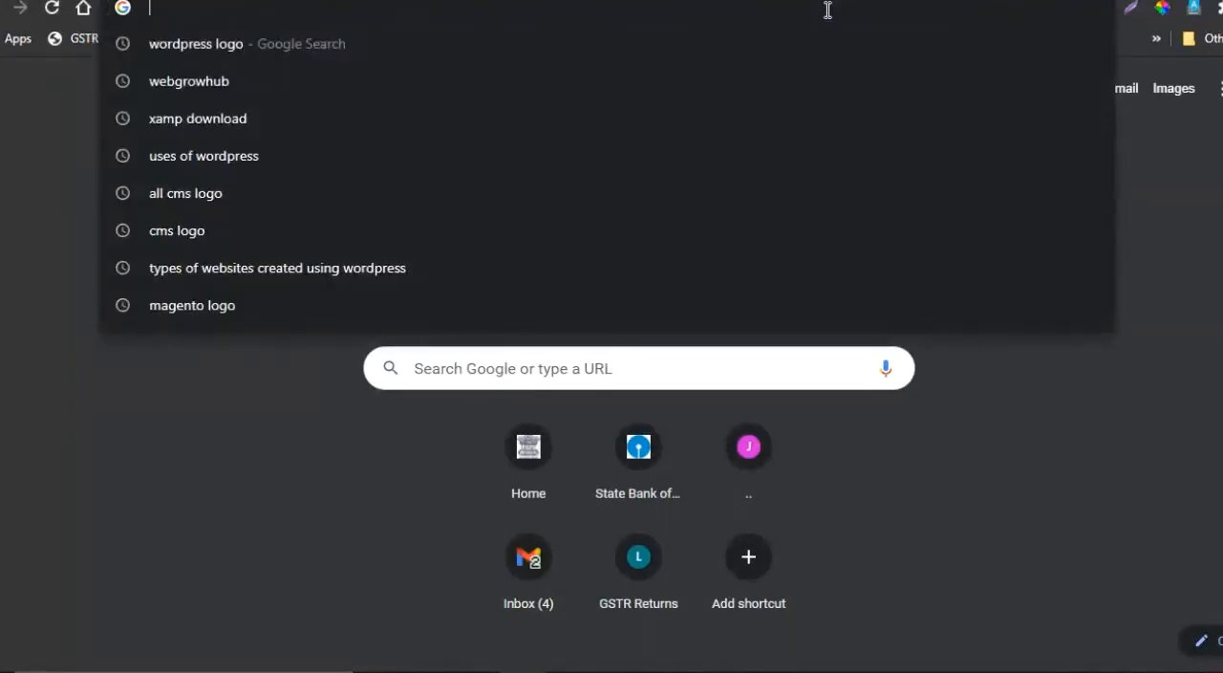
{"action": "type", "text": "local"}
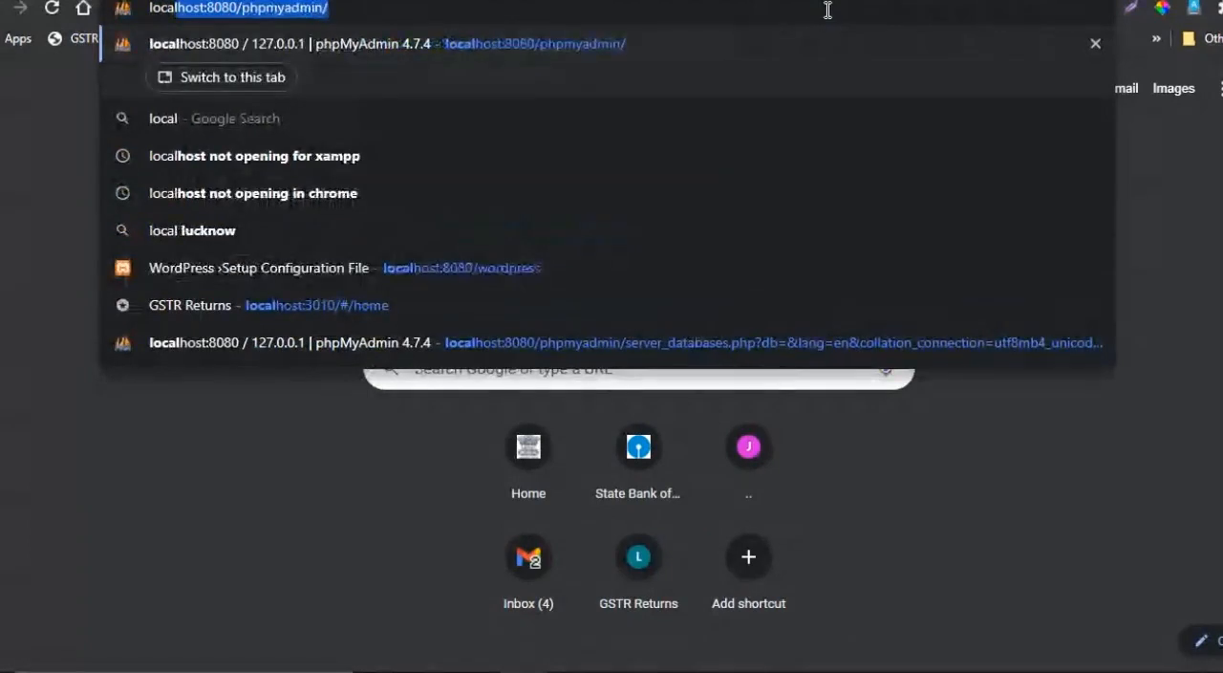
{"action": "key", "text": "Right"}
{"action": "key", "text": "BackSpace"}
{"action": "key", "text": "BackSpace"}
{"action": "key", "text": "BackSpace"}
{"action": "key", "text": "BackSpace"}
{"action": "key", "text": "BackSpace"}
{"action": "key", "text": "BackSpace"}
{"action": "key", "text": "BackSpace"}
{"action": "key", "text": "BackSpace"}
{"action": "key", "text": "BackSpace"}
{"action": "key", "text": "BackSpace"}
{"action": "key", "text": "BackSpace"}
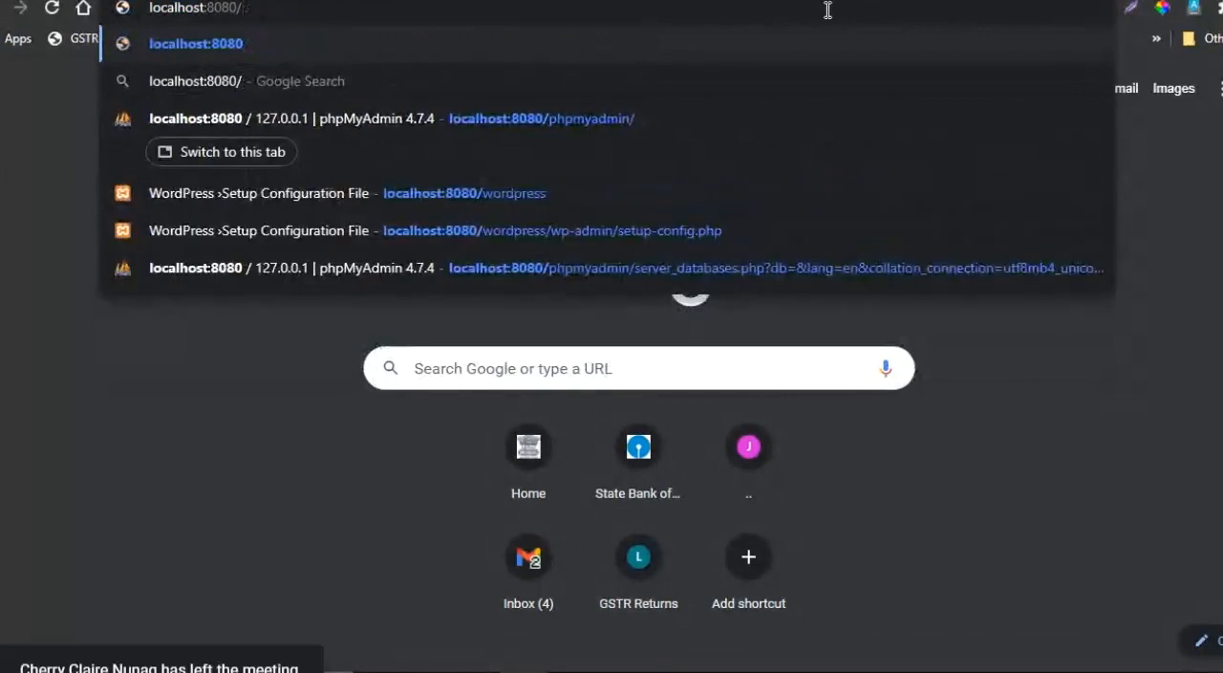
{"action": "type", "text": "wordpress"}
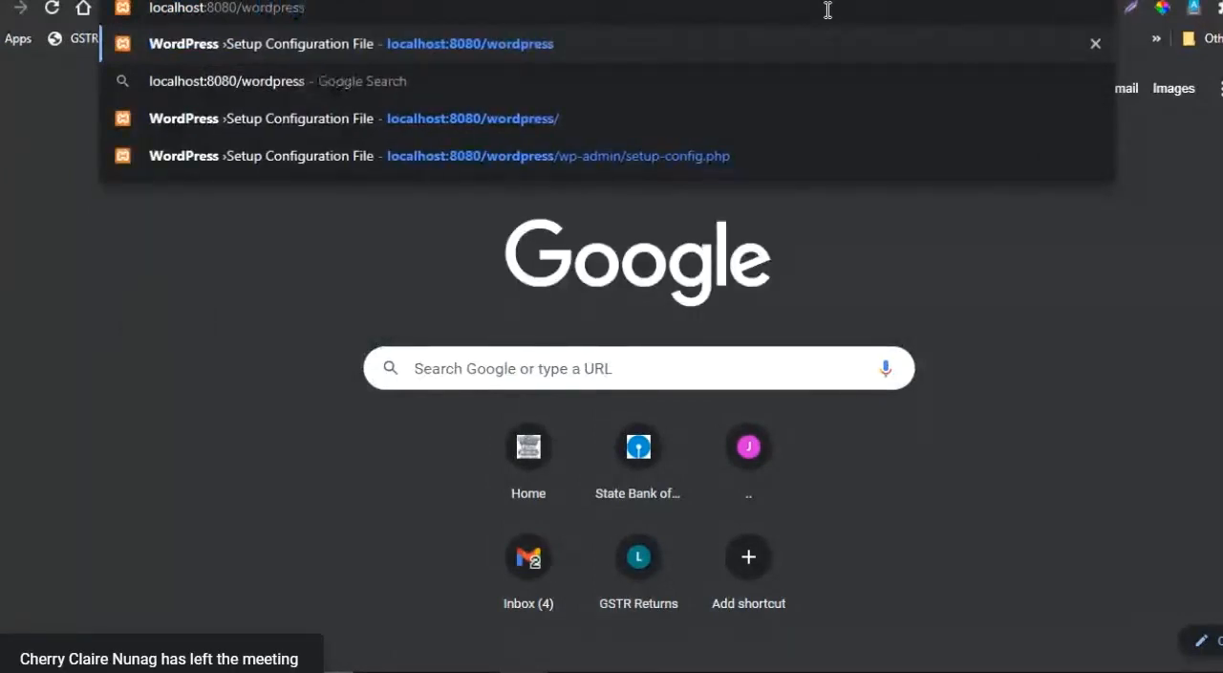
{"action": "type", "text": "/w"}
{"action": "type", "text": "p"}
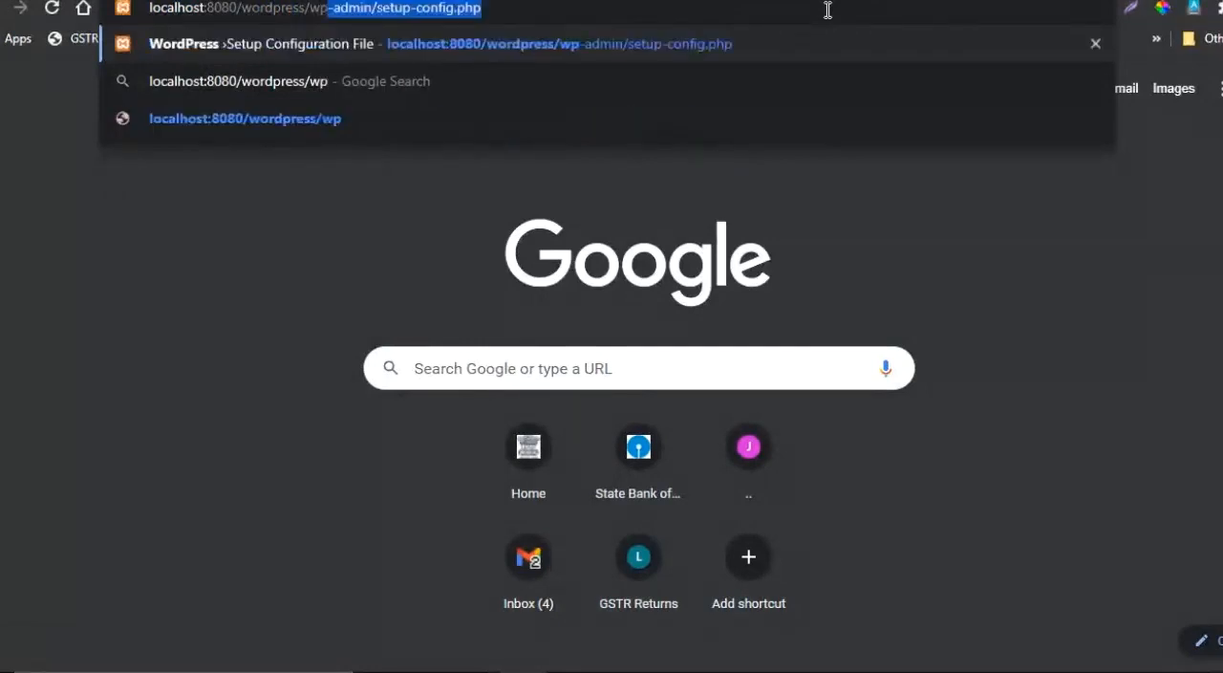
{"action": "type", "text": "-admin"}
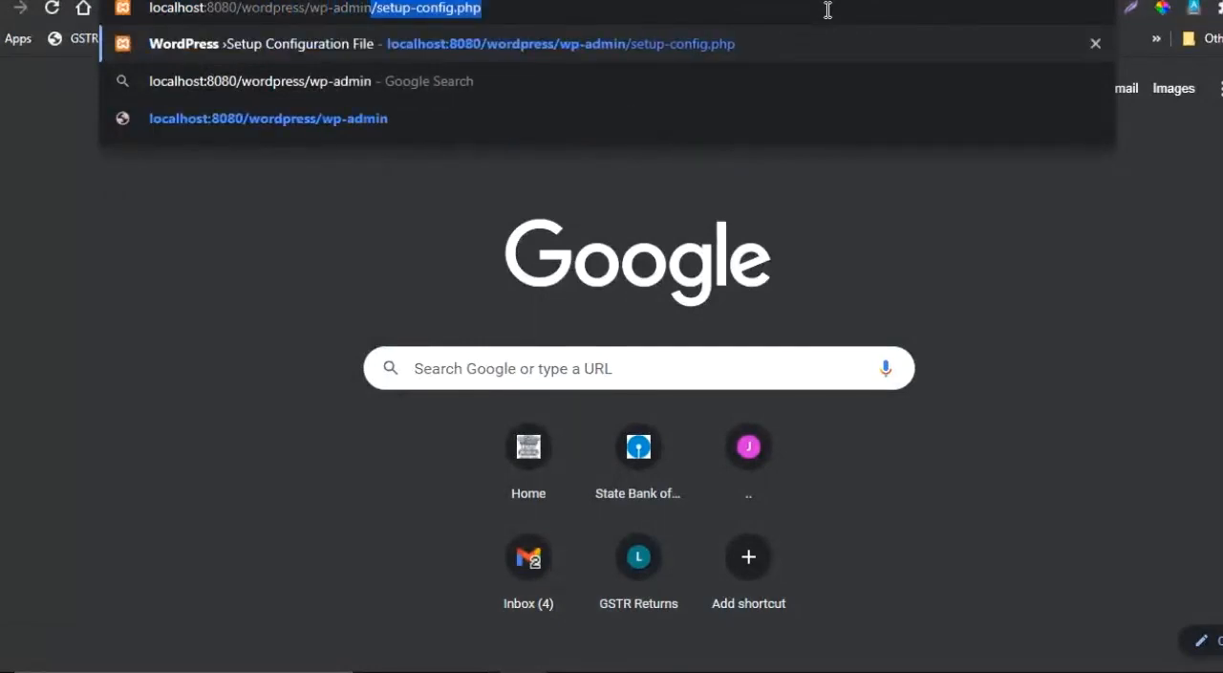
{"action": "key", "text": "Delete"}
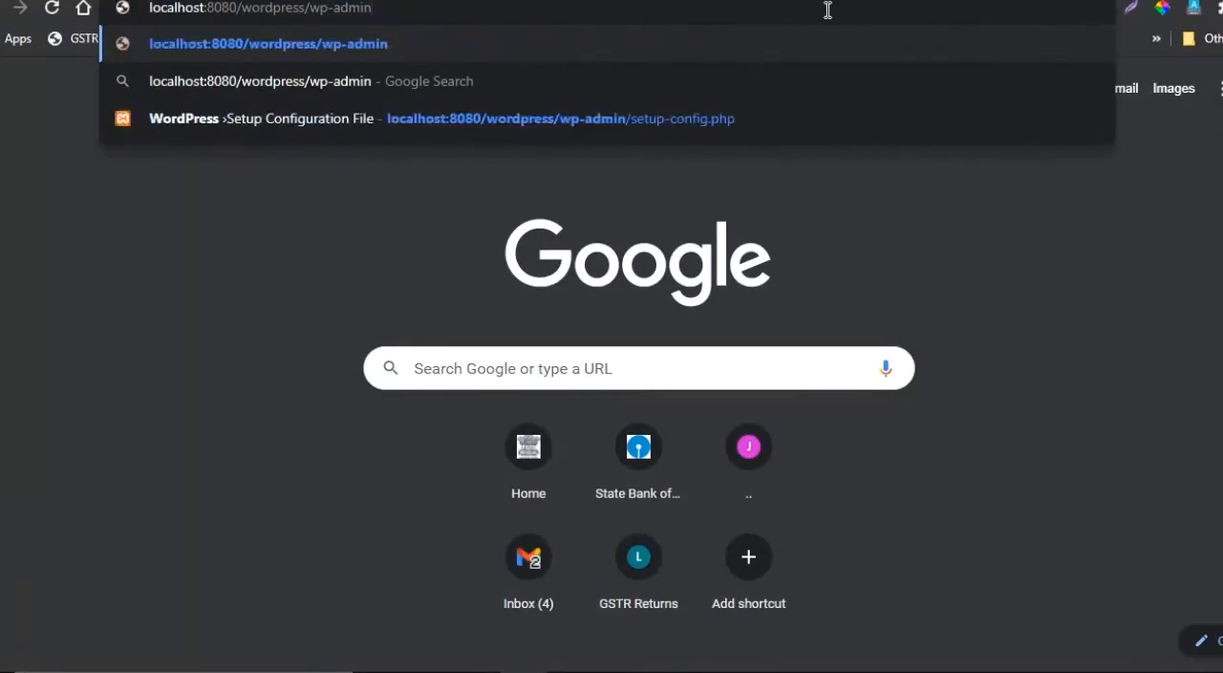
{"action": "key", "text": "BackSpace"}
{"action": "key", "text": "BackSpace"}
{"action": "key", "text": "BackSpace"}
{"action": "key", "text": "BackSpace"}
{"action": "key", "text": "BackSpace"}
{"action": "key", "text": "BackSpace"}
{"action": "key", "text": "BackSpace"}
{"action": "key", "text": "BackSpace"}
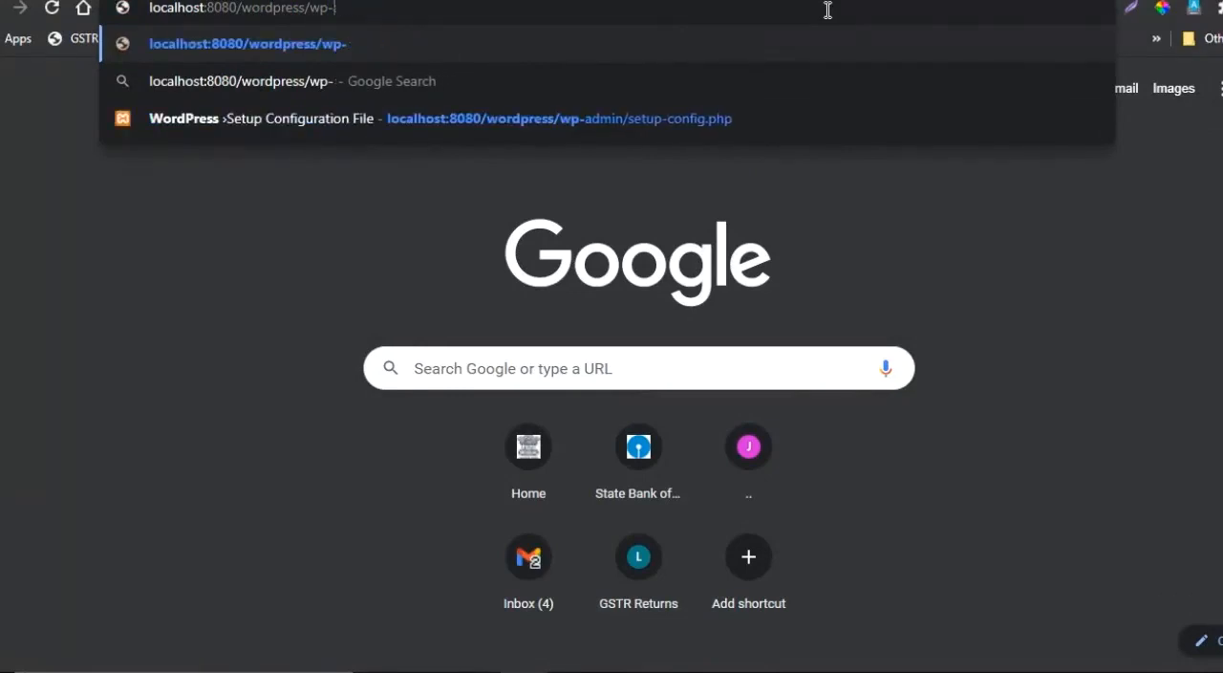
{"action": "key", "text": "Return"}
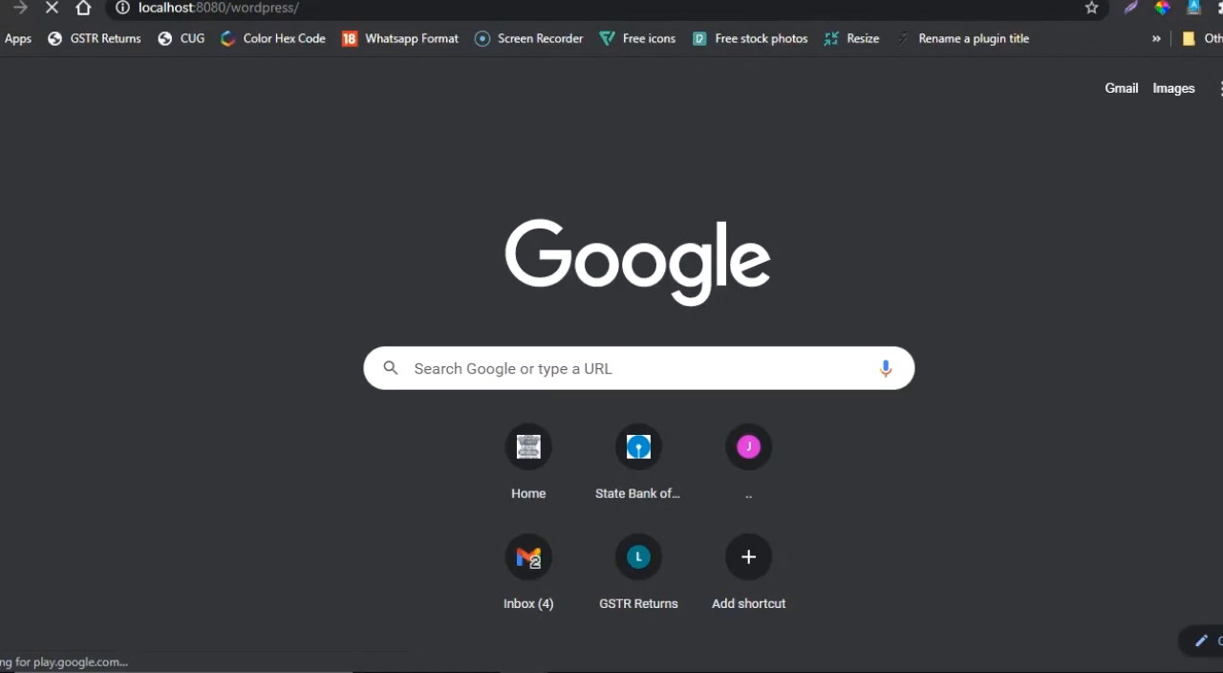
- Create a database named wordpress in phpMyAdmin, keeping the default collation, and open it
{"action": "key", "text": "ctrl+Tab"}
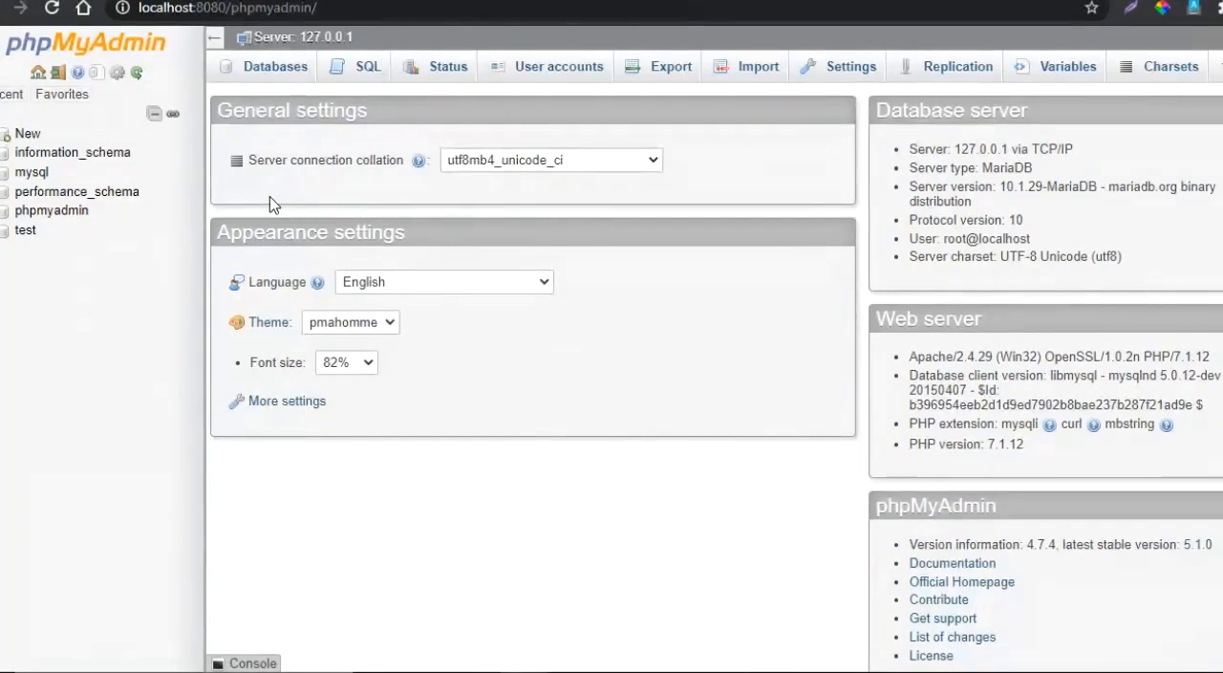
{"action": "left_click", "coordinate": [292, 80]}
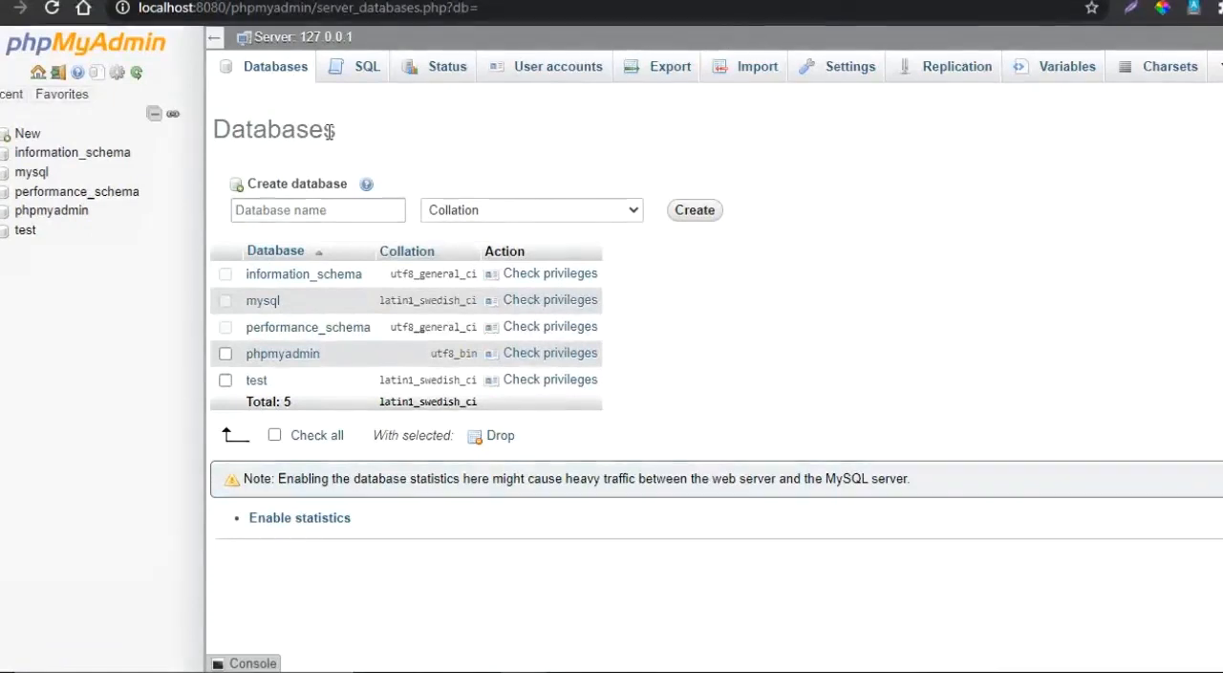
{"action": "left_click", "coordinate": [316, 210]}
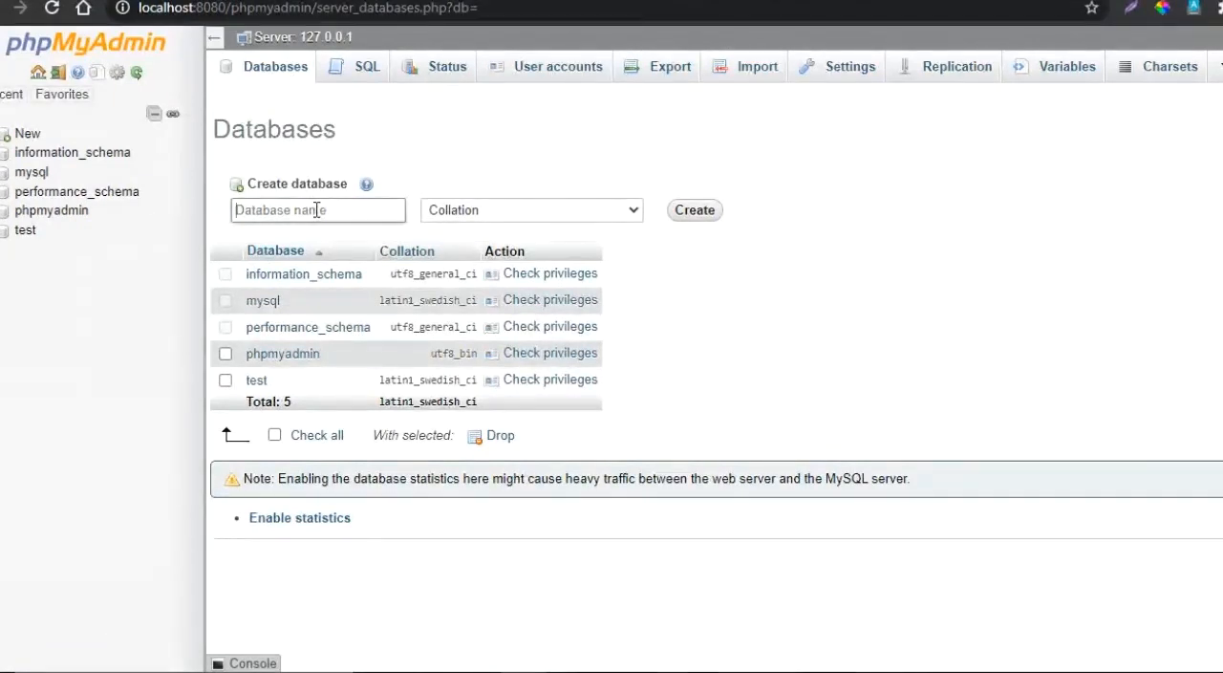
{"action": "type", "text": "wo"}
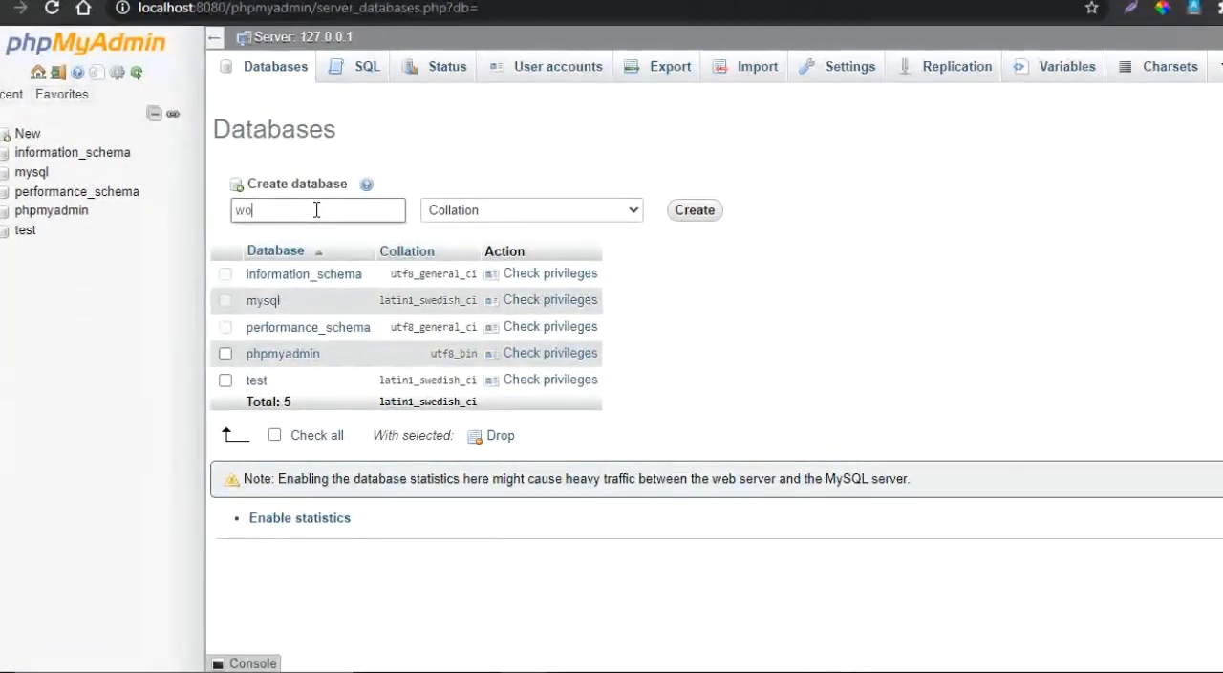
{"action": "type", "text": "rdpress"}
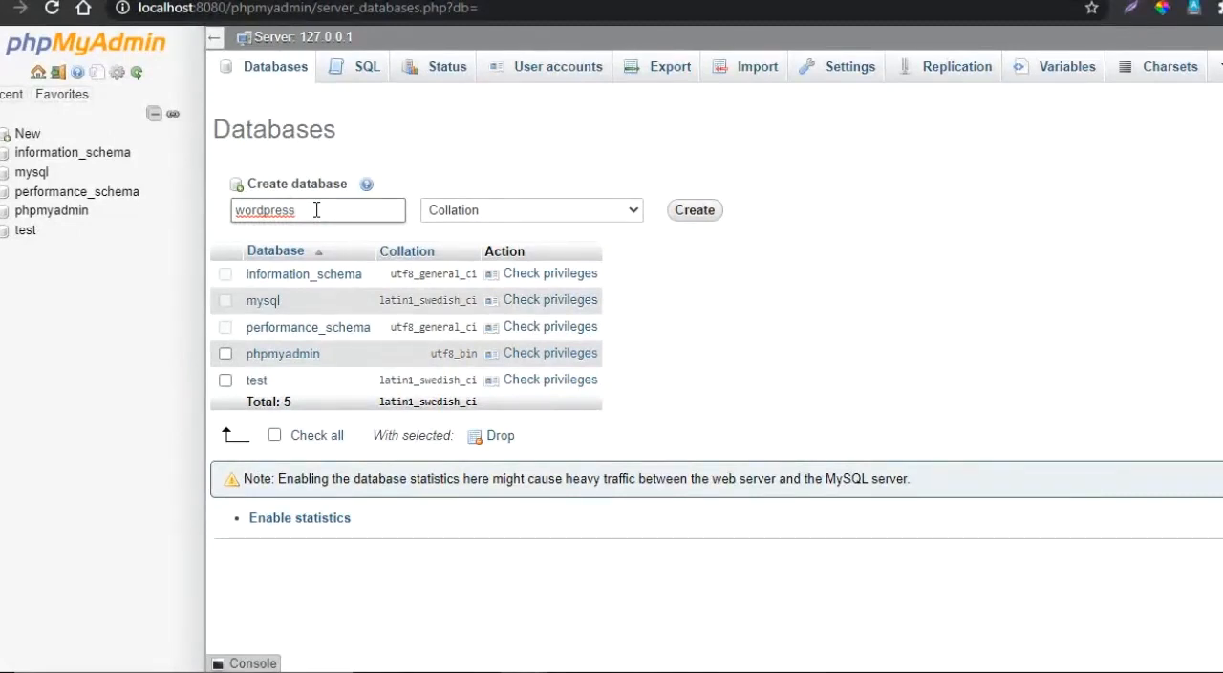
{"action": "left_click", "coordinate": [699, 223]}
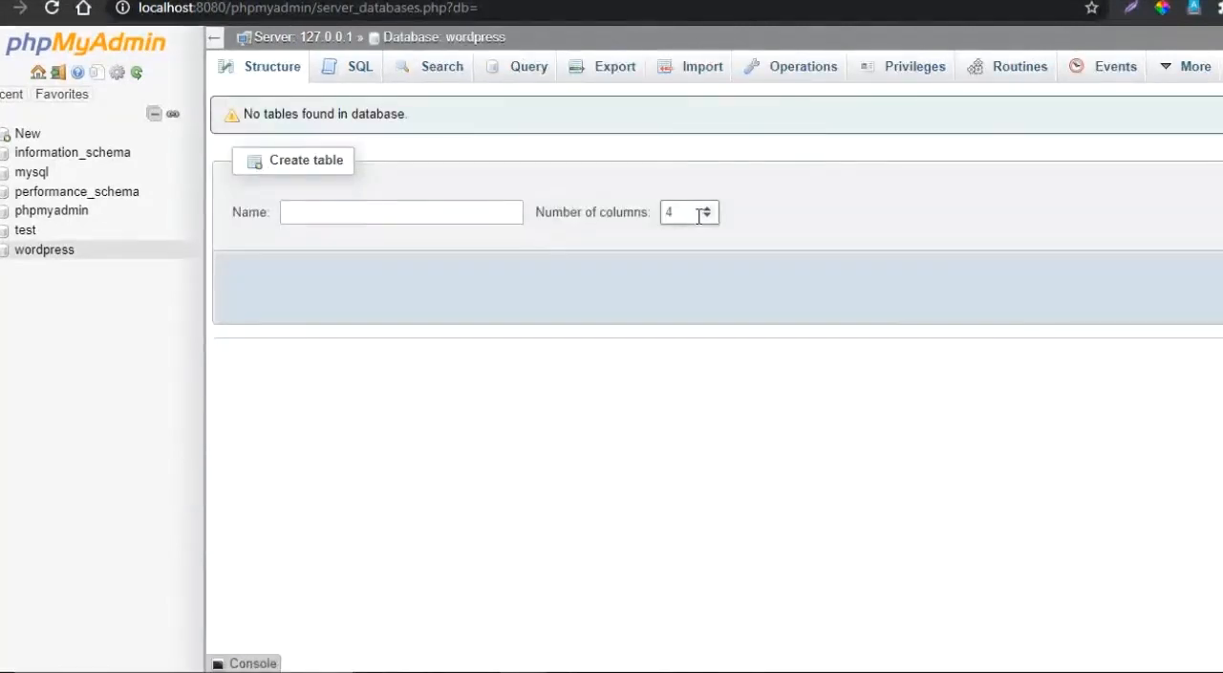
{"action": "left_click", "coordinate": [44, 254]}
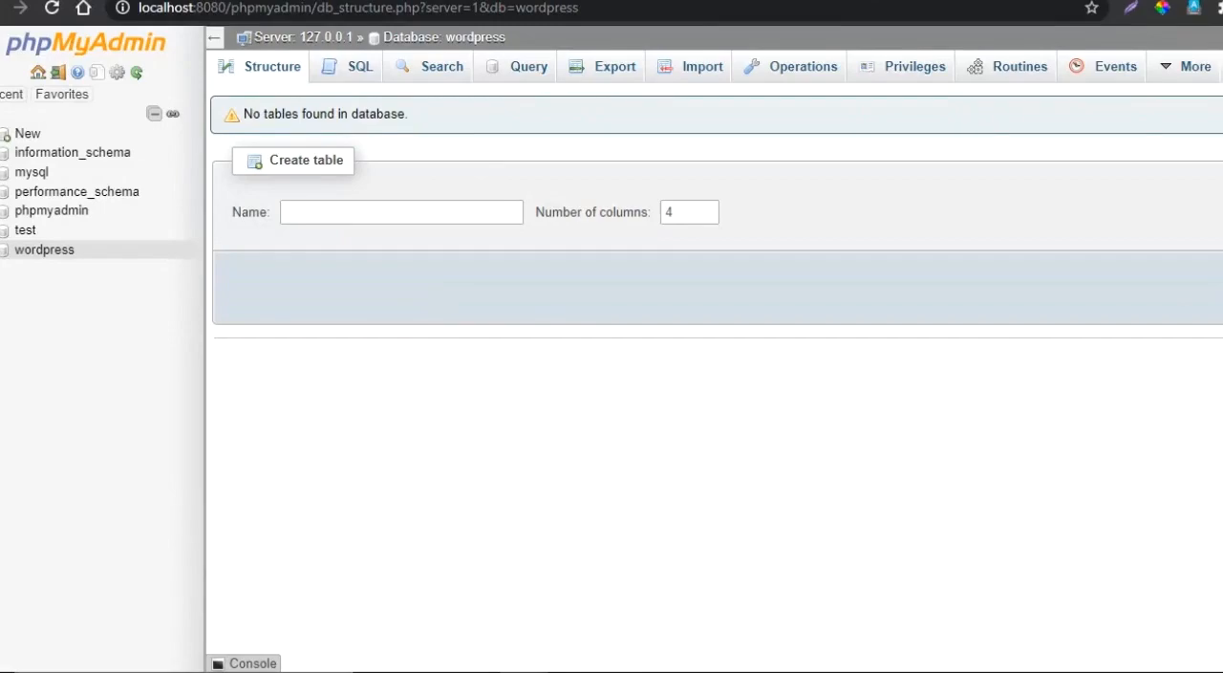
- Return to the WordPress page and load localhost:8080/wordpress/wp-admin/ instead of its setup-config.php address
{"action": "left_click", "coordinate": [941, 1]}
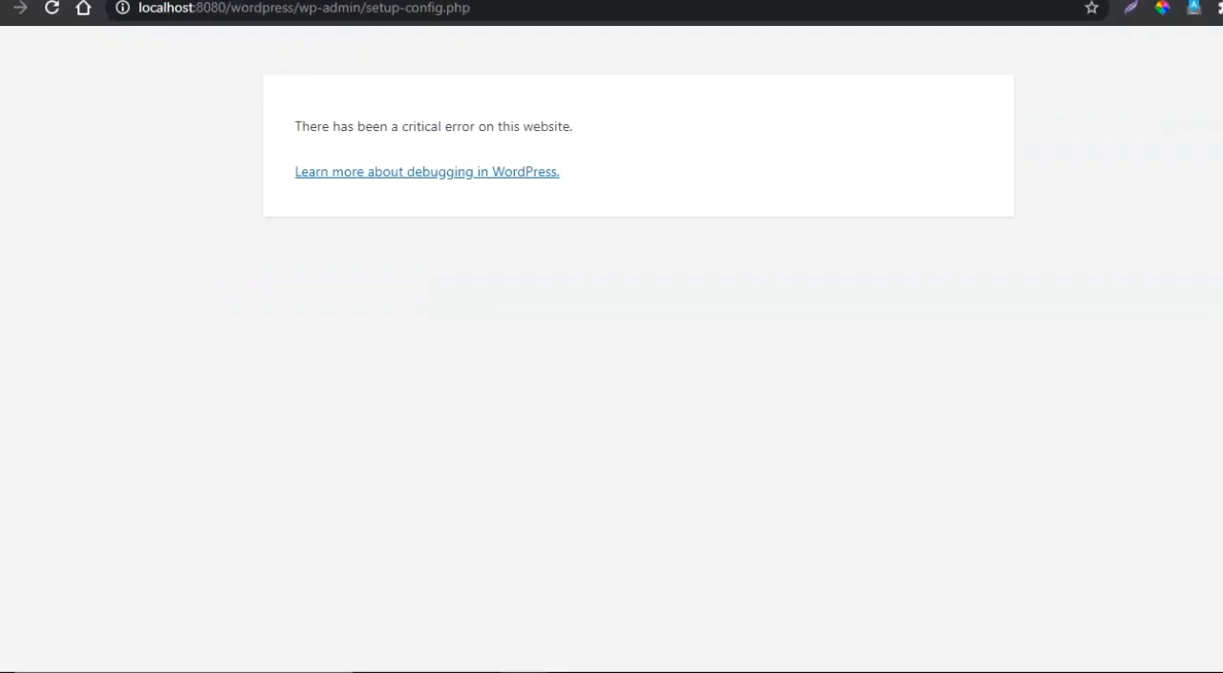
{"action": "left_click", "coordinate": [504, 13]}
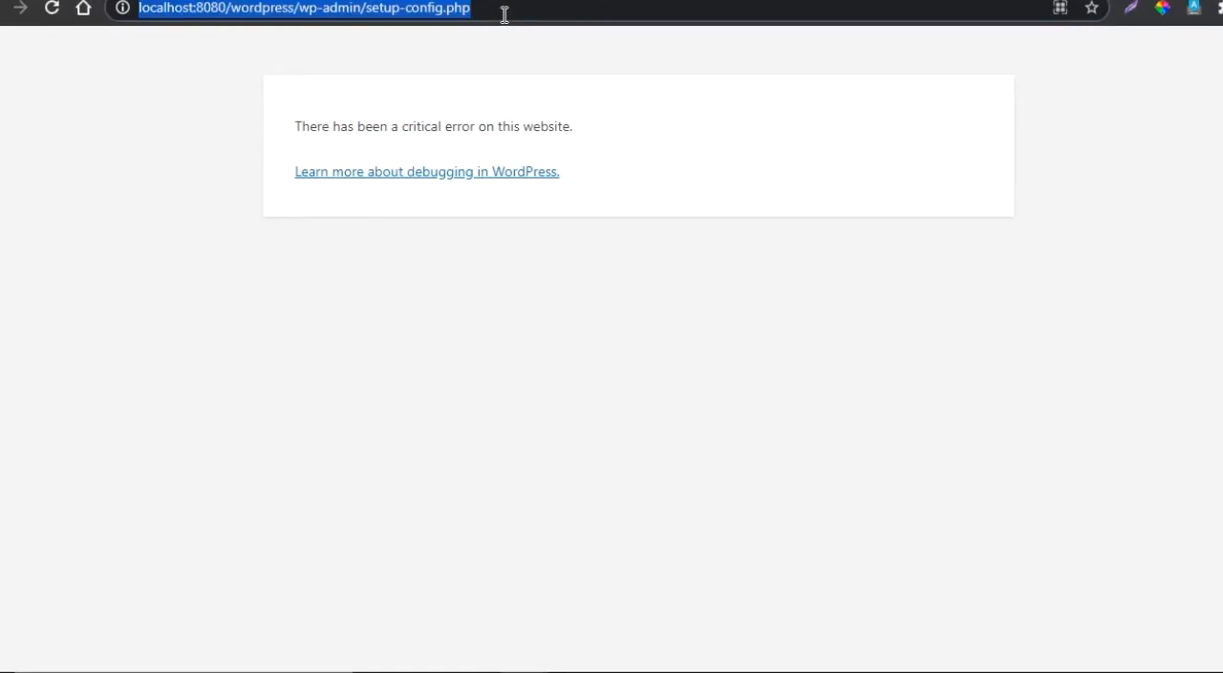
{"action": "left_click", "coordinate": [504, 14]}
{"action": "key", "text": "BackSpace"}
{"action": "key", "text": "BackSpace"}
{"action": "key", "text": "BackSpace"}
{"action": "key", "text": "BackSpace"}
{"action": "key", "text": "BackSpace"}
{"action": "key", "text": "BackSpace"}
{"action": "key", "text": "BackSpace"}
{"action": "key", "text": "BackSpace"}
{"action": "key", "text": "BackSpace"}
{"action": "key", "text": "BackSpace"}
{"action": "key", "text": "BackSpace"}
{"action": "key", "text": "BackSpace"}
{"action": "key", "text": "BackSpace"}
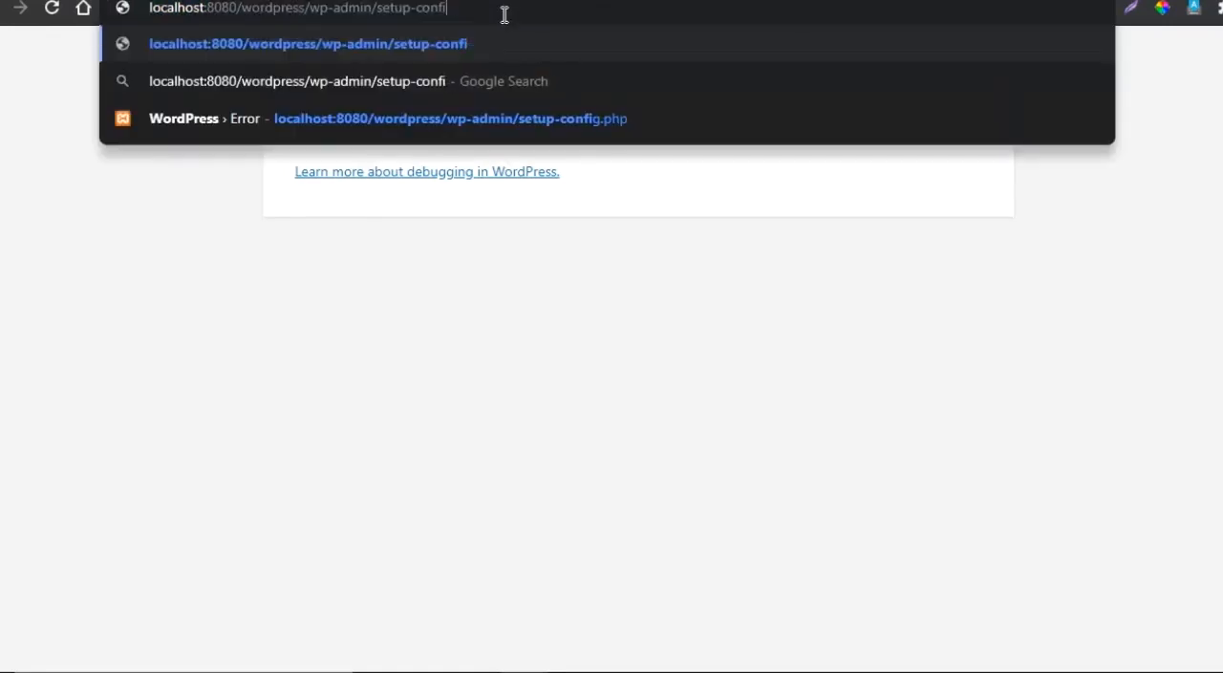
{"action": "key", "text": "BackSpace"}
{"action": "key", "text": "BackSpace"}
{"action": "key", "text": "BackSpace"}
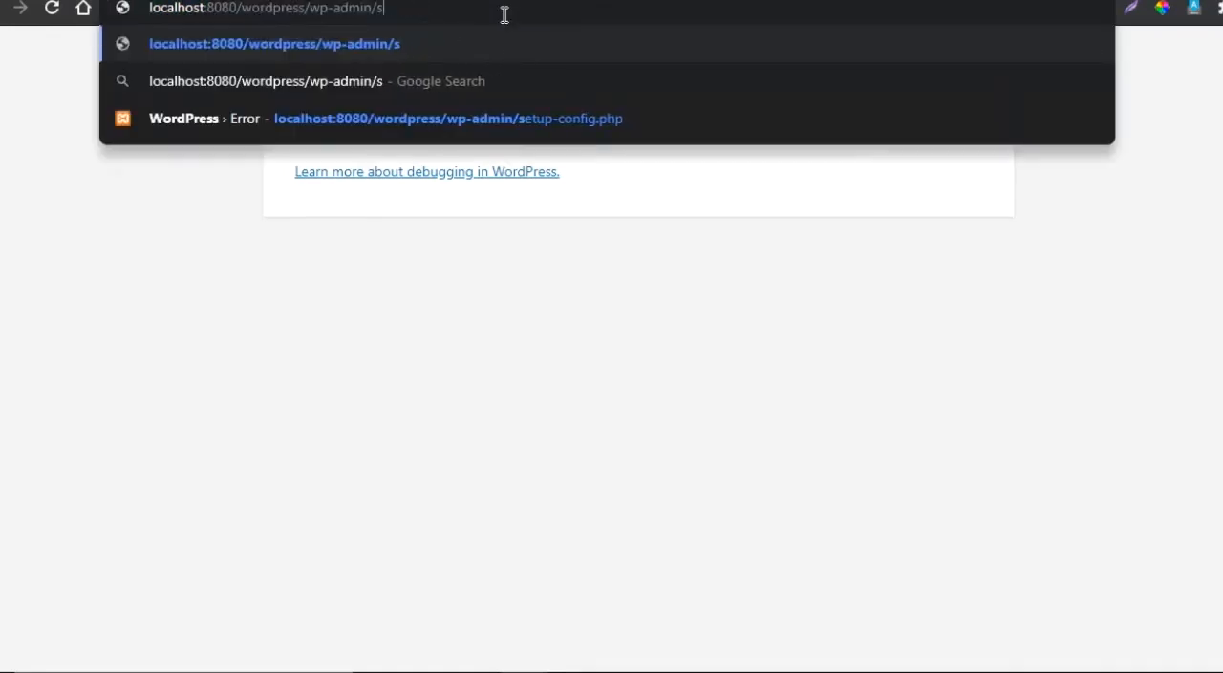
{"action": "key", "text": "Return"}
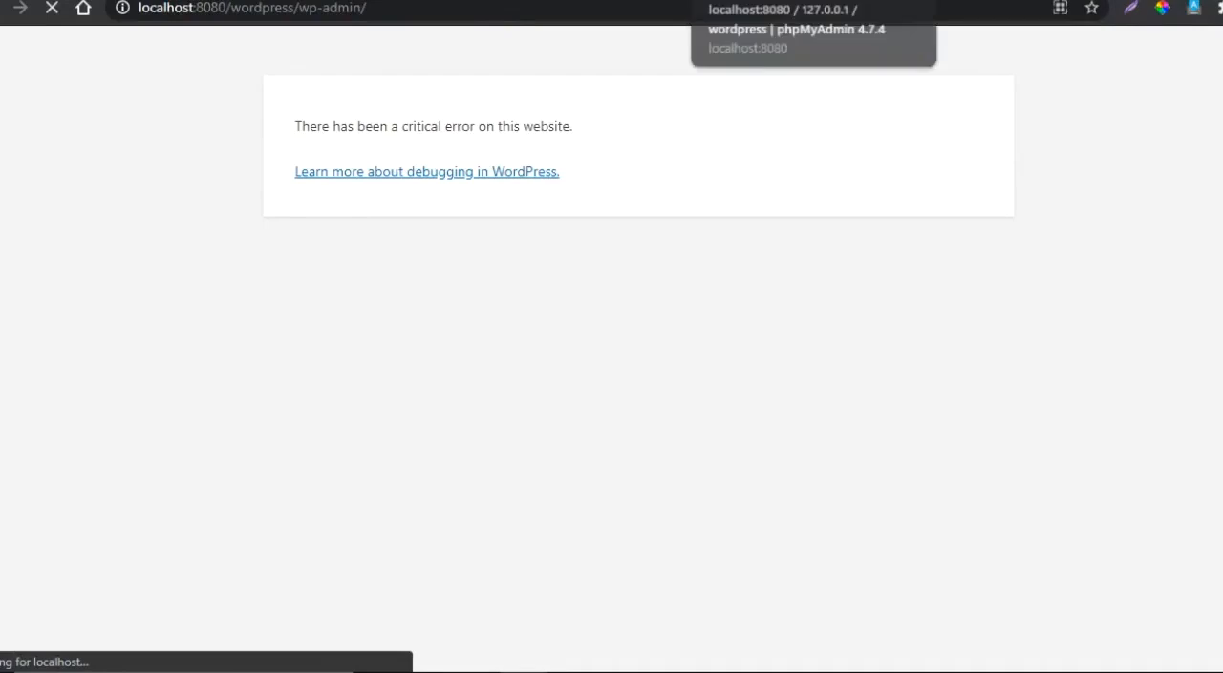
- Check the wordpress database in phpMyAdmin and reload its structure page
{"action": "left_click", "coordinate": [773, 1]}
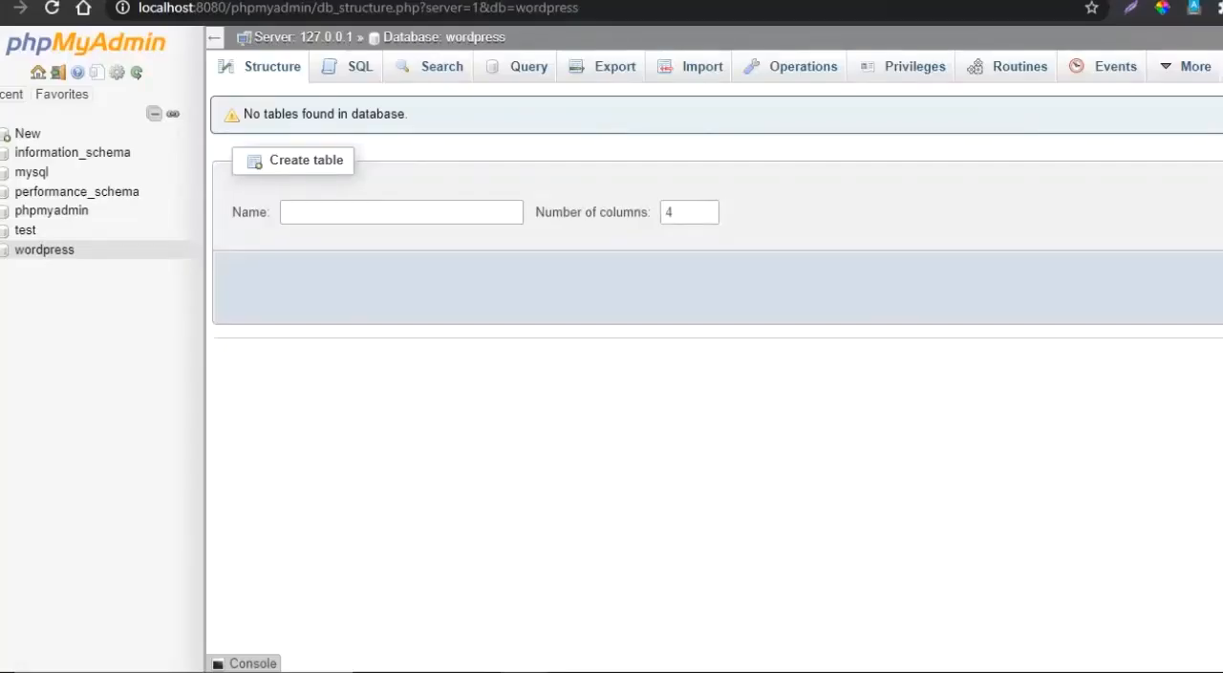
{"action": "right_click", "coordinate": [29, 254]}
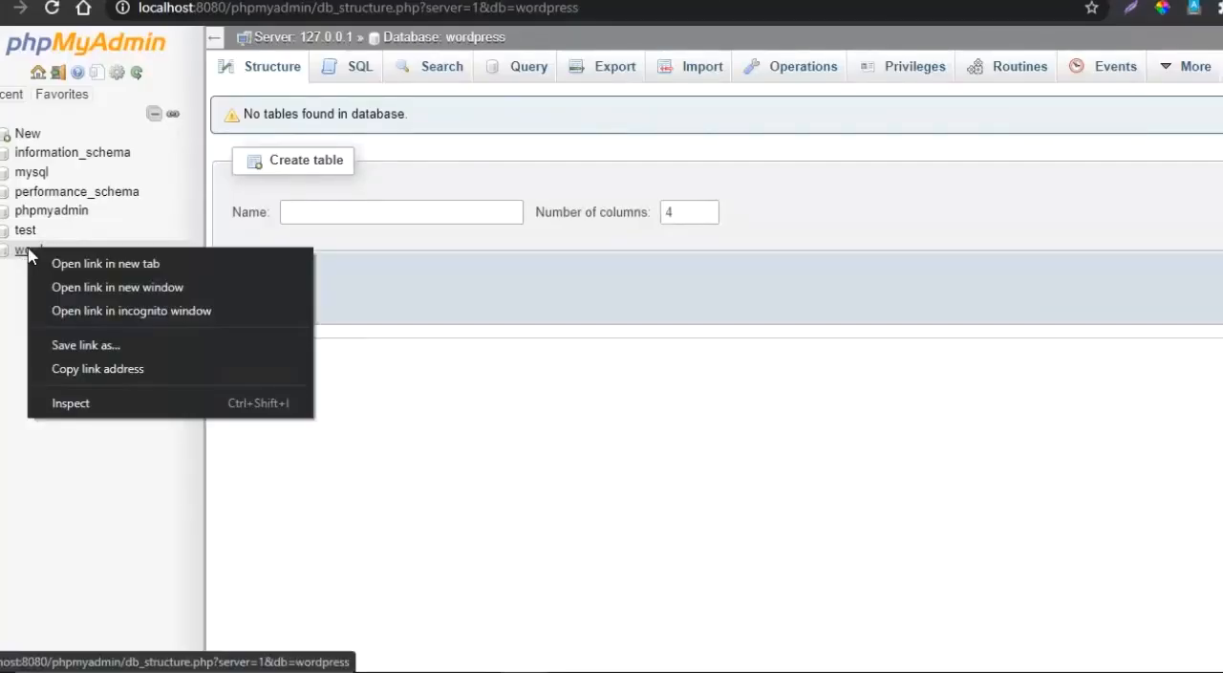
{"action": "key", "text": "Escape"}
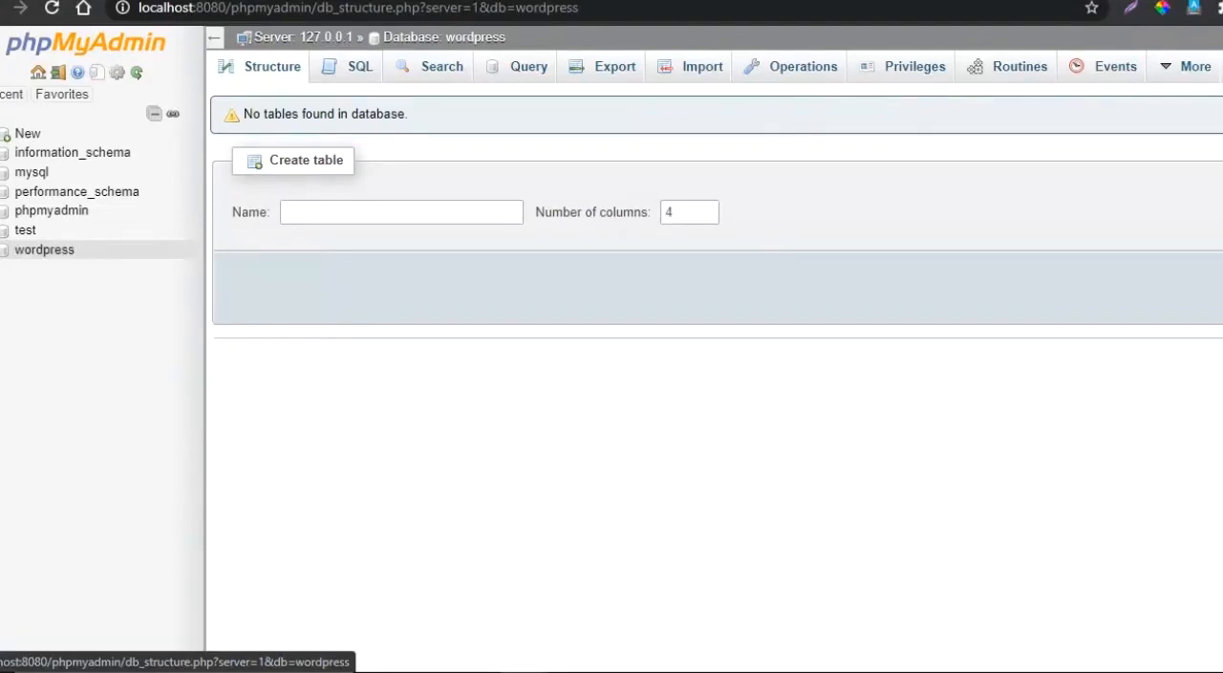
{"action": "left_click", "coordinate": [573, 1]}
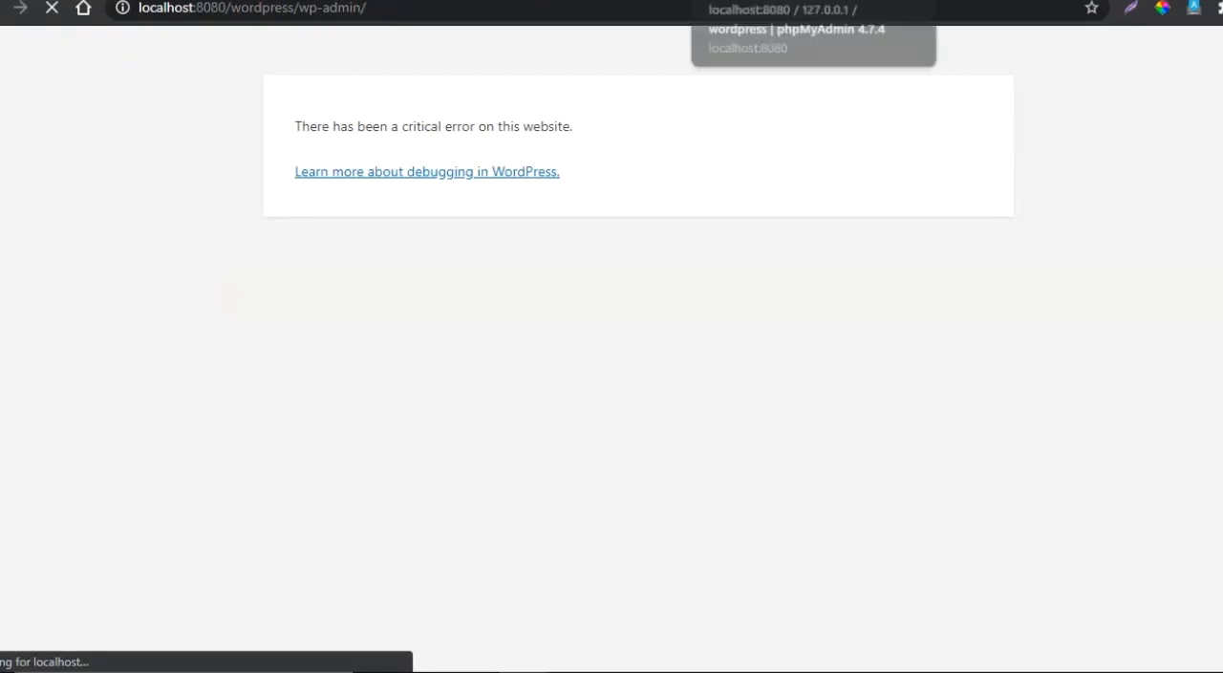
{"action": "left_click", "coordinate": [765, 0]}
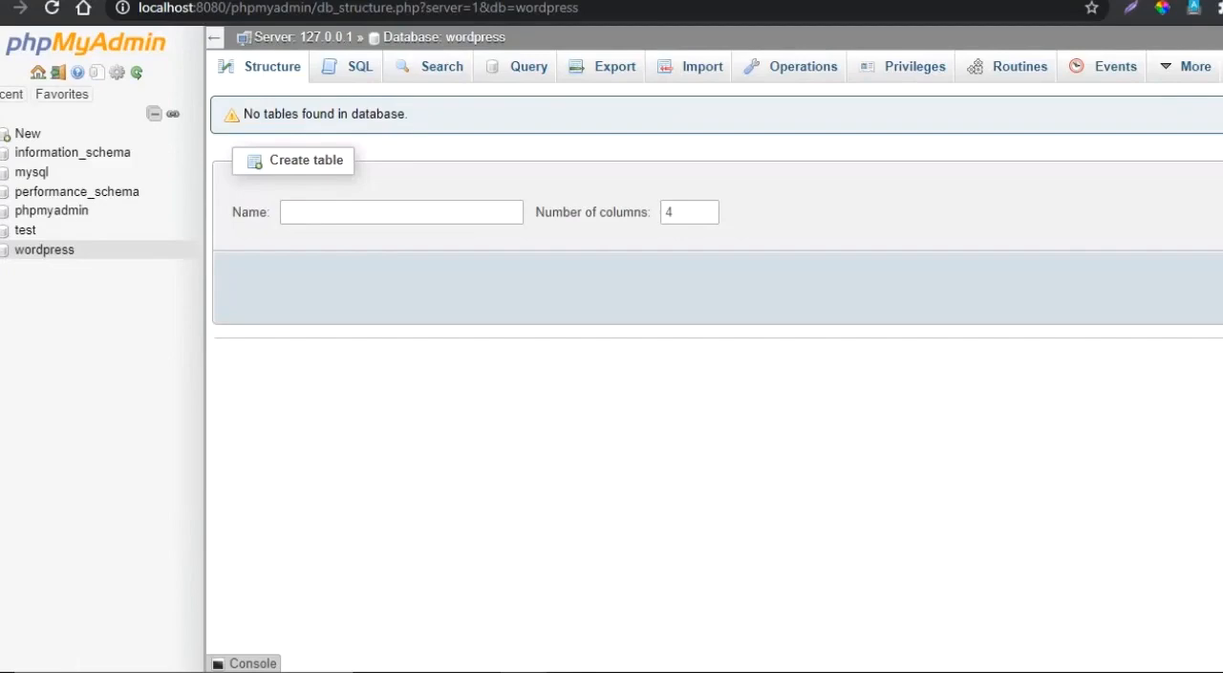
{"action": "key", "text": "F5"}
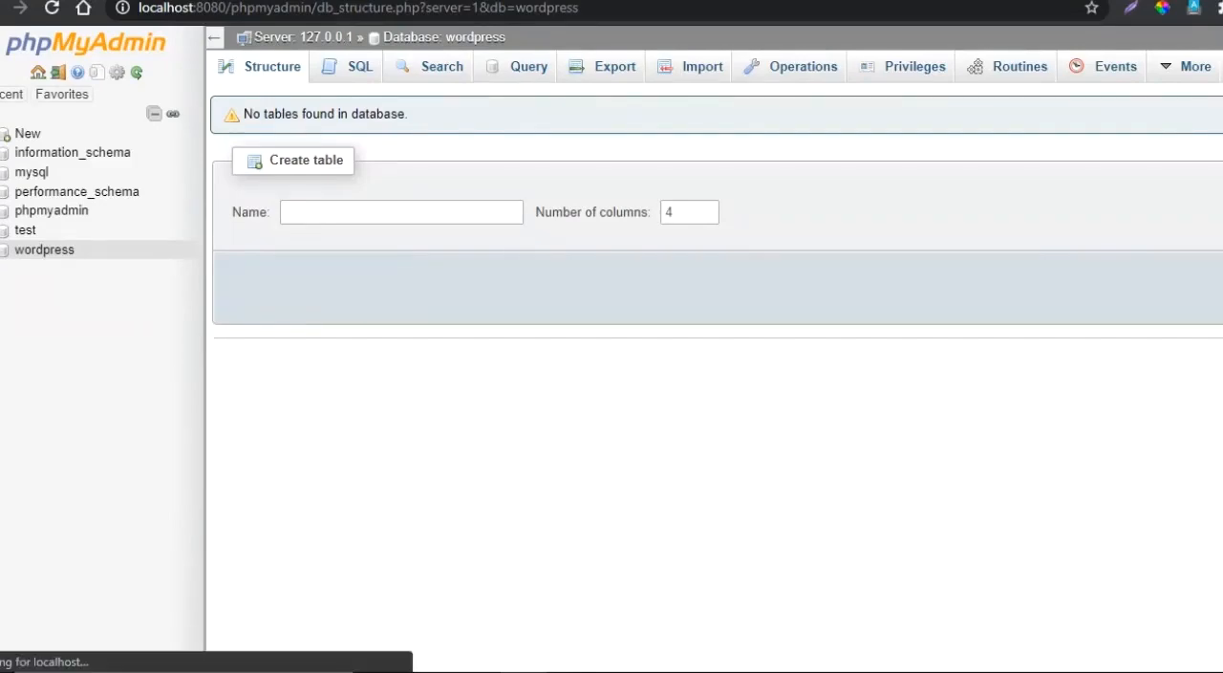
- Go back to the WordPress setup page, translate it to English and dismiss the translation popup
{"action": "key", "text": "ctrl+Tab"}
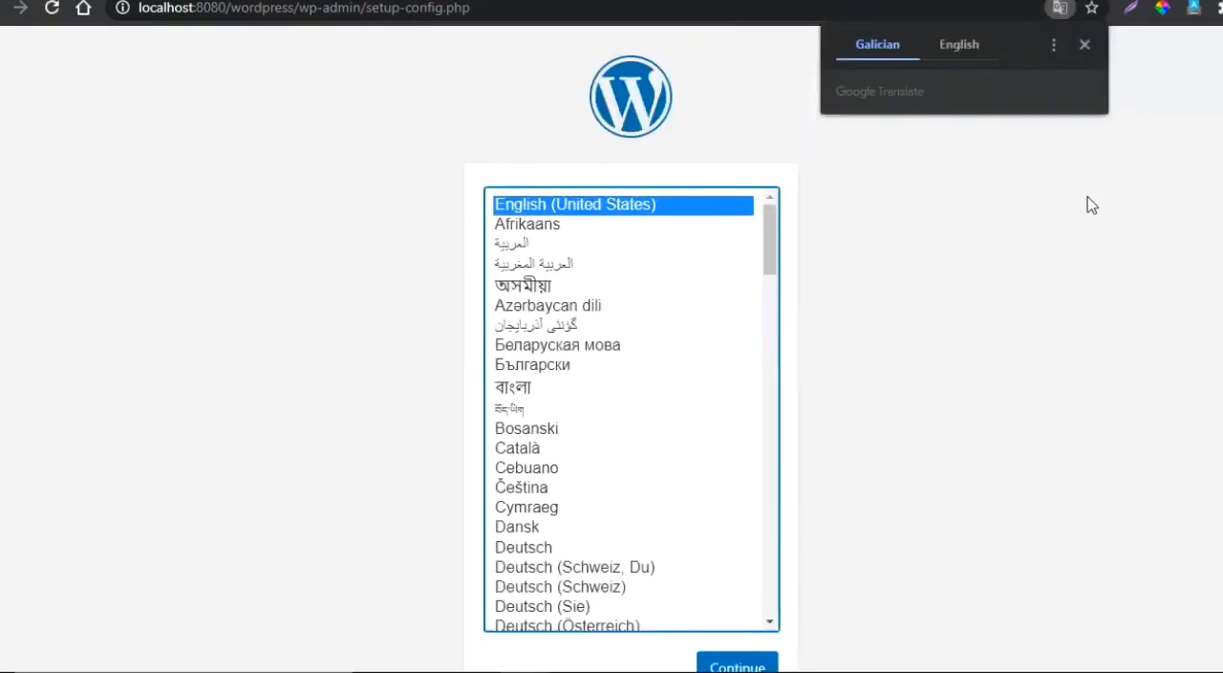
{"action": "left_click", "coordinate": [959, 45]}
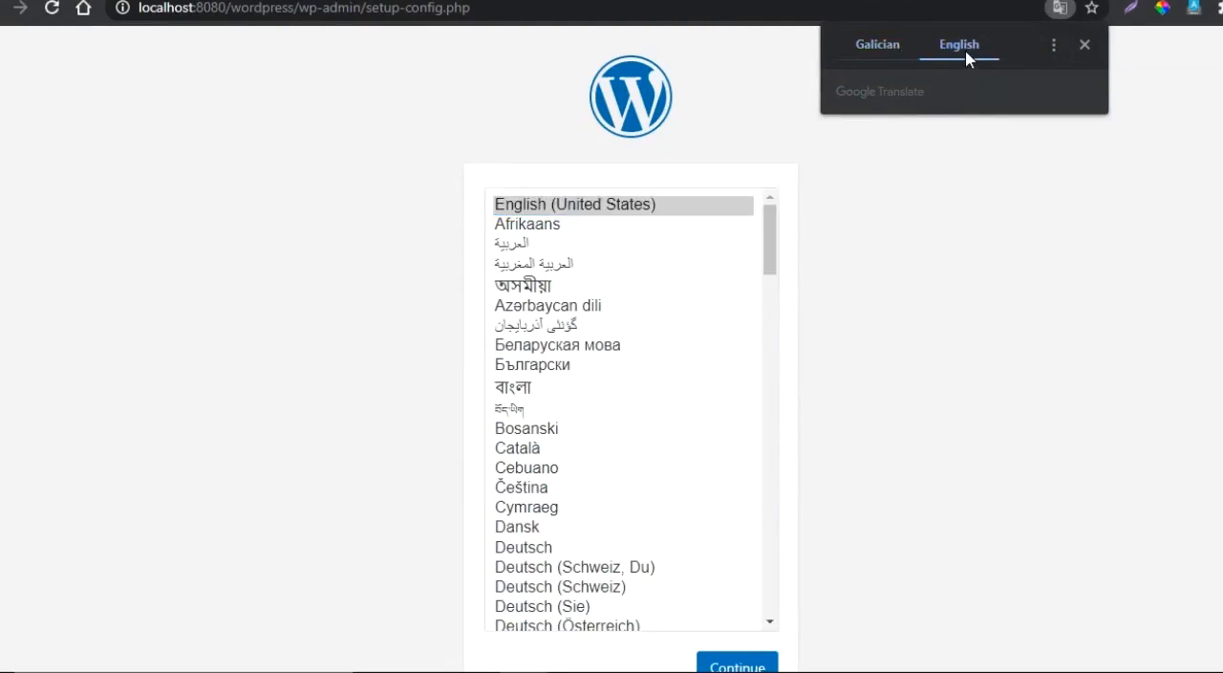
{"action": "left_click", "coordinate": [1085, 45]}
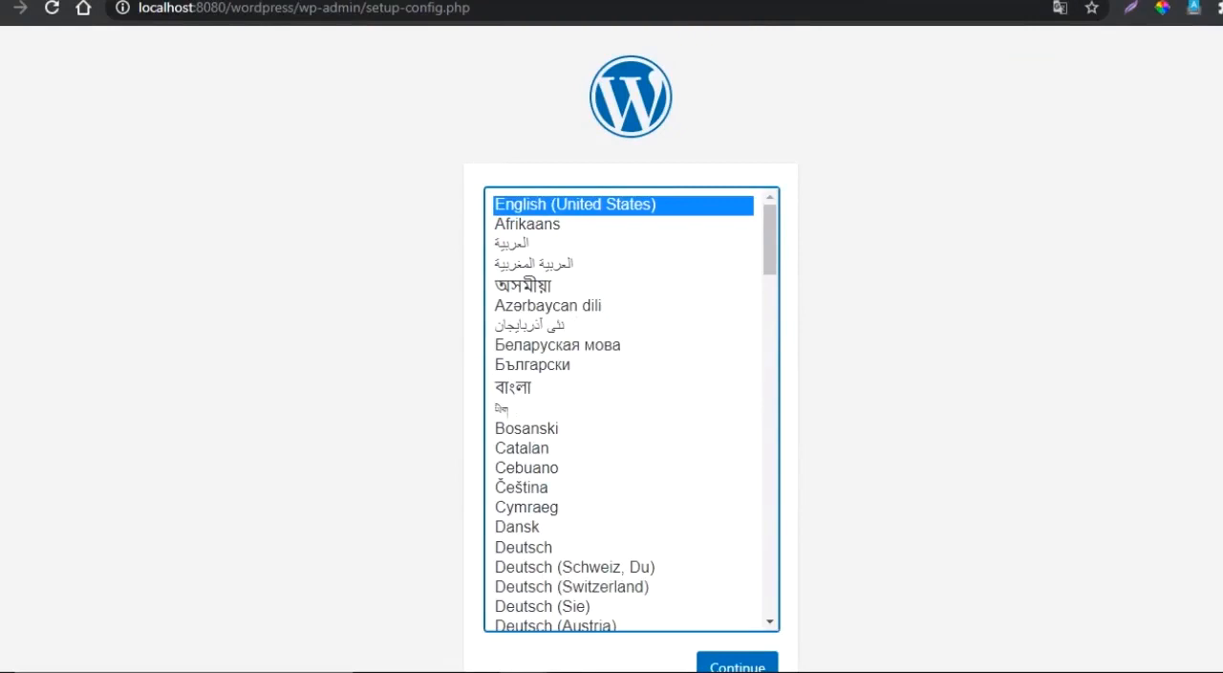
- Continue the WordPress setup in English (United States) and proceed to the database connection form
{"action": "scroll", "coordinate": [612, 383], "scroll_direction": "down", "scroll_amount": 1}
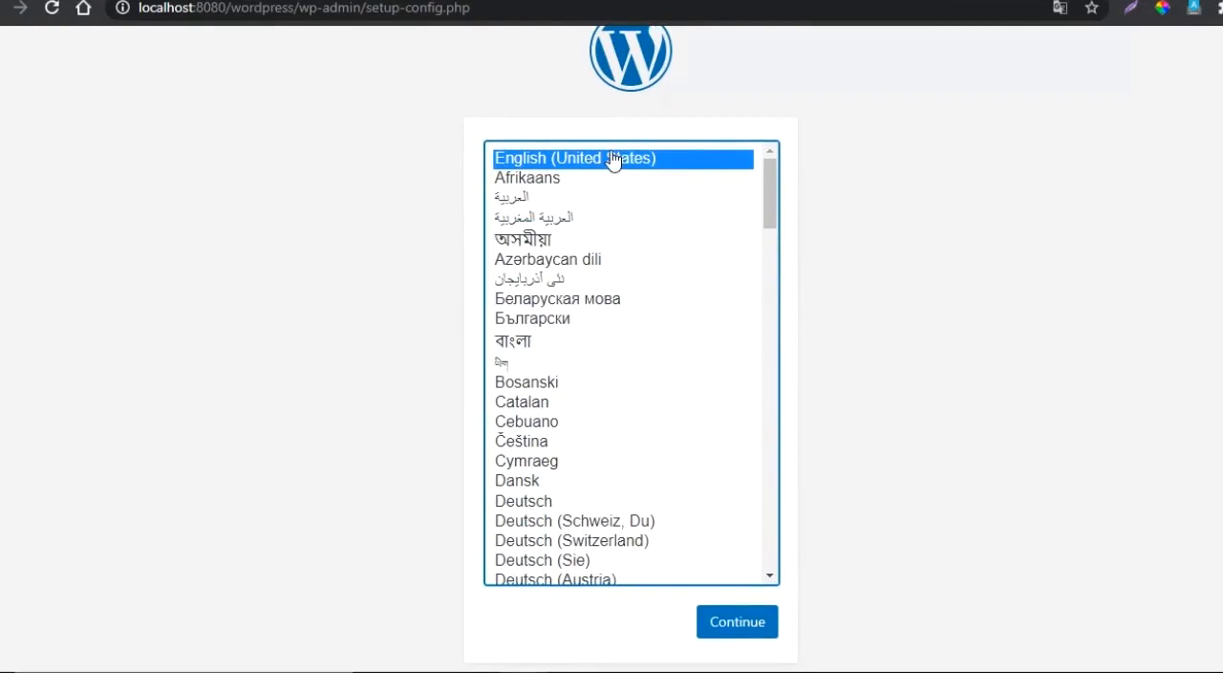
{"action": "left_click", "coordinate": [733, 633]}
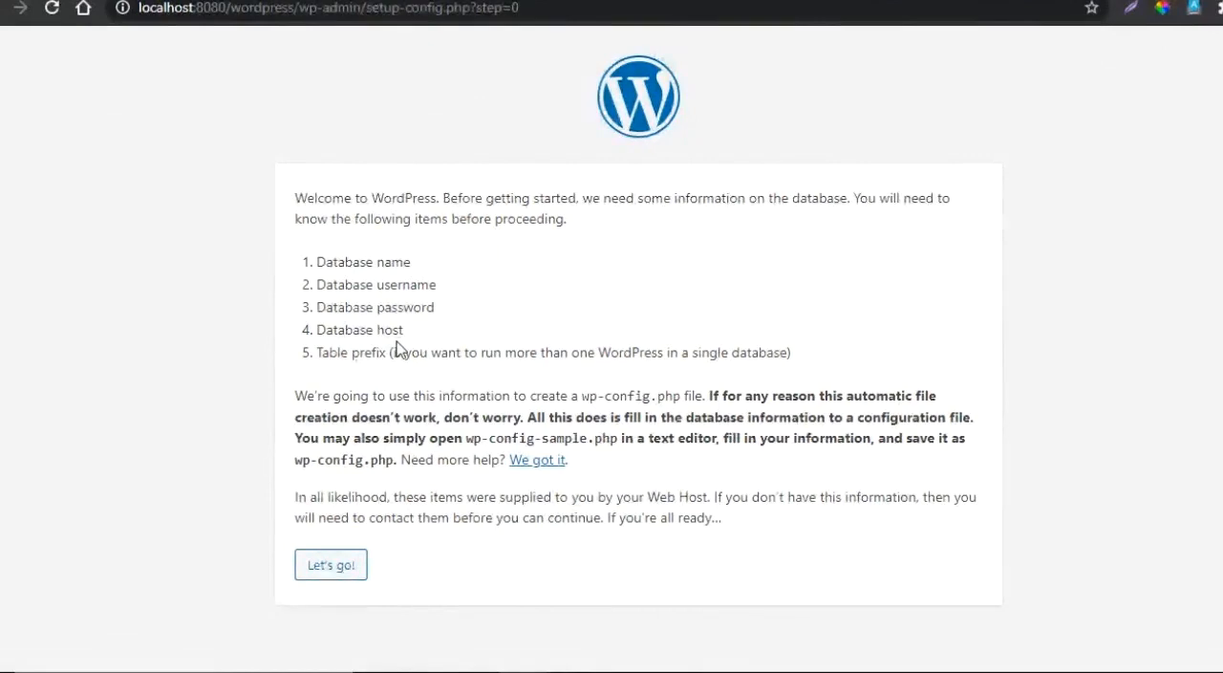
{"action": "left_click", "coordinate": [331, 571]}
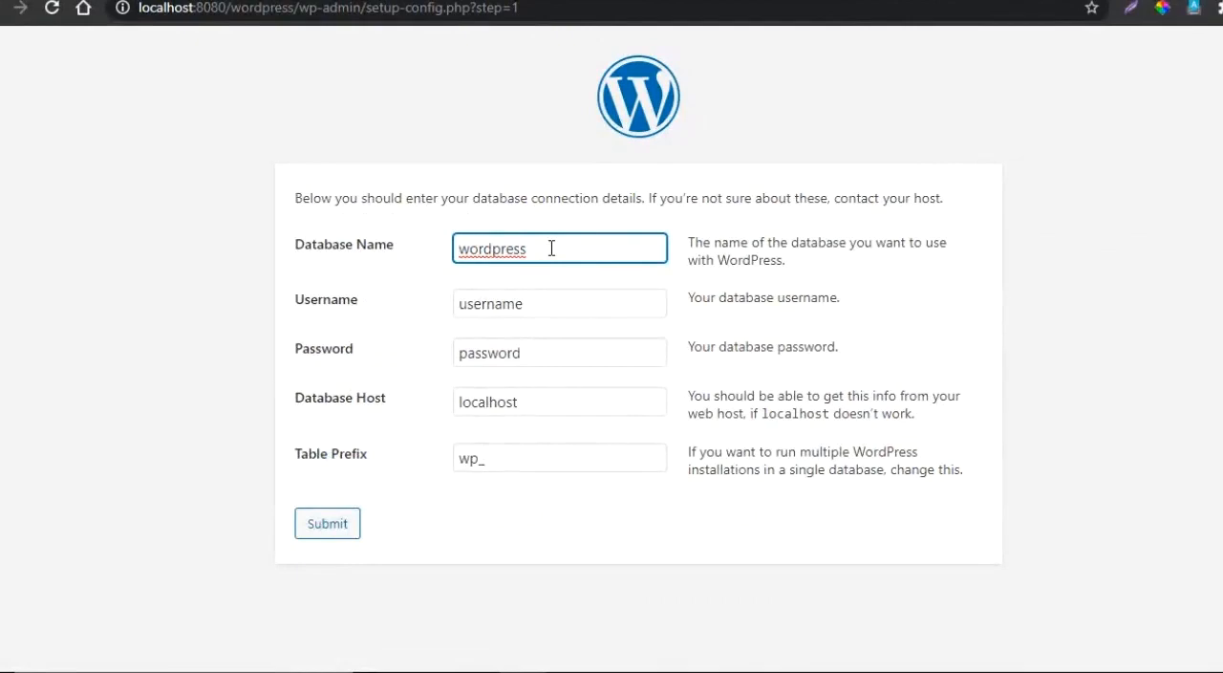
- Set the database username to root, leave the password empty and submit the database connection details
{"action": "left_click", "coordinate": [493, 306]}
{"action": "double_click", "coordinate": [548, 305]}
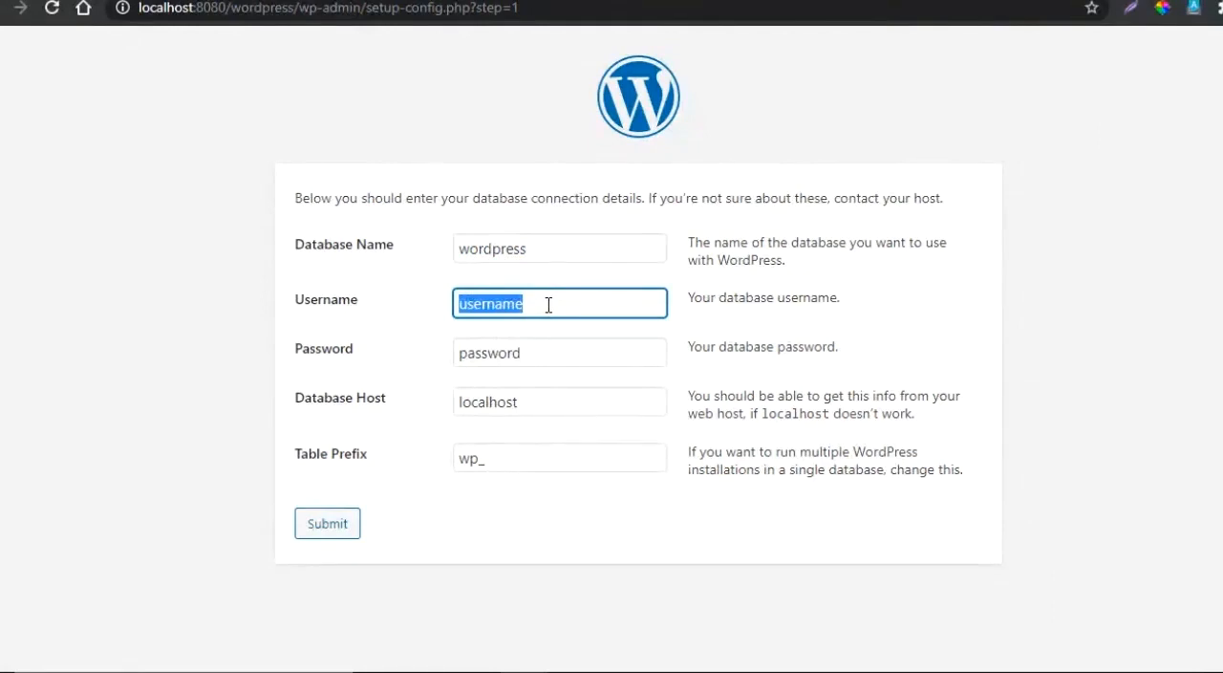
{"action": "type", "text": "root"}
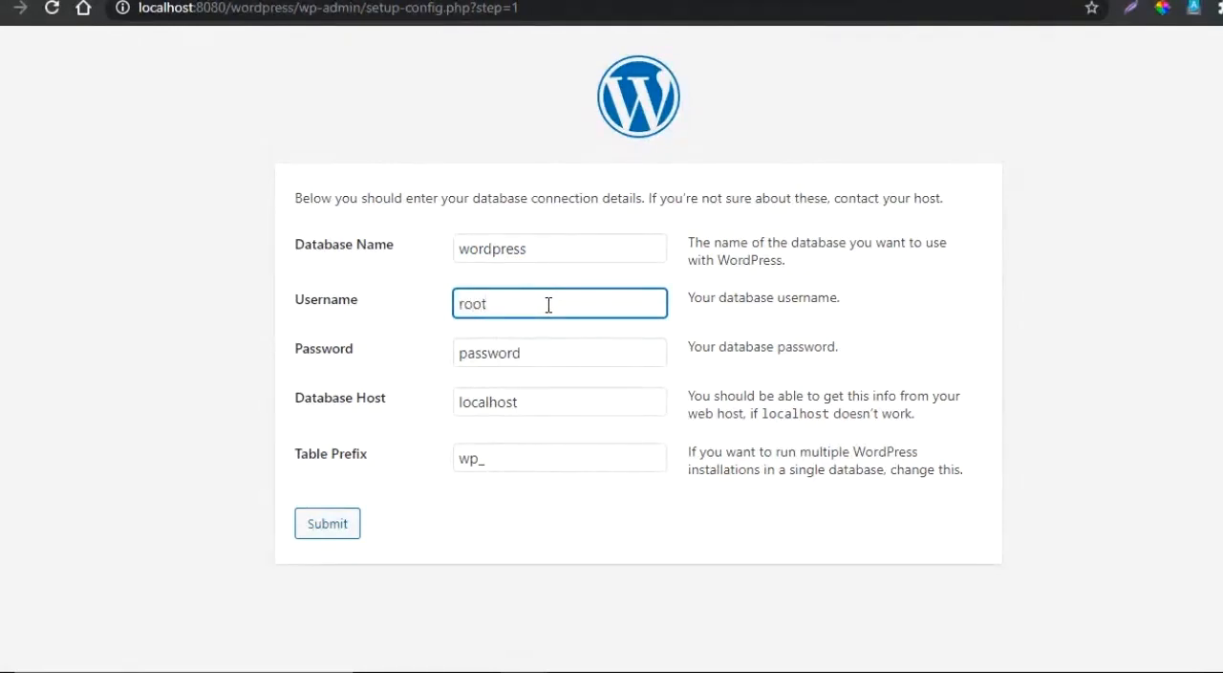
{"action": "left_click", "coordinate": [531, 357]}
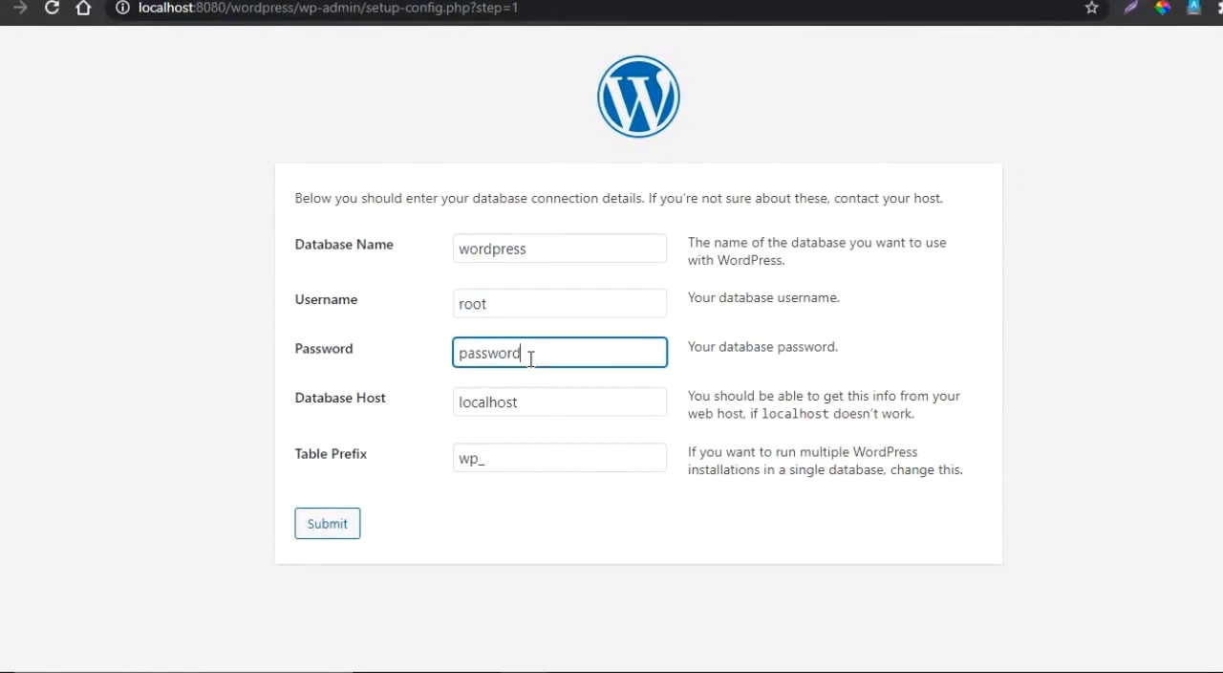
{"action": "key", "text": "BackSpace"}
{"action": "key", "text": "BackSpace"}
{"action": "key", "text": "BackSpace"}
{"action": "key", "text": "BackSpace"}
{"action": "key", "text": "BackSpace"}
{"action": "key", "text": "BackSpace"}
{"action": "key", "text": "BackSpace"}
{"action": "key", "text": "BackSpace"}
{"action": "left_click", "coordinate": [413, 375]}
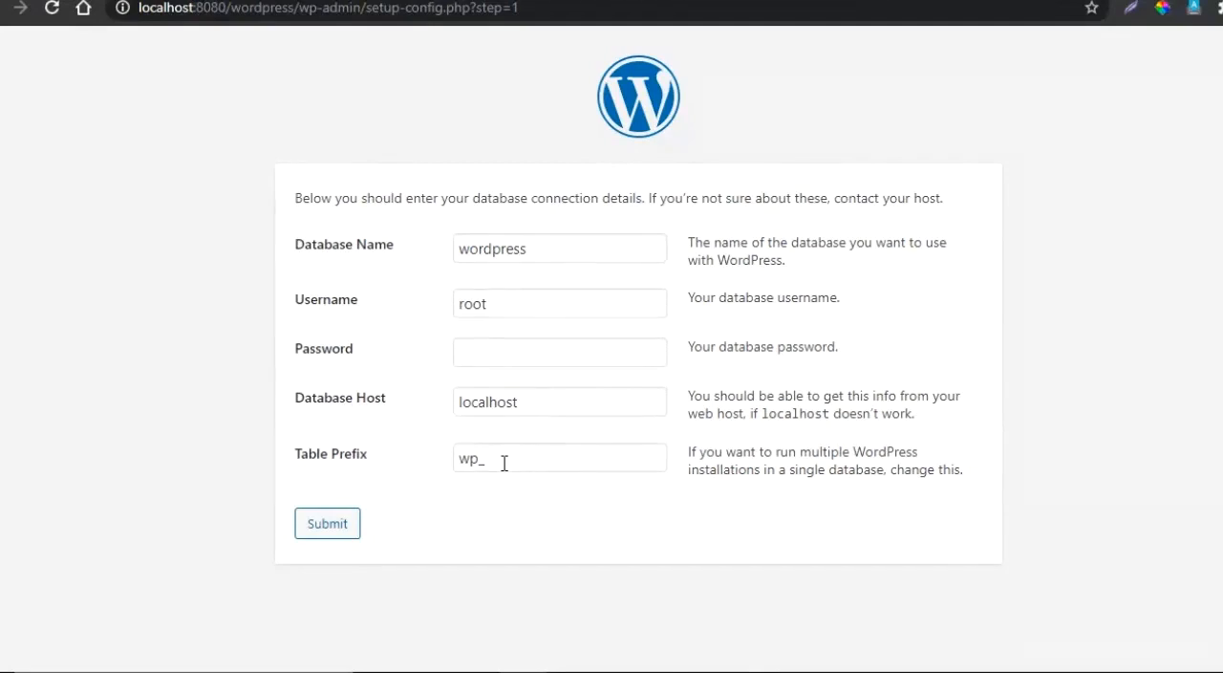
{"action": "left_click", "coordinate": [313, 538]}
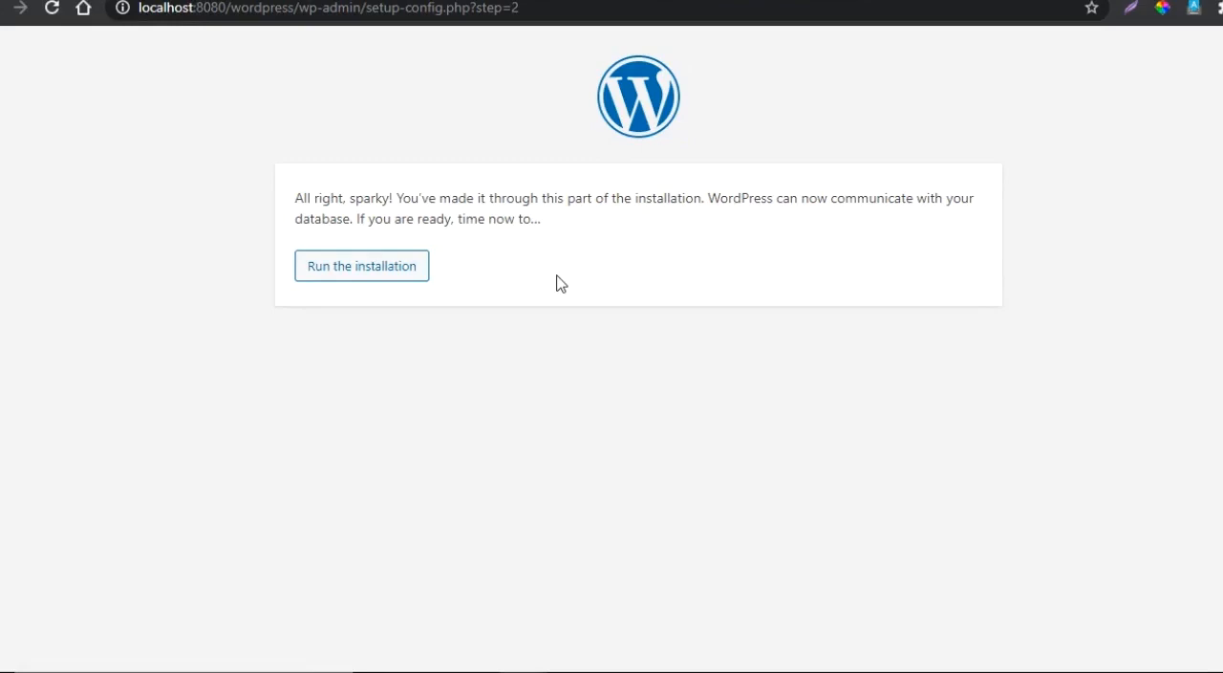
- Run the WordPress installation and enter DigiGrowHub Education as the site title
{"action": "left_click", "coordinate": [355, 272]}
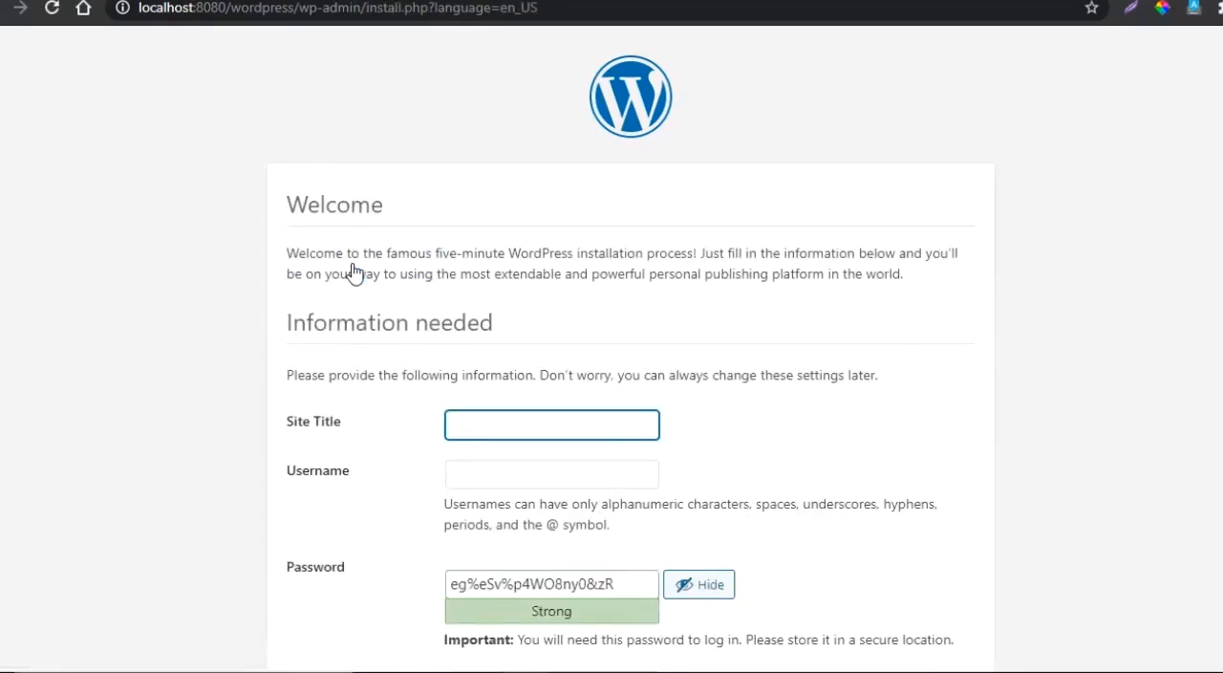
{"action": "left_click", "coordinate": [532, 339]}
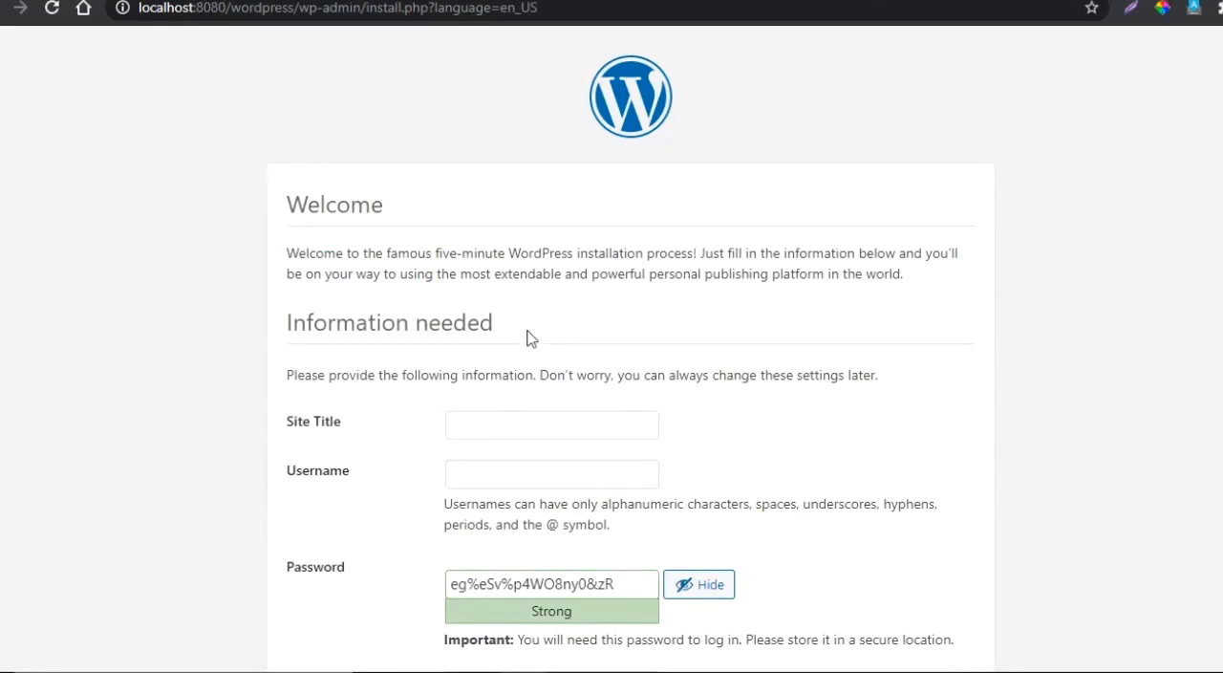
{"action": "scroll", "coordinate": [531, 338], "scroll_direction": "down", "scroll_amount": 2}
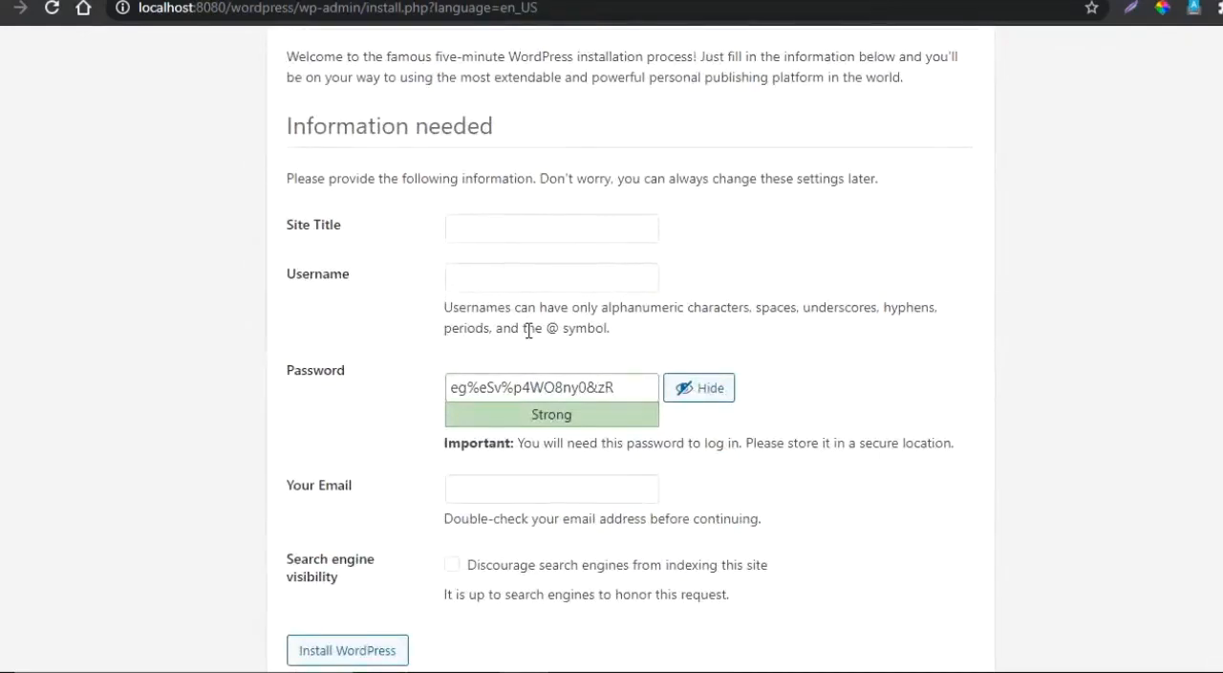
{"action": "left_click", "coordinate": [487, 224]}
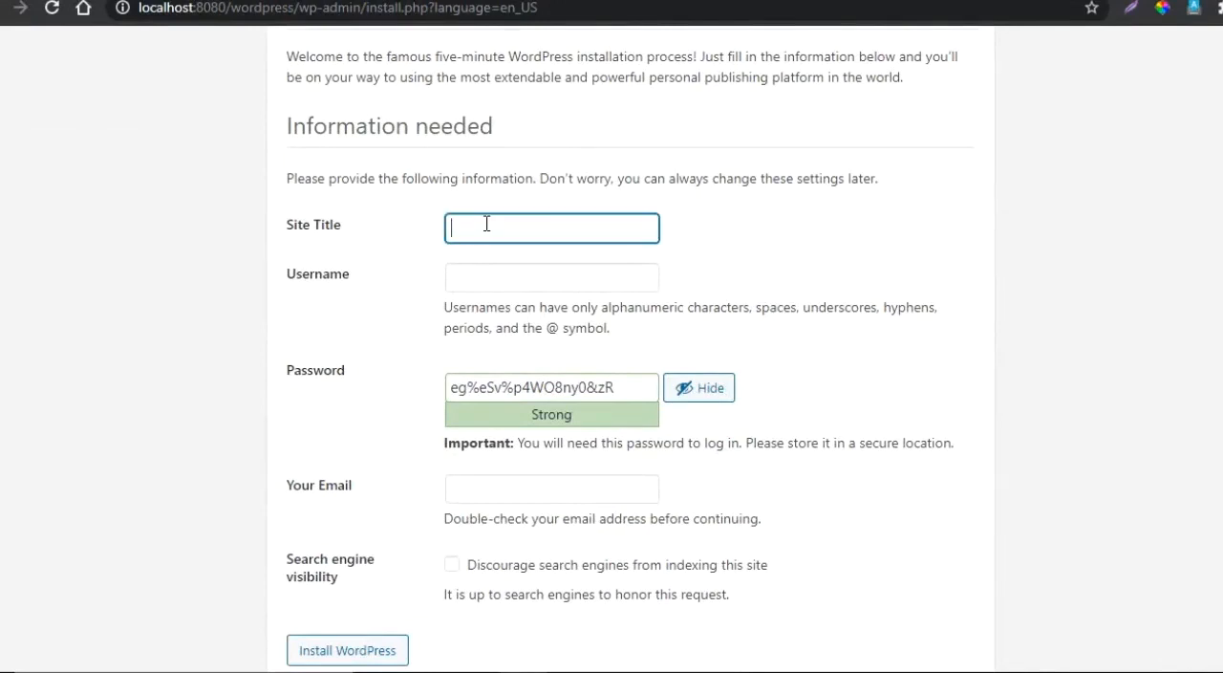
{"action": "type", "text": "DigiGr"}
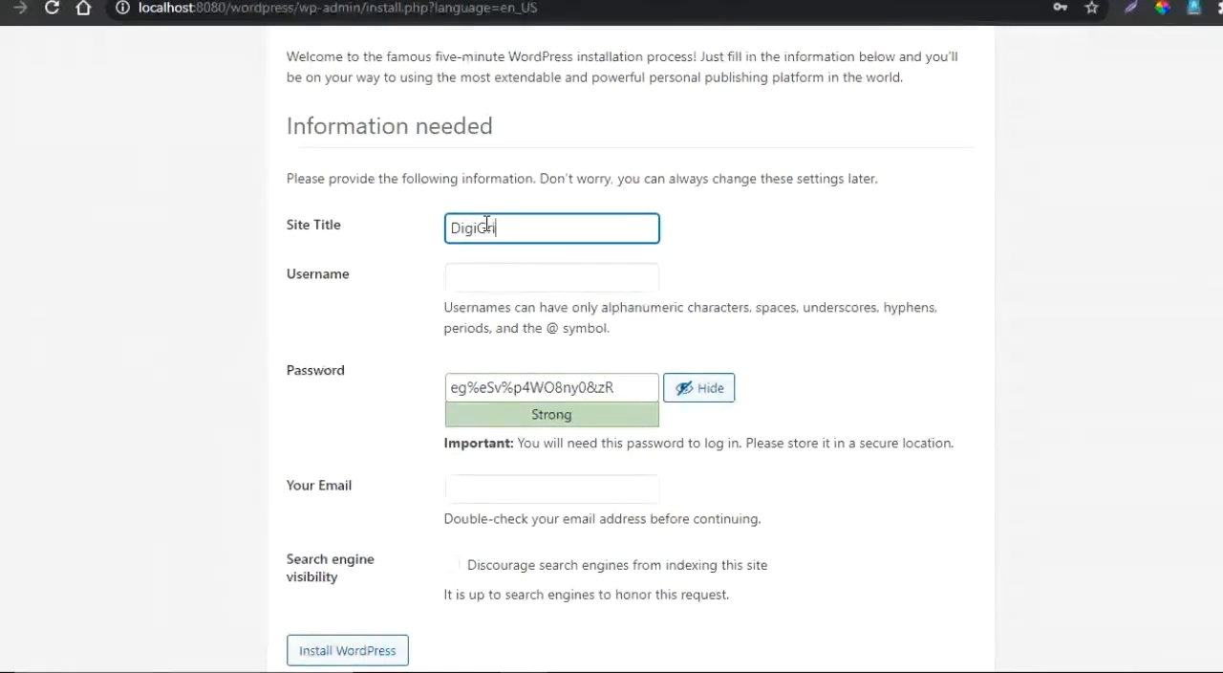
{"action": "type", "text": "ow"}
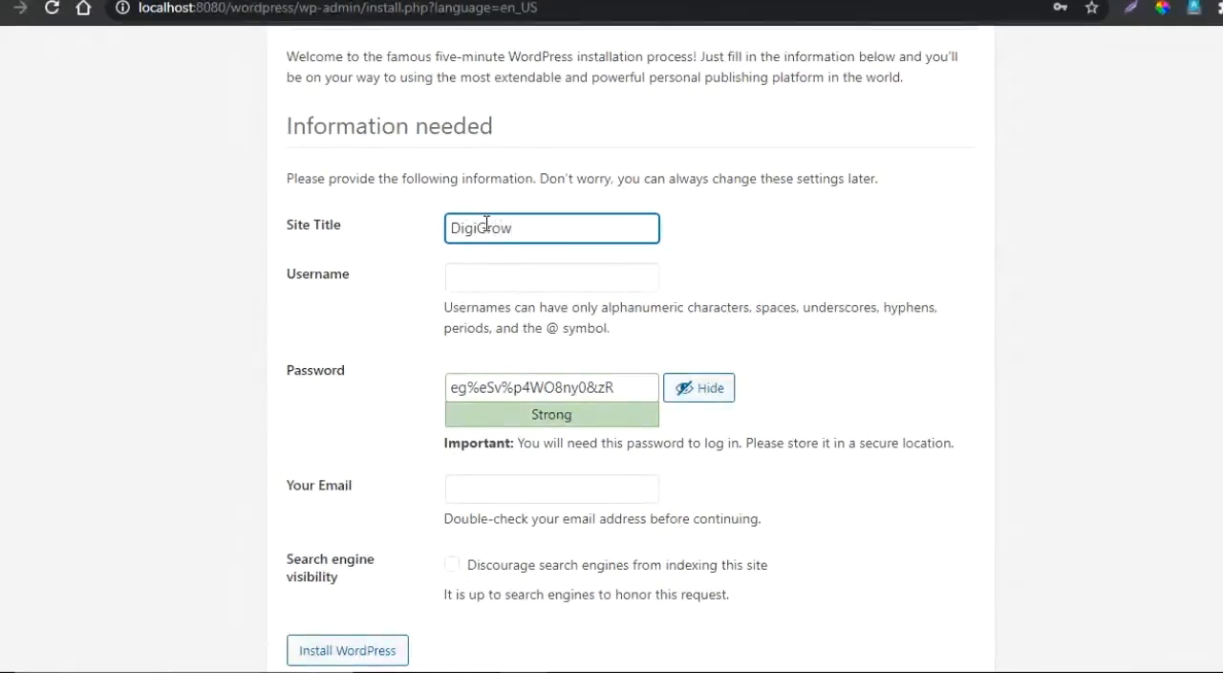
{"action": "type", "text": "Hub Education"}
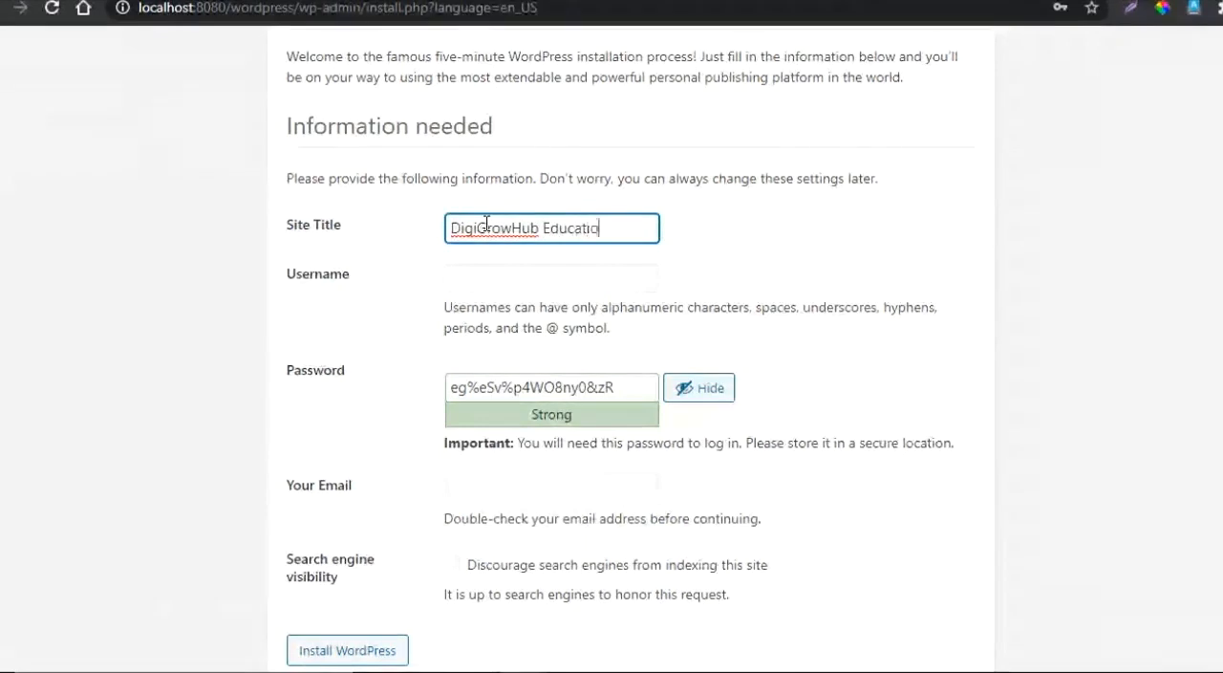
- Set the username to admin and replace the suggested password with the chosen account password, confirming the use of a weak password
{"action": "left_click", "coordinate": [465, 277]}
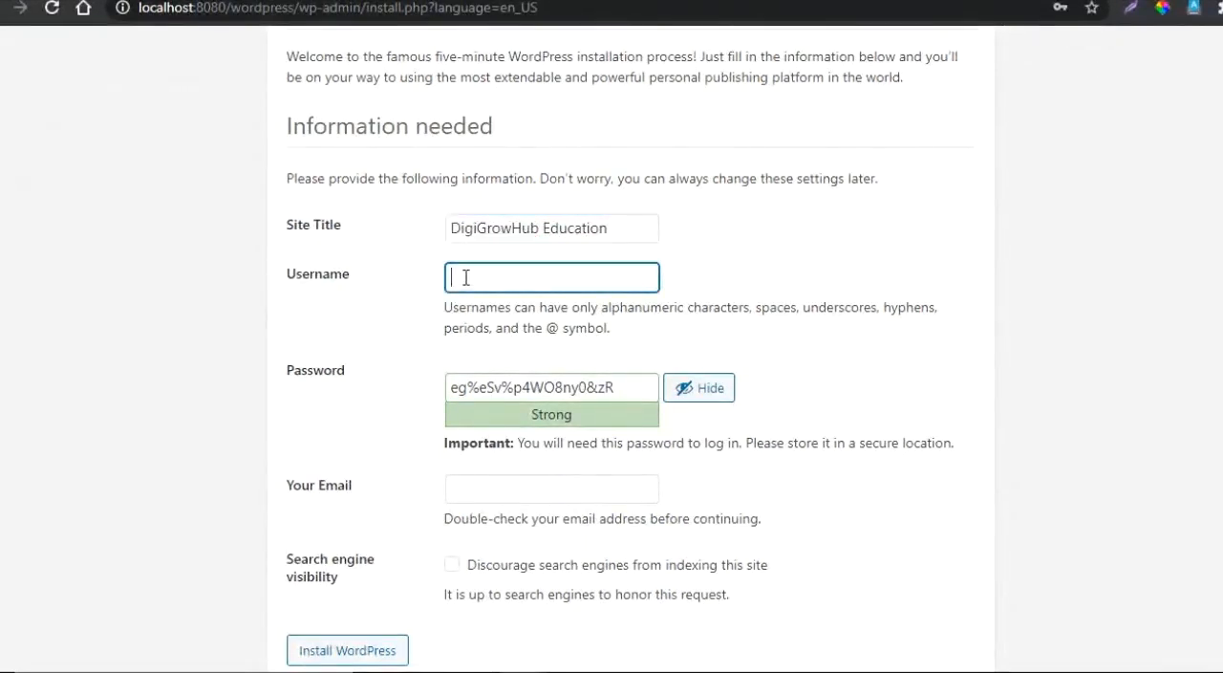
{"action": "type", "text": "admin"}
{"action": "left_click", "coordinate": [631, 388]}
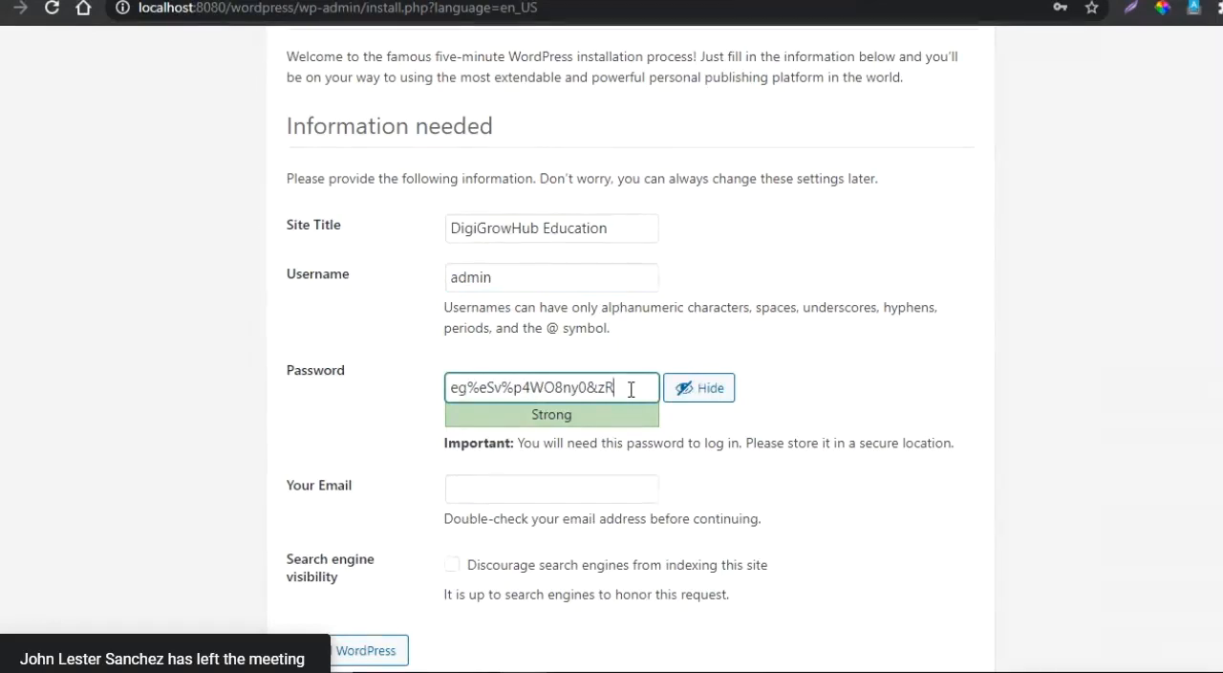
{"action": "key", "text": "BackSpace"}
{"action": "key", "text": "BackSpace"}
{"action": "key", "text": "BackSpace"}
{"action": "key", "text": "BackSpace"}
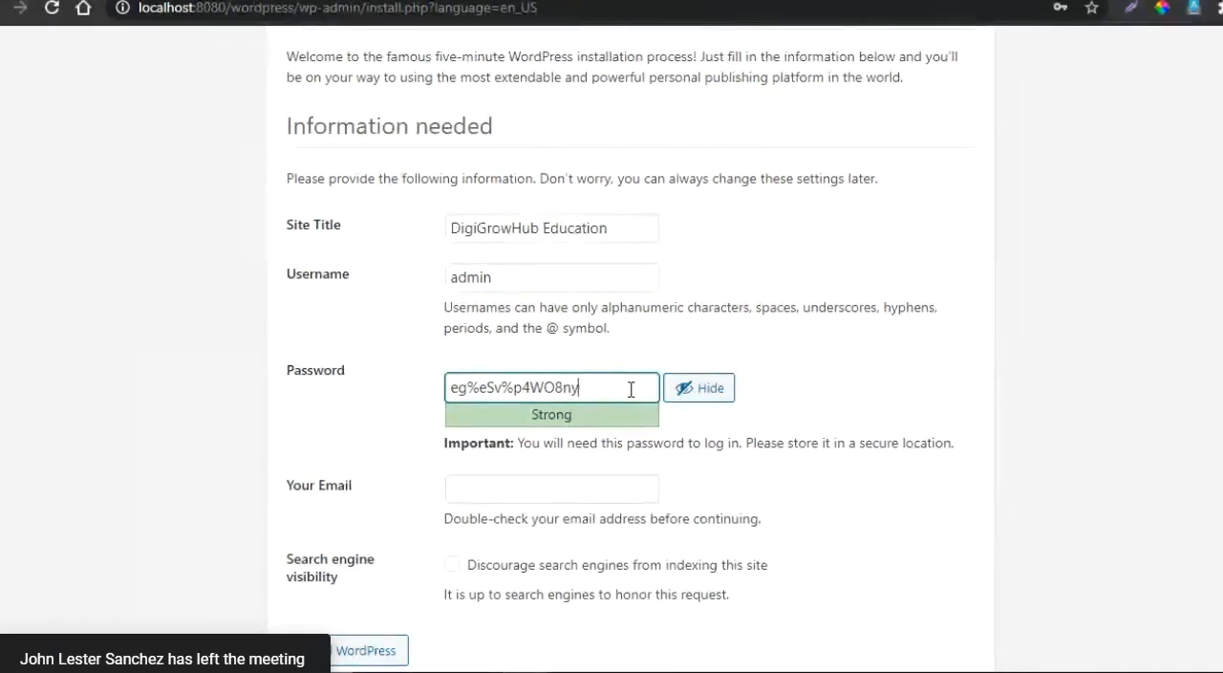
{"action": "key", "text": "BackSpace"}
{"action": "key", "text": "BackSpace"}
{"action": "key", "text": "BackSpace"}
{"action": "key", "text": "BackSpace"}
{"action": "key", "text": "BackSpace"}
{"action": "key", "text": "BackSpace"}
{"action": "key", "text": "BackSpace"}
{"action": "key", "text": "BackSpace"}
{"action": "key", "text": "BackSpace"}
{"action": "key", "text": "BackSpace"}
{"action": "key", "text": "BackSpace"}
{"action": "key", "text": "BackSpace"}
{"action": "key", "text": "BackSpace"}
{"action": "key", "text": "BackSpace"}
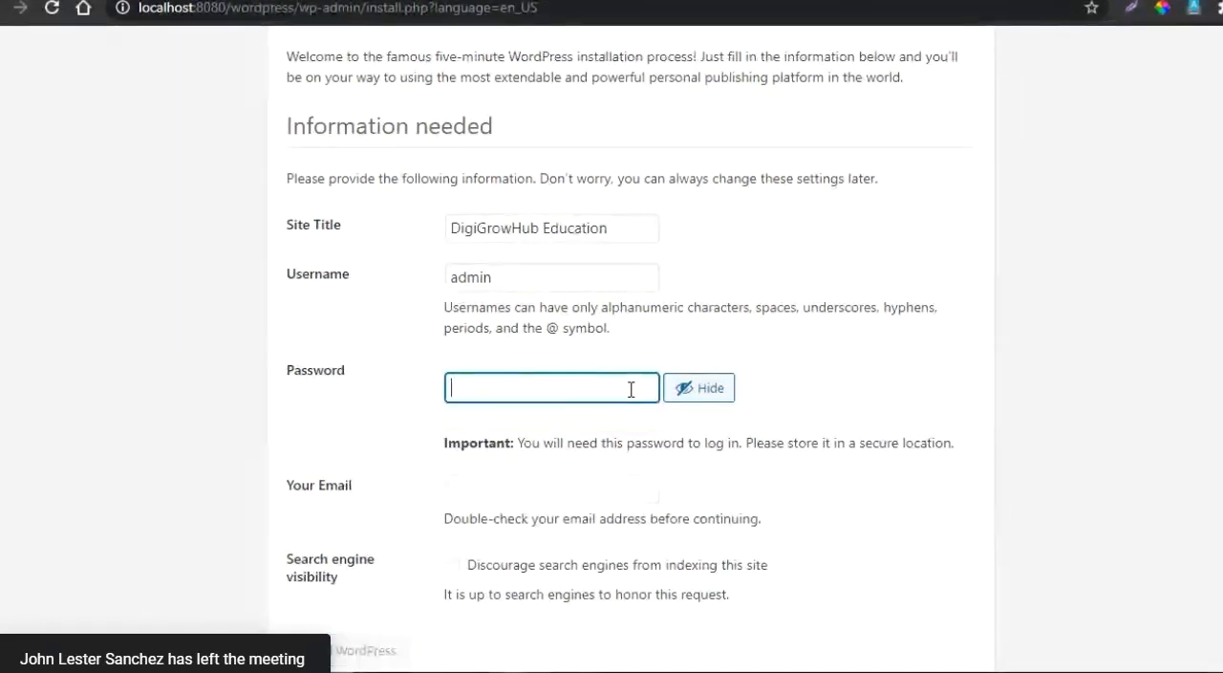
{"action": "type", "text": "admin"}
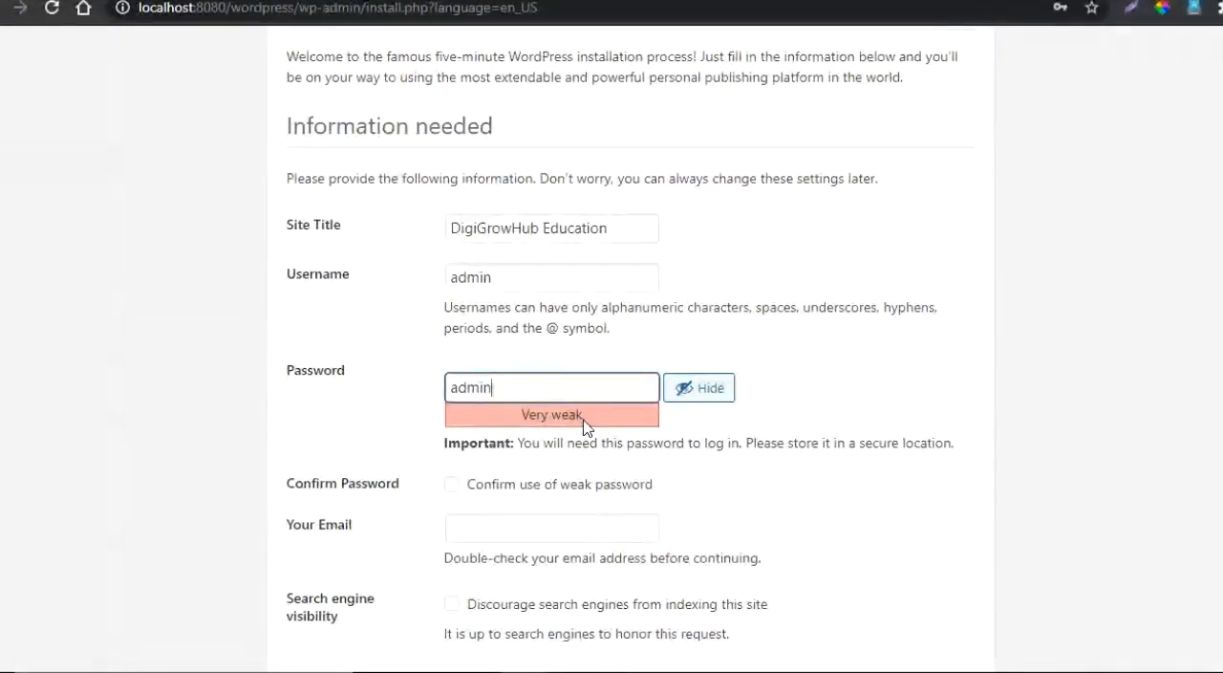
{"action": "left_click", "coordinate": [452, 486]}
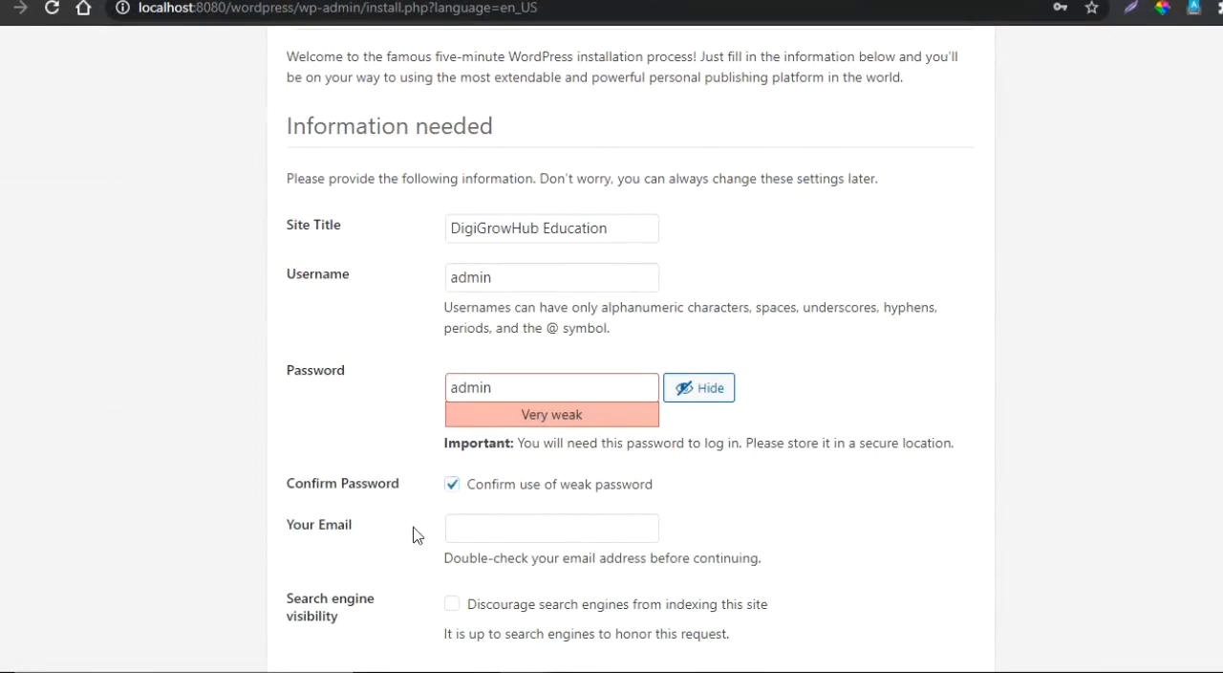
- Fill in the site administrator's e-mail address
{"action": "scroll", "coordinate": [412, 535], "scroll_direction": "down", "scroll_amount": 1}
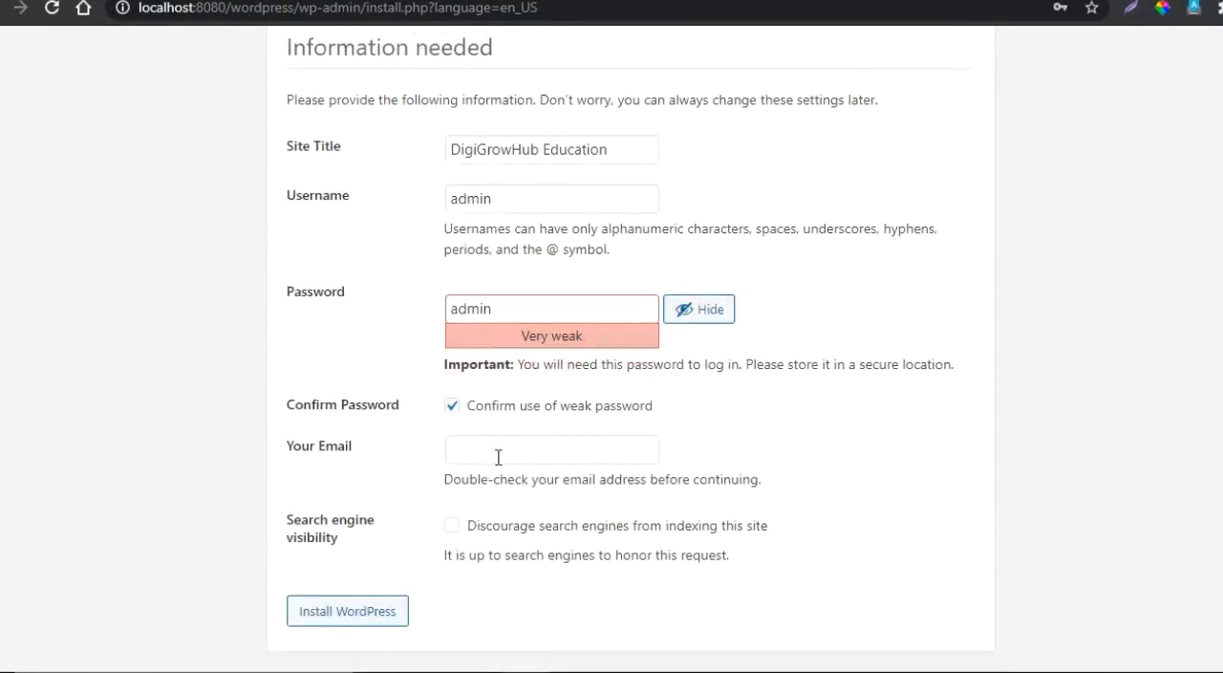
{"action": "left_click", "coordinate": [498, 456]}
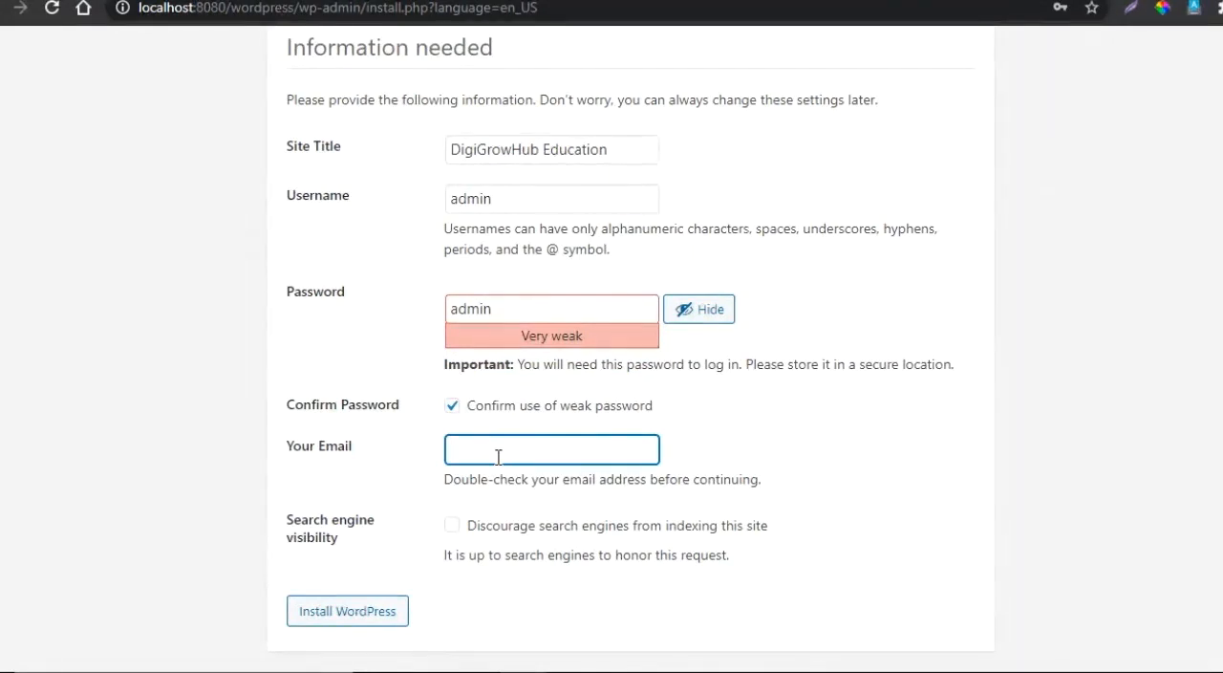
{"action": "type", "text": "abc@xyz.com"}
{"action": "left_click", "coordinate": [421, 530]}
- Discourage search engines from indexing the site and install WordPress
{"action": "scroll", "coordinate": [421, 530], "scroll_direction": "down", "scroll_amount": 1}
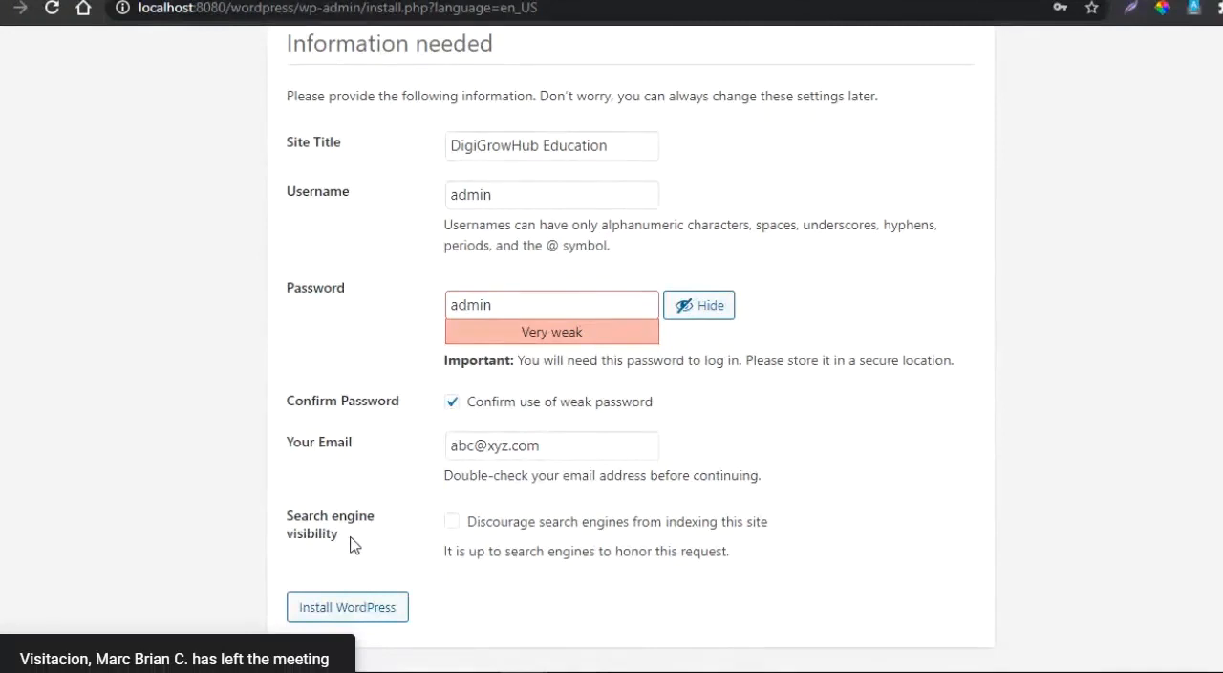
{"action": "left_click", "coordinate": [450, 521]}
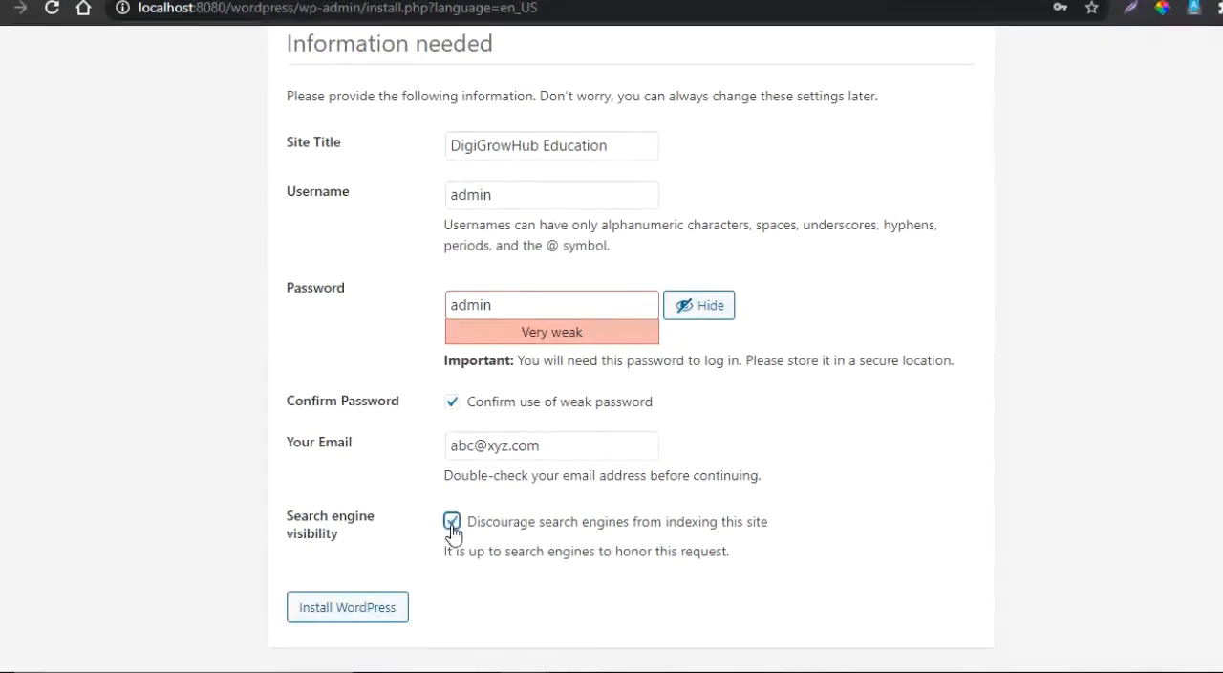
{"action": "left_click", "coordinate": [342, 611]}
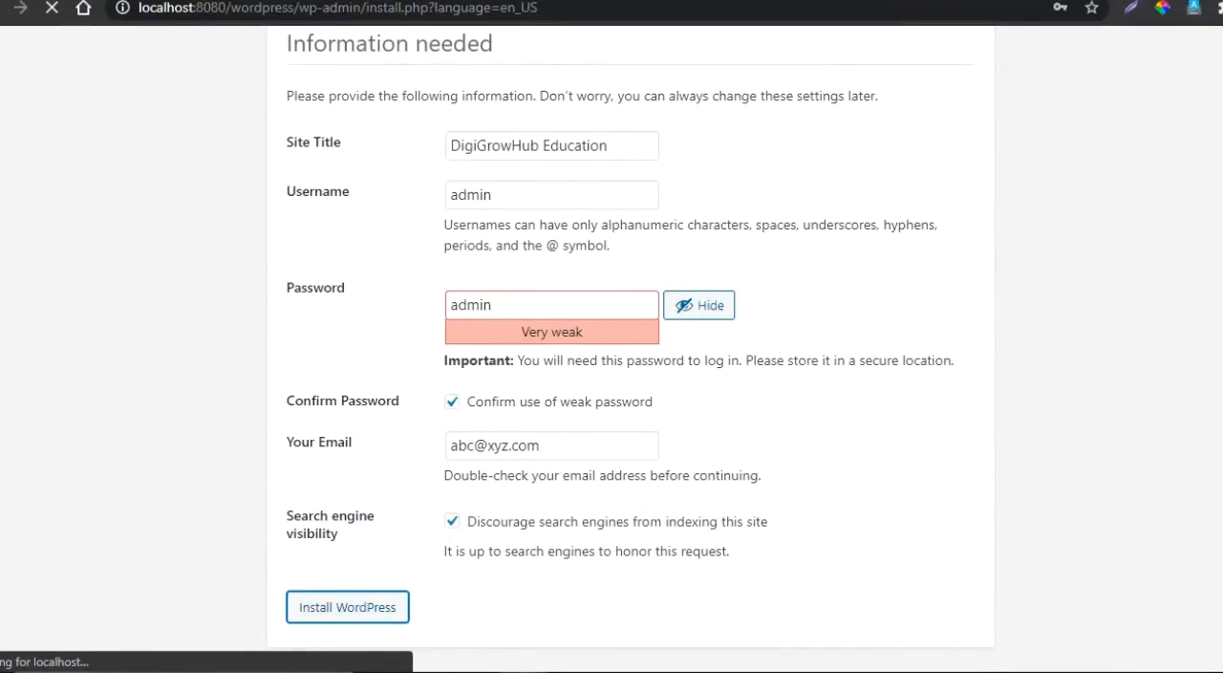
- Switch to the Google Meet window and adjust the computer's speaker volume
{"action": "mouse_move", "coordinate": [523, 671]}
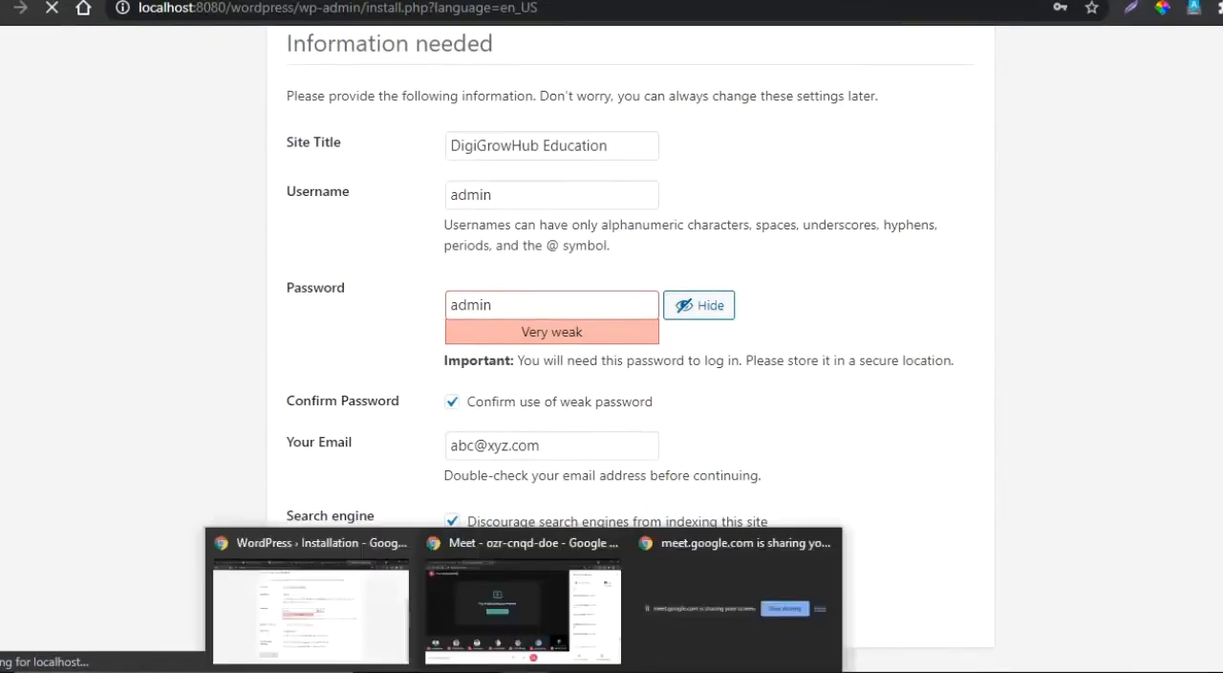
{"action": "left_click", "coordinate": [496, 609]}
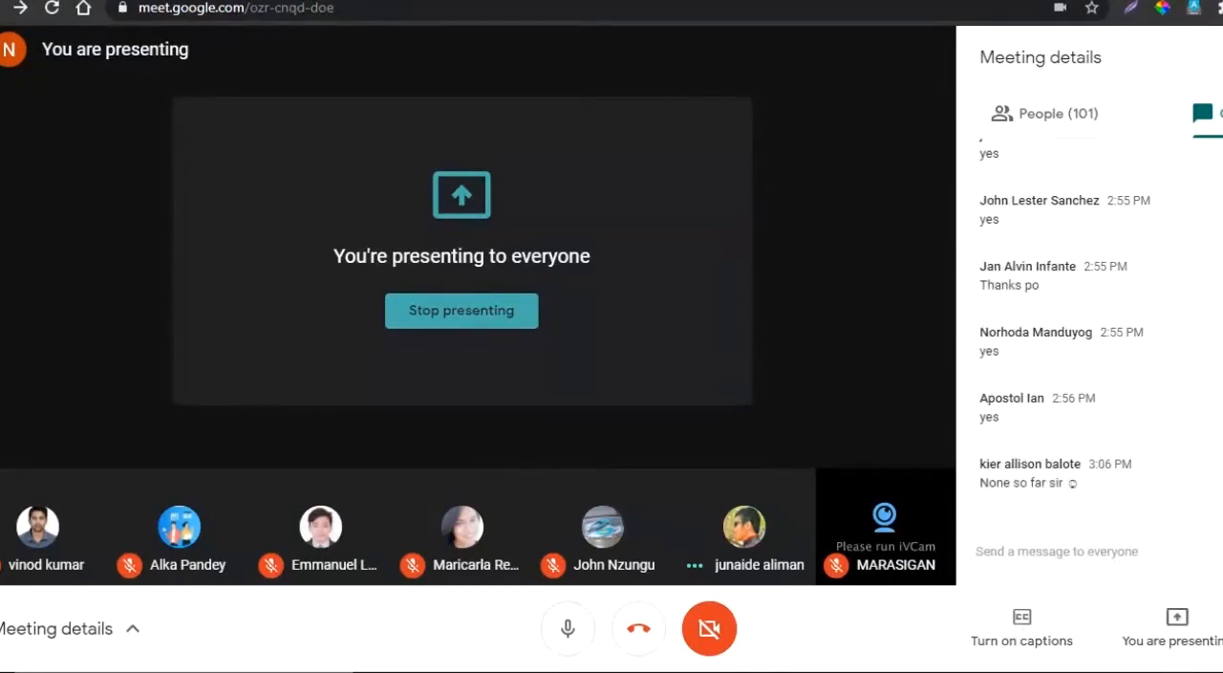
{"action": "left_click", "coordinate": [1163, 672]}
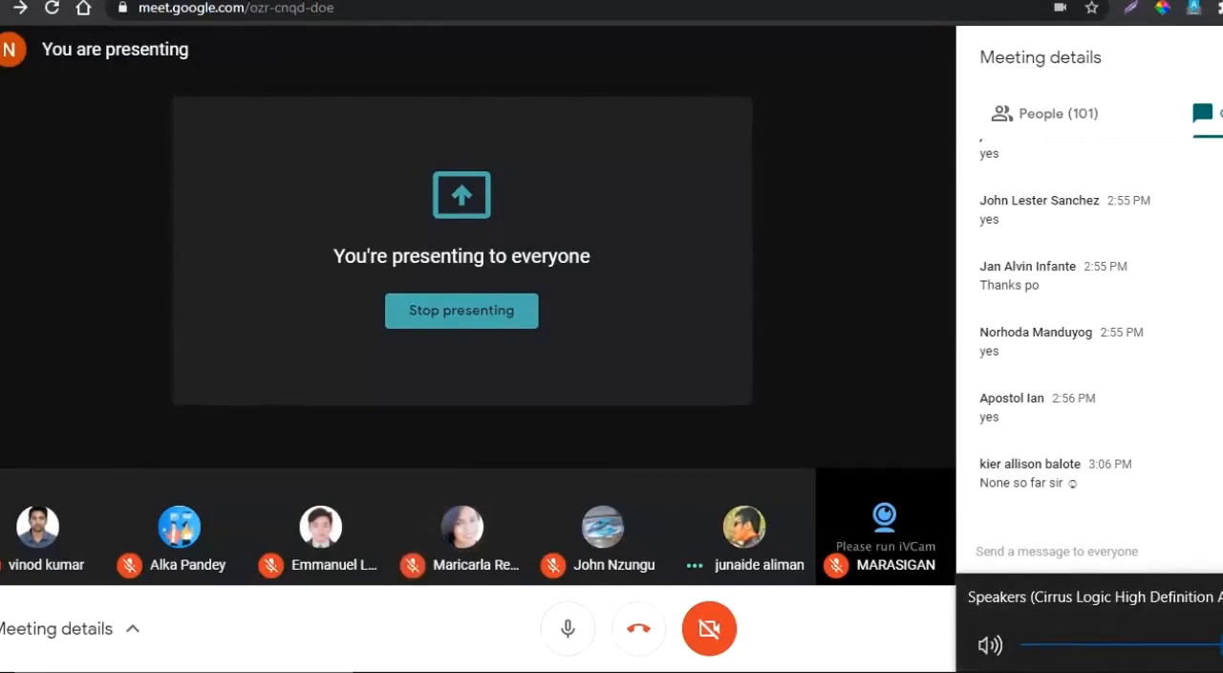
{"action": "left_click_drag", "start_coordinate": [1222, 644], "coordinate": [1093, 644]}
{"action": "key", "text": "Escape"}
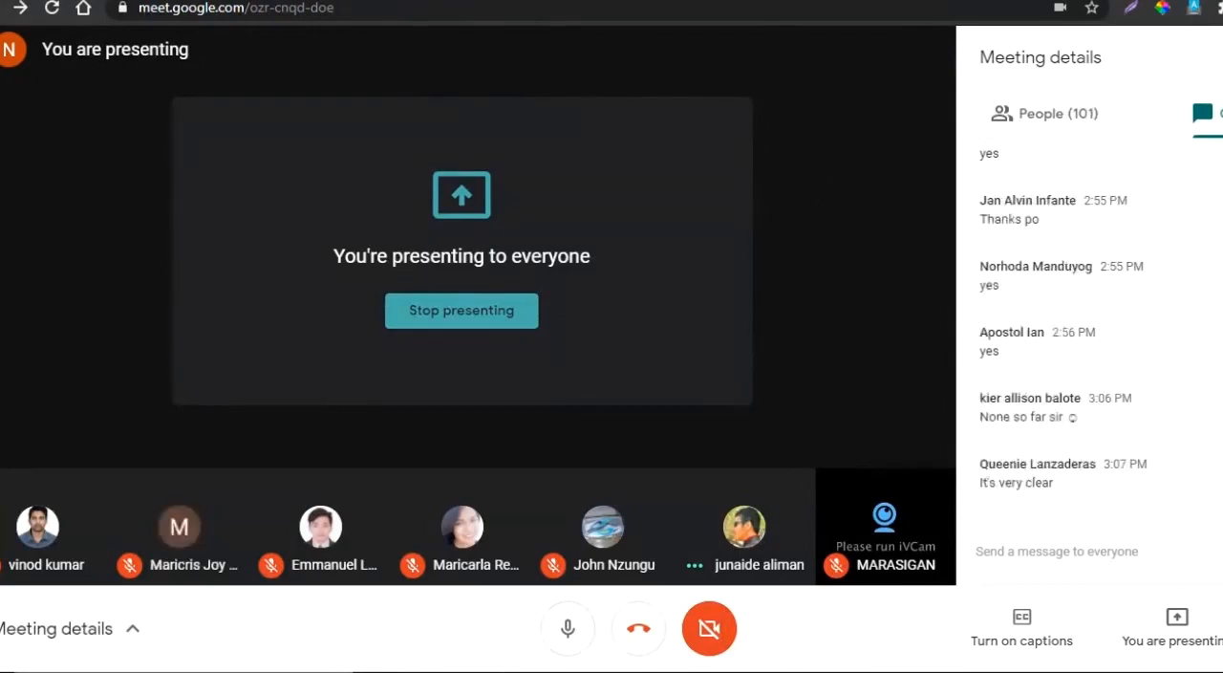
- Return to the WordPress installation page, reload its install.php?step=2 address and continue to the login form
{"action": "key", "text": "ctrl+Tab"}
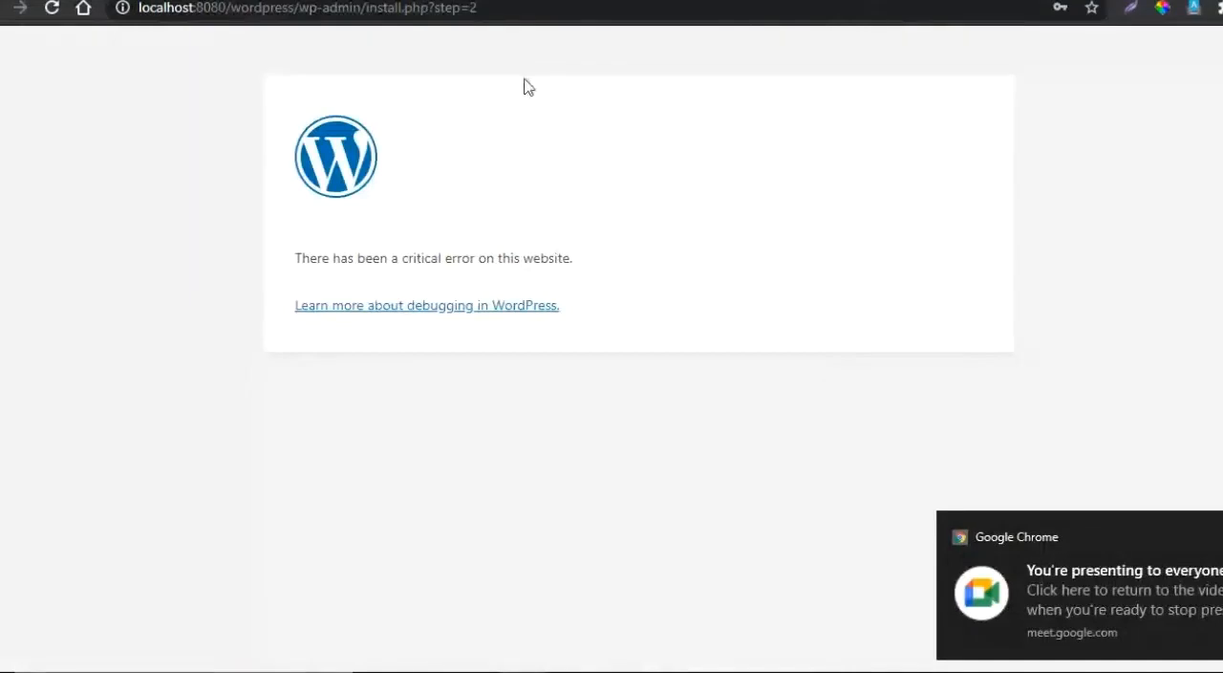
{"action": "left_click", "coordinate": [510, 7]}
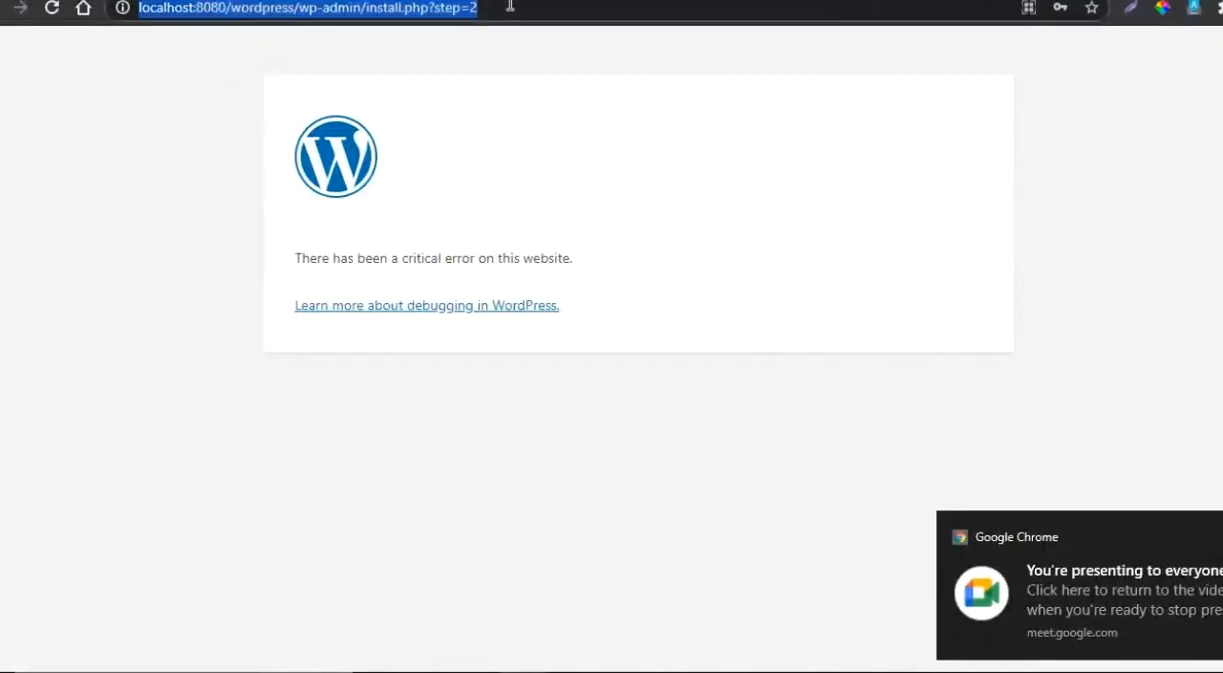
{"action": "key", "text": "Return"}
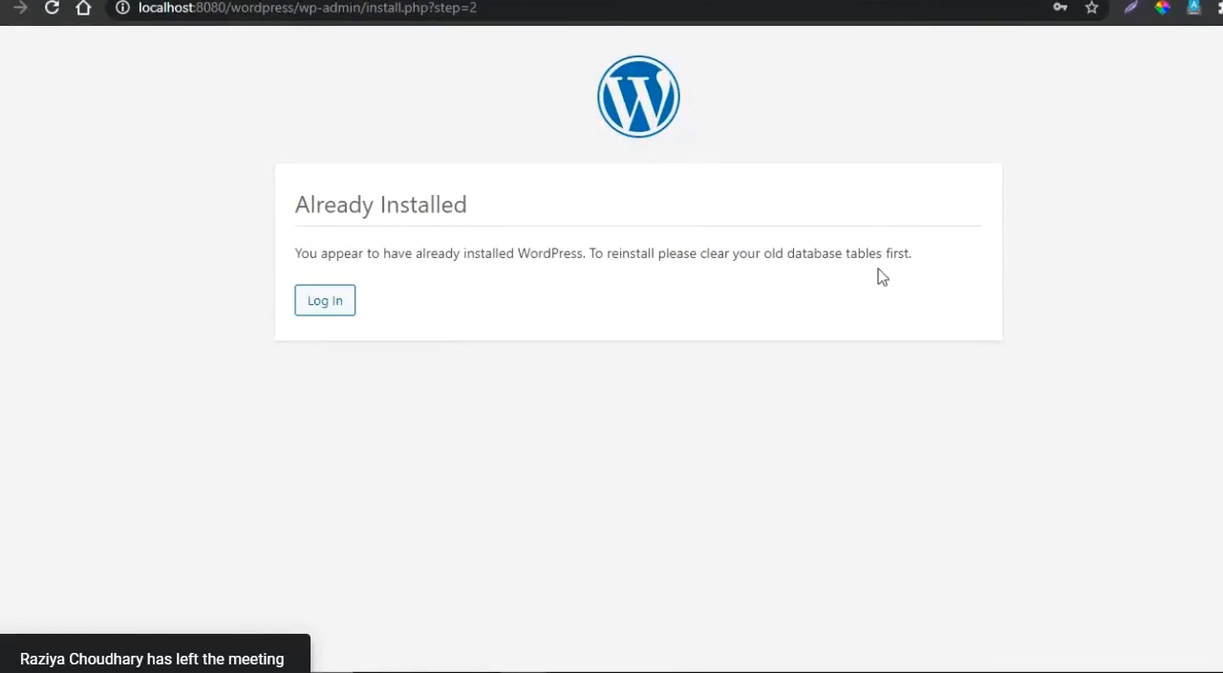
{"action": "left_click", "coordinate": [325, 302]}
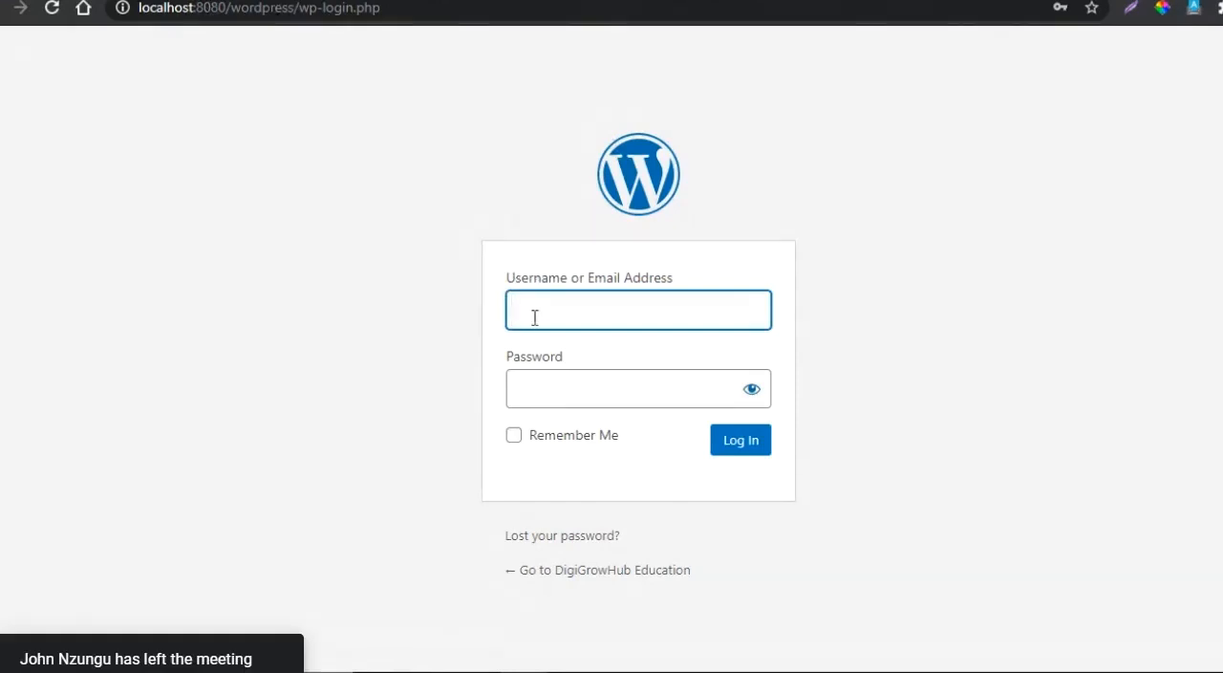
- Log in to WordPress as admin with the account password and dismiss the browser's password warning
{"action": "type", "text": "admin"}
{"action": "left_click", "coordinate": [534, 387]}
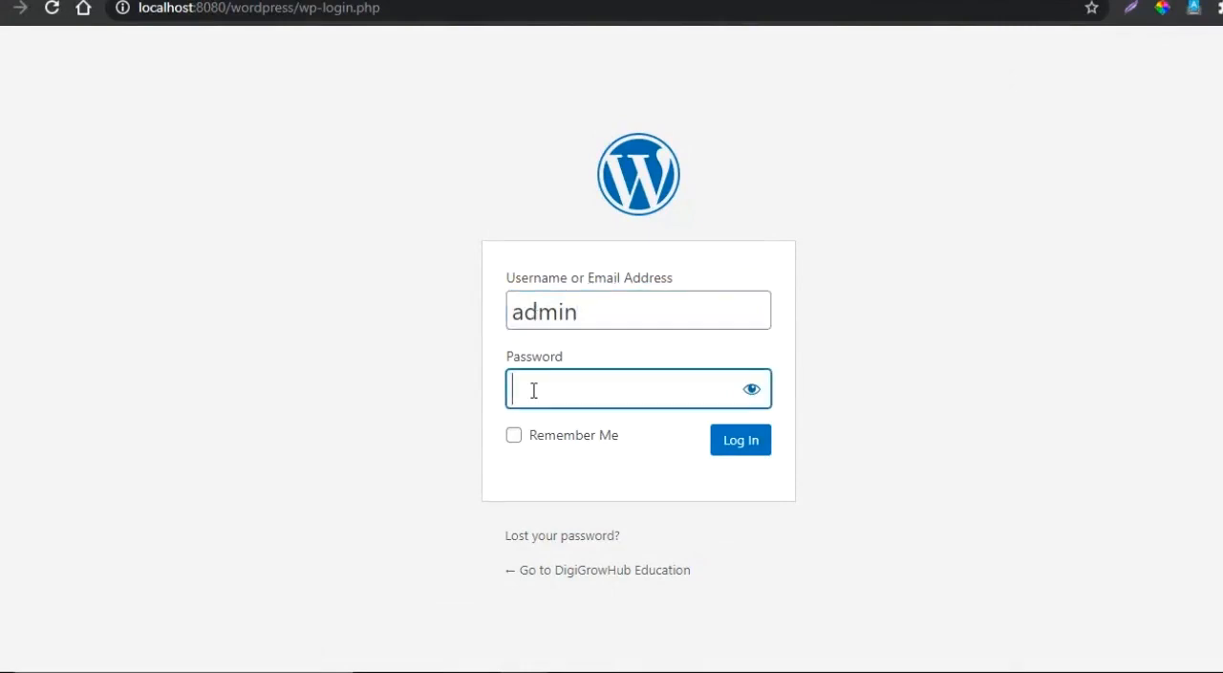
{"action": "type", "text": "admin"}
{"action": "left_click", "coordinate": [730, 445]}
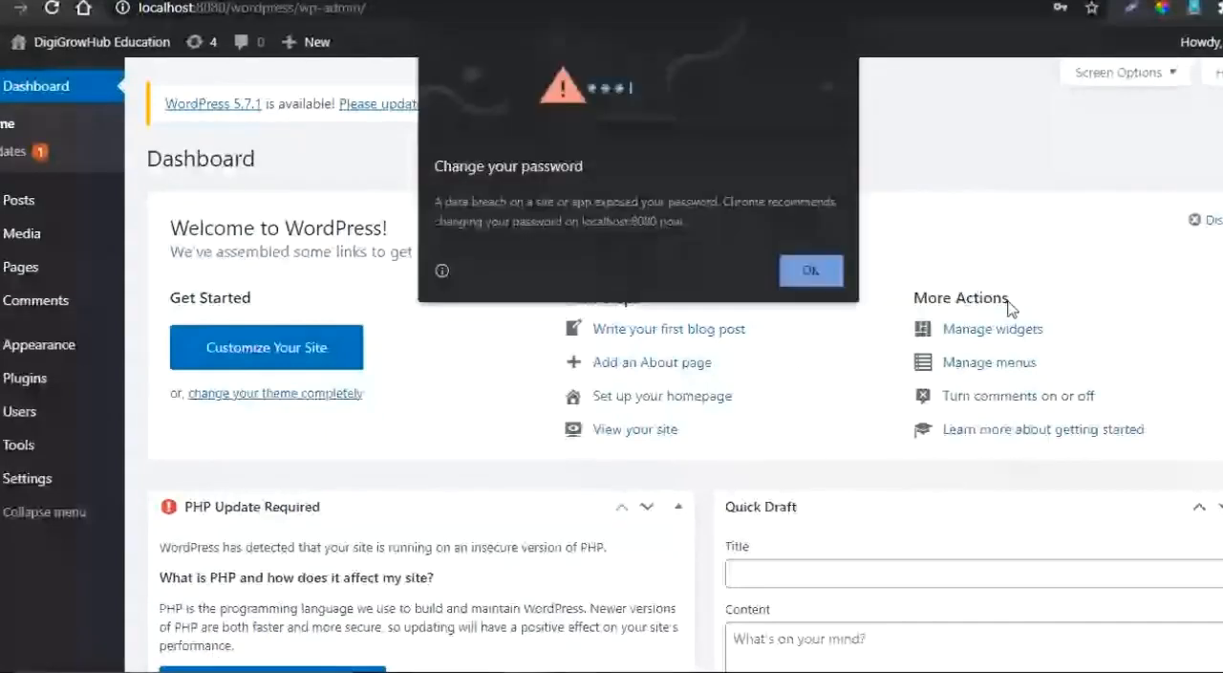
{"action": "left_click", "coordinate": [798, 270]}
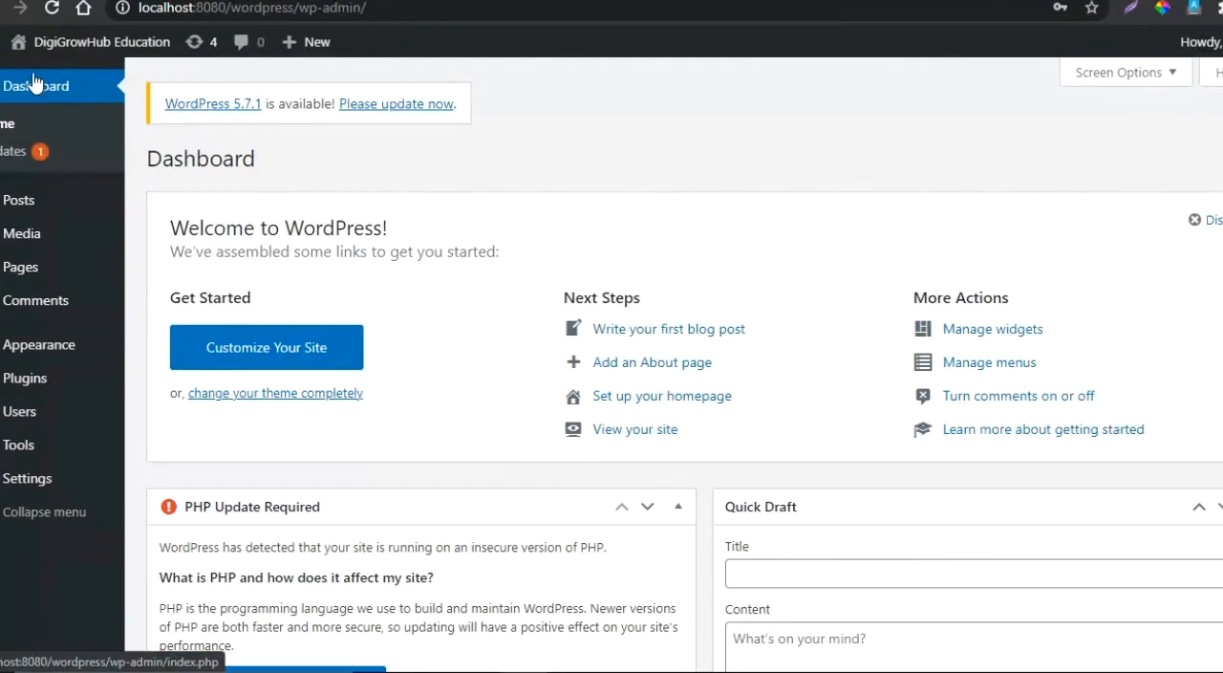
- Open the WordPress updates page from the dashboard
{"action": "left_click", "coordinate": [7, 162]}
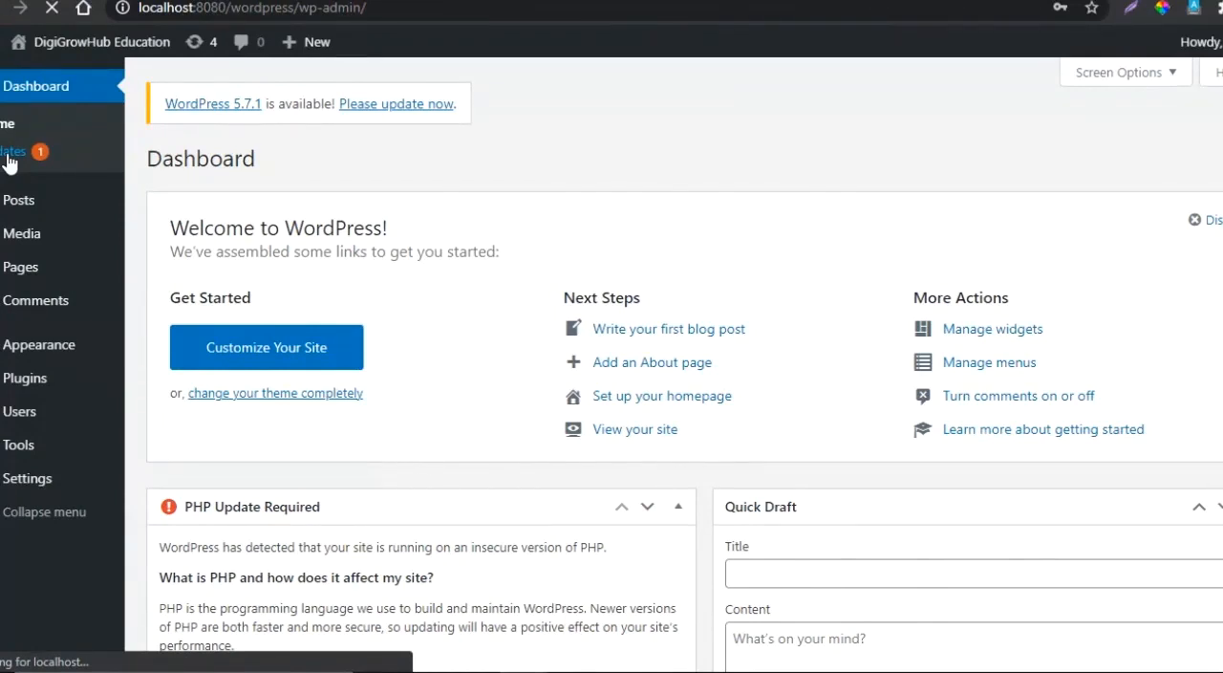
{"action": "mouse_move", "coordinate": [23, 207]}
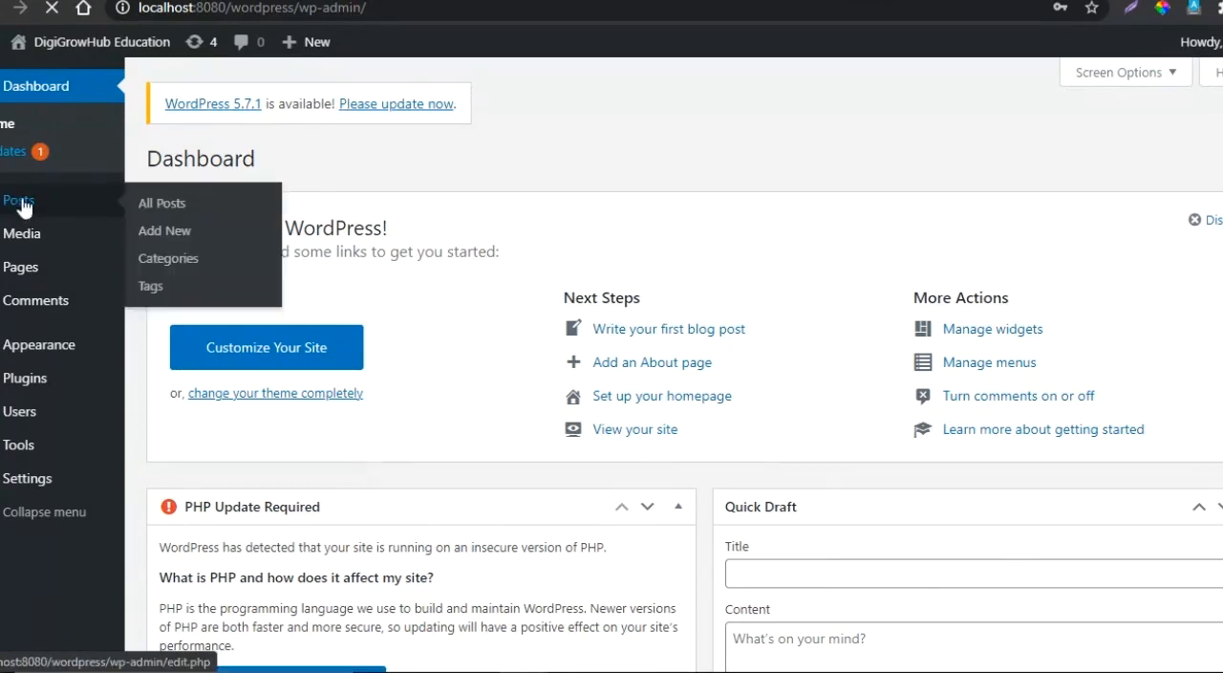
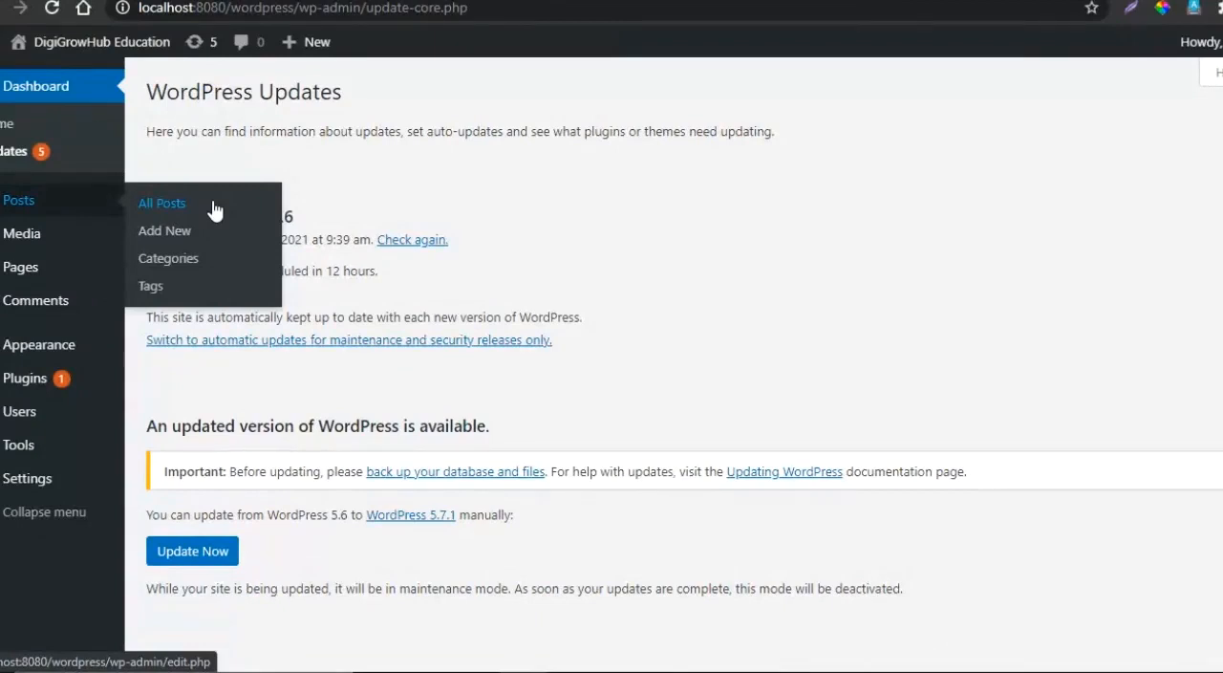
- Open the list of all posts and start a new post
{"action": "left_click", "coordinate": [165, 212]}
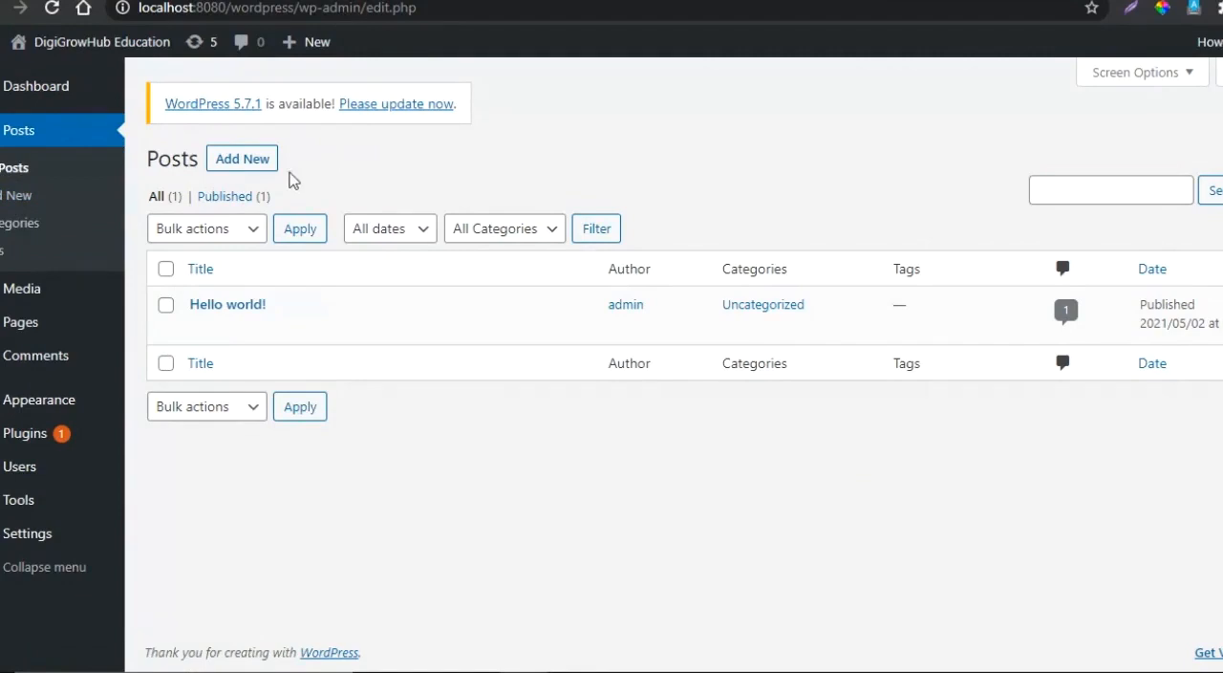
{"action": "left_click", "coordinate": [19, 204]}
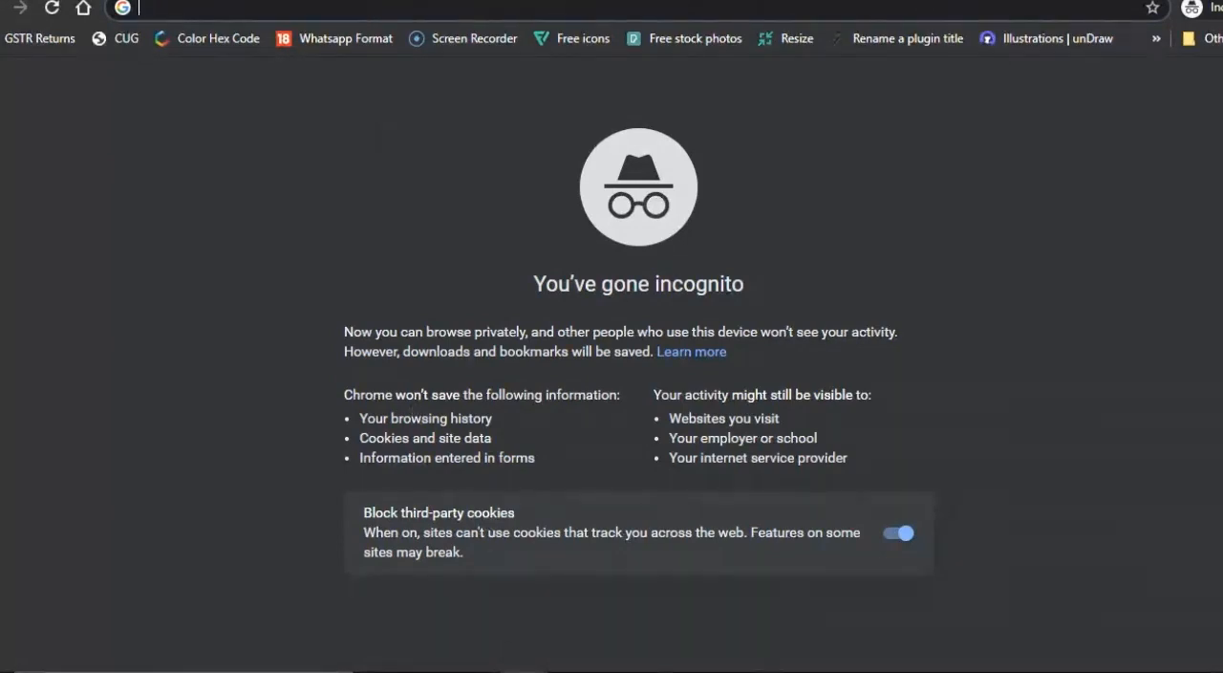
- Return to the new post's editor window and expand its Permalink settings
{"action": "mouse_move", "coordinate": [565, 583]}
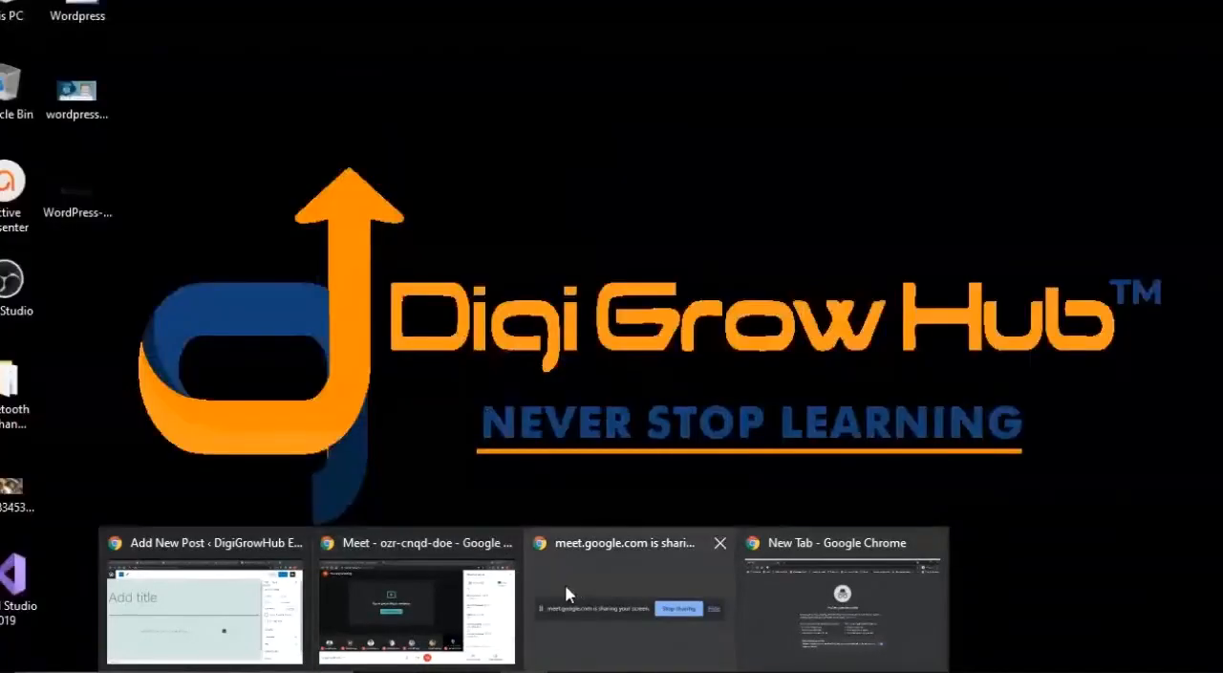
{"action": "left_click", "coordinate": [191, 616]}
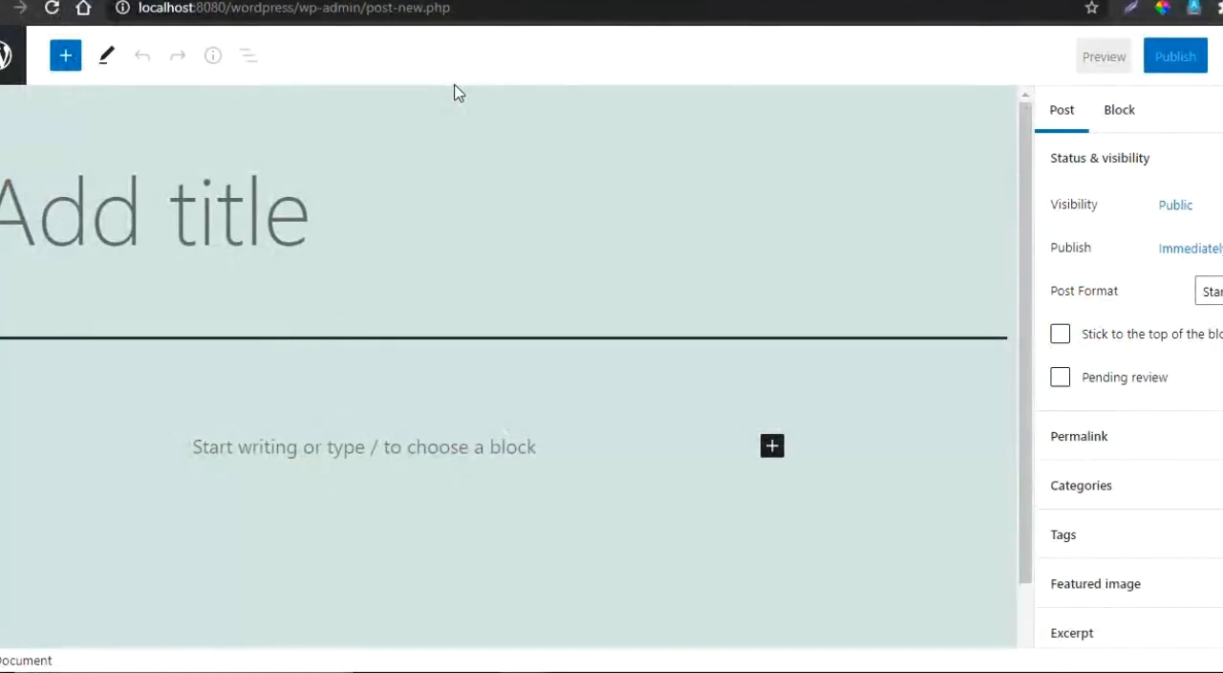
{"action": "left_click", "coordinate": [1146, 435]}
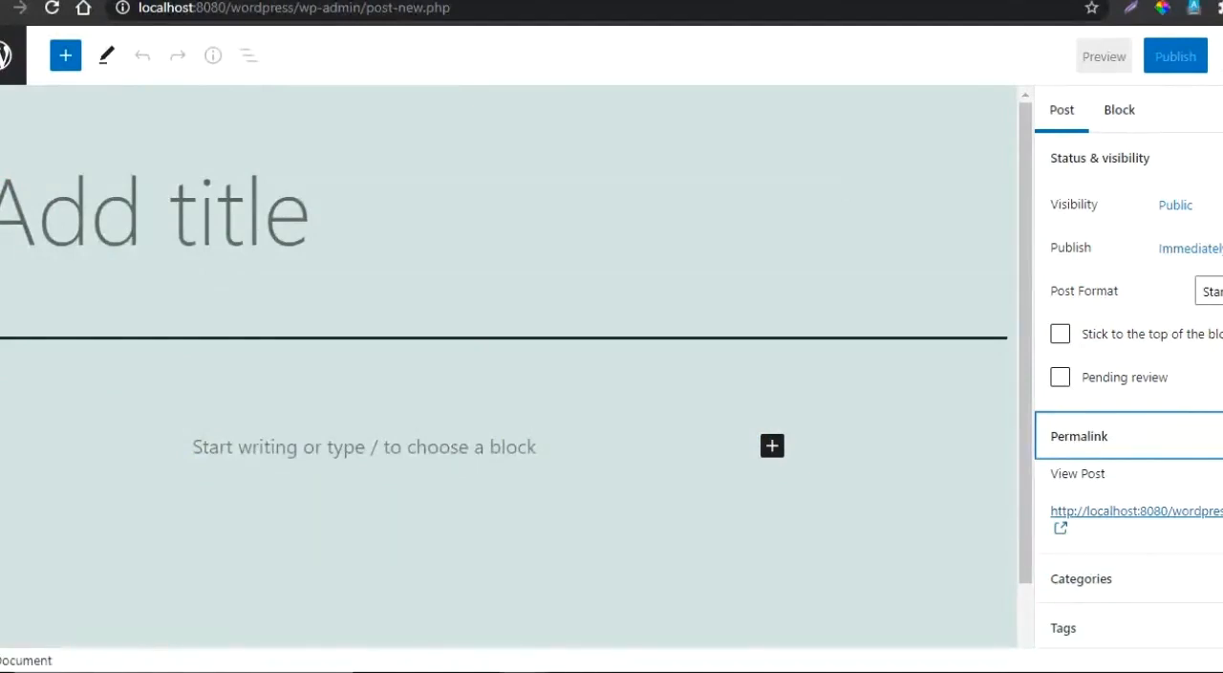
- Switch to the incognito browser window and open the site's front end at localhost:8080/wordpress
{"action": "key", "text": "alt+Tab"}
{"action": "left_click", "coordinate": [844, 615]}
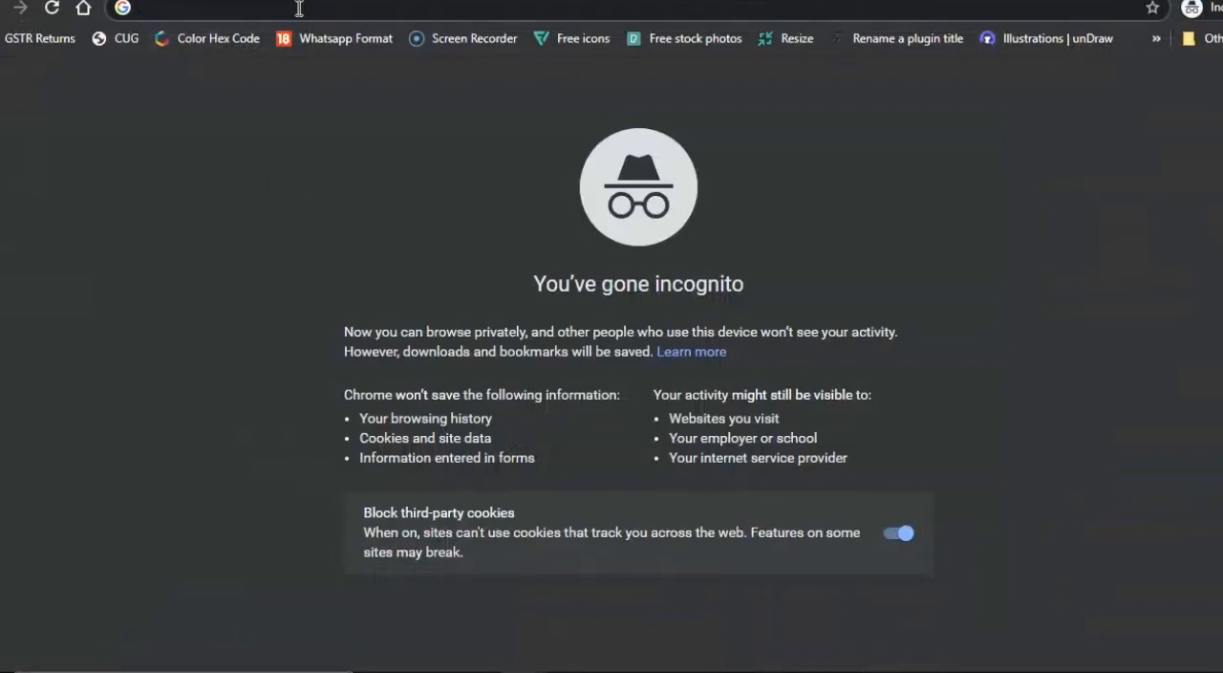
{"action": "type", "text": "localh"}
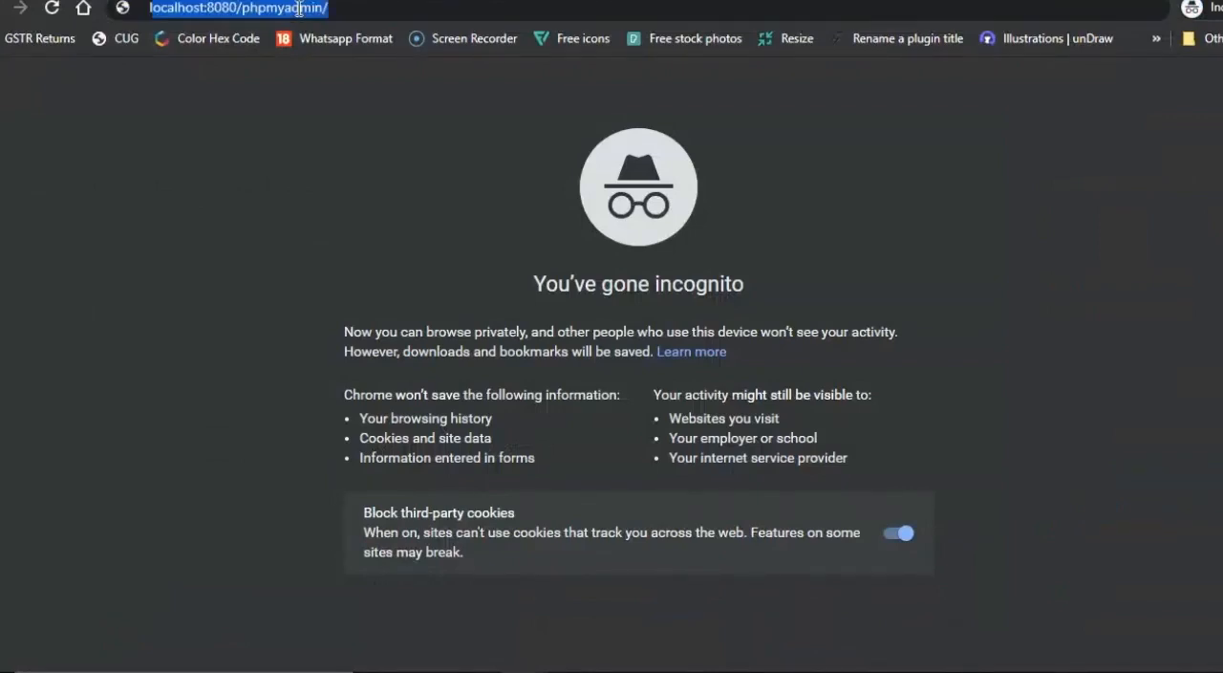
{"action": "type", "text": "ost:"}
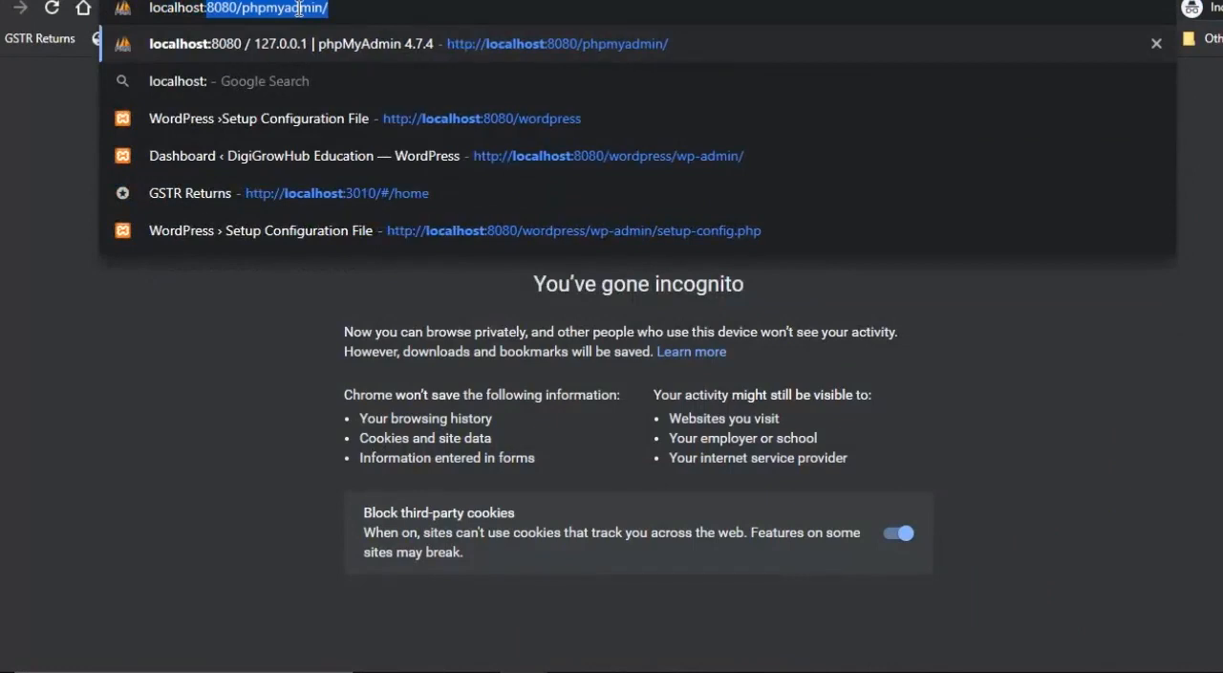
{"action": "type", "text": "8080"}
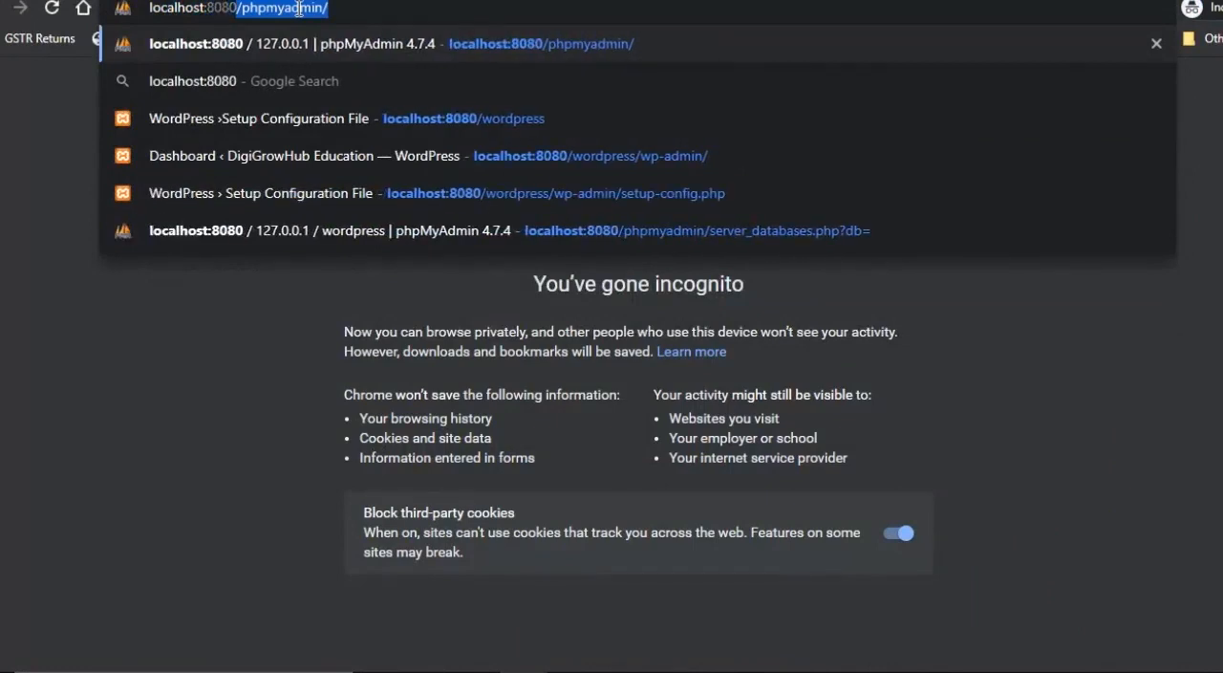
{"action": "type", "text": "/wordpress"}
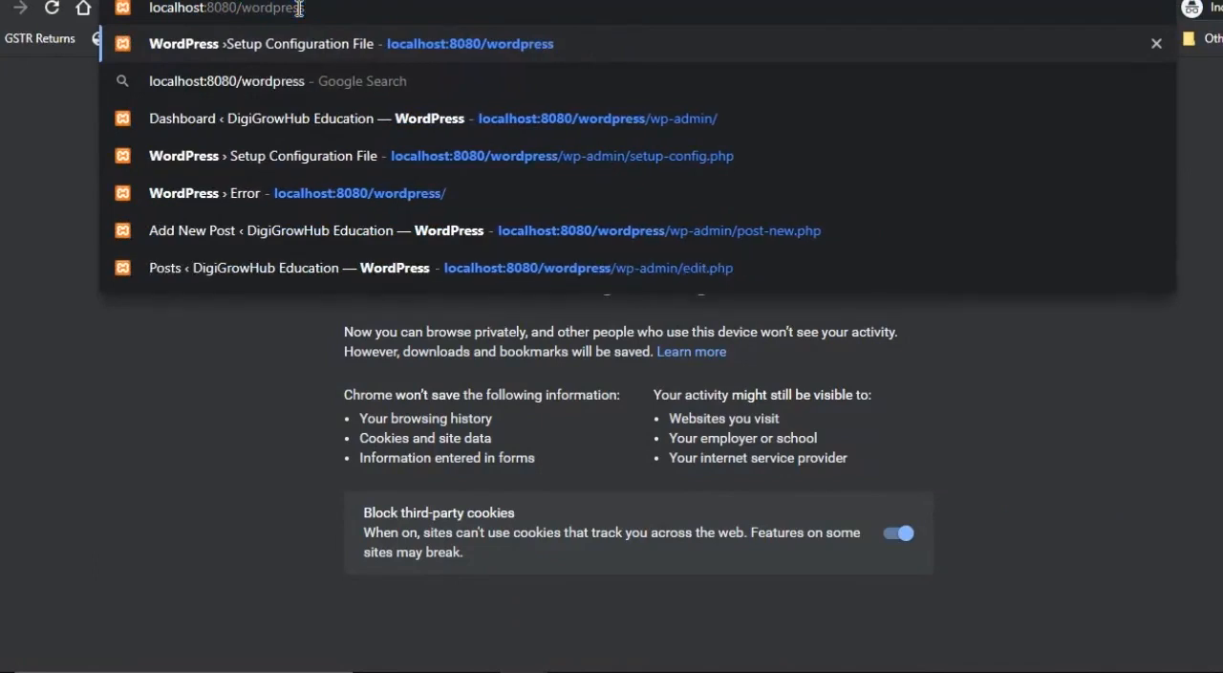
{"action": "key", "text": "Return"}
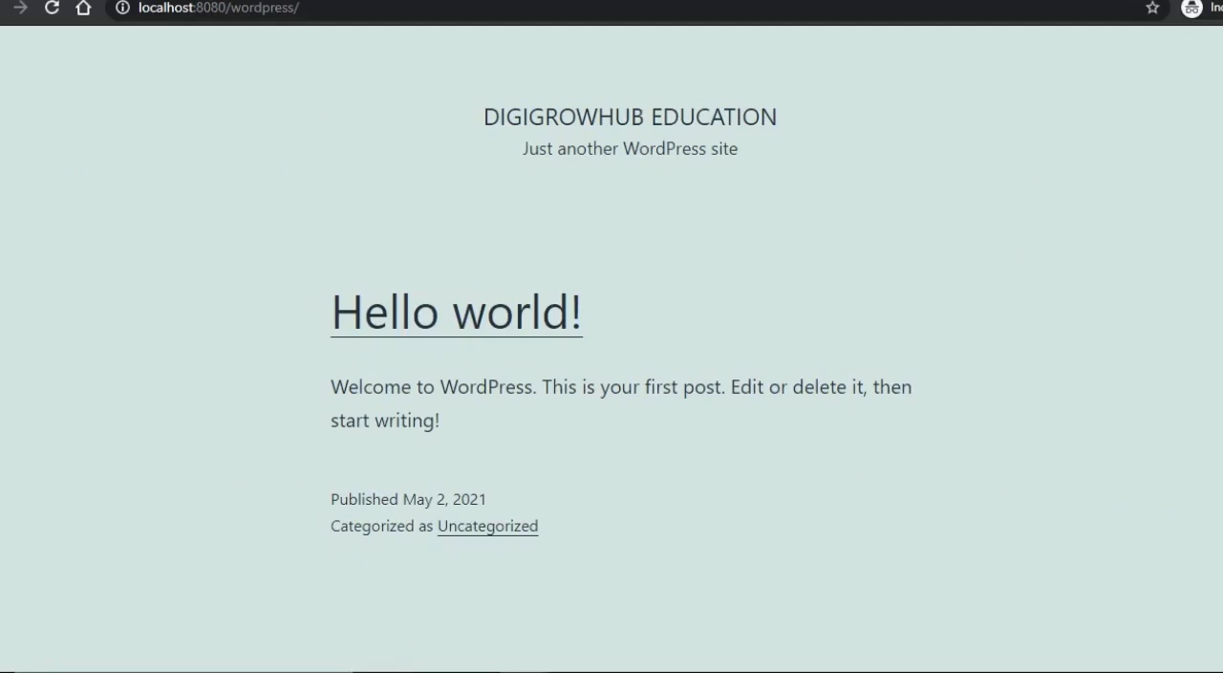
- Examine the site's front page, highlighting the site title, the tagline, and the Hello world! post's heading and text
{"action": "scroll", "coordinate": [611, 382], "scroll_direction": "down", "scroll_amount": 10}
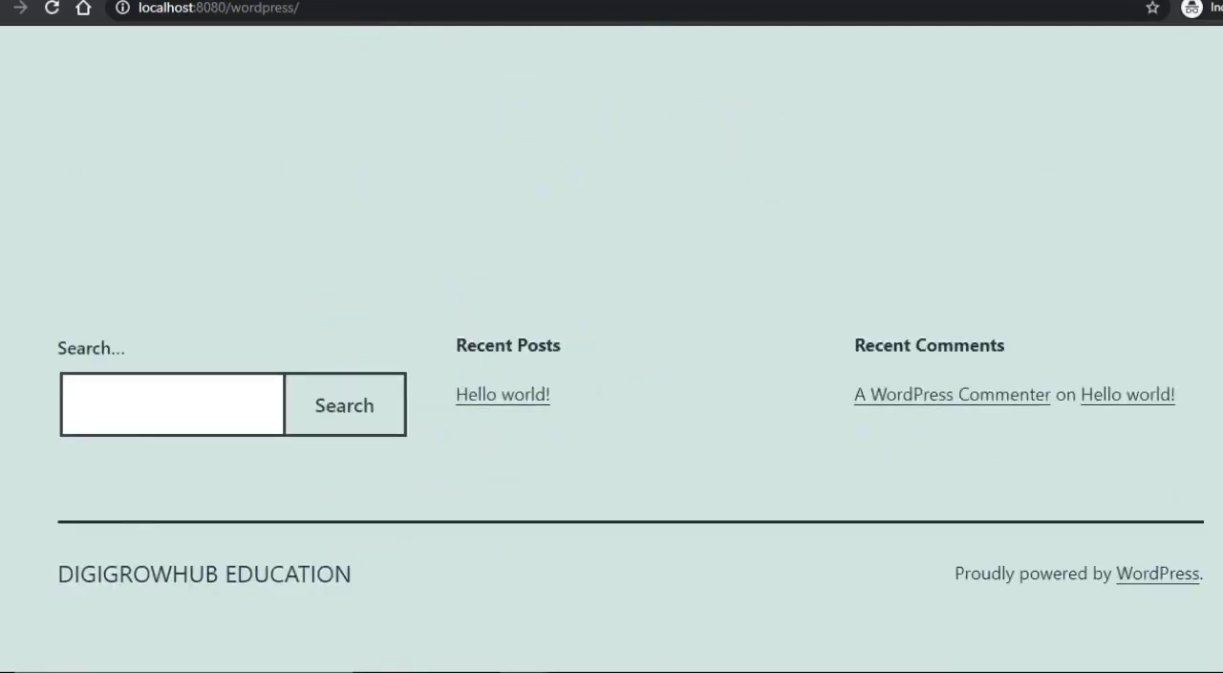
{"action": "scroll", "coordinate": [611, 382], "scroll_direction": "up", "scroll_amount": 10}
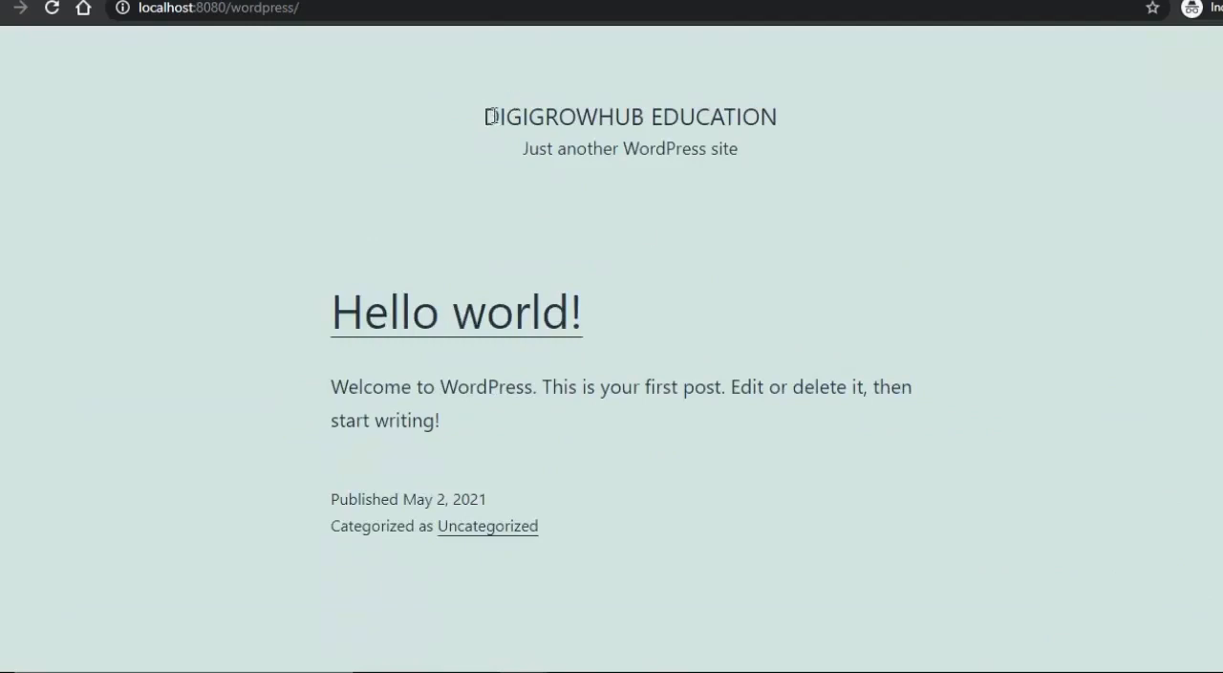
{"action": "left_click_drag", "start_coordinate": [490, 116], "coordinate": [777, 121]}
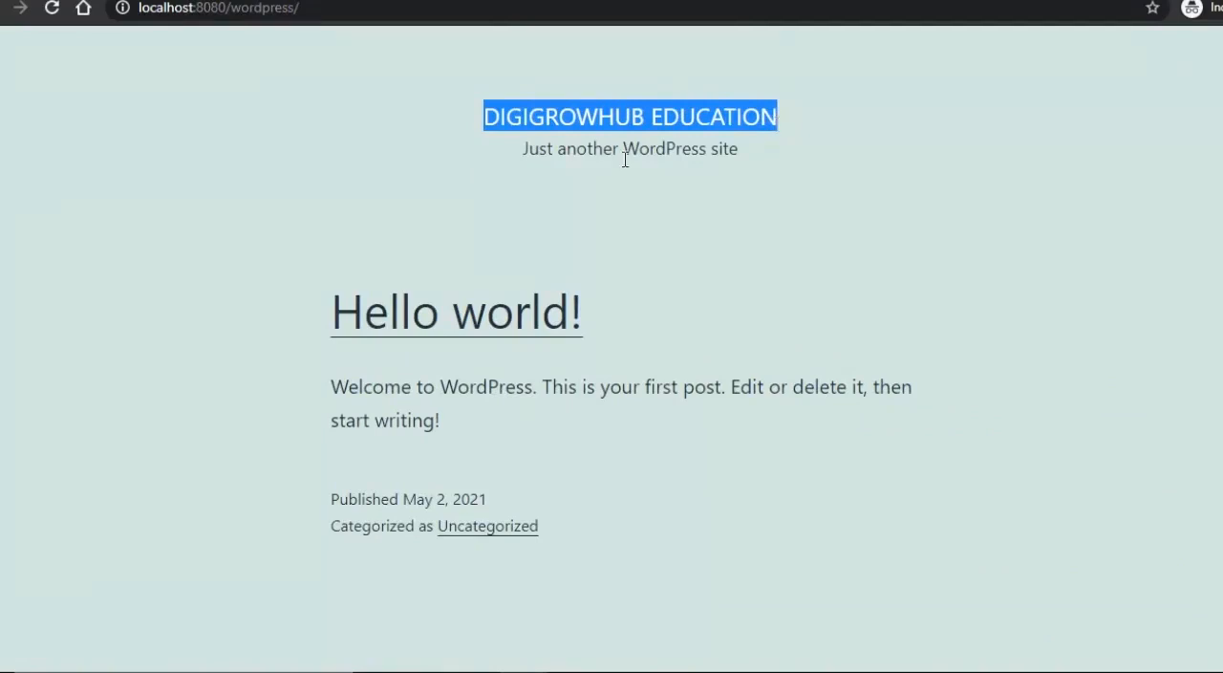
{"action": "left_click_drag", "start_coordinate": [523, 154], "coordinate": [741, 164]}
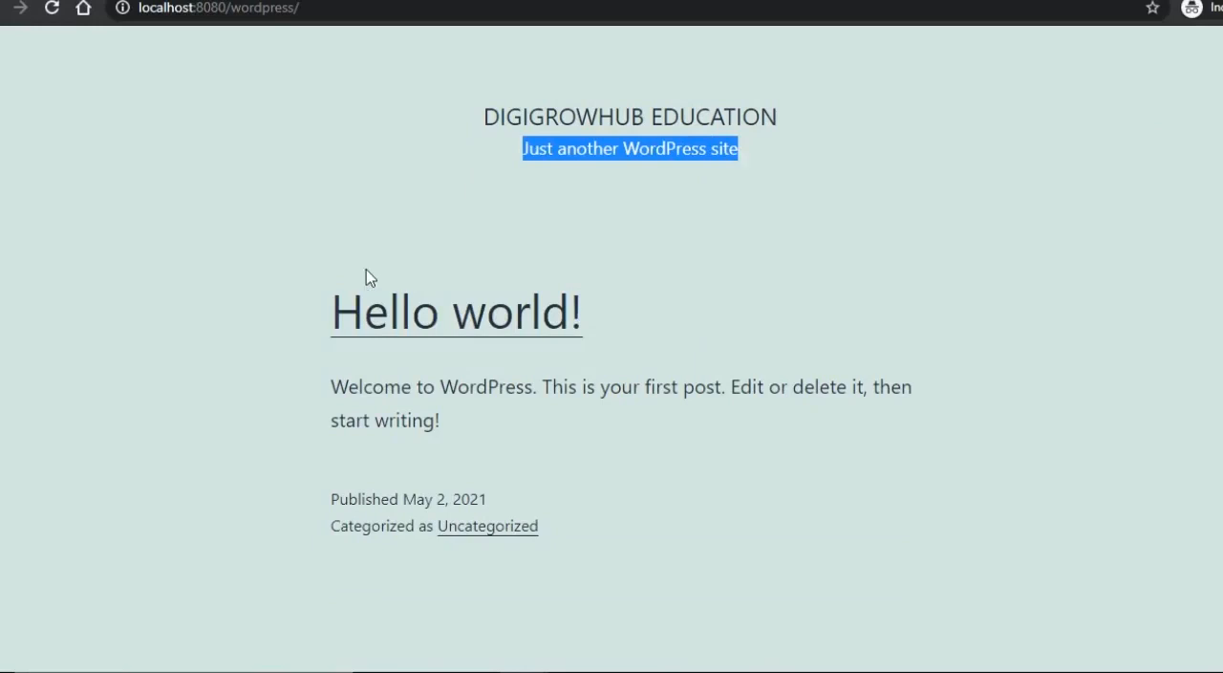
{"action": "left_click_drag", "start_coordinate": [298, 321], "coordinate": [606, 331]}
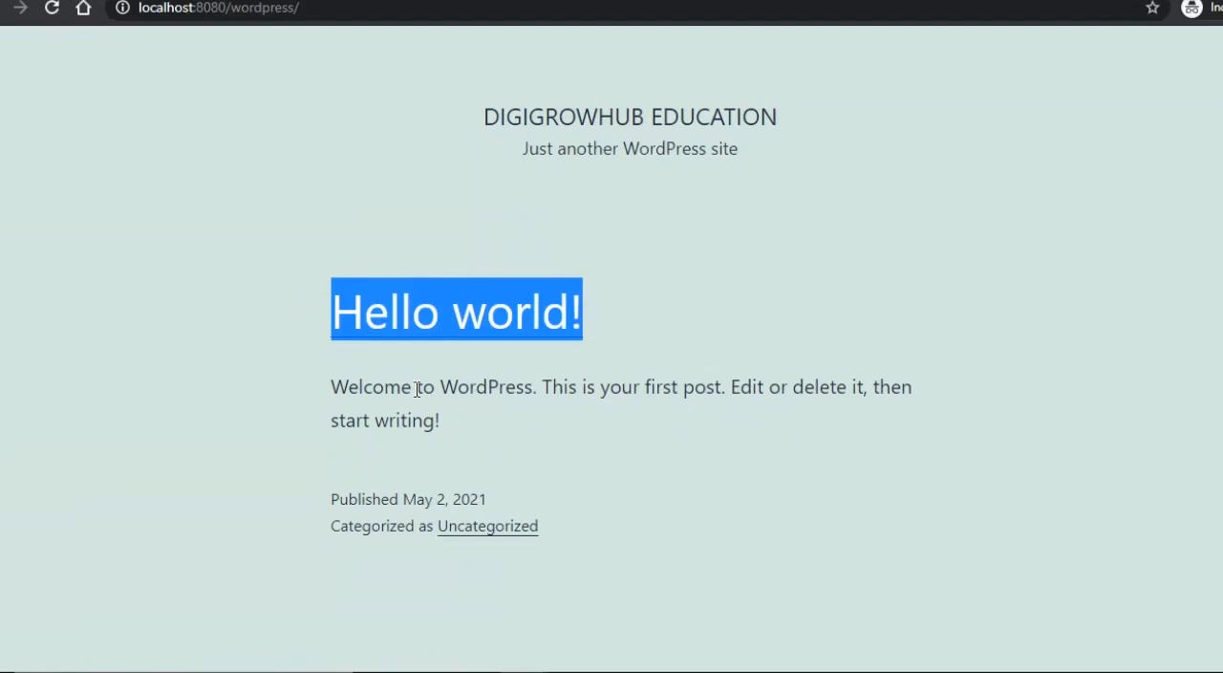
{"action": "left_click_drag", "start_coordinate": [333, 390], "coordinate": [452, 444]}
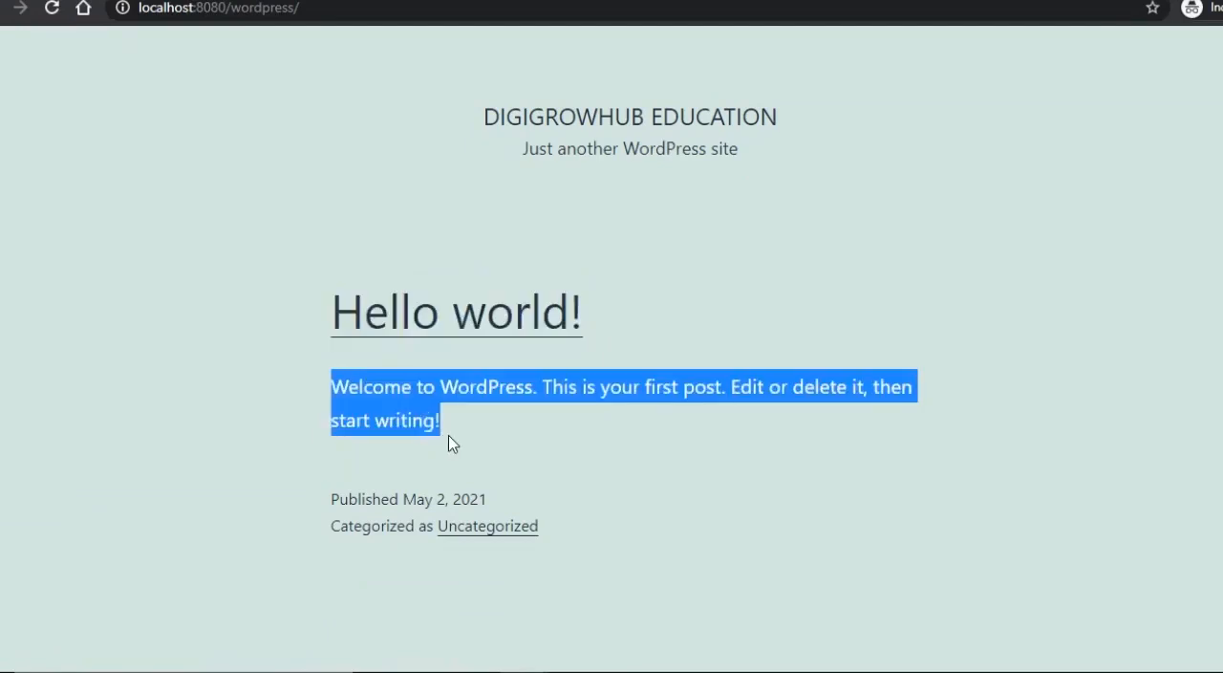
{"action": "left_click", "coordinate": [528, 466]}
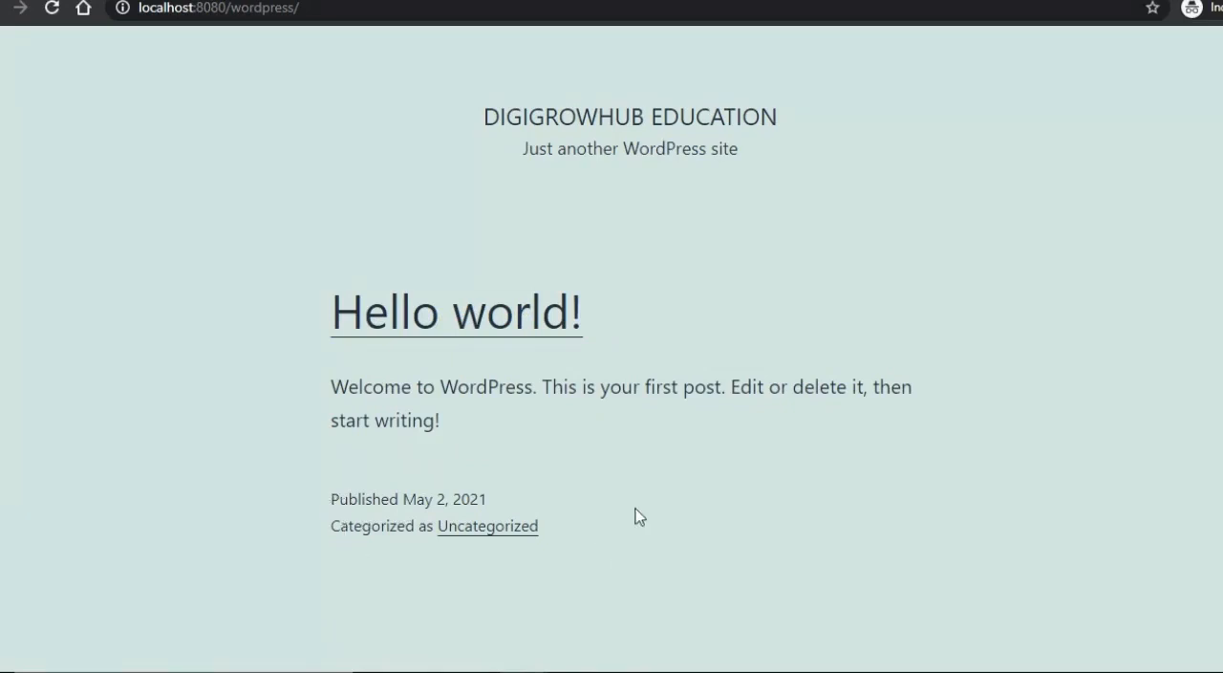
- Examine the front page's footer, highlighting the site name and the WordPress credit line
{"action": "scroll", "coordinate": [639, 516], "scroll_direction": "down", "scroll_amount": 5}
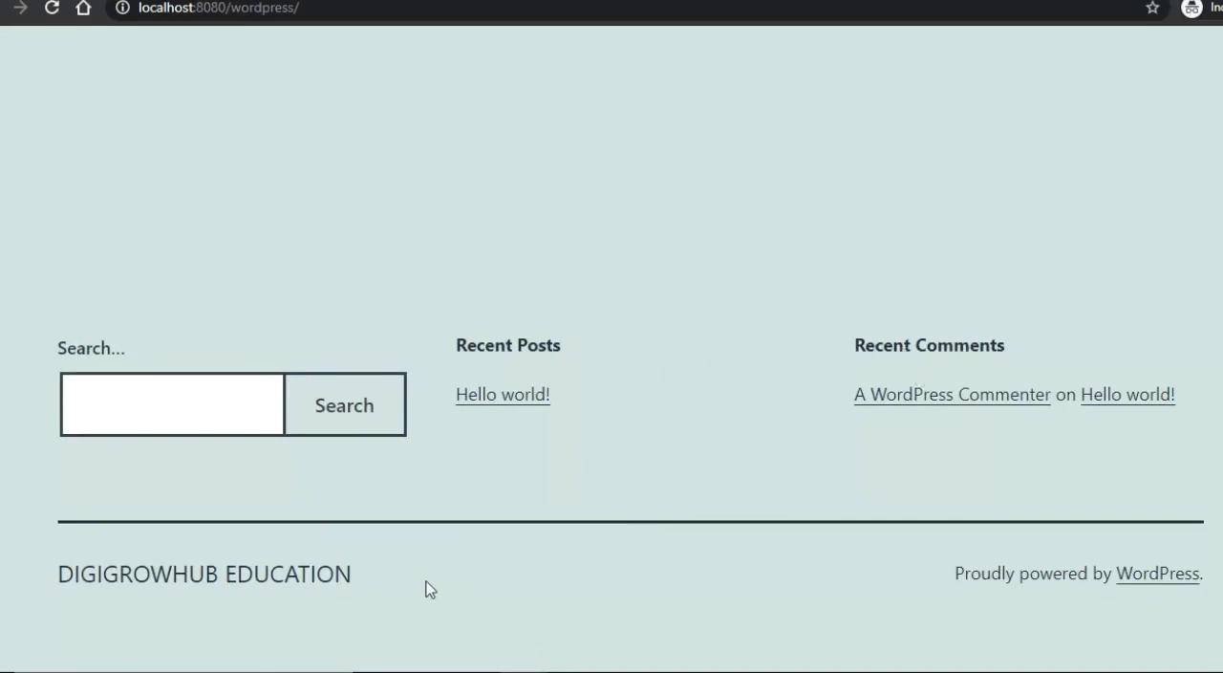
{"action": "left_click_drag", "start_coordinate": [363, 574], "coordinate": [62, 561]}
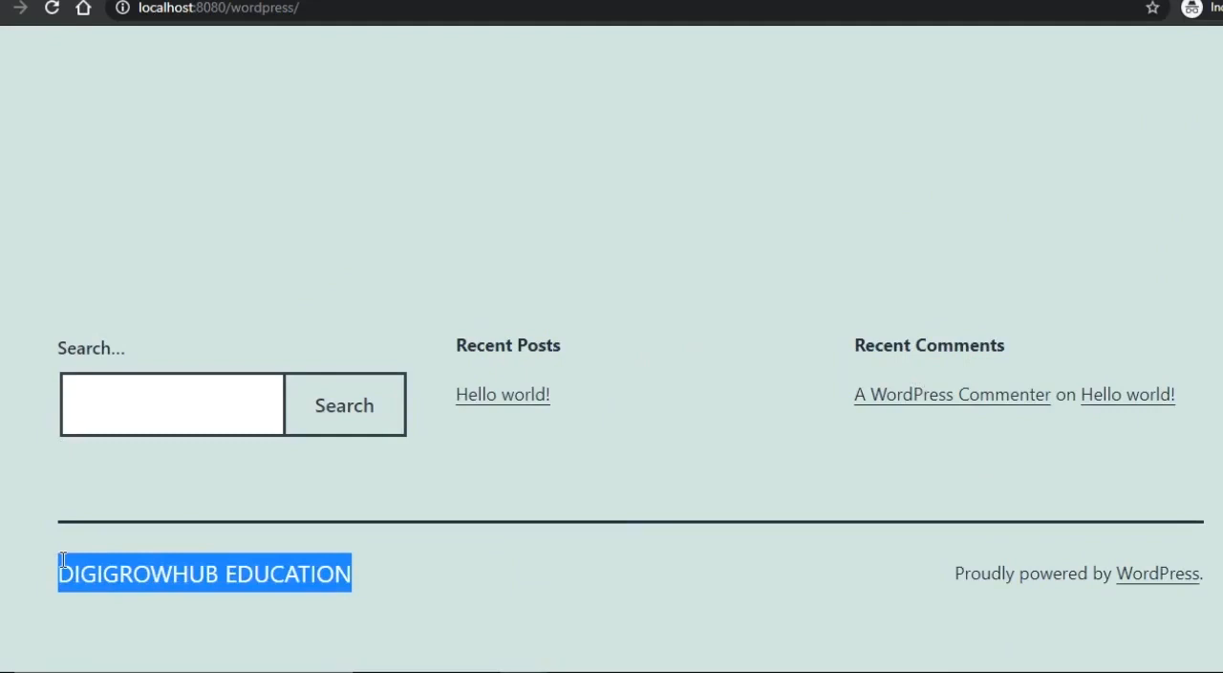
{"action": "left_click", "coordinate": [935, 580]}
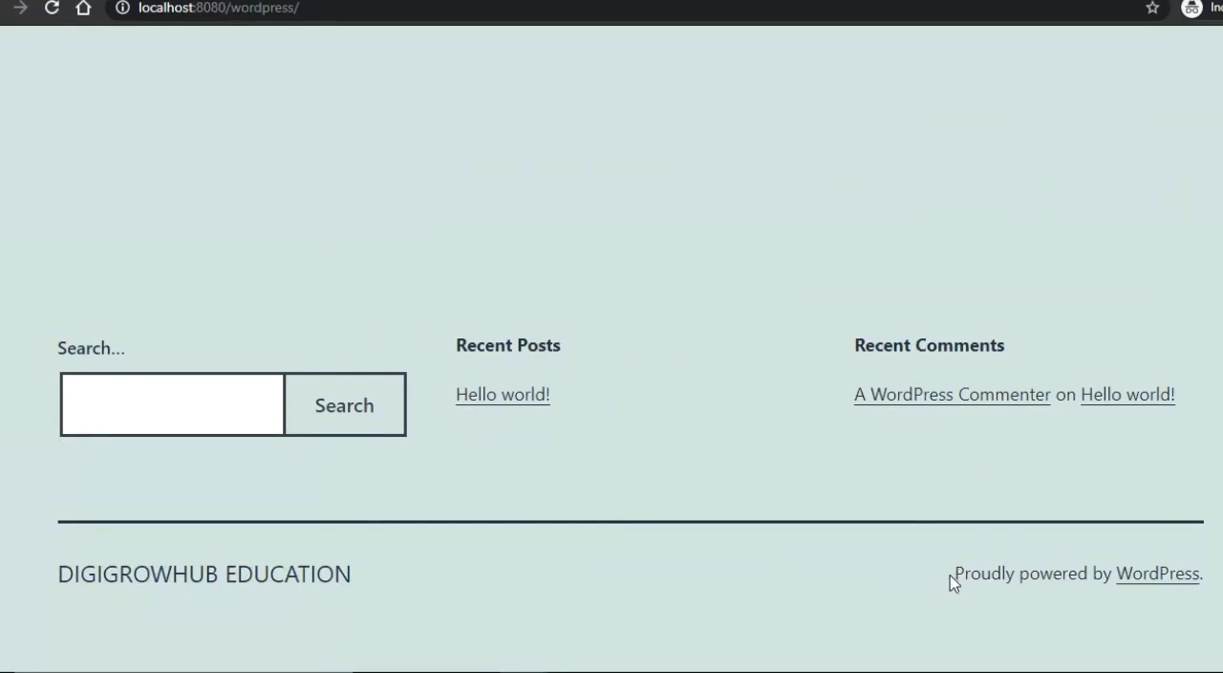
{"action": "left_click_drag", "start_coordinate": [952, 579], "coordinate": [1209, 586]}
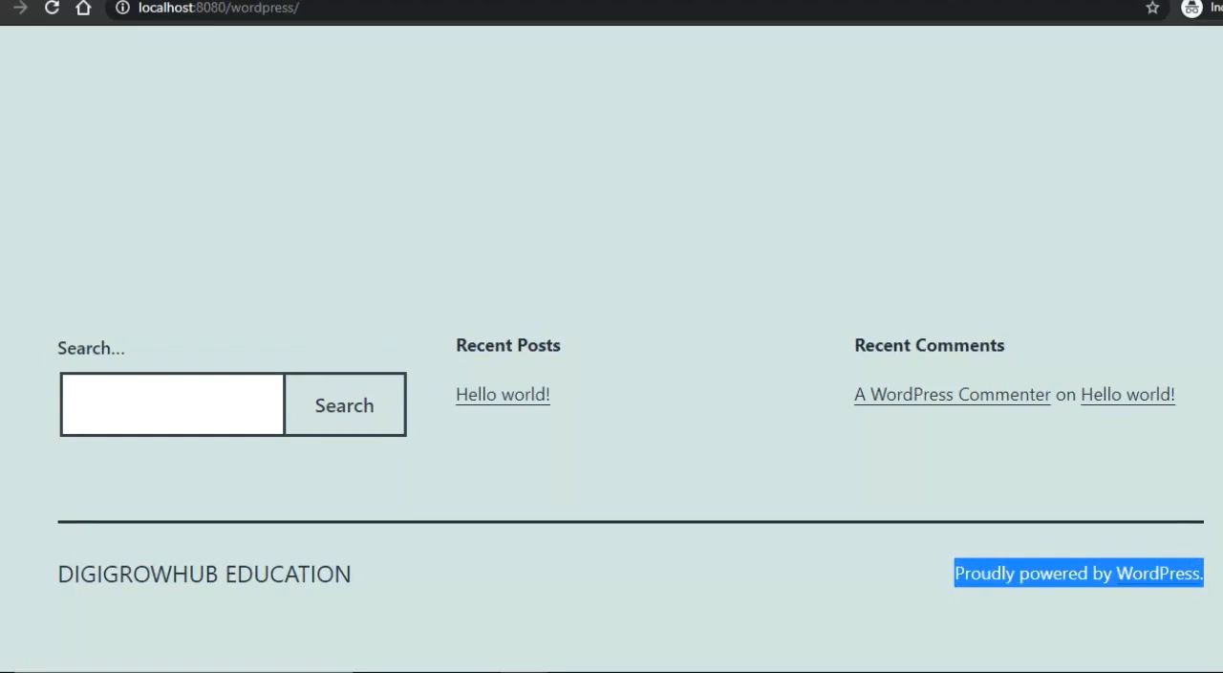
{"action": "scroll", "coordinate": [1213, 382], "scroll_direction": "up", "scroll_amount": 10}
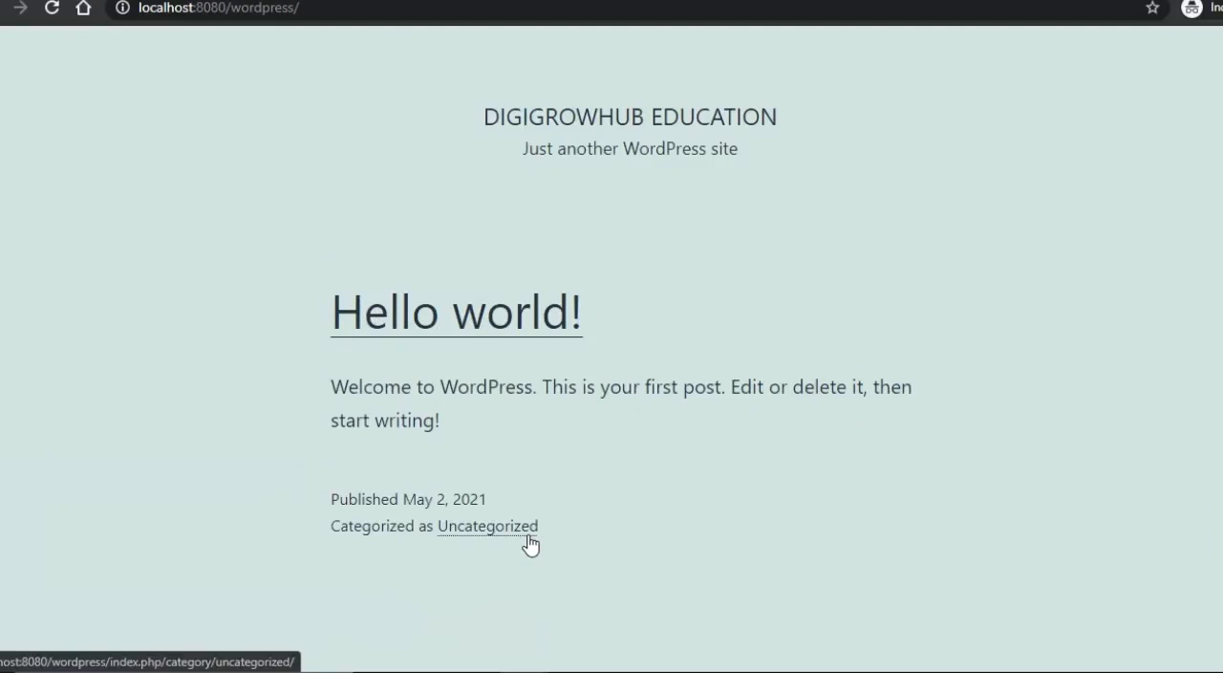
- Return to the new post's editor window and enter "Webinar on Wordpress" as the post title
{"action": "mouse_move", "coordinate": [523, 671]}
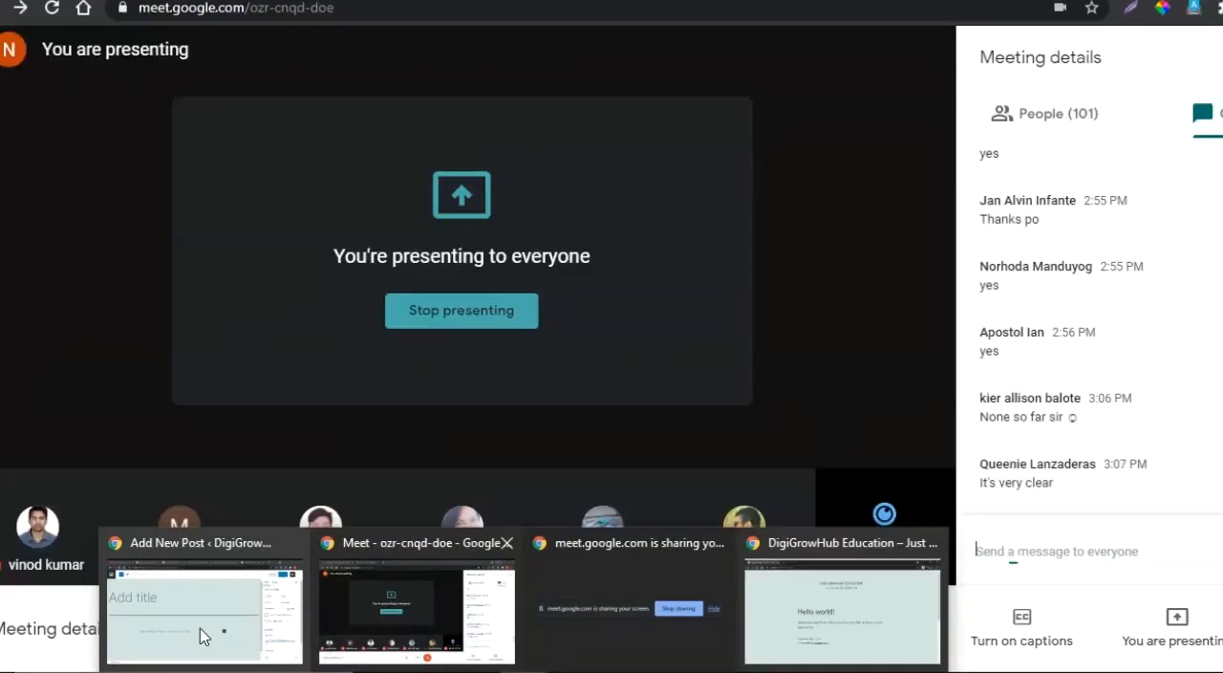
{"action": "left_click", "coordinate": [204, 636]}
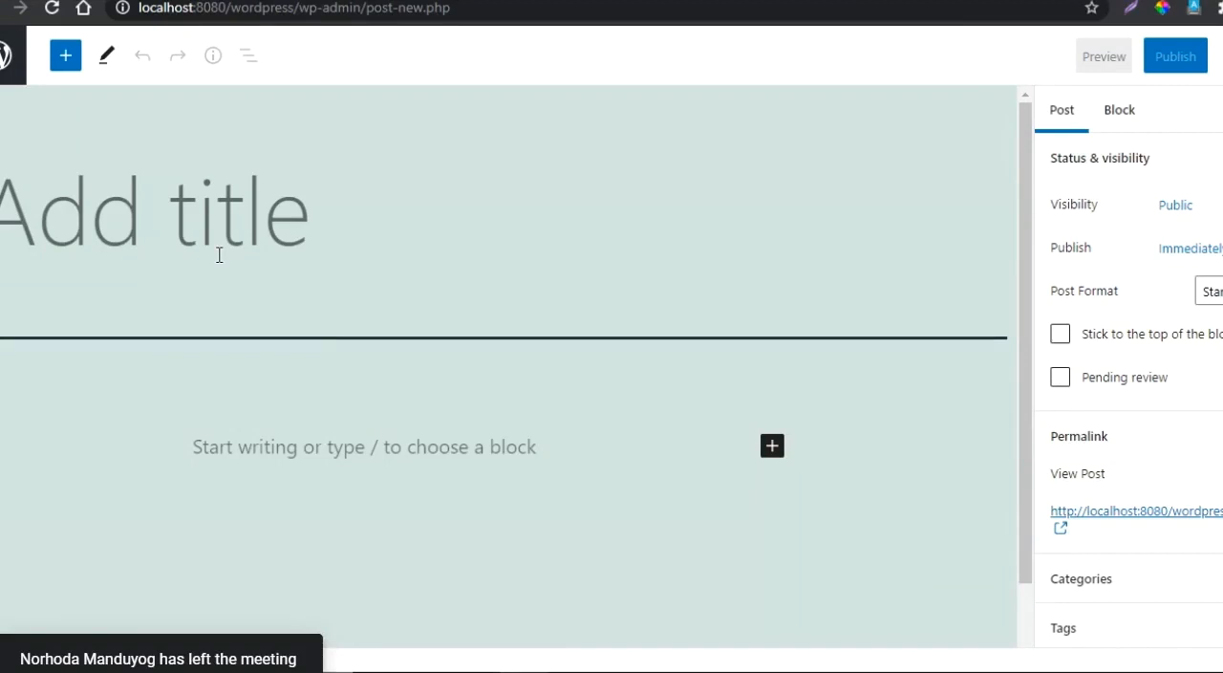
{"action": "type", "text": "Webinar "}
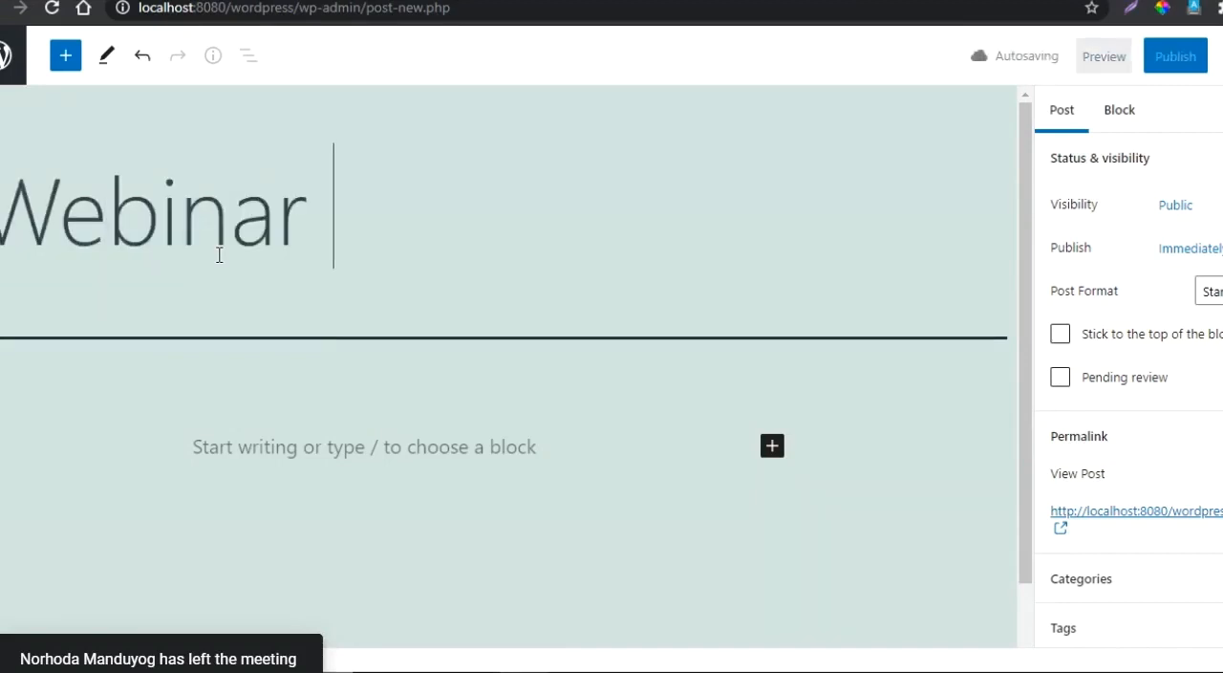
{"action": "type", "text": "on Wordp"}
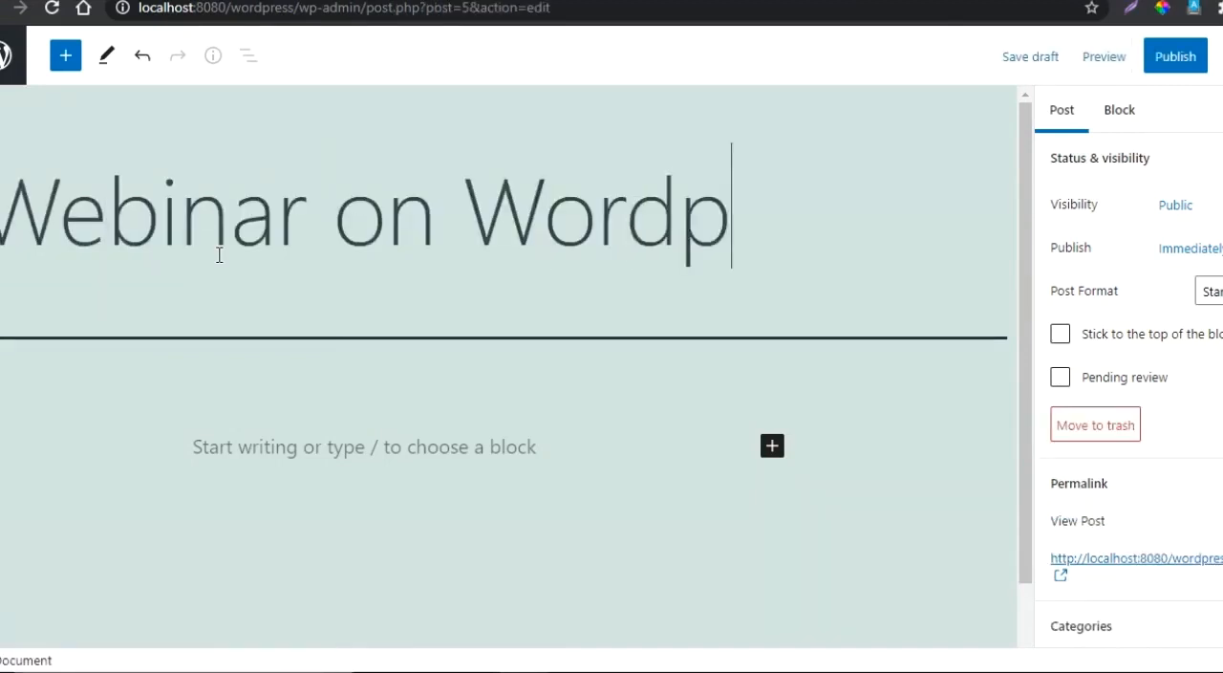
{"action": "type", "text": "ress"}
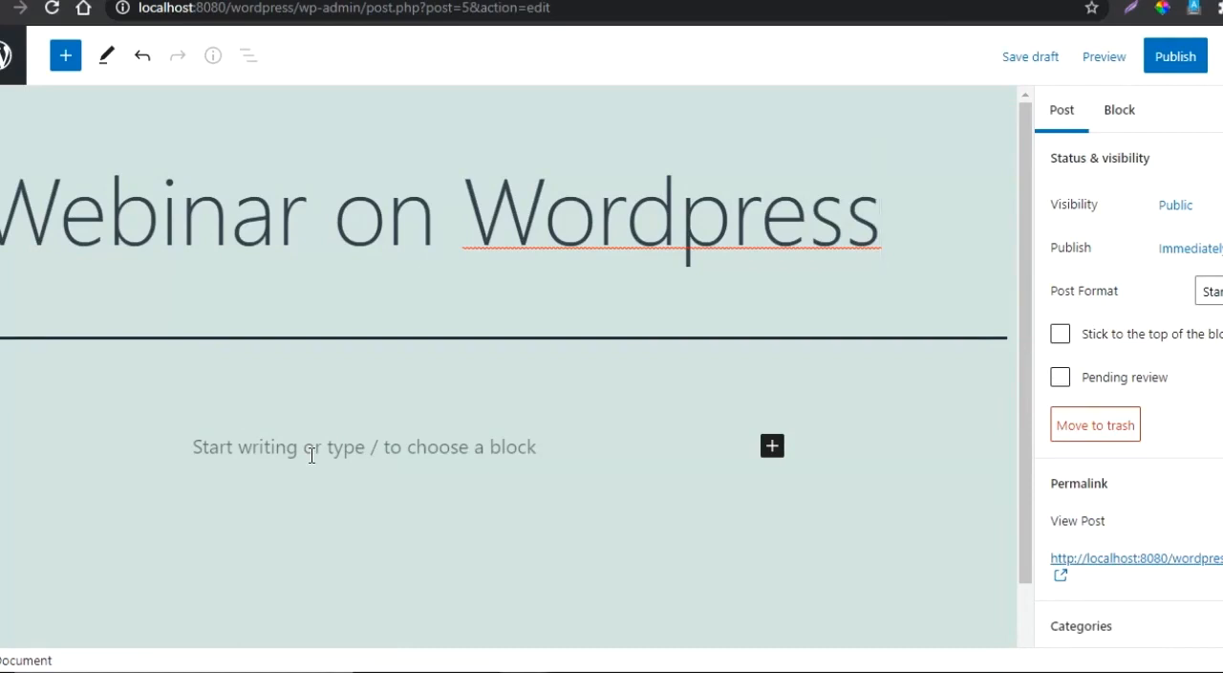
- Open the block library and examine the Text, Media and Design blocks, including the Buttons block's preview
{"action": "left_click", "coordinate": [64, 57]}
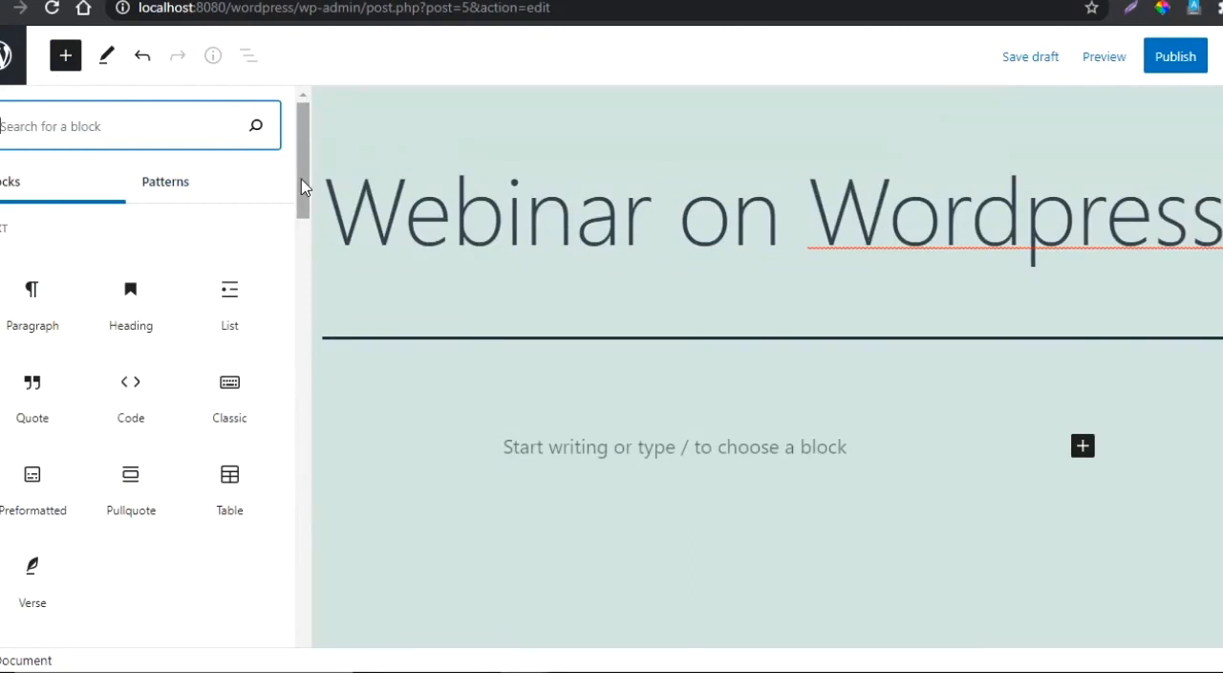
{"action": "left_click_drag", "start_coordinate": [302, 186], "coordinate": [307, 209]}
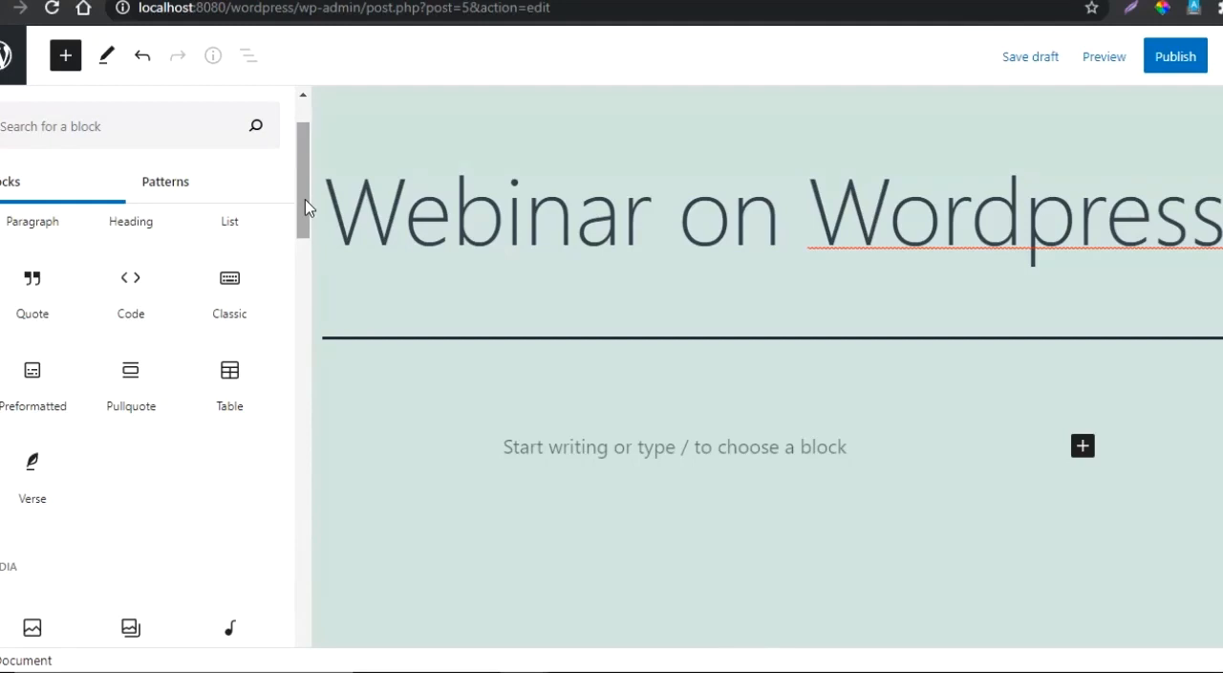
{"action": "left_click_drag", "start_coordinate": [306, 208], "coordinate": [303, 277]}
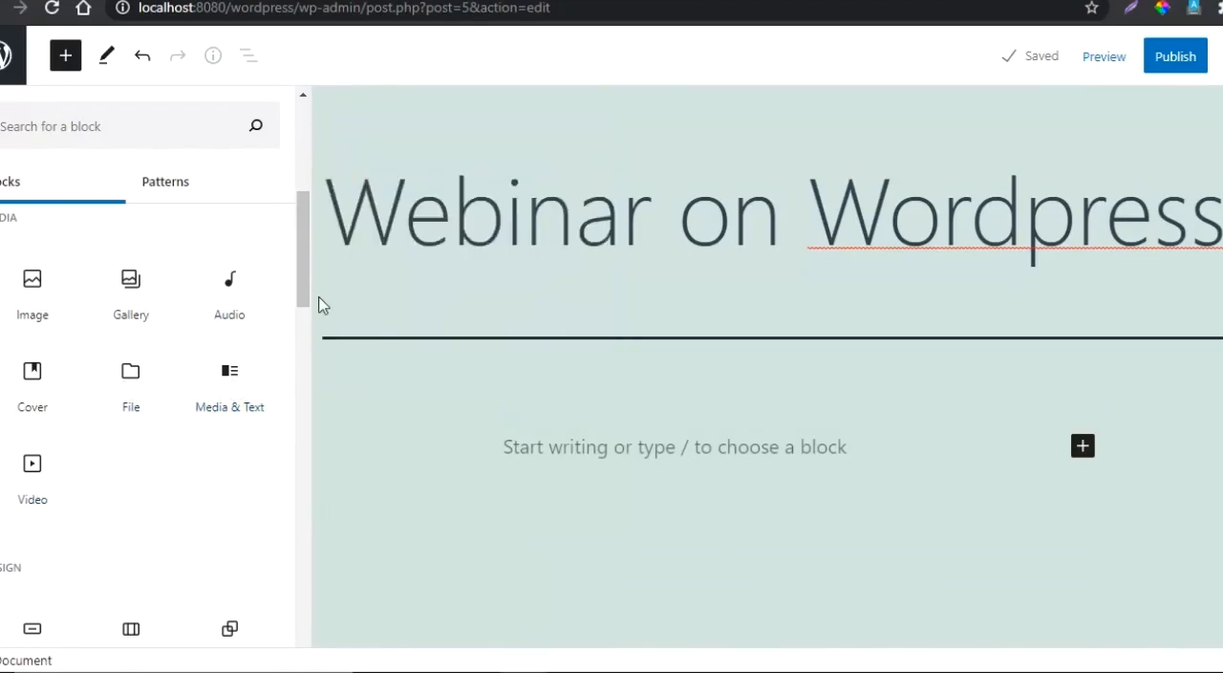
{"action": "left_click_drag", "start_coordinate": [299, 290], "coordinate": [314, 356]}
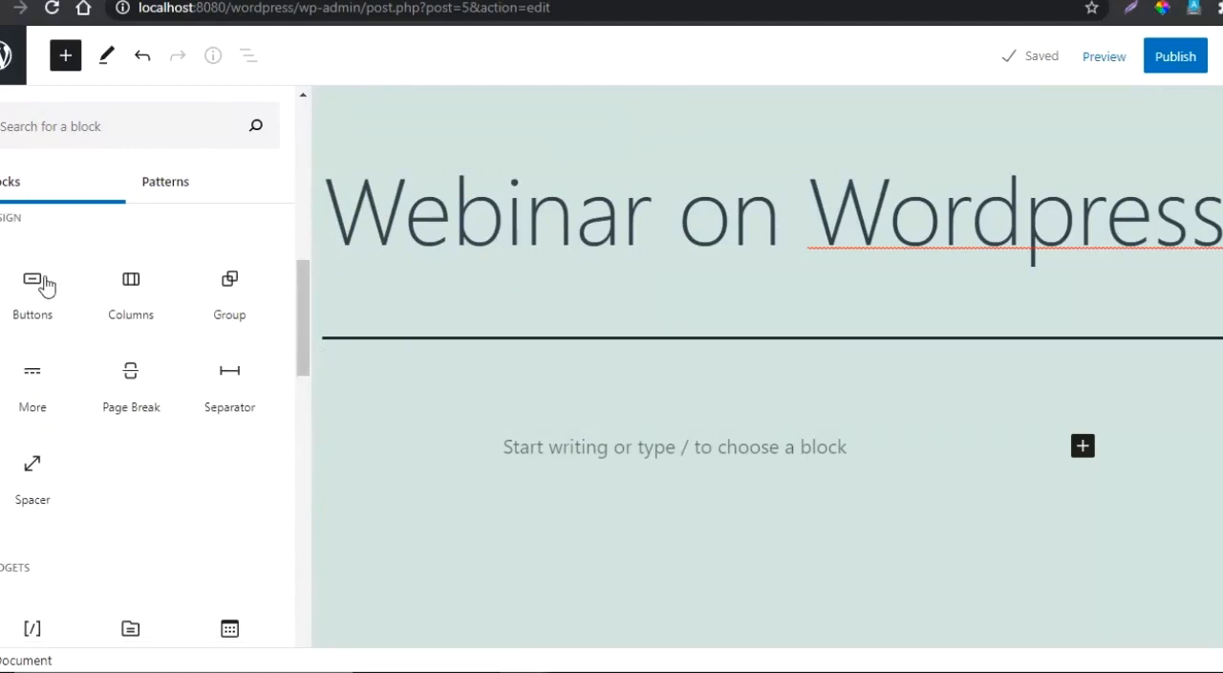
{"action": "mouse_move", "coordinate": [54, 314]}
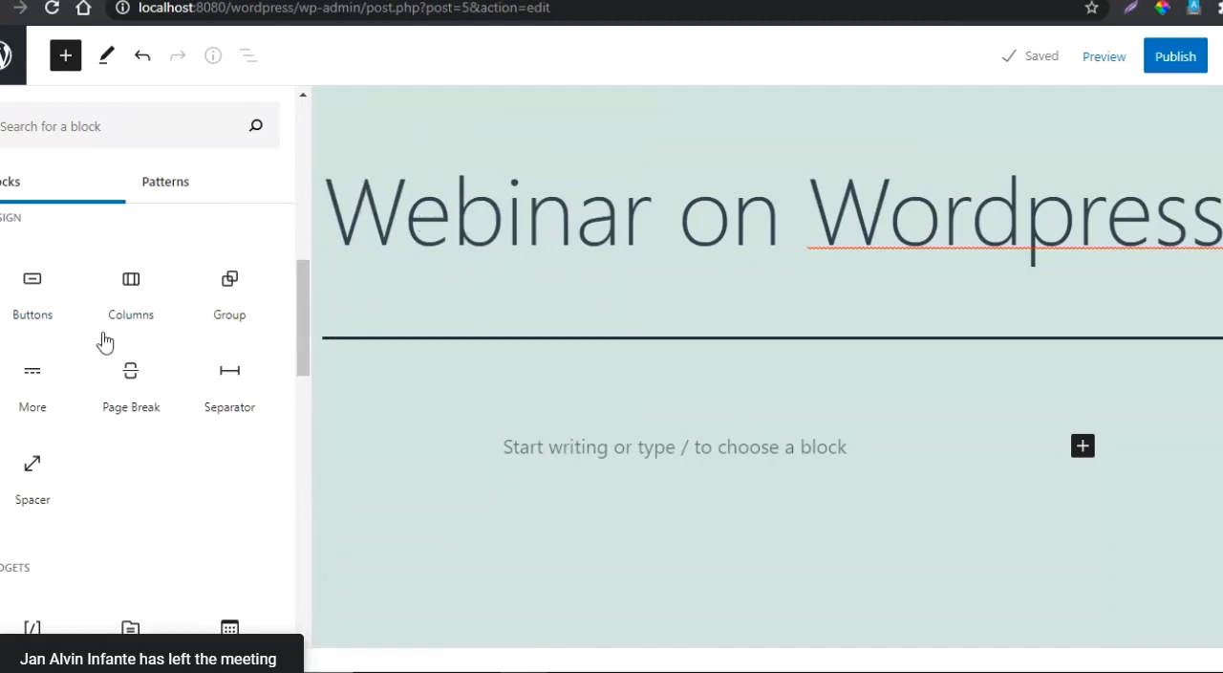
{"action": "mouse_move", "coordinate": [24, 298]}
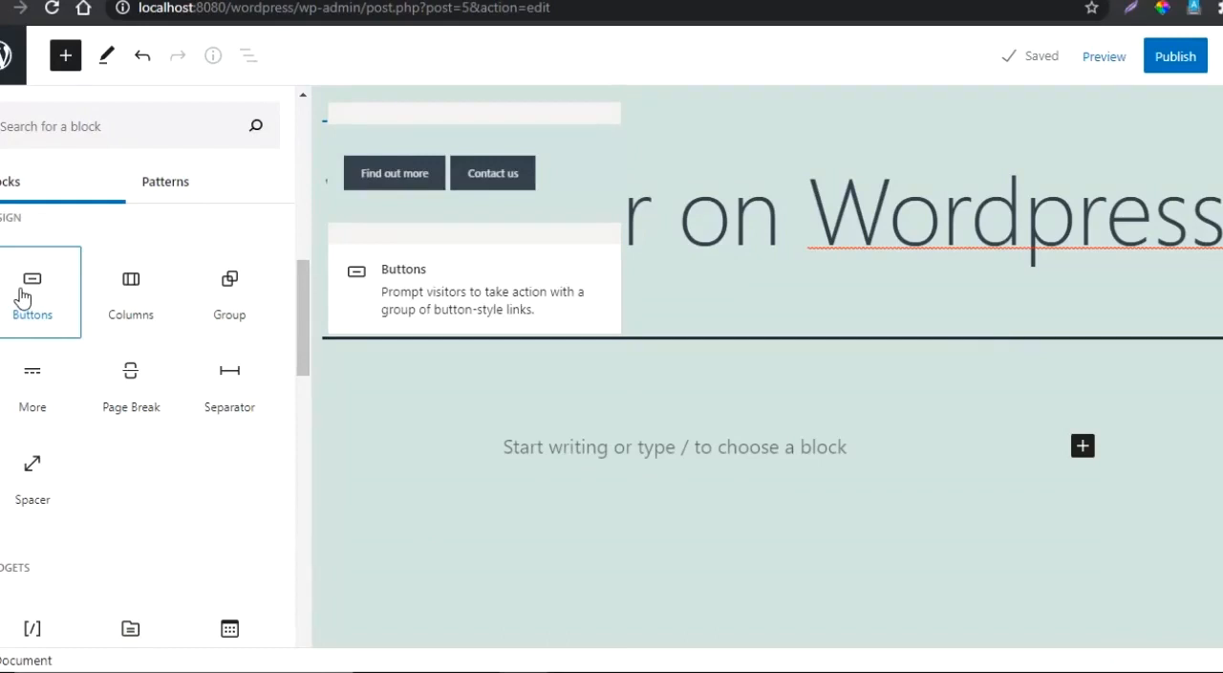
{"action": "mouse_move", "coordinate": [119, 298]}
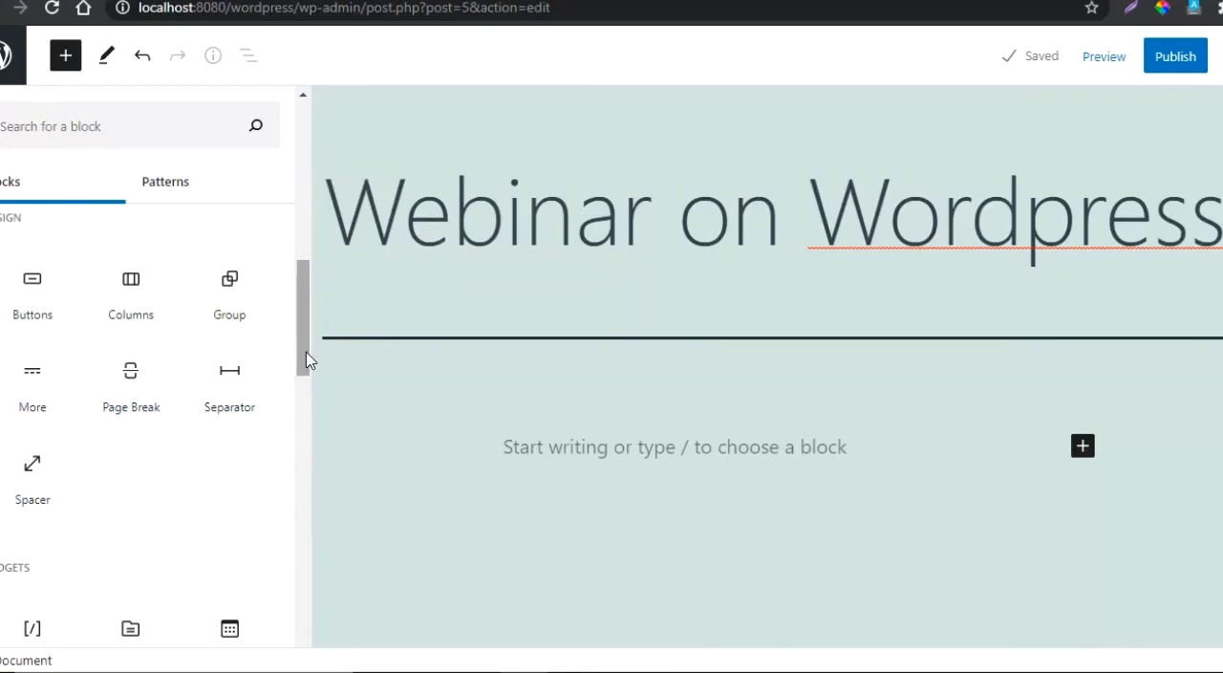
- Examine the Widgets and Embeds blocks in the block library through to its end, and return to the Text blocks
{"action": "left_click_drag", "start_coordinate": [306, 360], "coordinate": [296, 430]}
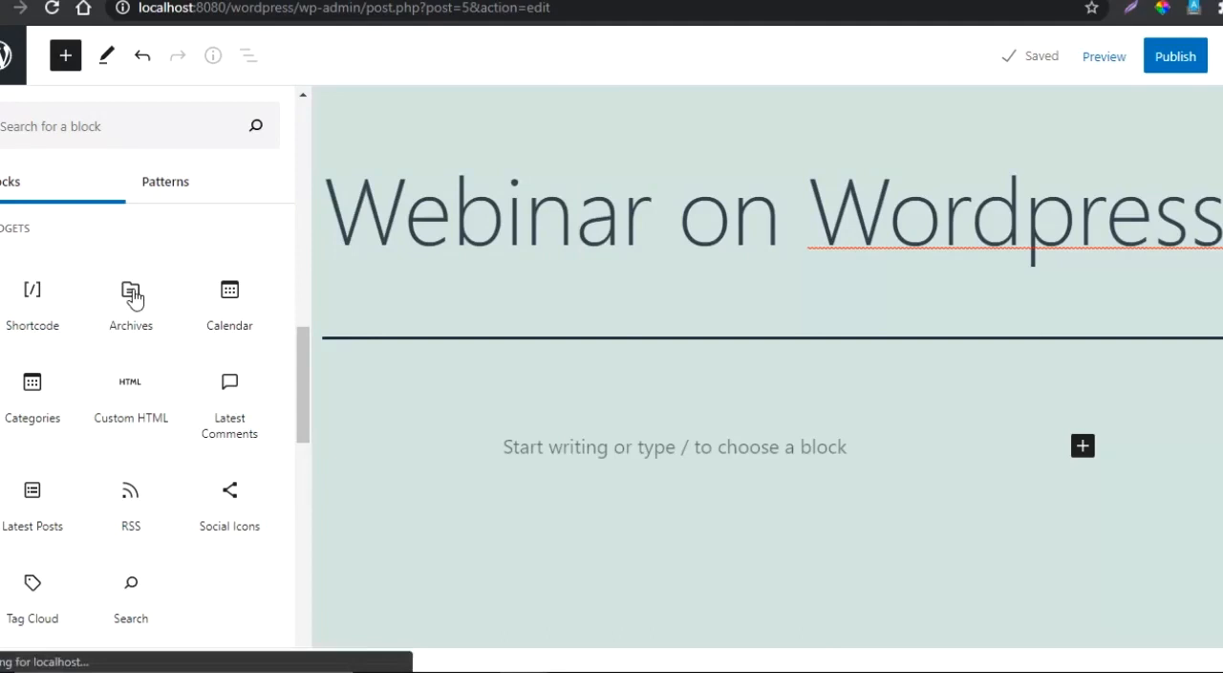
{"action": "mouse_move", "coordinate": [132, 298]}
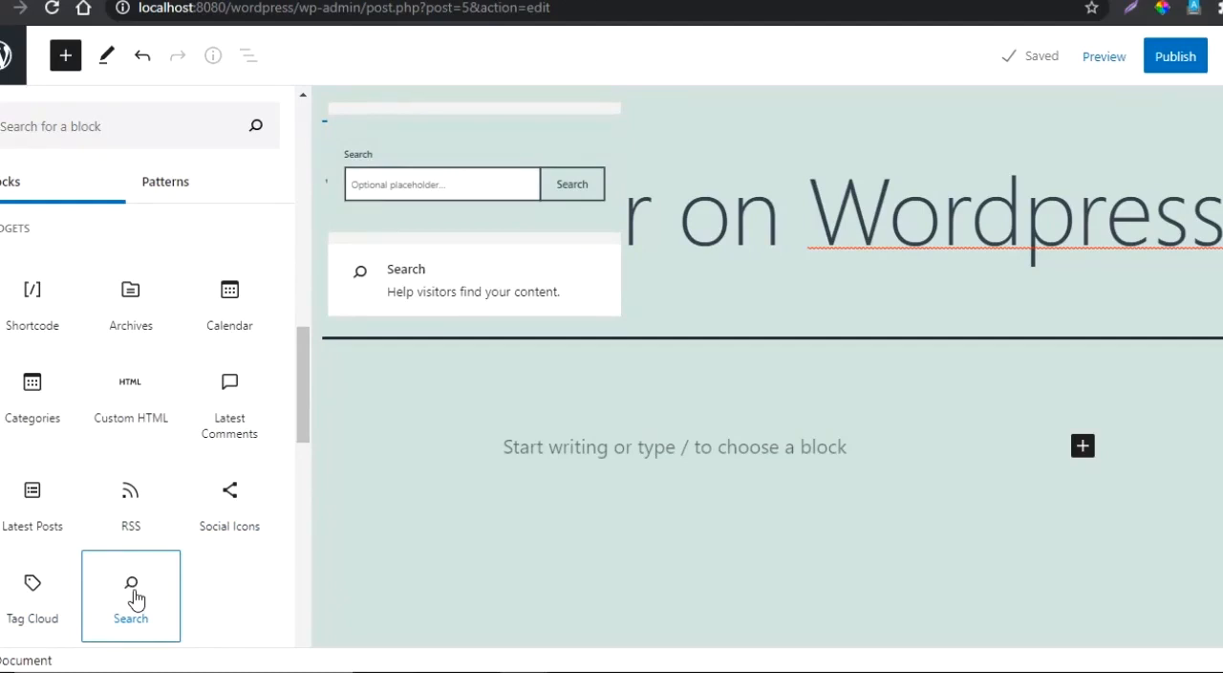
{"action": "left_click_drag", "start_coordinate": [305, 424], "coordinate": [303, 531]}
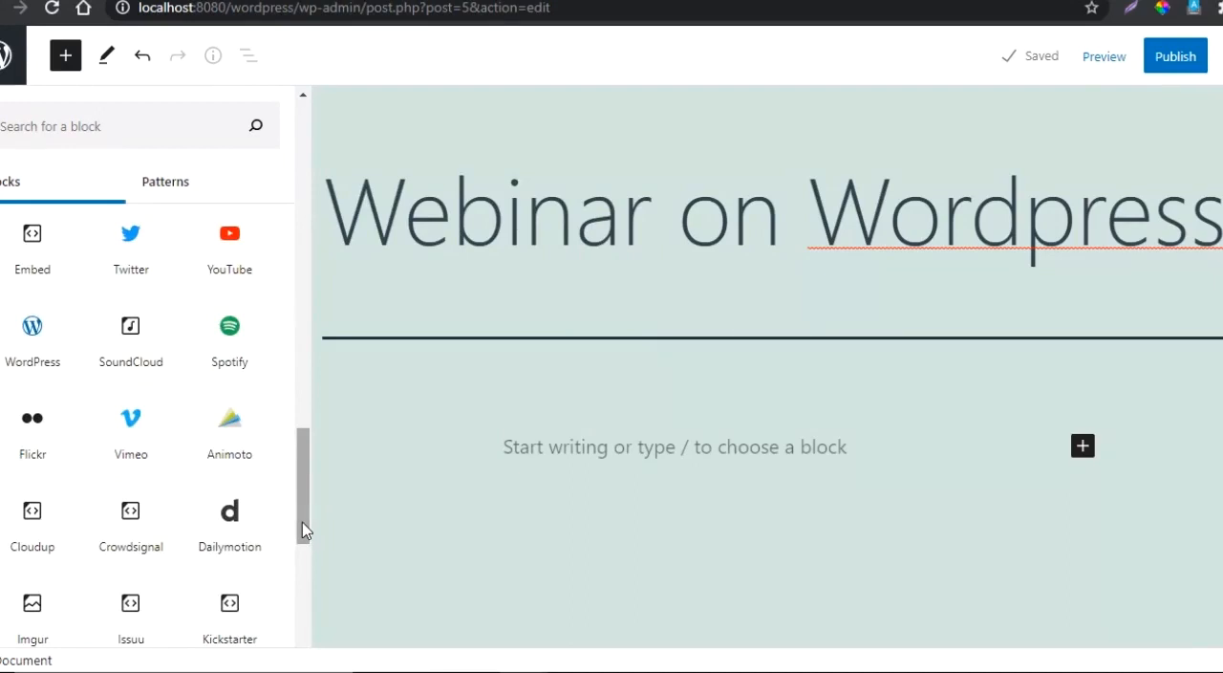
{"action": "mouse_move", "coordinate": [31, 247]}
{"action": "left_click_drag", "start_coordinate": [304, 463], "coordinate": [306, 539]}
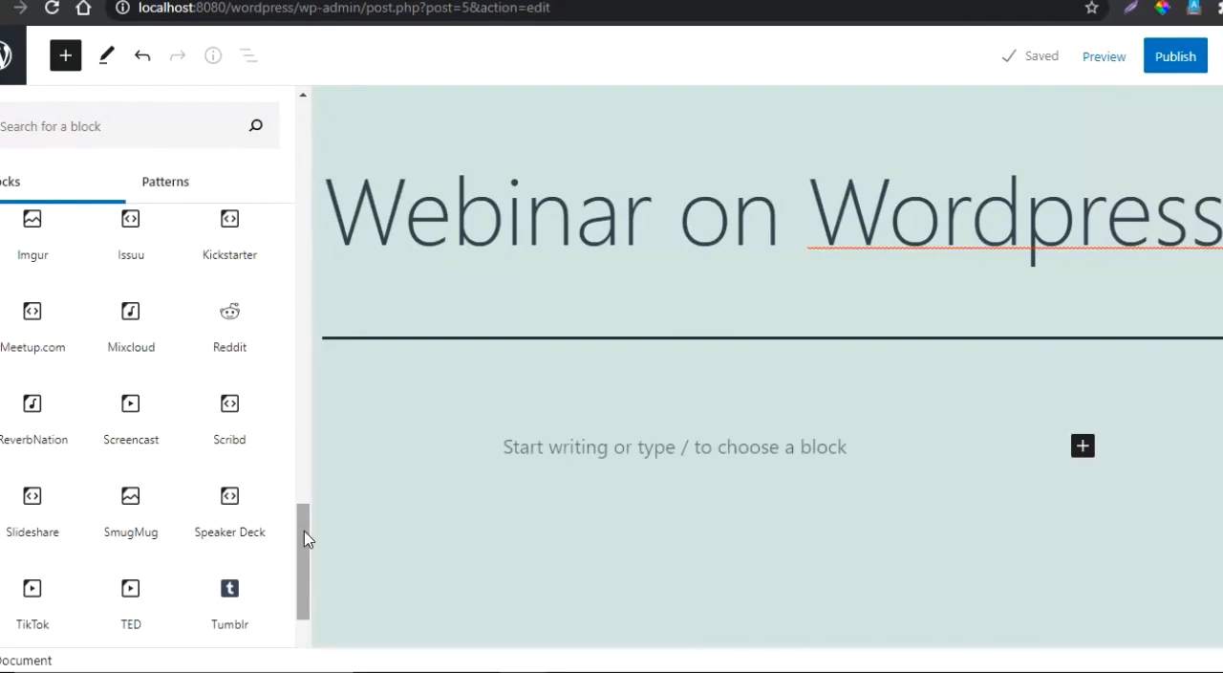
{"action": "left_click_drag", "start_coordinate": [304, 539], "coordinate": [308, 603]}
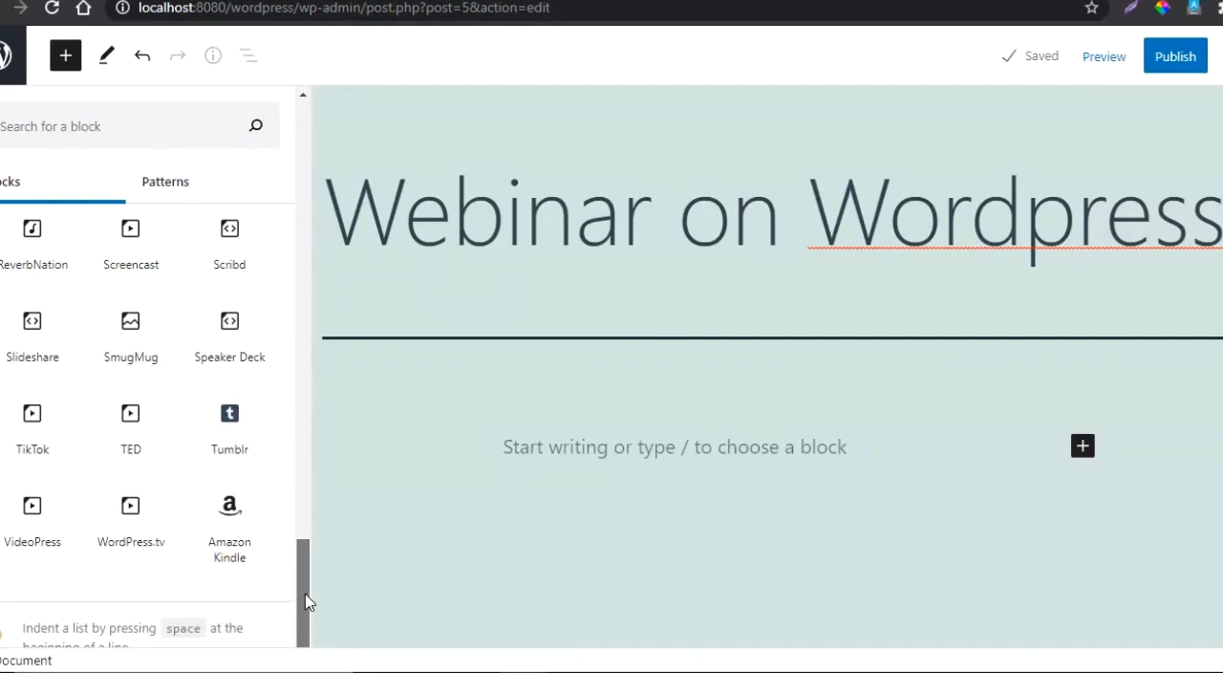
{"action": "left_click_drag", "start_coordinate": [306, 602], "coordinate": [318, 135]}
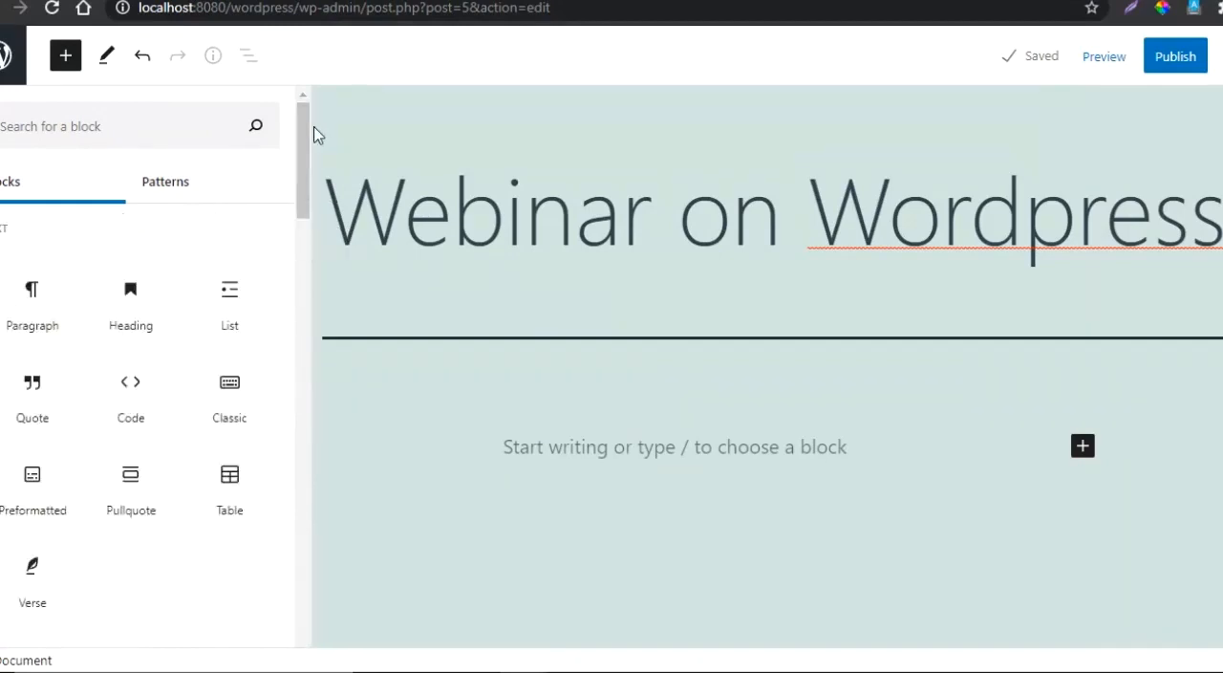
- Write the paragraph "Thanks for joining webinar on Wordpress." in the post body below the title
{"action": "left_click", "coordinate": [661, 441]}
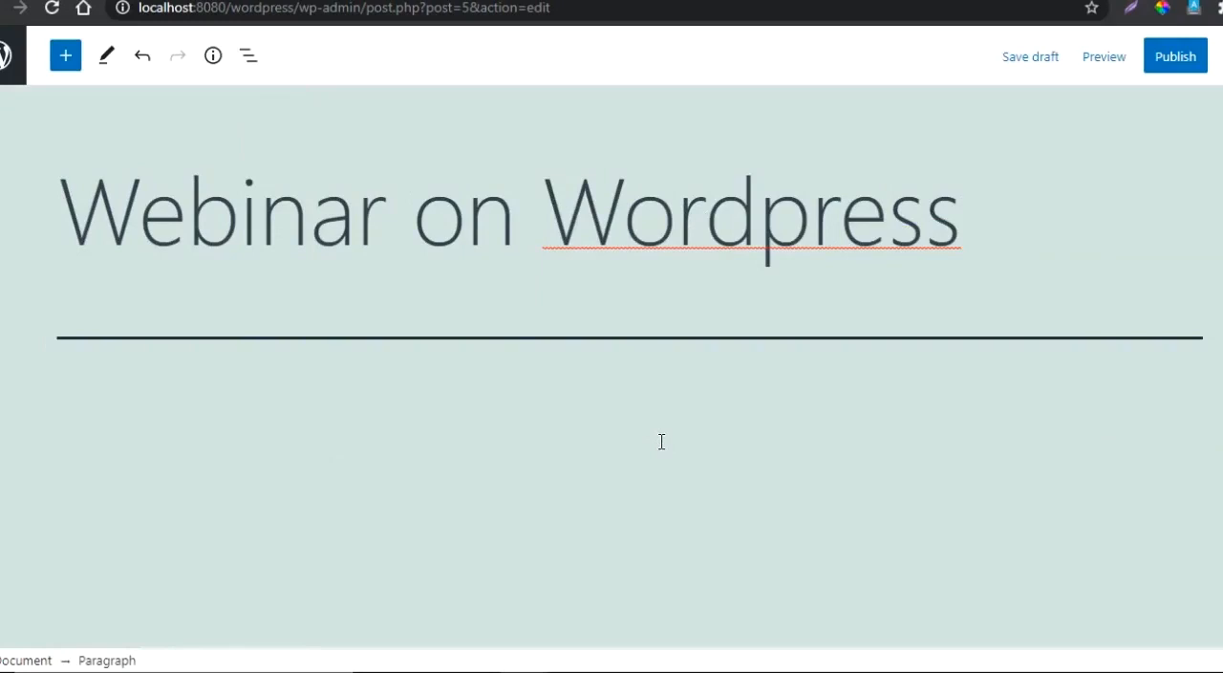
{"action": "type", "text": "Thanks for joinjing"}
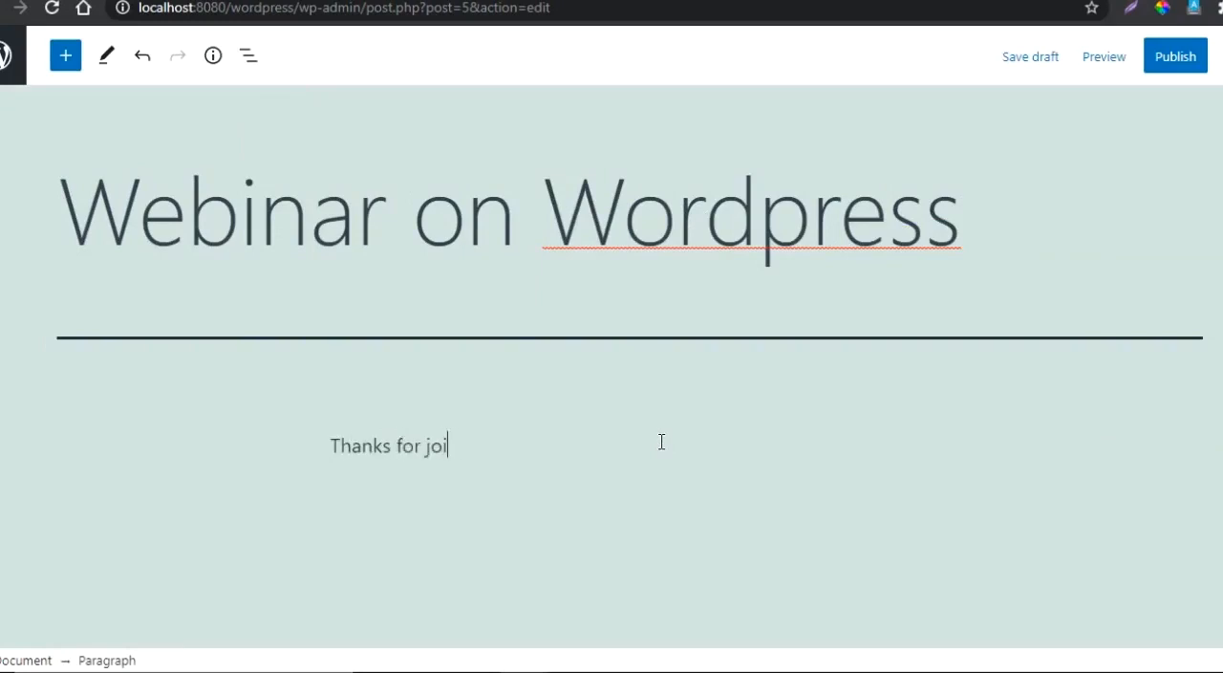
{"action": "key", "text": "BackSpace"}
{"action": "key", "text": "BackSpace"}
{"action": "key", "text": "BackSpace"}
{"action": "key", "text": "BackSpace"}
{"action": "key", "text": "BackSpace"}
{"action": "type", "text": "ing webin"}
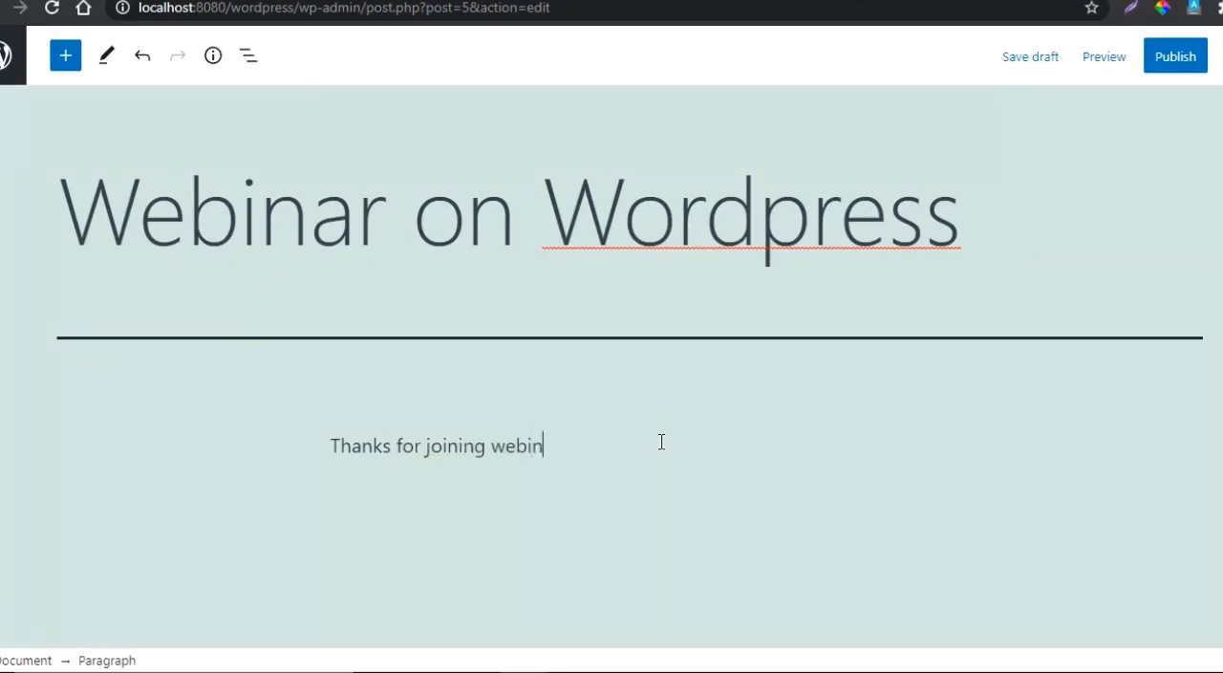
{"action": "type", "text": "ar on Wordpress"}
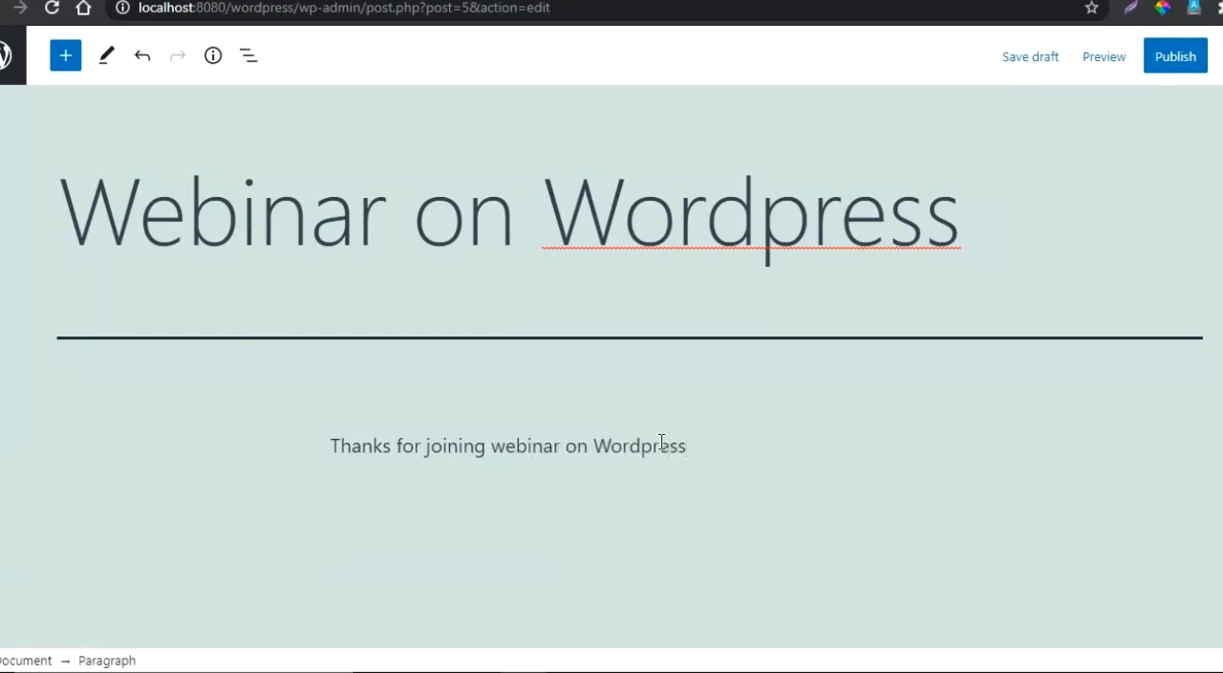
{"action": "type", "text": "."}
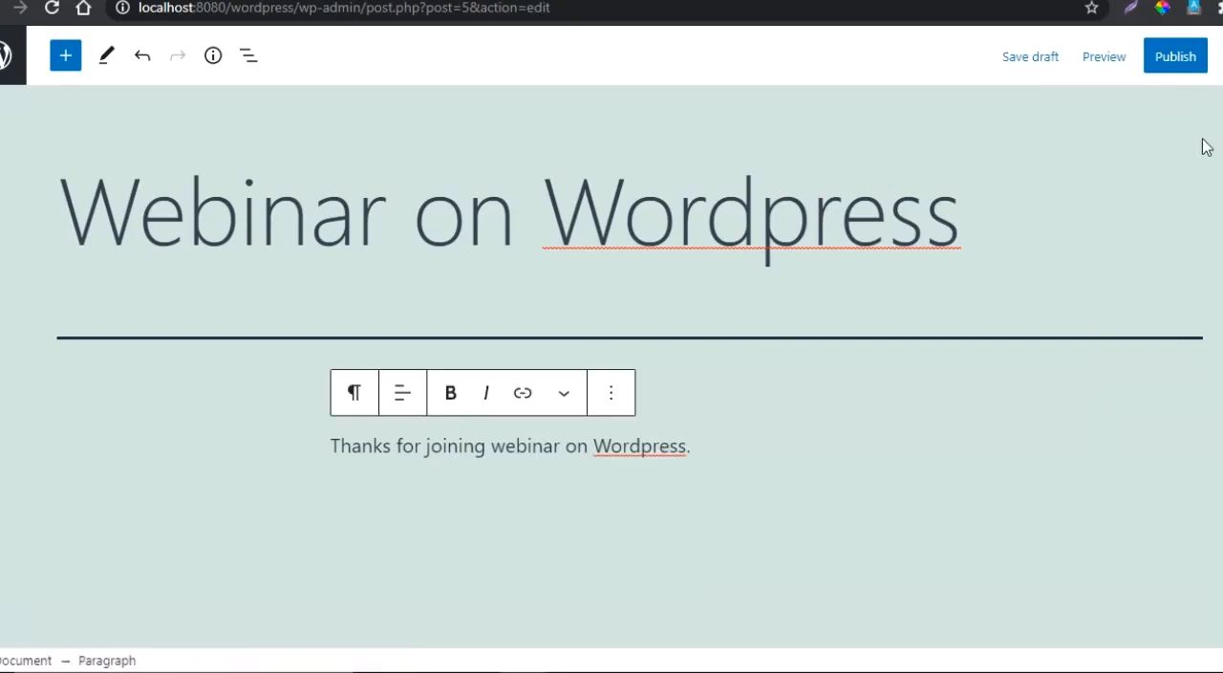
- Publish the post and reload the site's front page at localhost:8080/wordpress in the incognito browser window
{"action": "left_click", "coordinate": [1175, 57]}
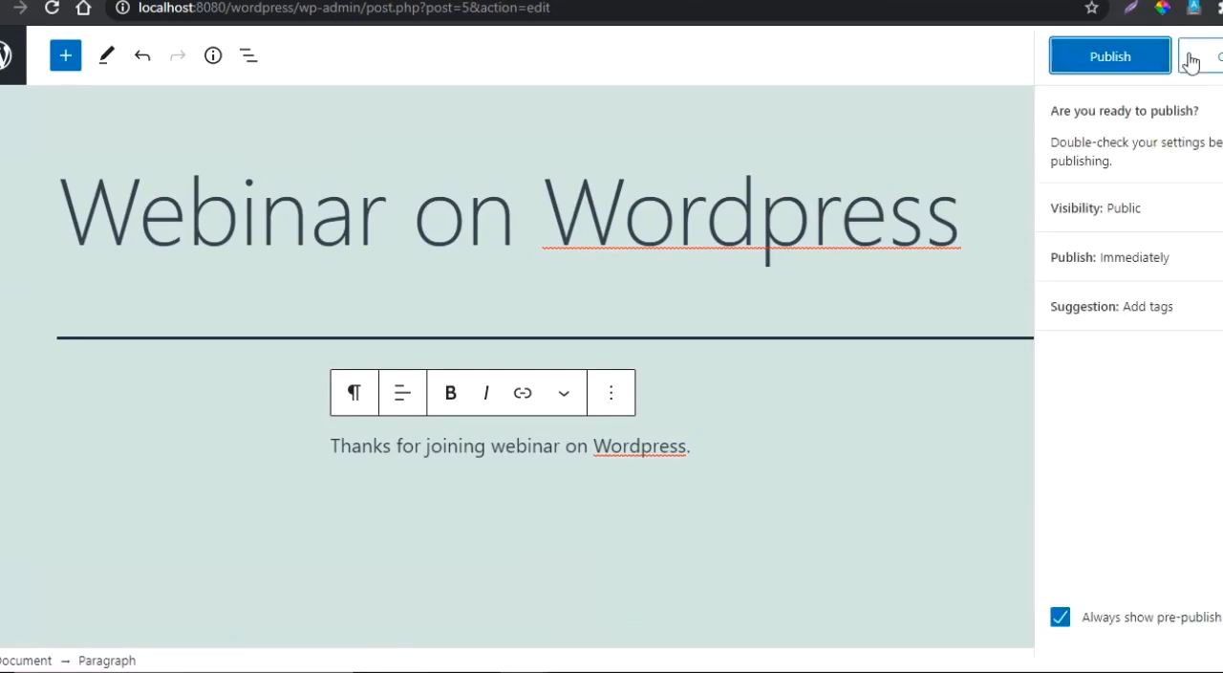
{"action": "left_click", "coordinate": [1119, 57]}
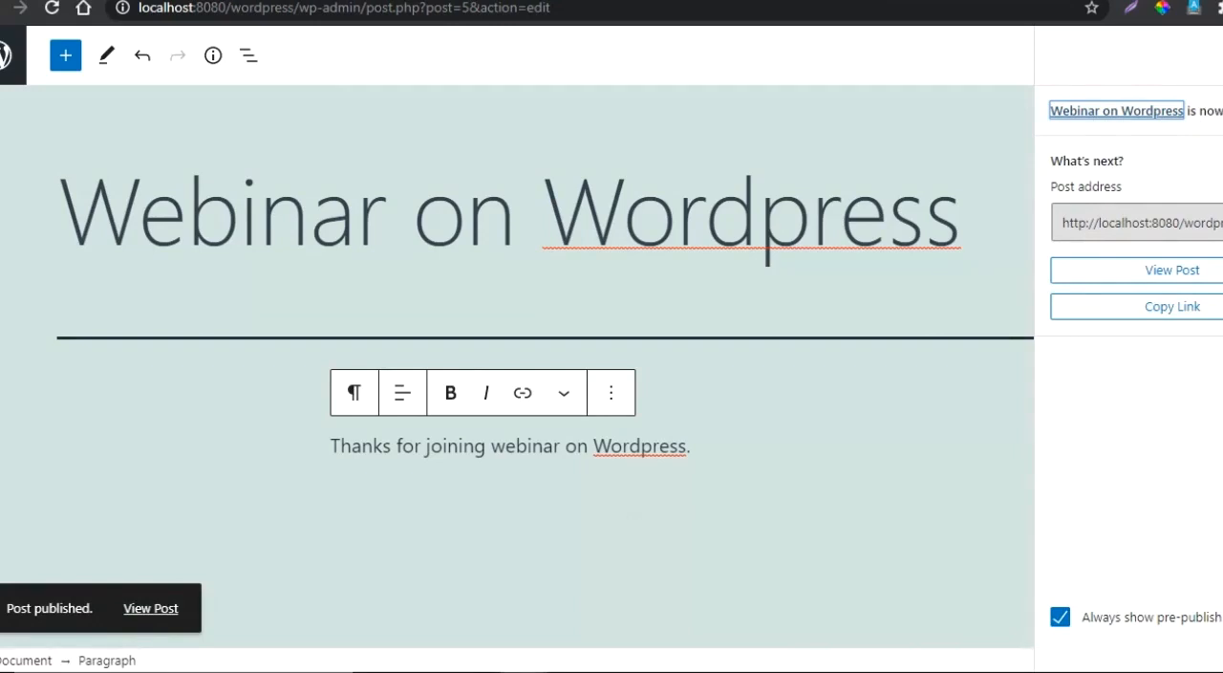
{"action": "mouse_move", "coordinate": [755, 623]}
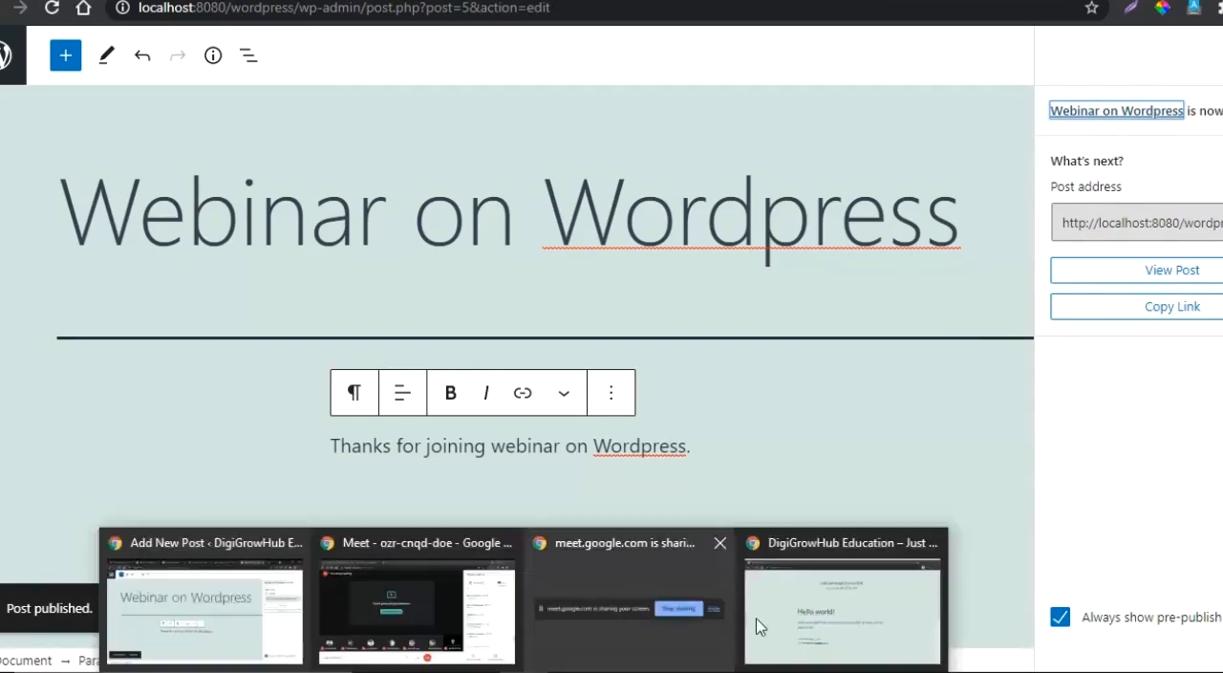
{"action": "left_click", "coordinate": [811, 626]}
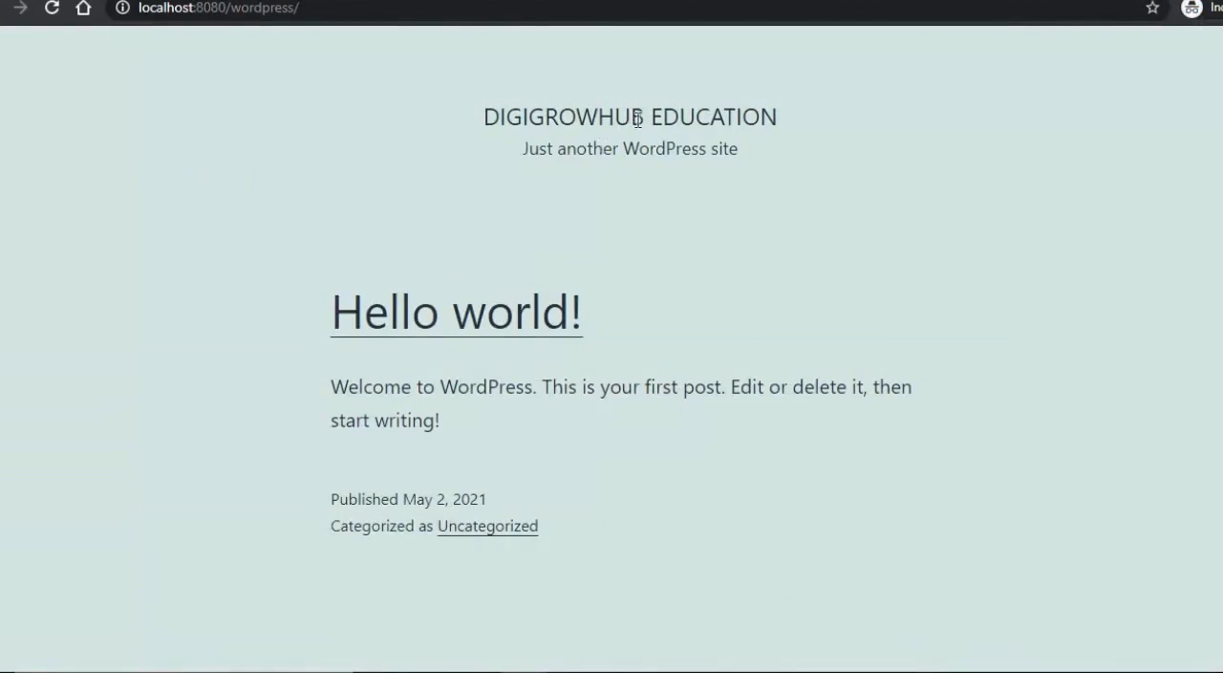
{"action": "left_click", "coordinate": [339, 9]}
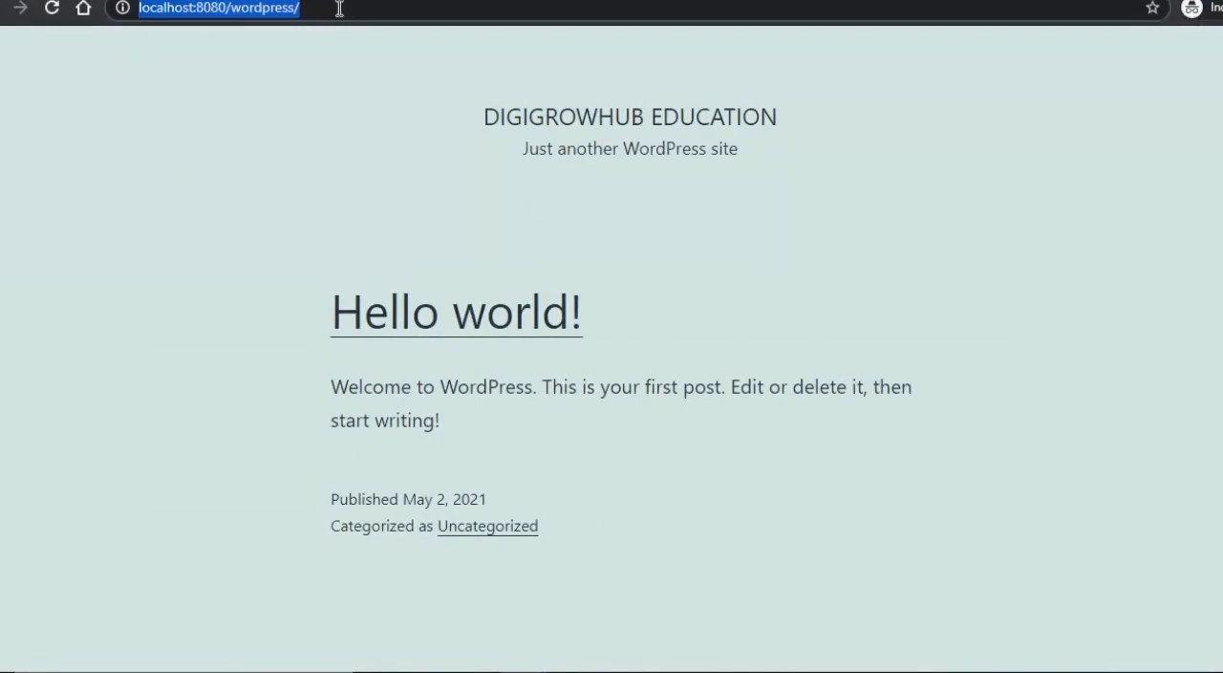
{"action": "key", "text": "Return"}
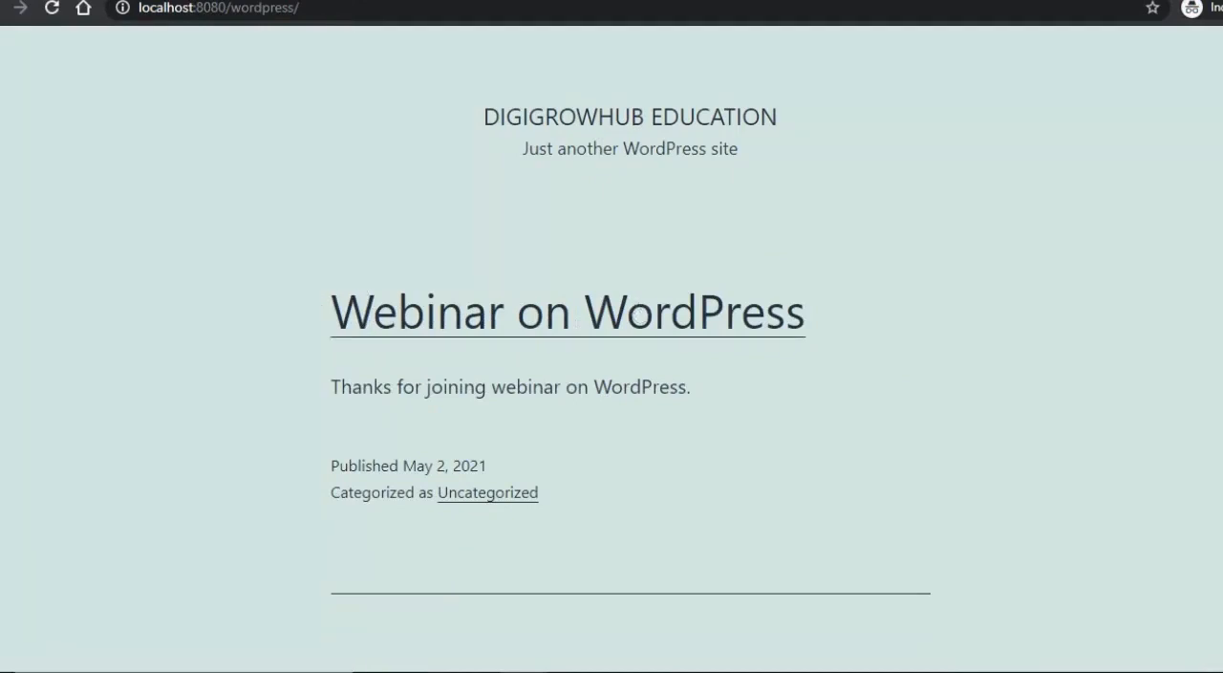
- Examine the webinar post on the front page, highlighting its title, text, publication date and category
{"action": "scroll", "coordinate": [612, 382], "scroll_direction": "down", "scroll_amount": 2}
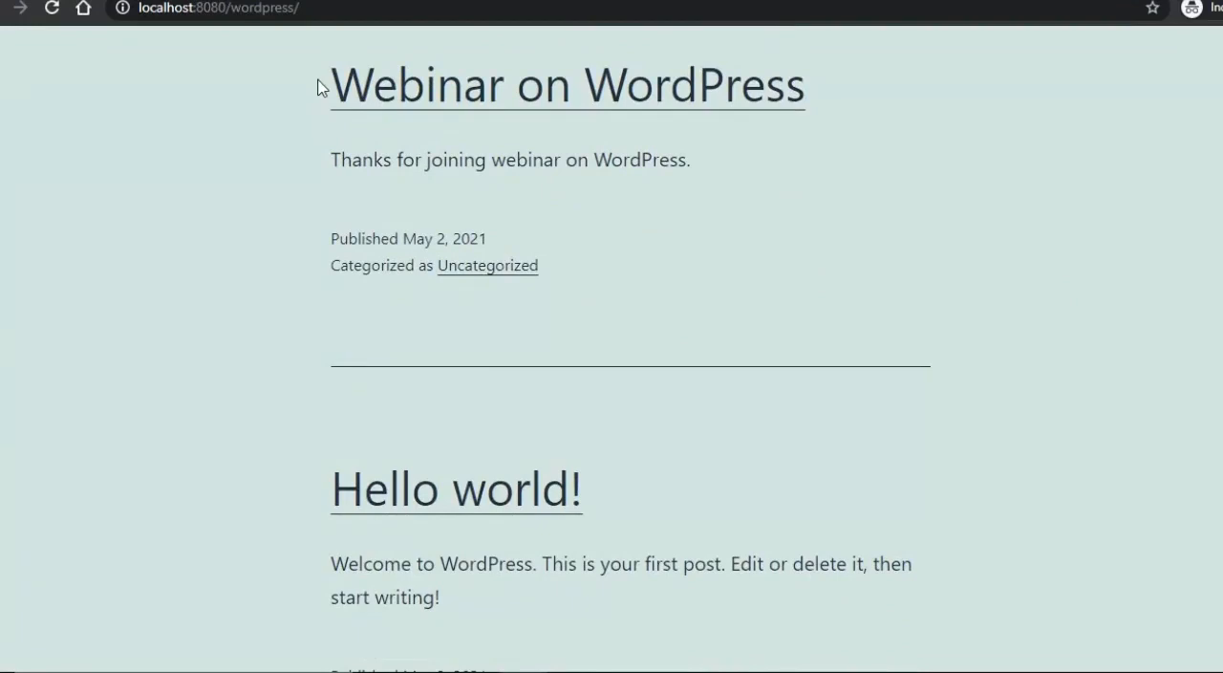
{"action": "left_click_drag", "start_coordinate": [319, 86], "coordinate": [592, 284]}
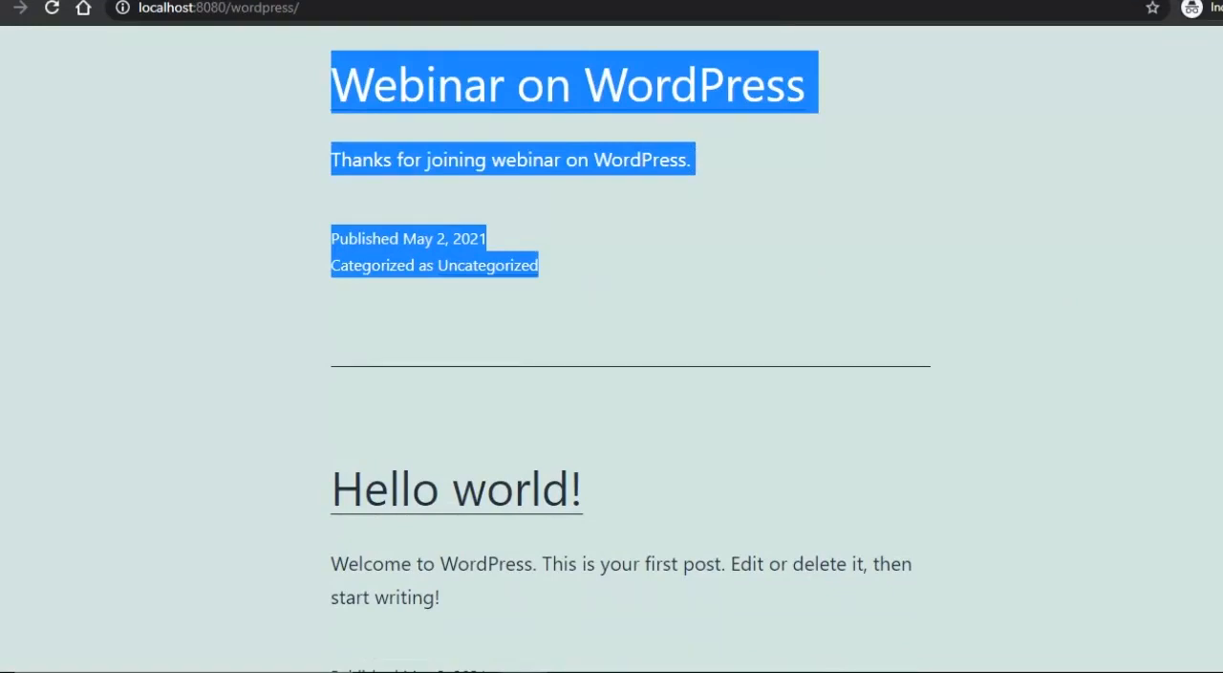
{"action": "scroll", "coordinate": [611, 344], "scroll_direction": "up", "scroll_amount": 3}
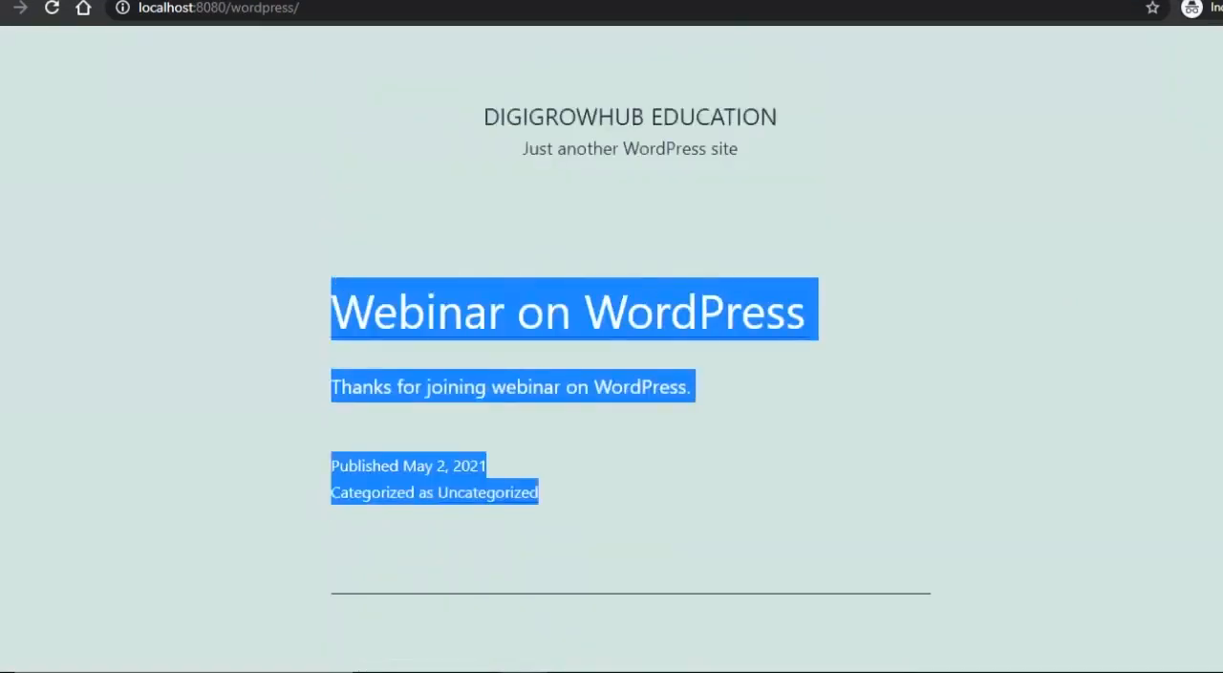
{"action": "left_click", "coordinate": [601, 227]}
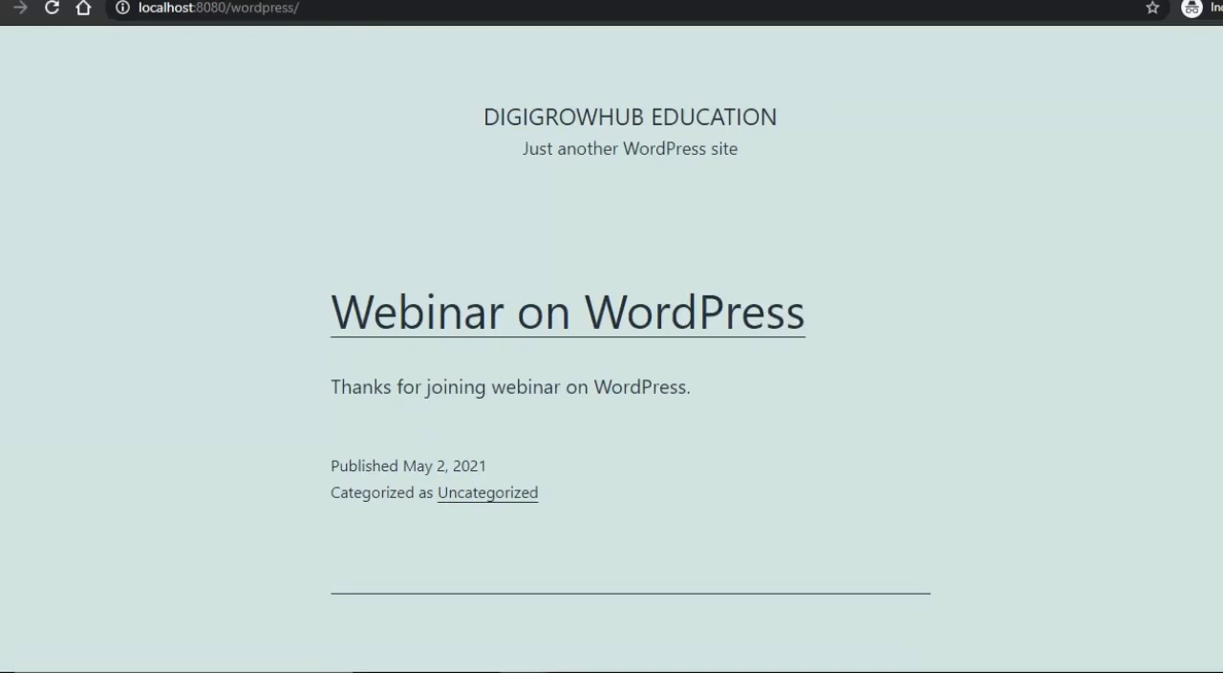
{"action": "scroll", "coordinate": [631, 367], "scroll_direction": "down", "scroll_amount": 3}
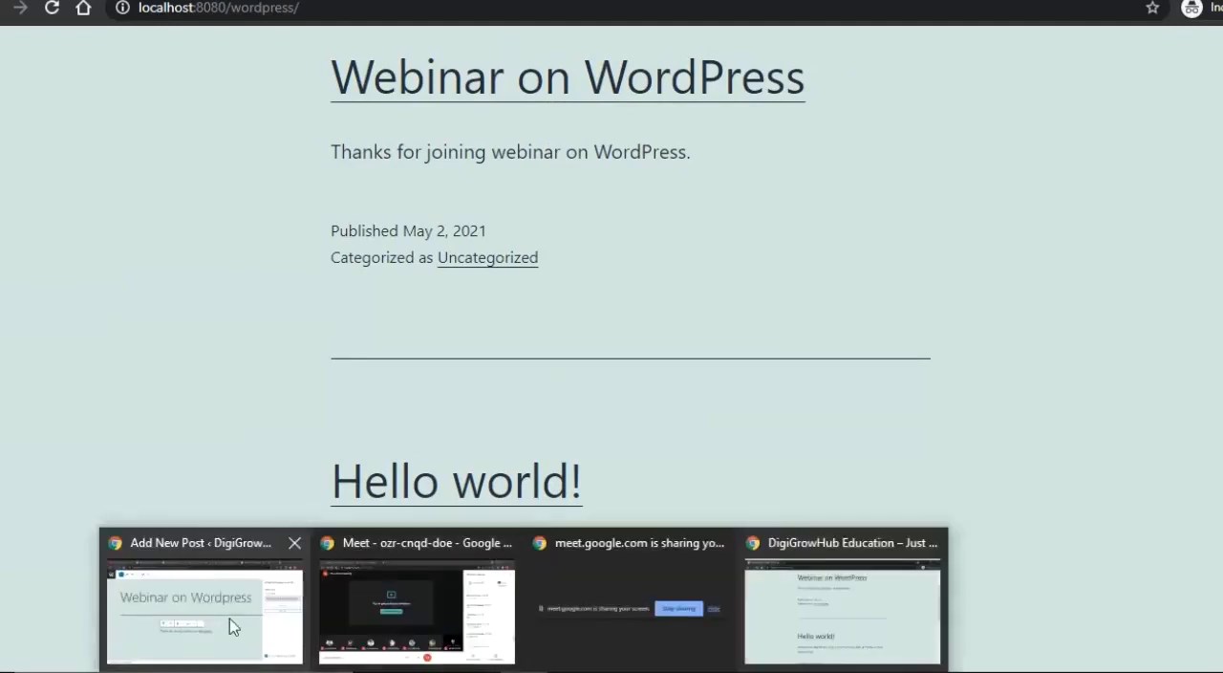
- Return to the post editor window, close the post-publish details, and add an Image block below the paragraph
{"action": "left_click", "coordinate": [231, 619]}
{"action": "left_click", "coordinate": [850, 416]}
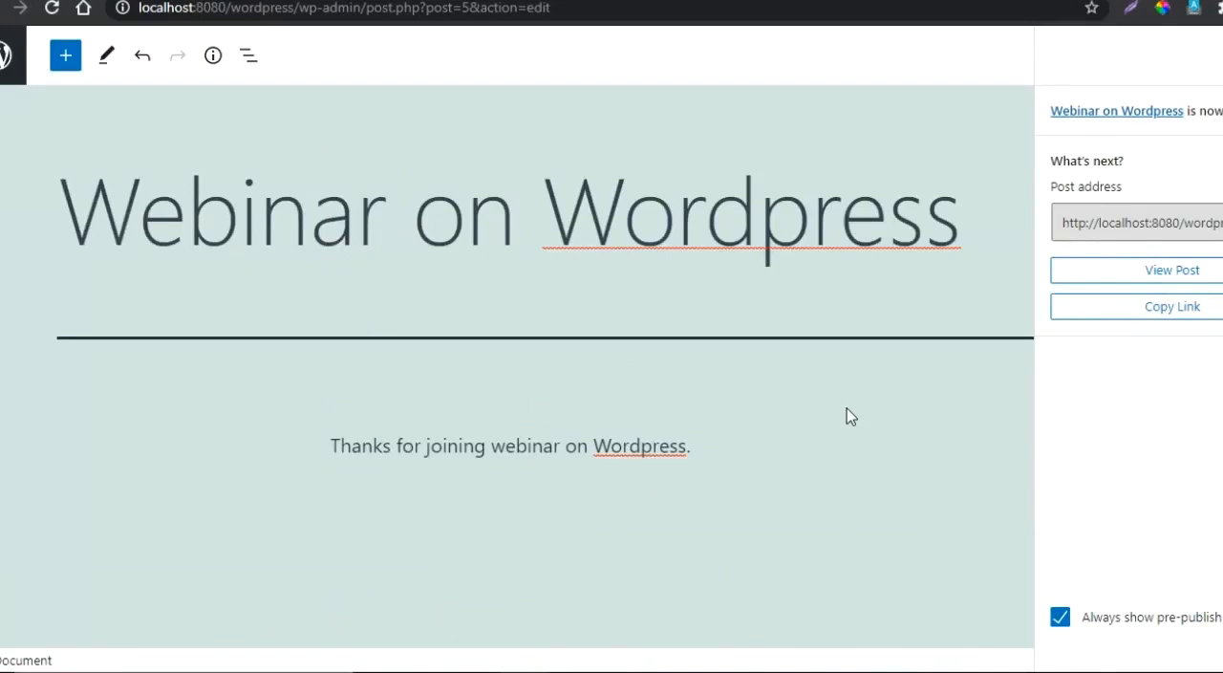
{"action": "left_click", "coordinate": [1222, 55]}
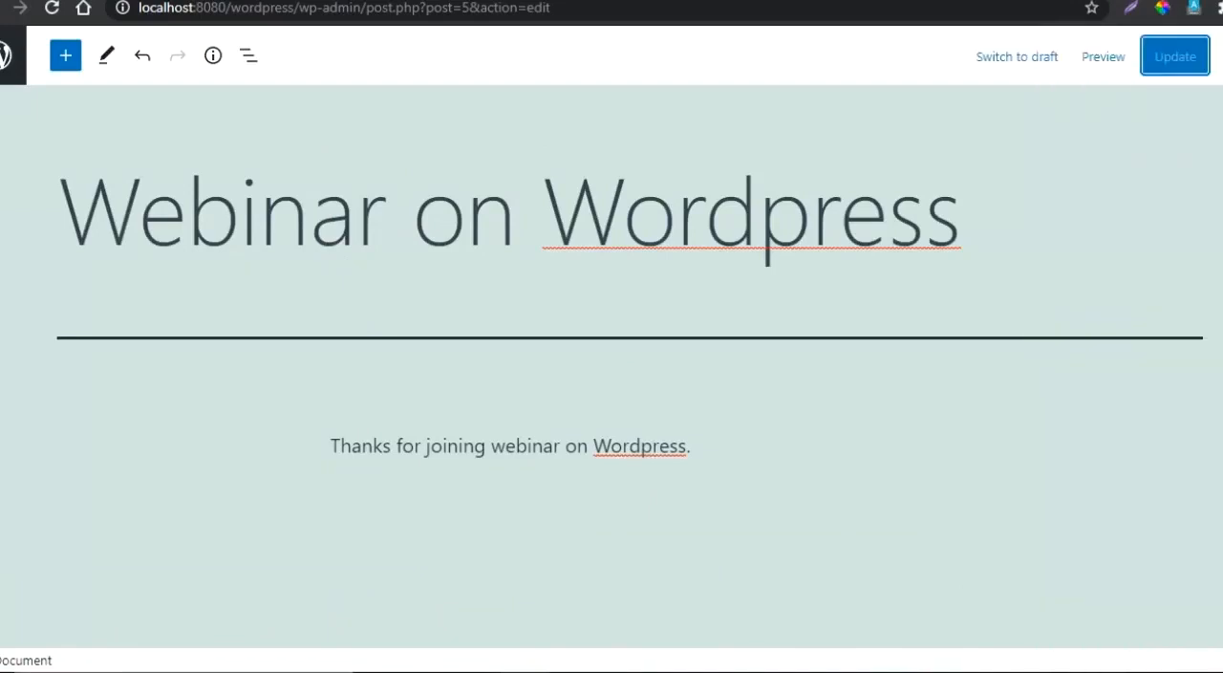
{"action": "left_click", "coordinate": [66, 56]}
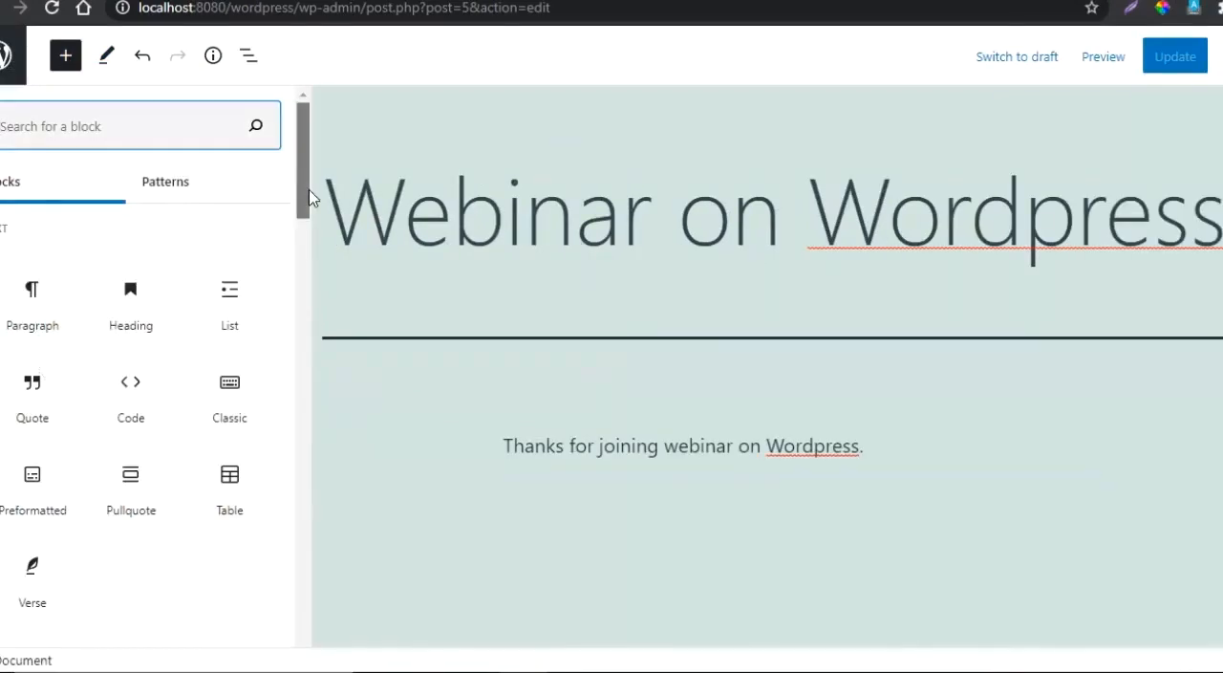
{"action": "left_click_drag", "start_coordinate": [308, 198], "coordinate": [308, 279]}
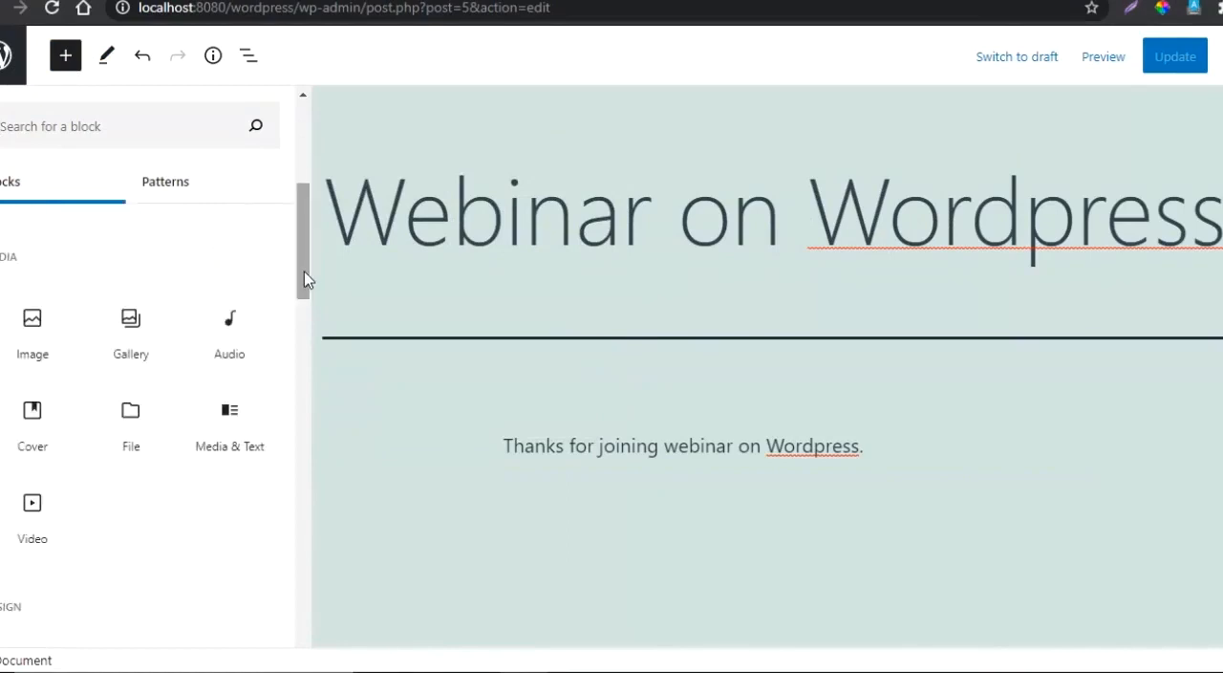
{"action": "left_click", "coordinate": [29, 335]}
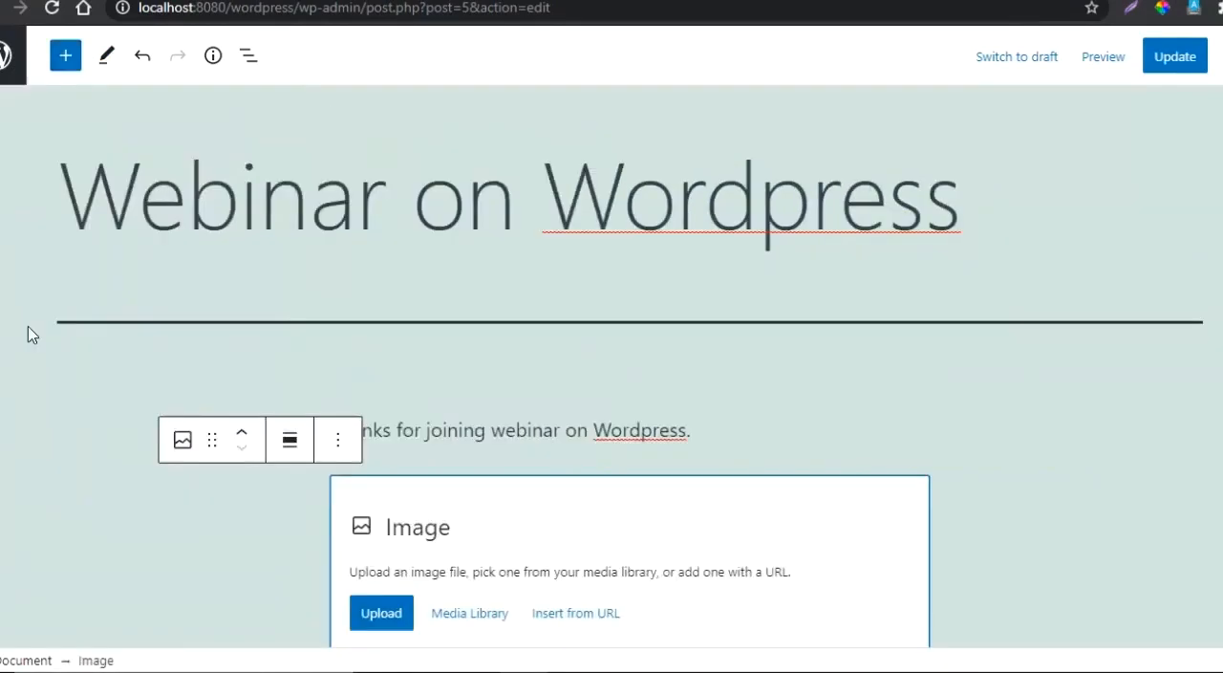
{"action": "left_click", "coordinate": [392, 614]}
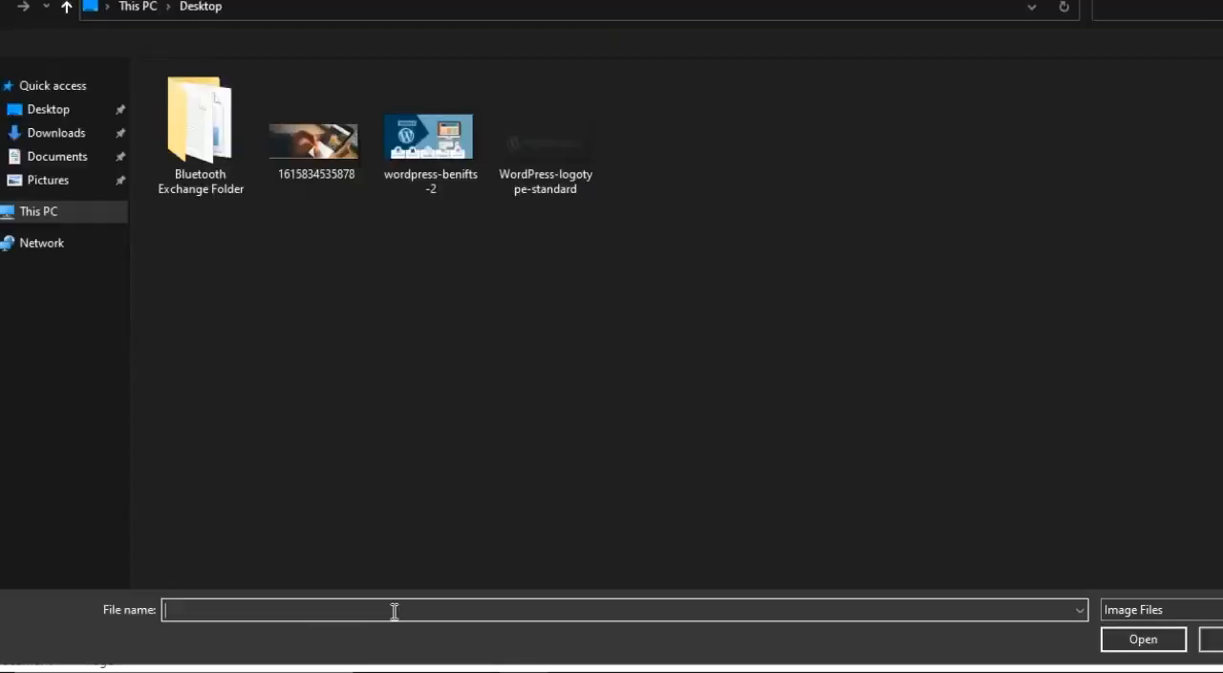
{"action": "left_click", "coordinate": [341, 163]}
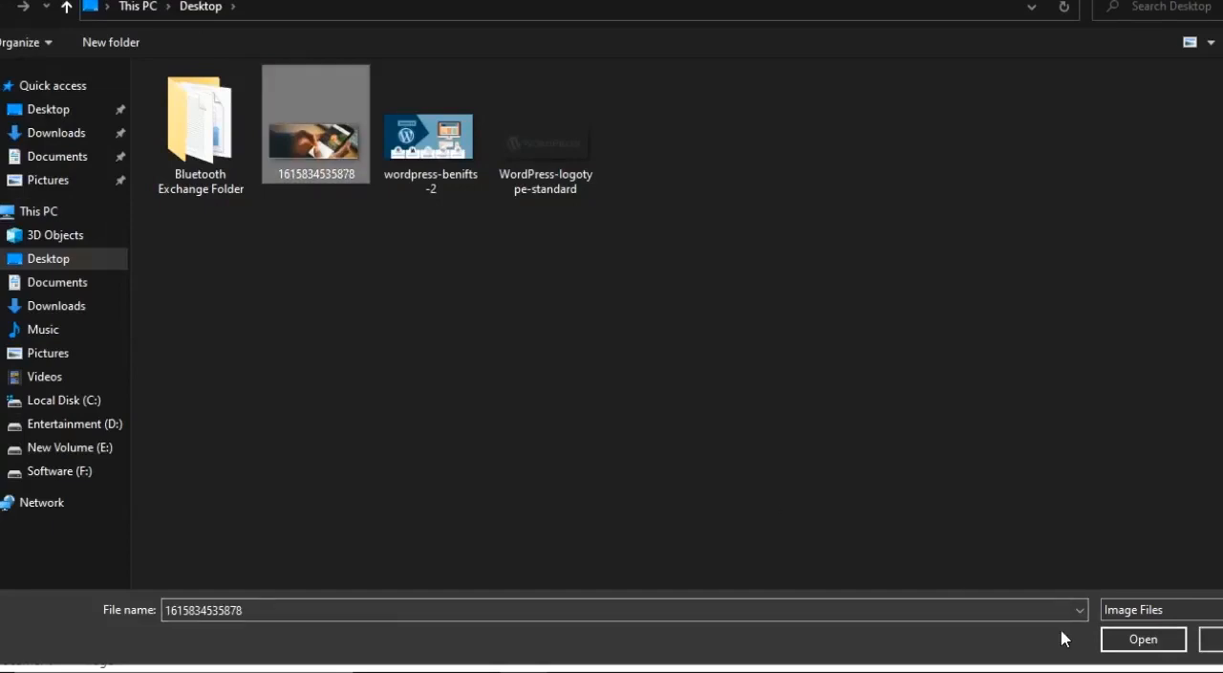
{"action": "left_click", "coordinate": [1143, 639]}
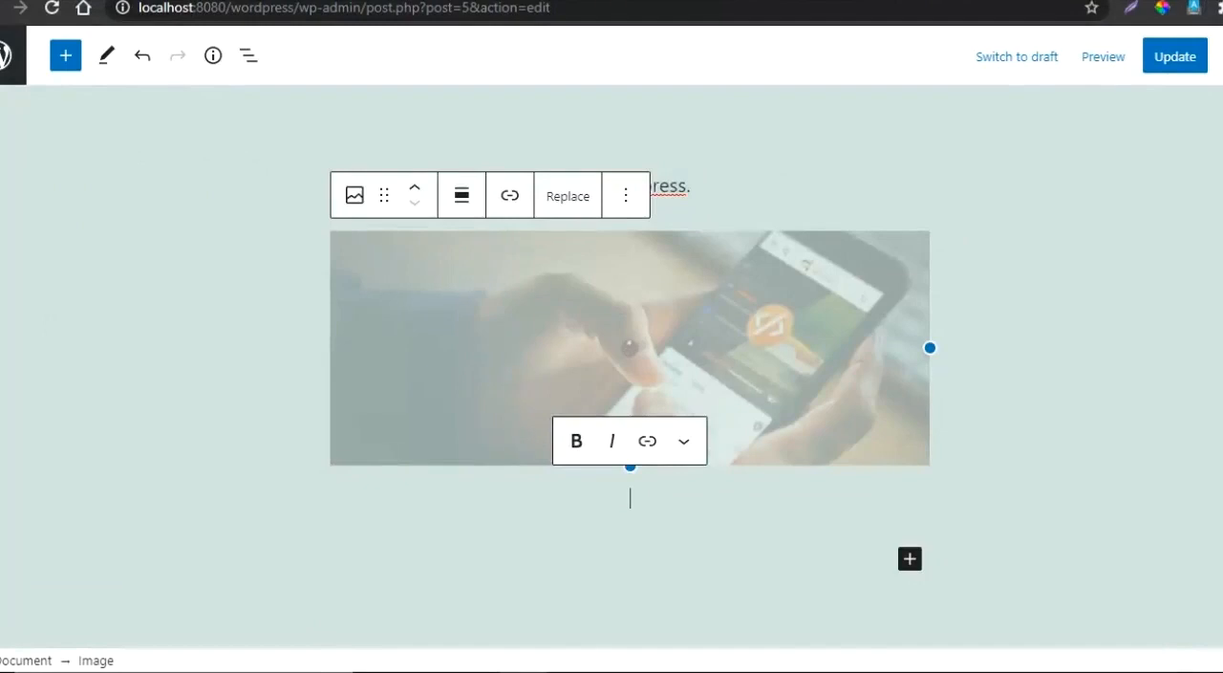
{"action": "scroll", "coordinate": [630, 366], "scroll_direction": "down", "scroll_amount": 1}
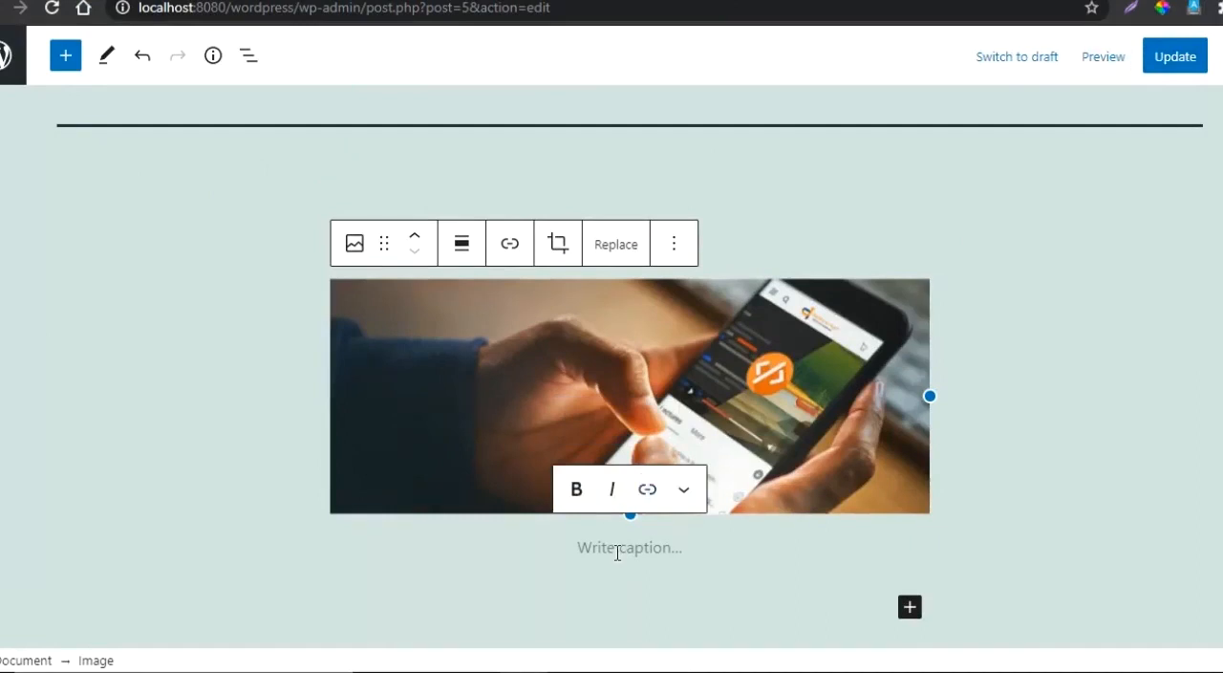
{"action": "left_click", "coordinate": [1043, 417]}
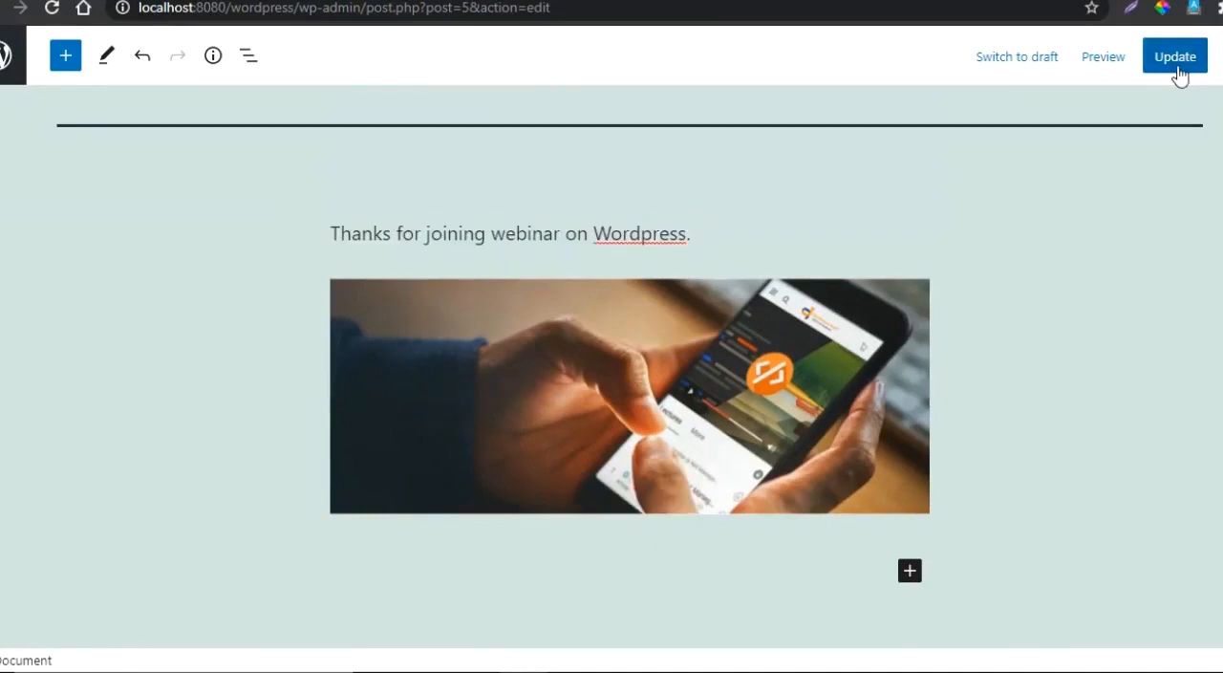
- Look over the post with its new image and update the published post
{"action": "scroll", "coordinate": [612, 363], "scroll_direction": "up", "scroll_amount": 3}
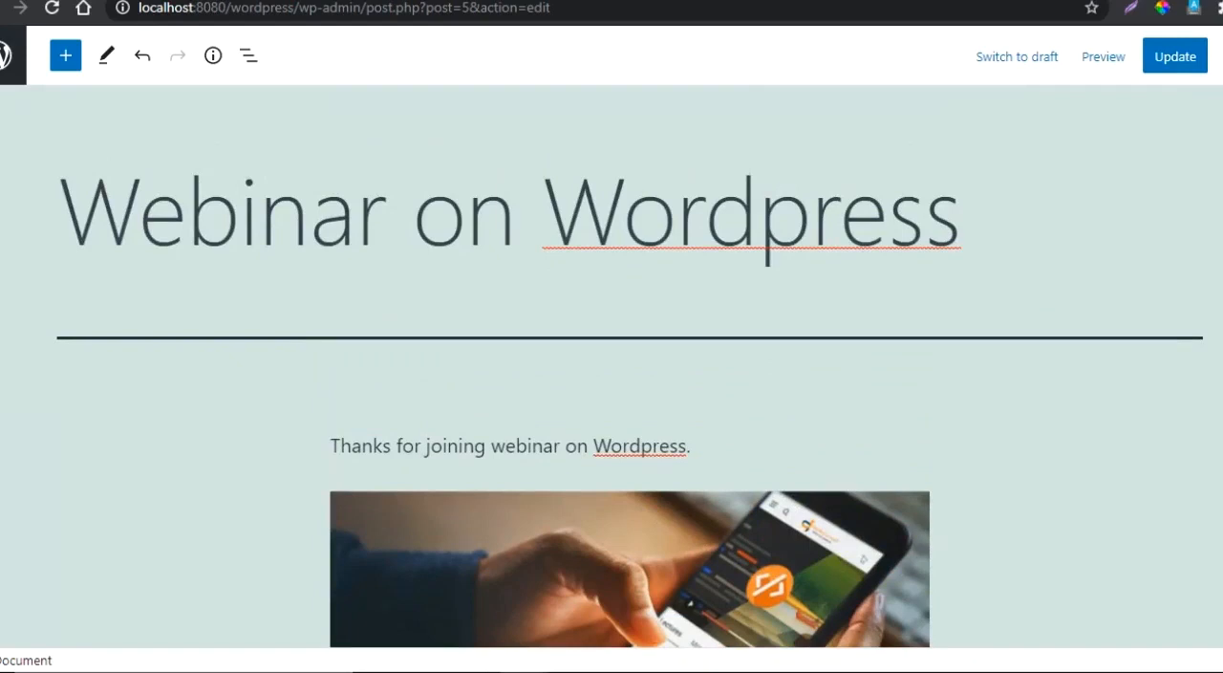
{"action": "scroll", "coordinate": [612, 382], "scroll_direction": "down", "scroll_amount": 2}
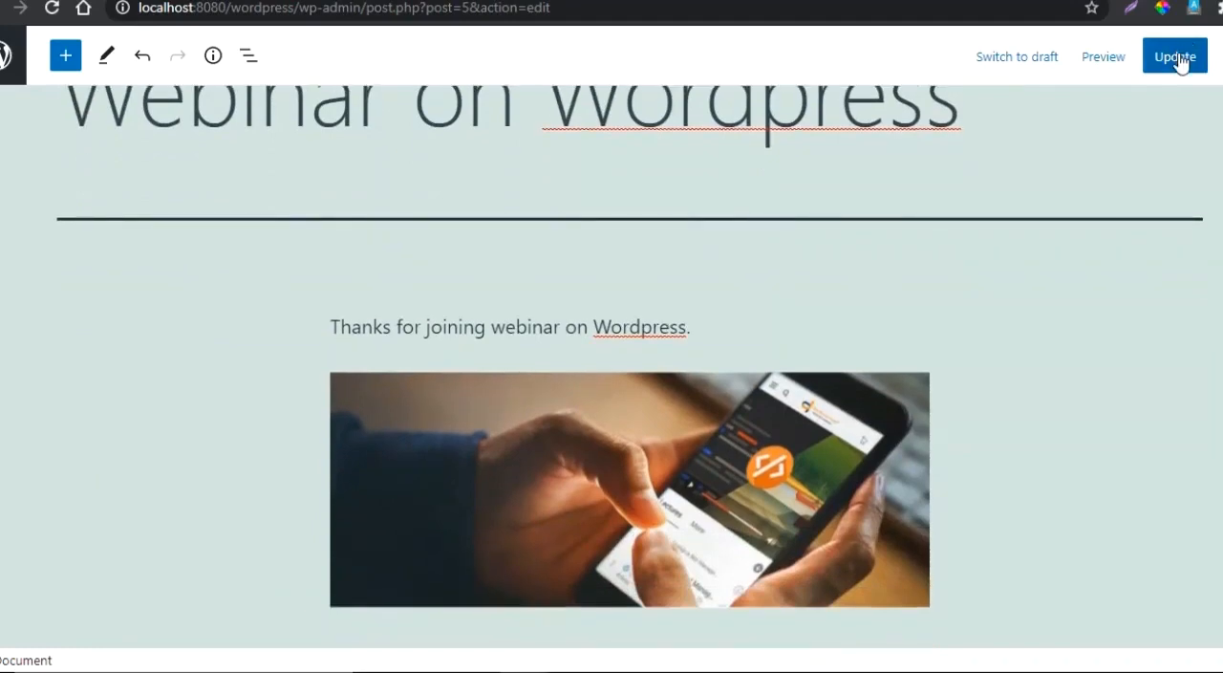
{"action": "left_click", "coordinate": [1181, 59]}
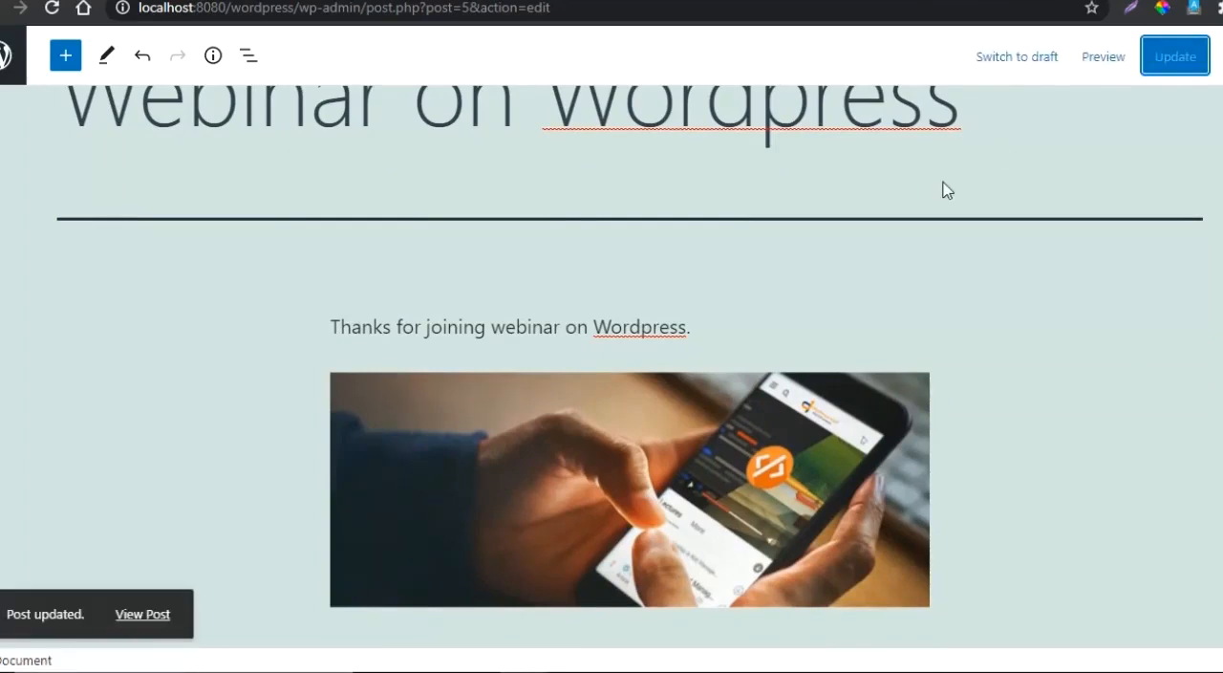
- Switch to the incognito browser window and reload the front page at localhost:8080/wordpress to check the updated post
{"action": "mouse_move", "coordinate": [549, 669]}
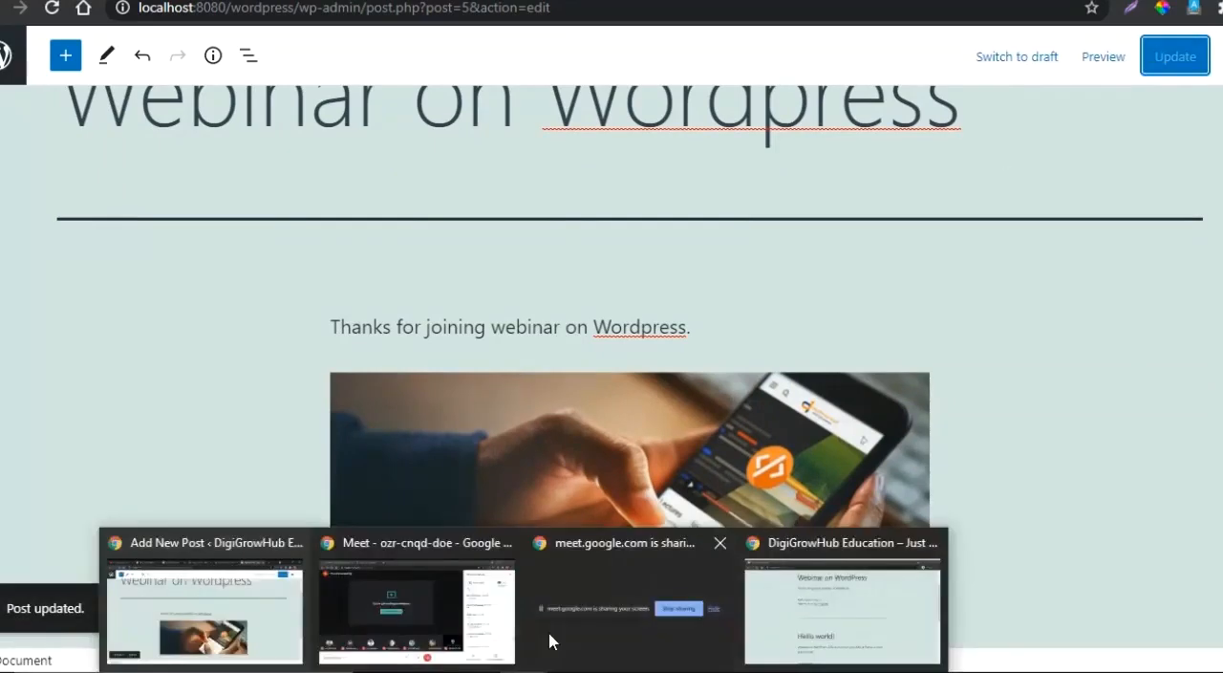
{"action": "left_click", "coordinate": [779, 628]}
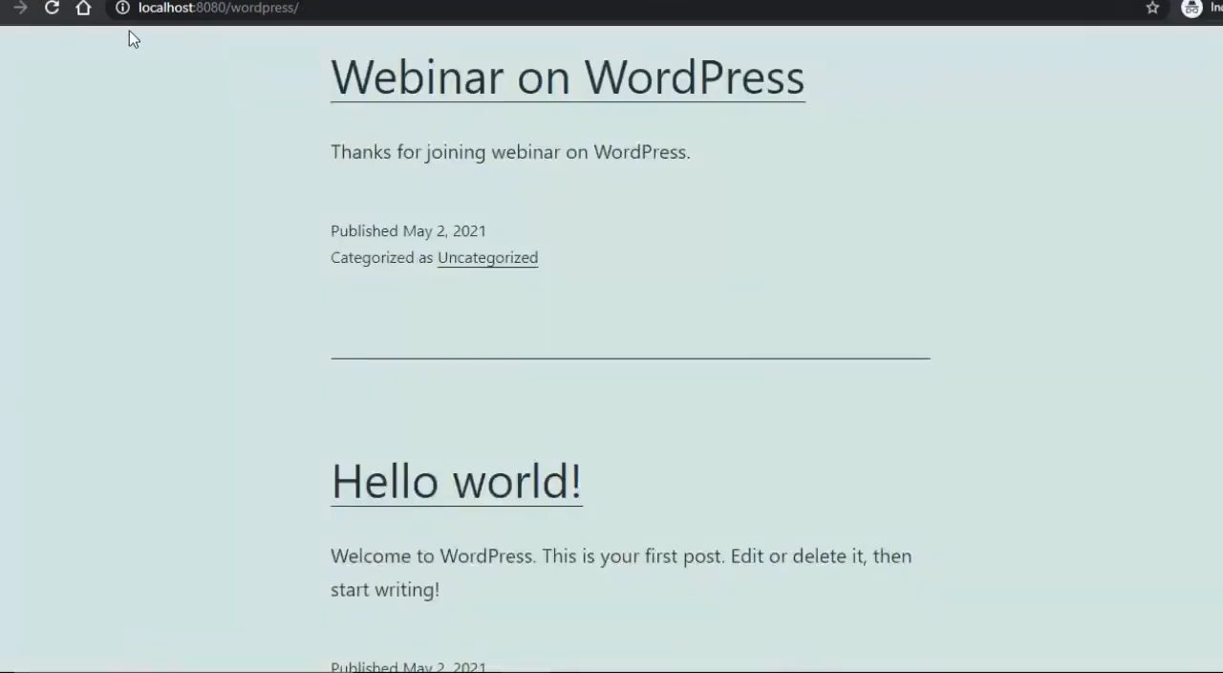
{"action": "left_click", "coordinate": [52, 11]}
{"action": "left_click", "coordinate": [304, 8]}
{"action": "key", "text": "Return"}
{"action": "scroll", "coordinate": [611, 382], "scroll_direction": "up", "scroll_amount": 3}
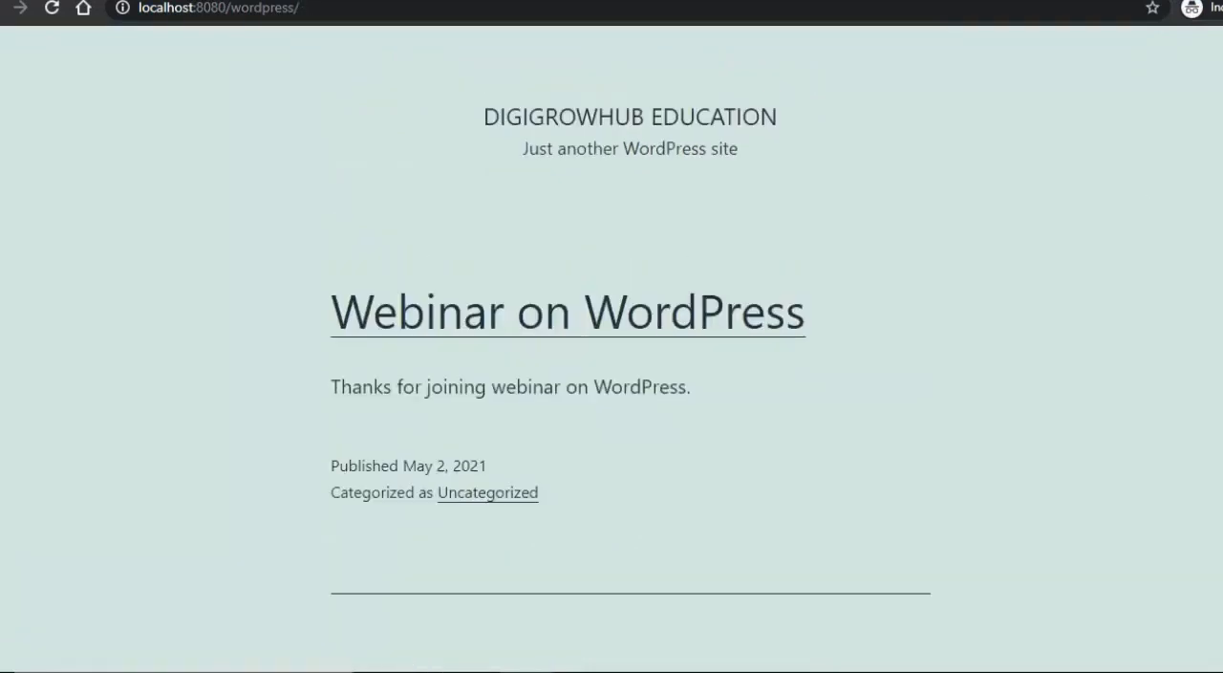
{"action": "left_click", "coordinate": [319, 9]}
{"action": "key", "text": "Return"}
- Load the copied front page address in a new incognito tab, check the webinar post there, and return to the editor
{"action": "left_click", "coordinate": [386, 11]}
{"action": "key", "text": "ctrl+c"}
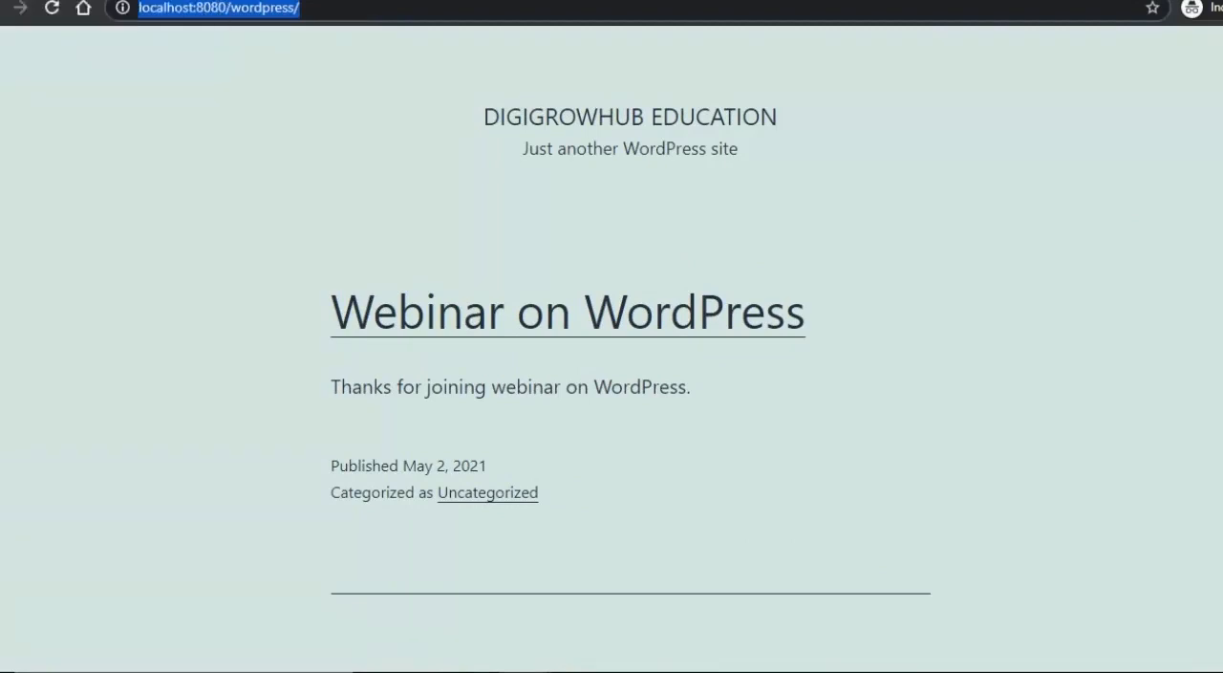
{"action": "key", "text": "ctrl+t"}
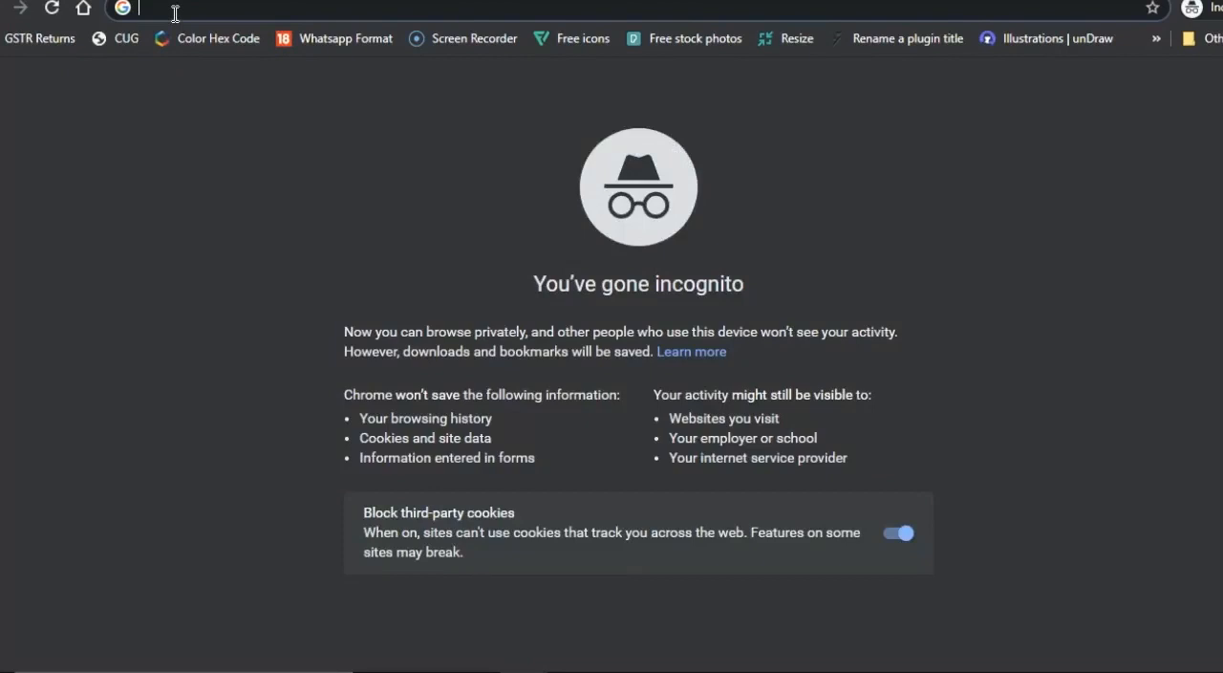
{"action": "key", "text": "ctrl+v"}
{"action": "key", "text": "Return"}
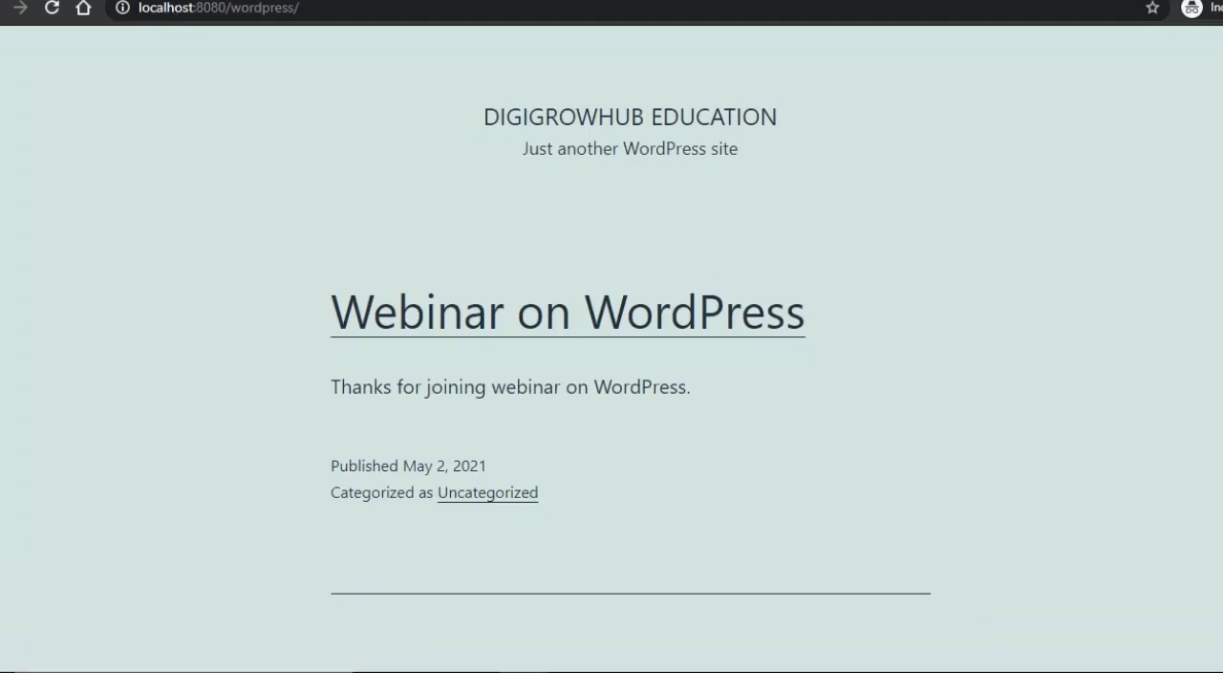
{"action": "scroll", "coordinate": [611, 382], "scroll_direction": "down", "scroll_amount": 2}
{"action": "scroll", "coordinate": [612, 382], "scroll_direction": "up", "scroll_amount": 2}
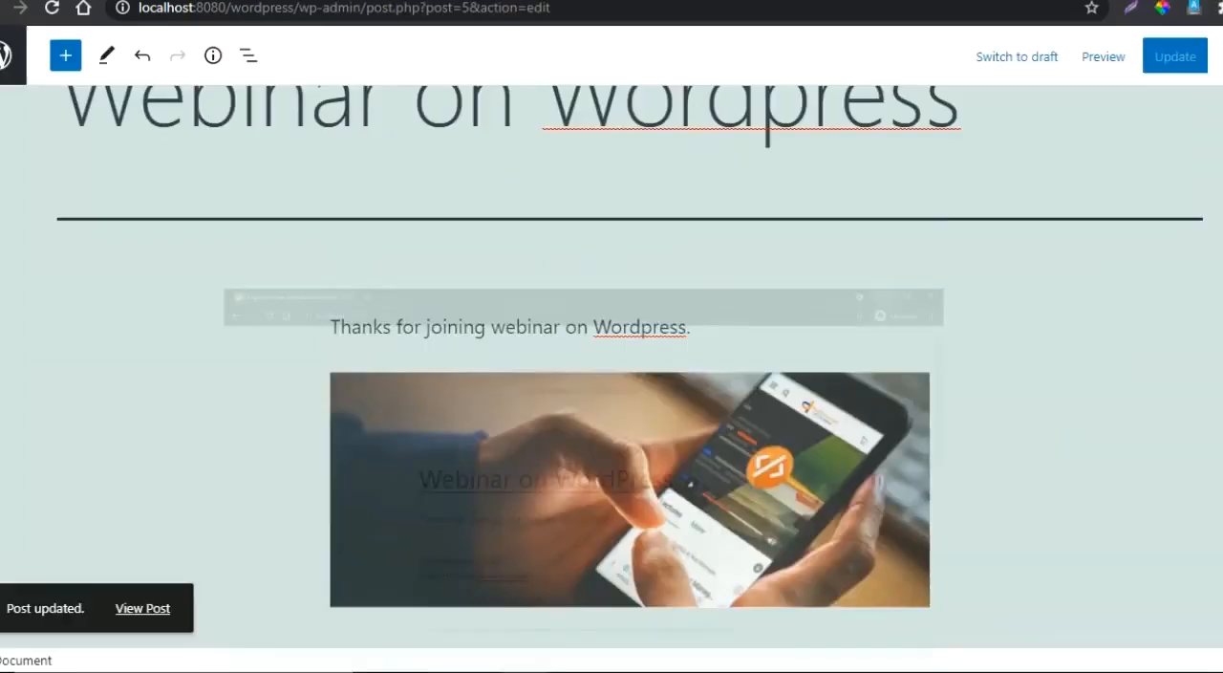
{"action": "scroll", "coordinate": [611, 382], "scroll_direction": "down", "scroll_amount": 2}
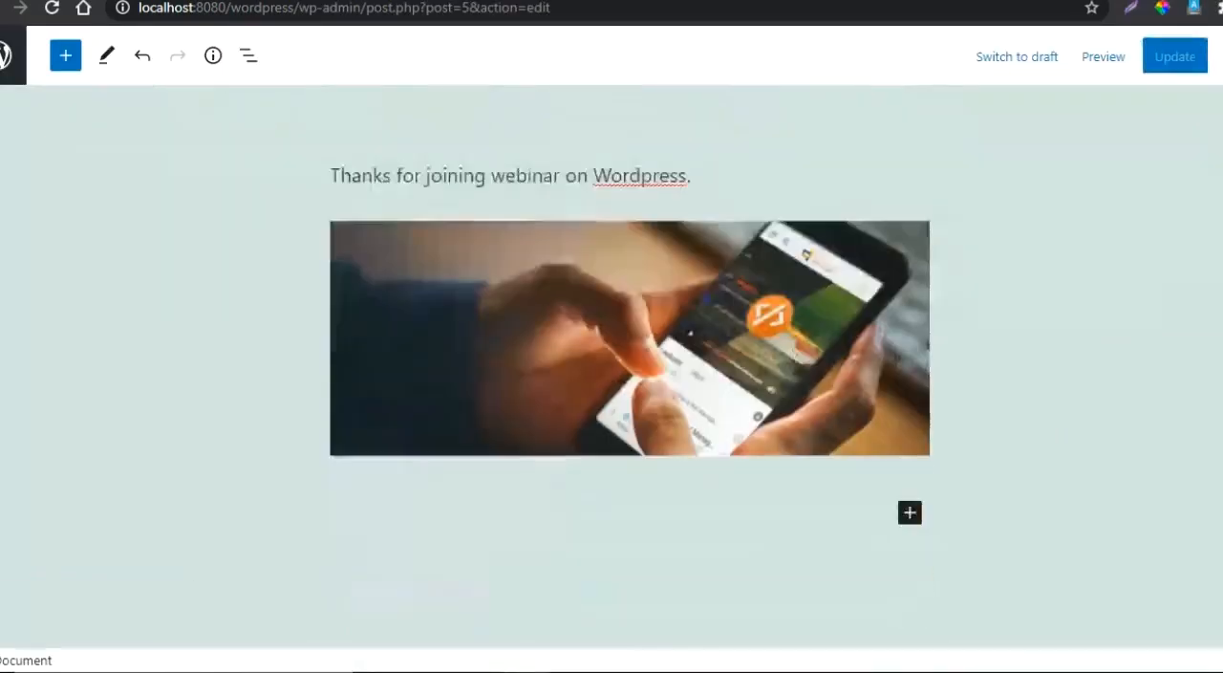
{"action": "scroll", "coordinate": [612, 382], "scroll_direction": "up", "scroll_amount": 3}
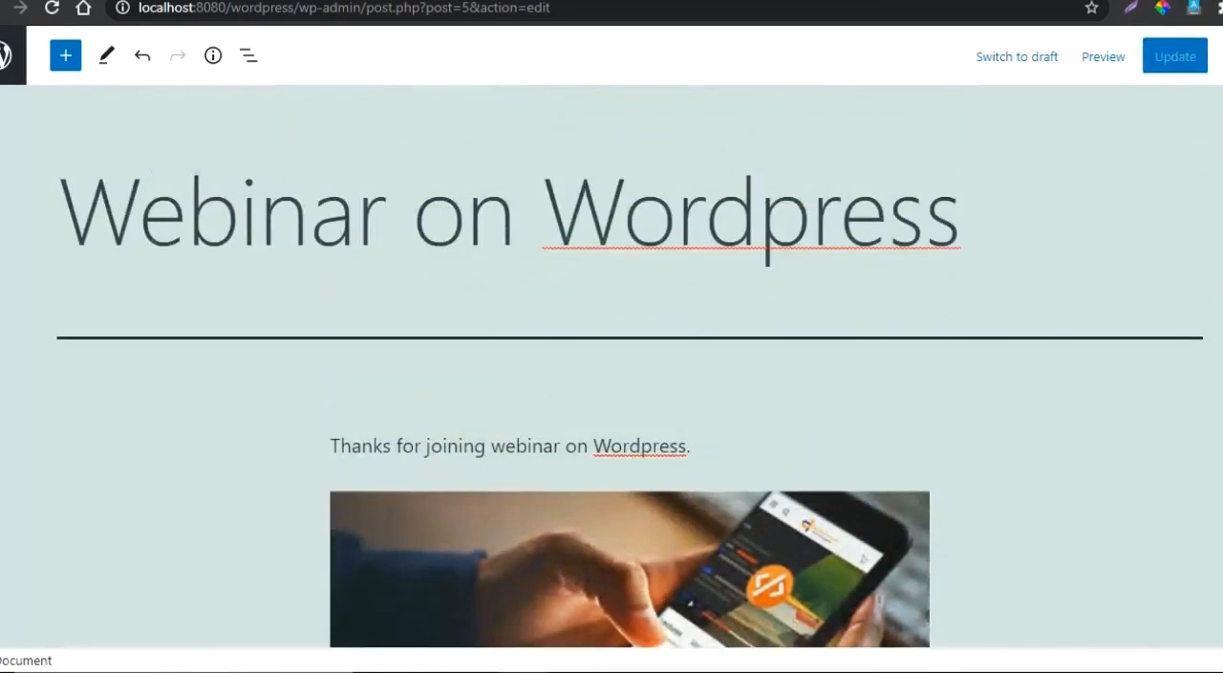
{"action": "scroll", "coordinate": [611, 382], "scroll_direction": "down", "scroll_amount": 3}
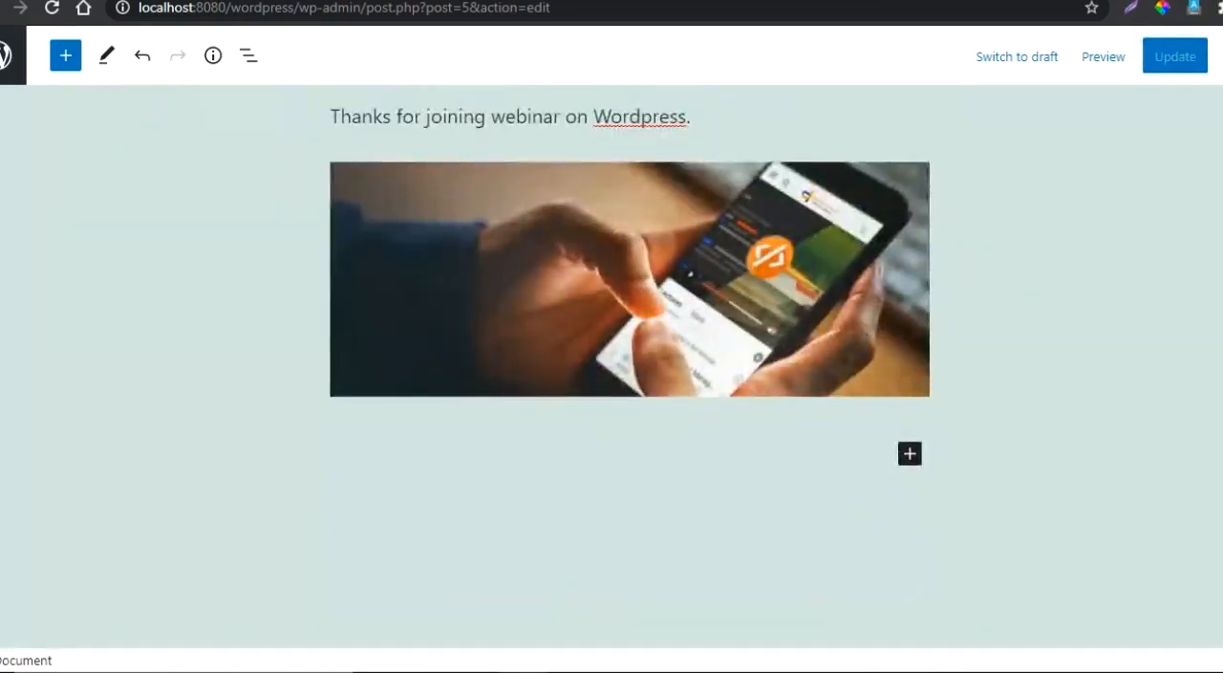
{"action": "scroll", "coordinate": [612, 382], "scroll_direction": "down", "scroll_amount": 1}
{"action": "scroll", "coordinate": [612, 382], "scroll_direction": "up", "scroll_amount": 4}
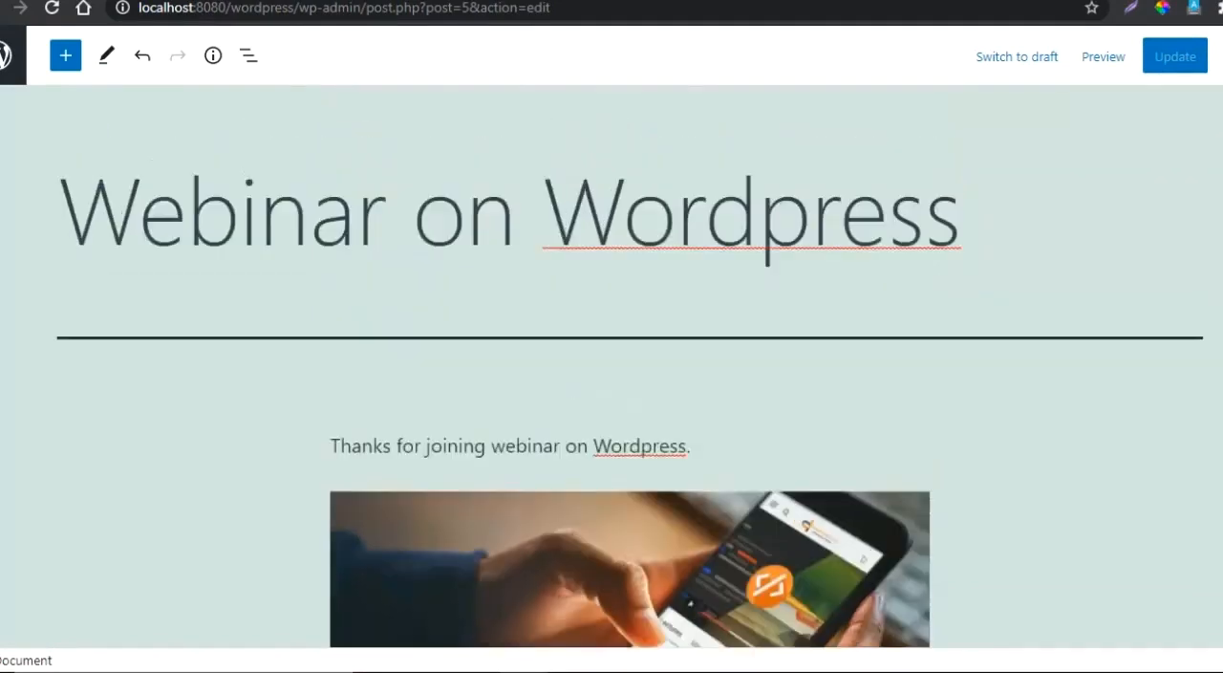
- Leave the post editor and add a new post category named Webinar with no parent category
{"action": "left_click", "coordinate": [8, 59]}
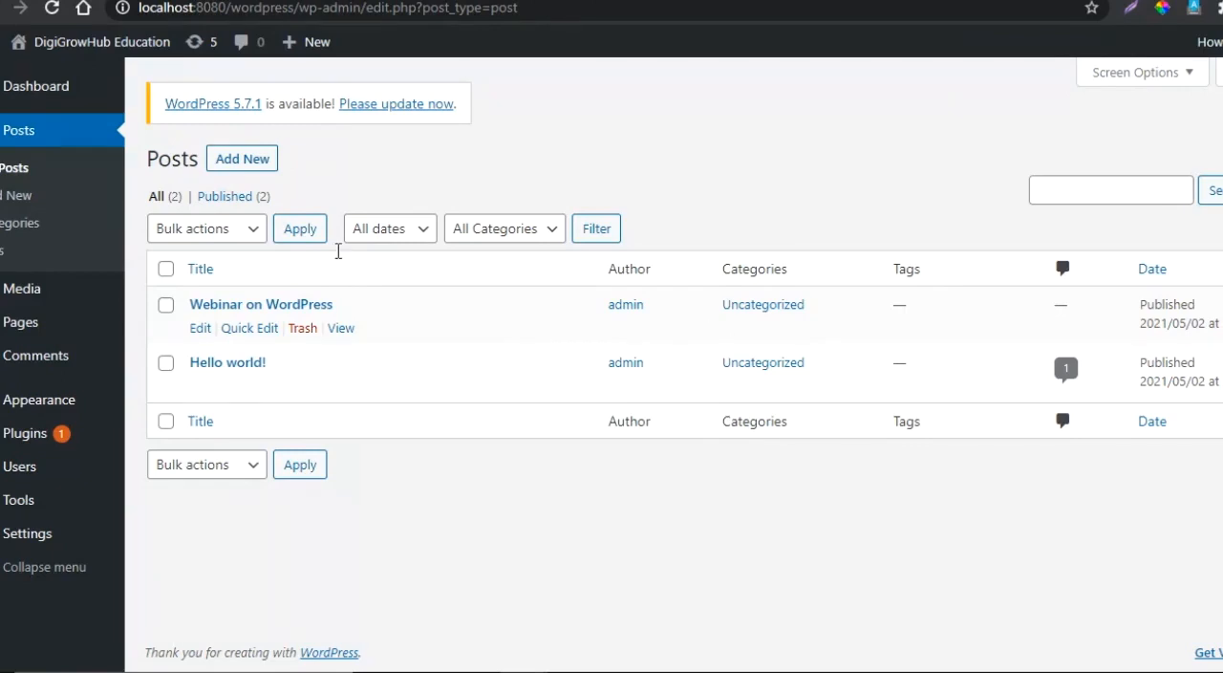
{"action": "left_click", "coordinate": [26, 229]}
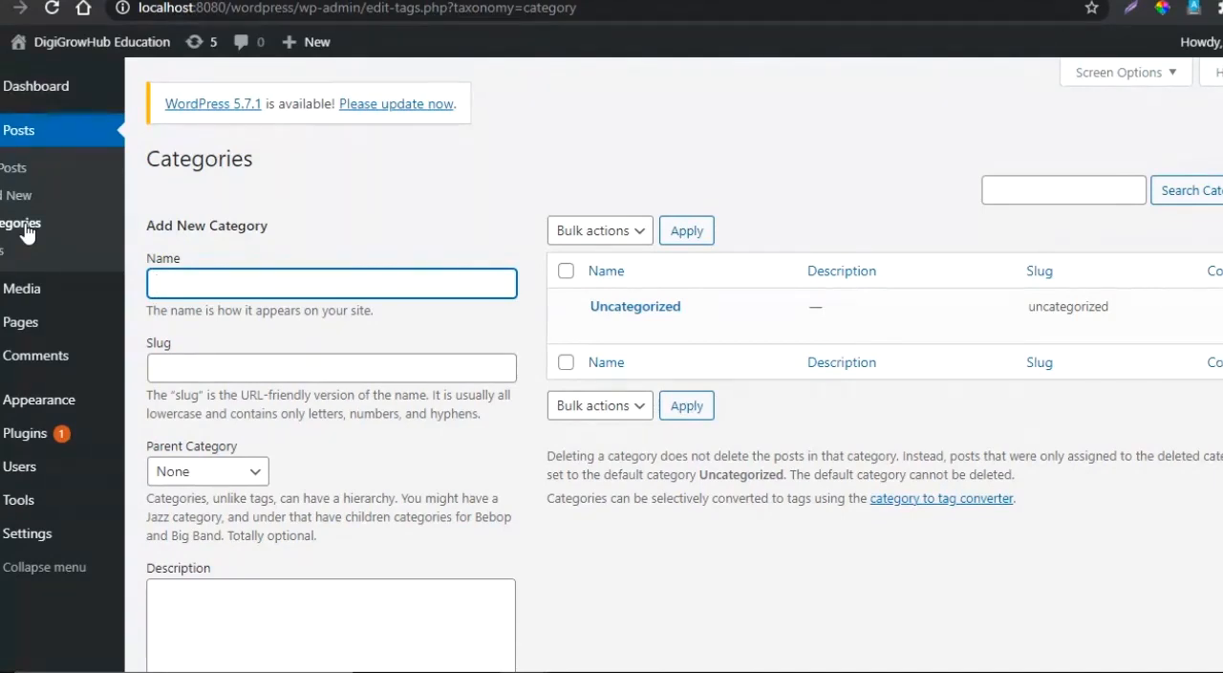
{"action": "type", "text": "Wreb"}
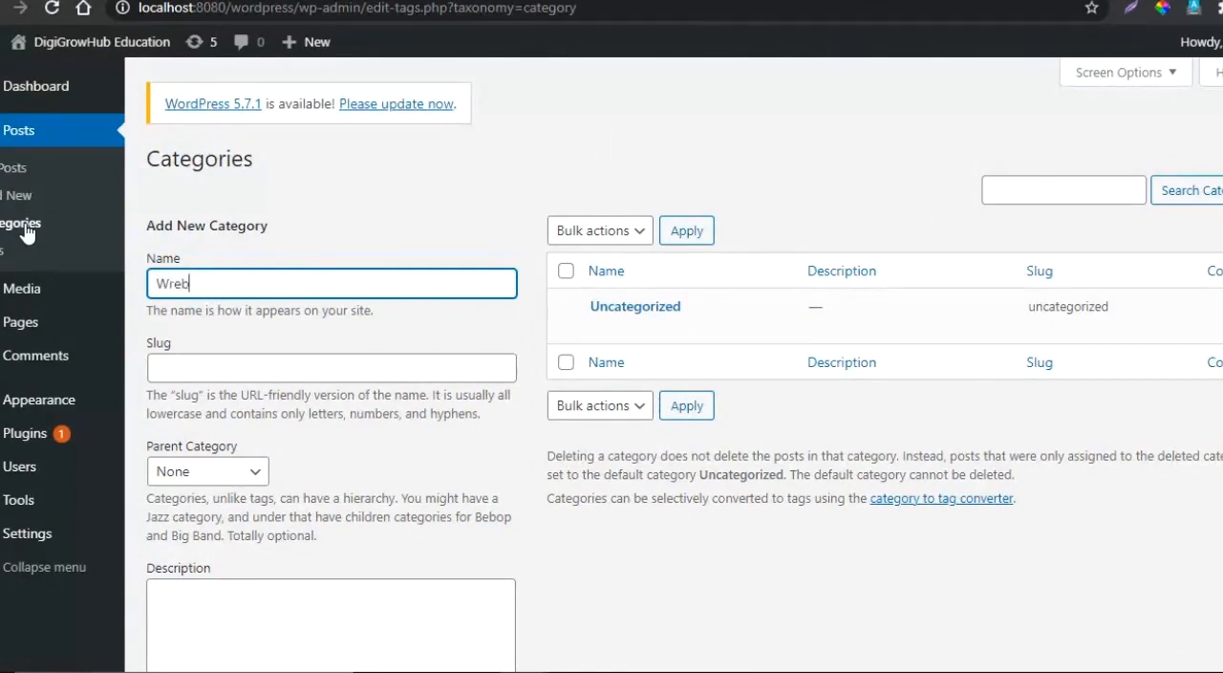
{"action": "type", "text": "inar"}
{"action": "key", "text": "BackSpace"}
{"action": "key", "text": "BackSpace"}
{"action": "key", "text": "BackSpace"}
{"action": "key", "text": "BackSpace"}
{"action": "key", "text": "BackSpace"}
{"action": "key", "text": "BackSpace"}
{"action": "key", "text": "BackSpace"}
{"action": "type", "text": "ebinar"}
{"action": "left_click", "coordinate": [649, 569]}
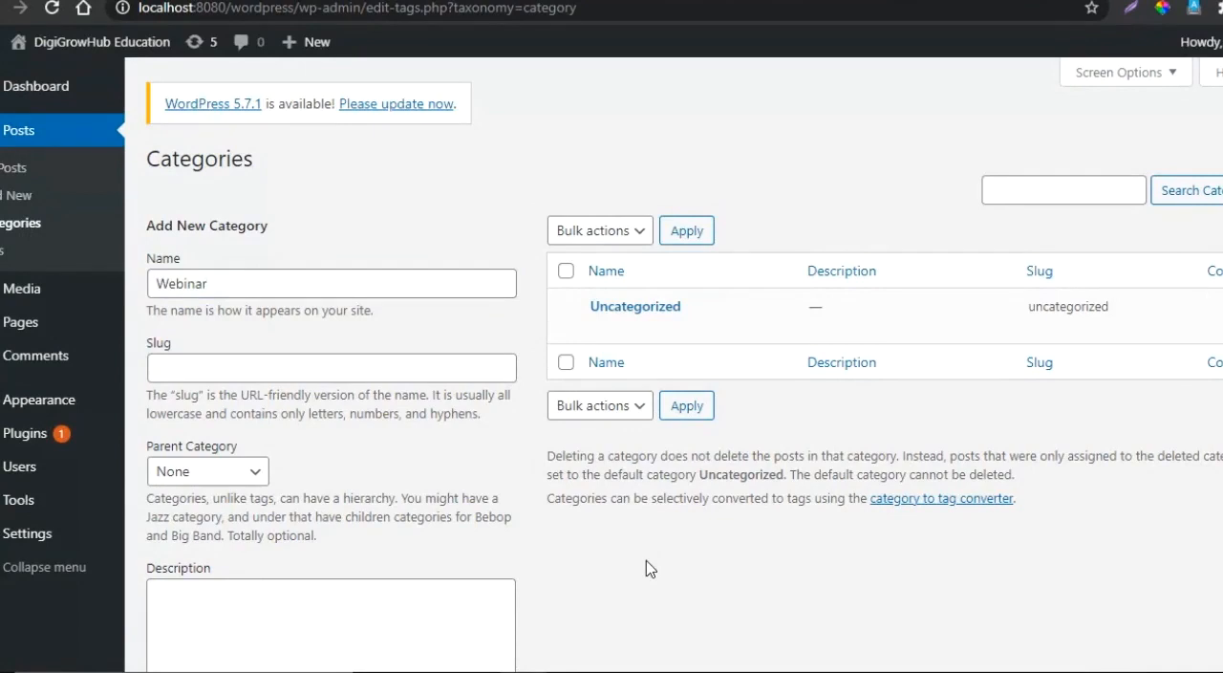
{"action": "scroll", "coordinate": [649, 568], "scroll_direction": "down", "scroll_amount": 2}
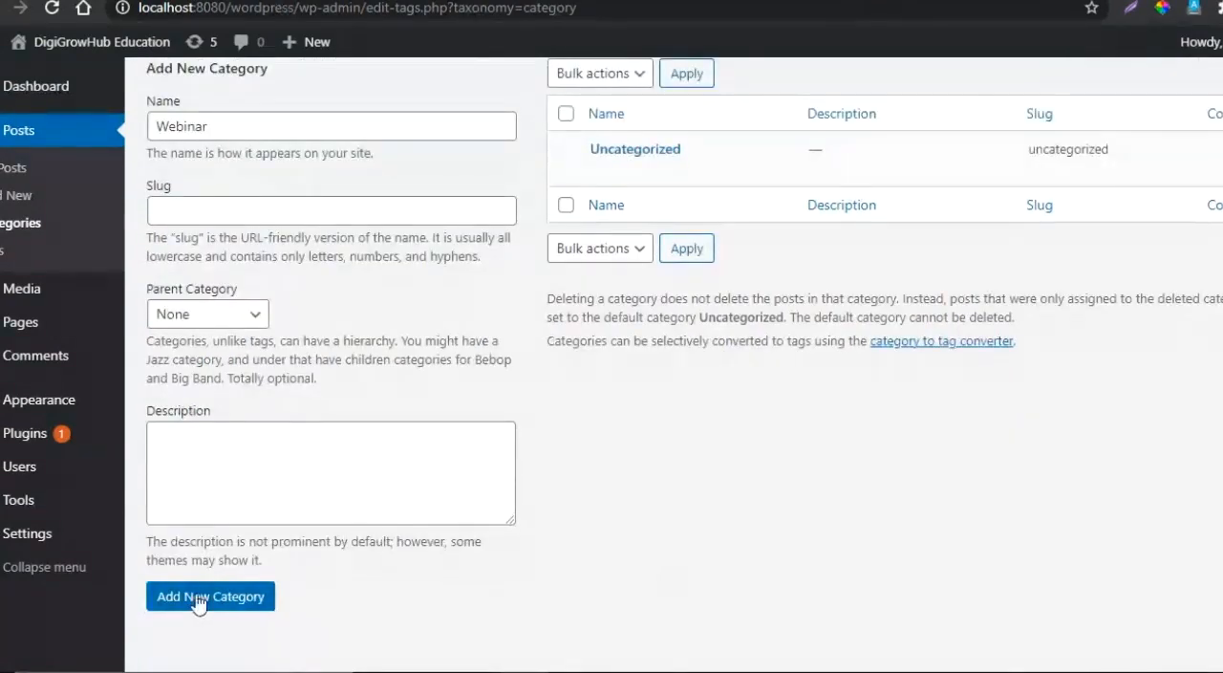
{"action": "left_click", "coordinate": [198, 598]}
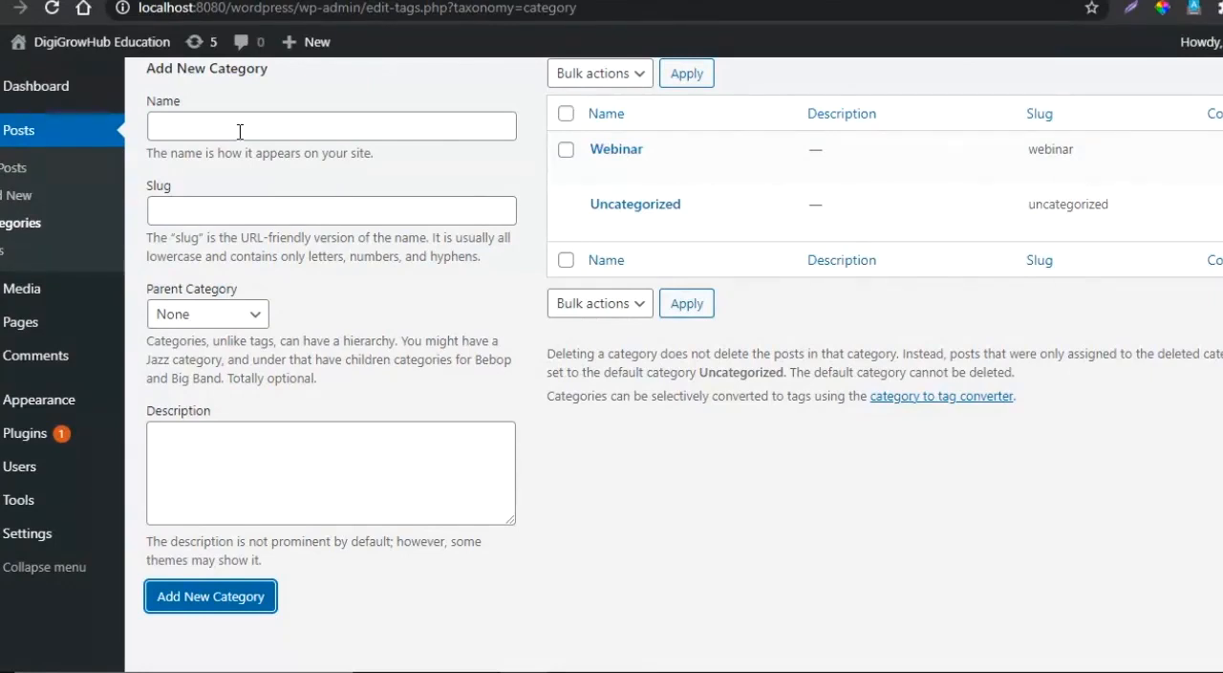
- Open the webinar post for editing from the post list and show its settings with Permalink and Status & visibility collapsed
{"action": "left_click", "coordinate": [8, 170]}
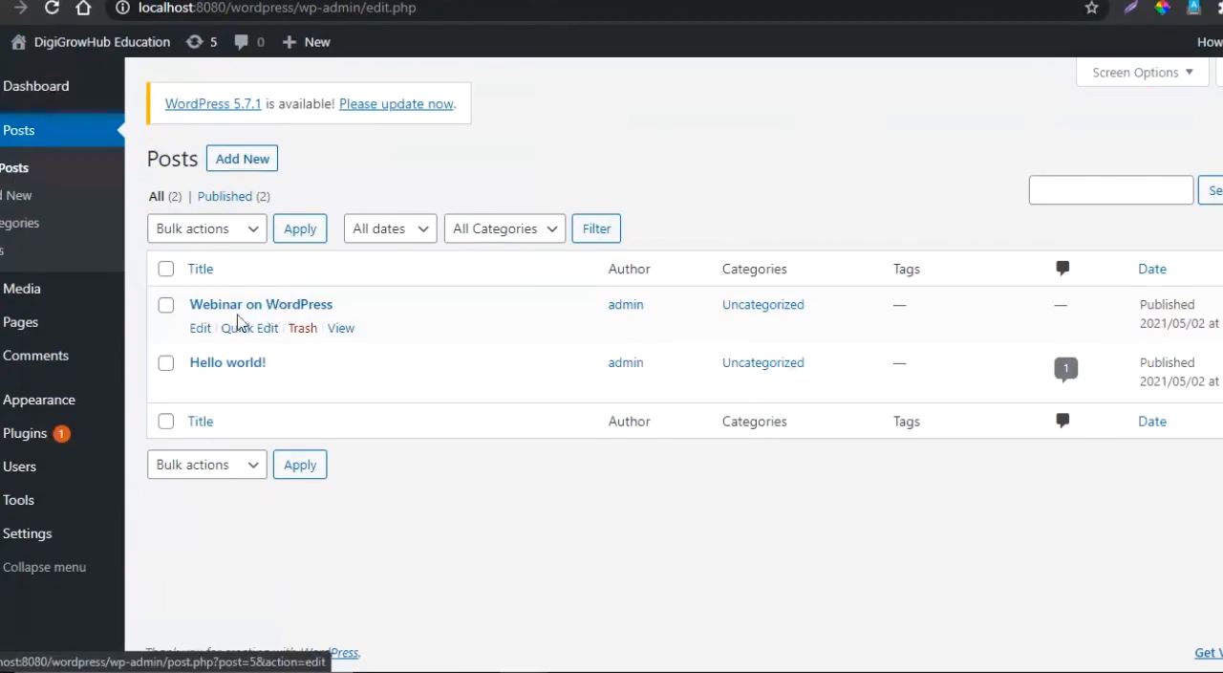
{"action": "left_click", "coordinate": [200, 329]}
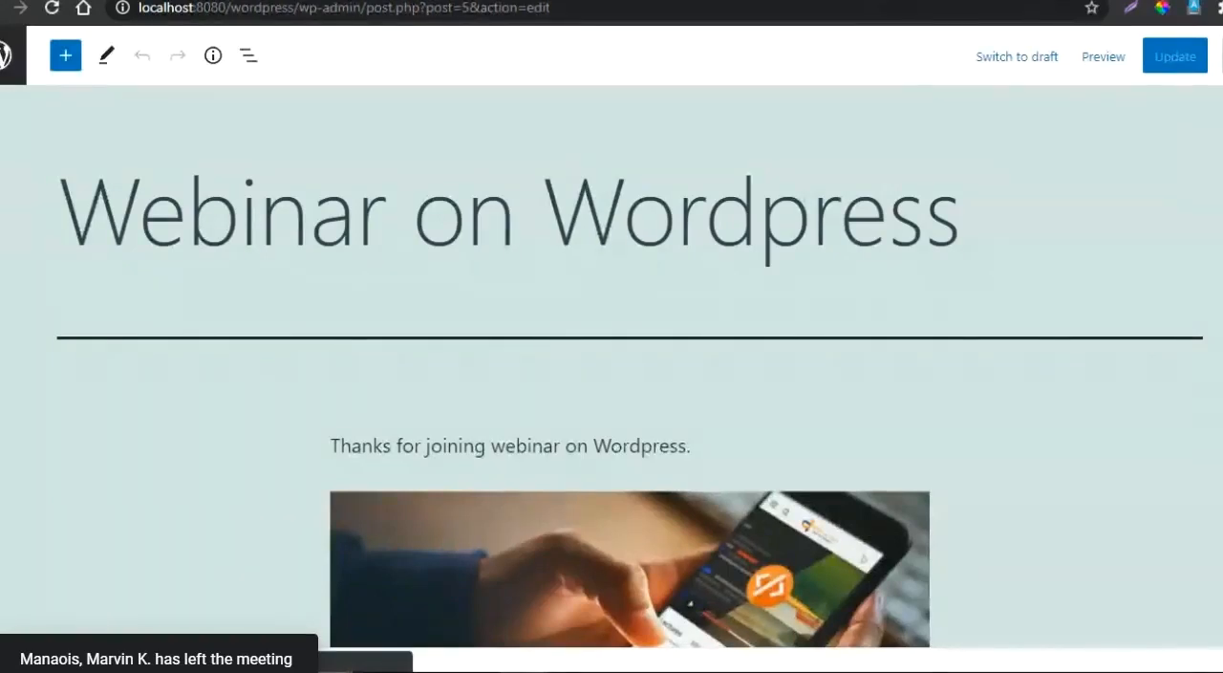
{"action": "left_click", "coordinate": [1222, 56]}
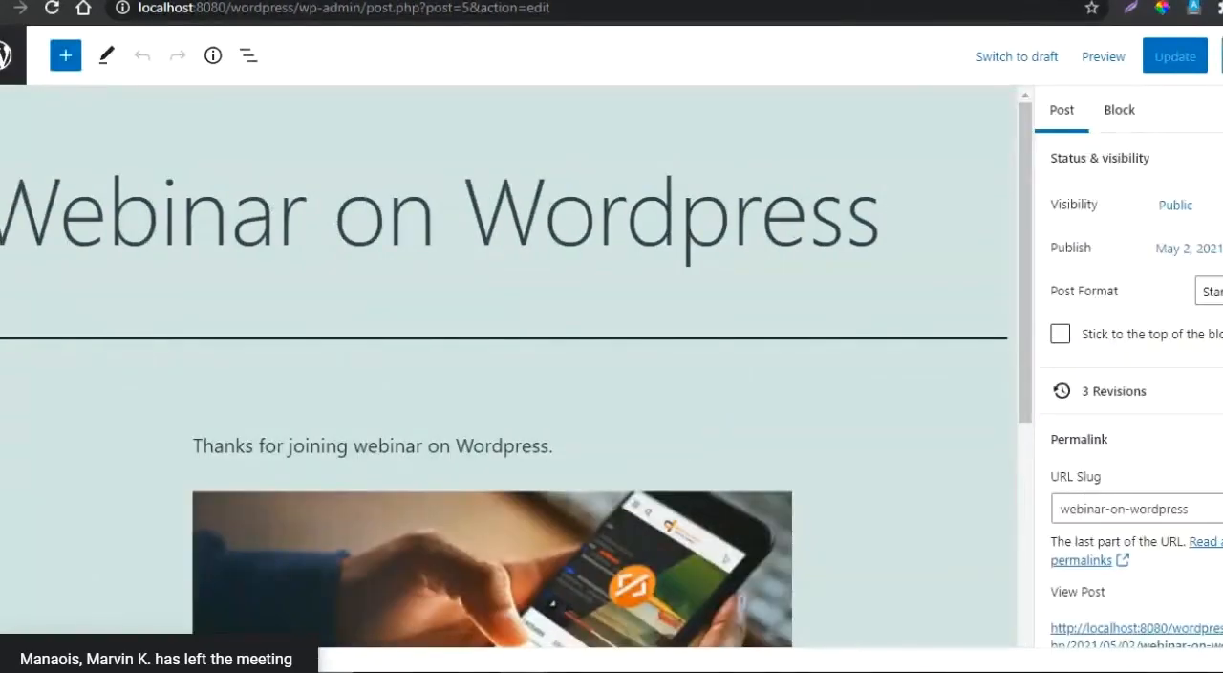
{"action": "left_click", "coordinate": [1208, 485]}
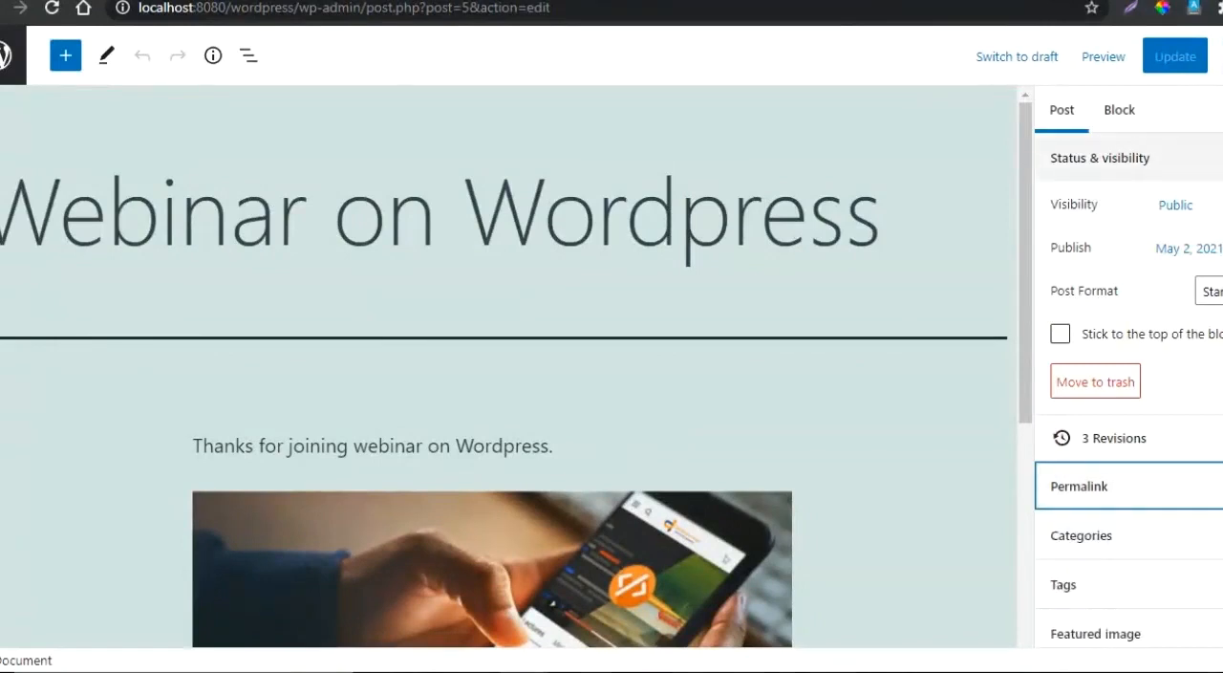
{"action": "left_click", "coordinate": [1213, 157]}
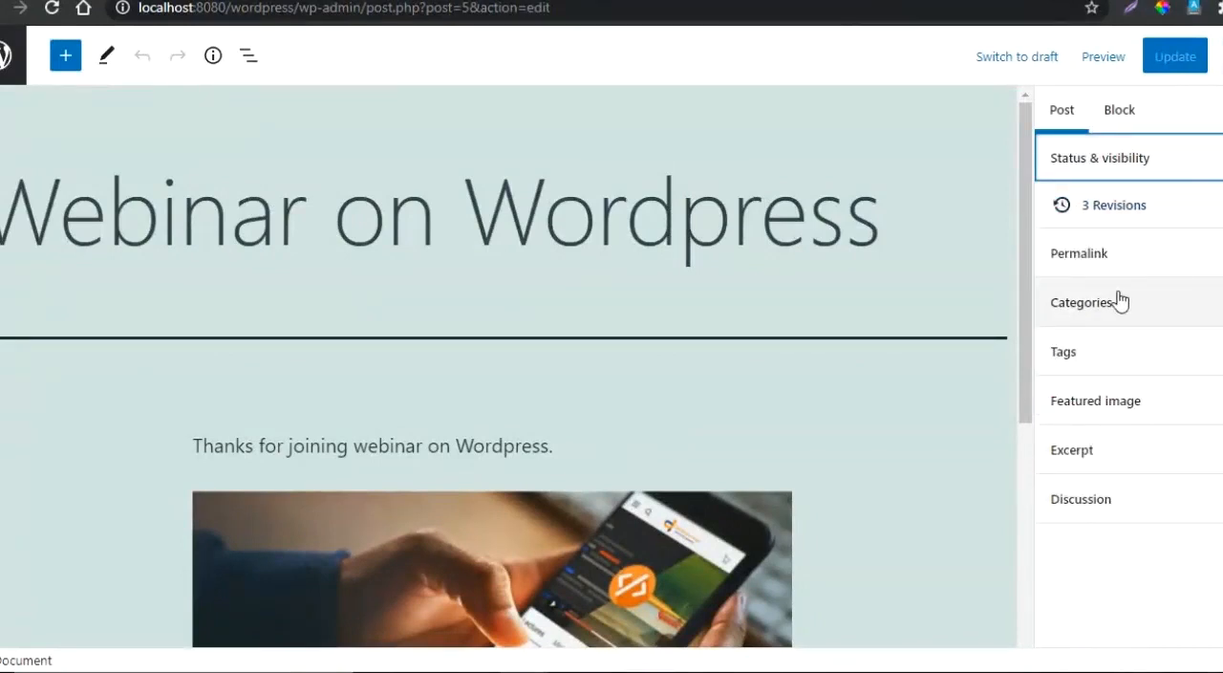
- Assign the post to the Webinar category instead of Uncategorized, update it, and return to the post list
{"action": "left_click", "coordinate": [1213, 302]}
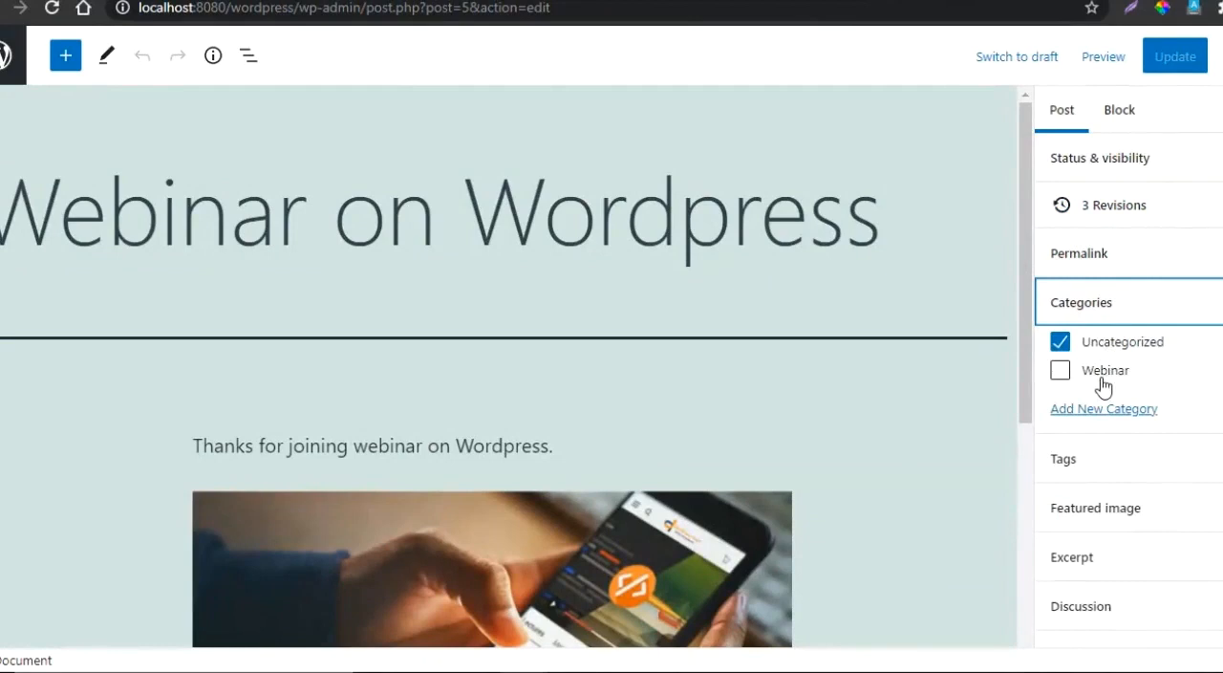
{"action": "left_click", "coordinate": [1059, 341]}
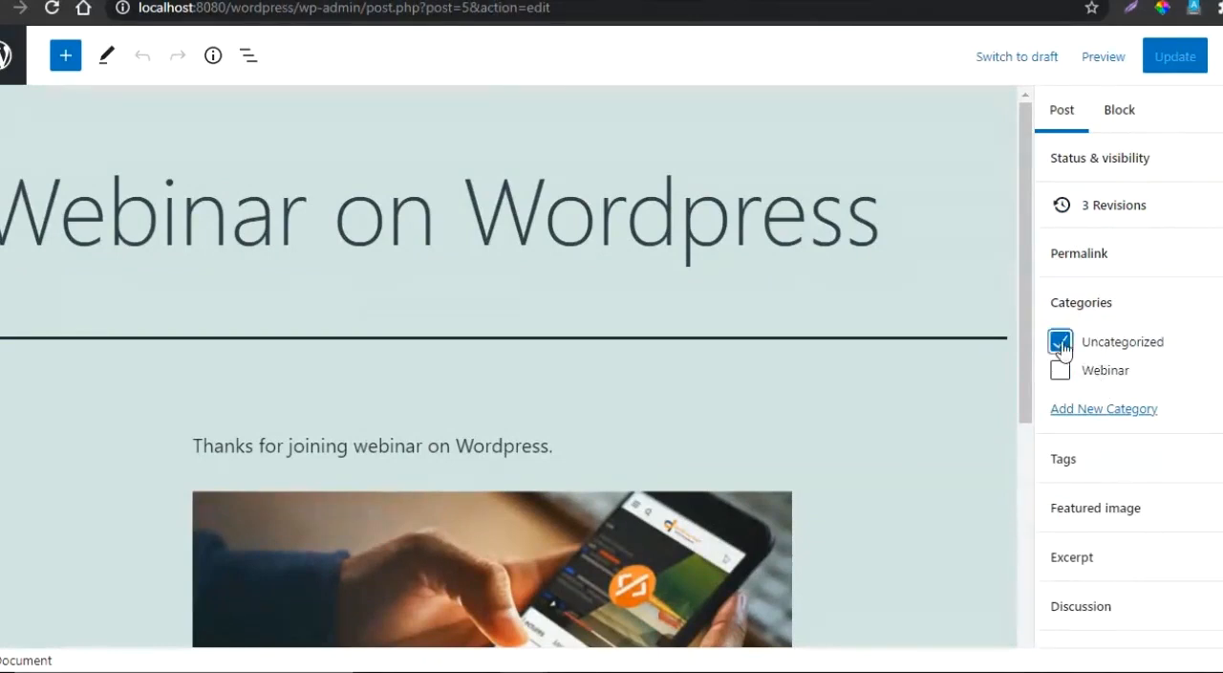
{"action": "left_click", "coordinate": [1061, 378]}
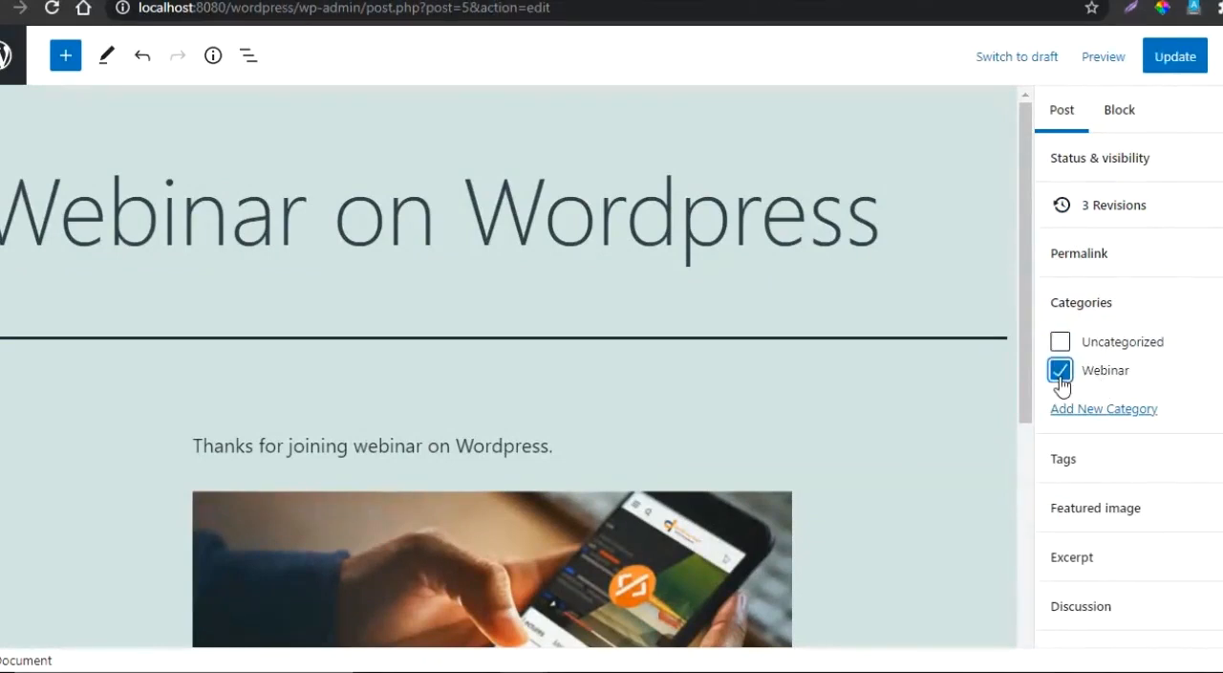
{"action": "left_click", "coordinate": [1179, 63]}
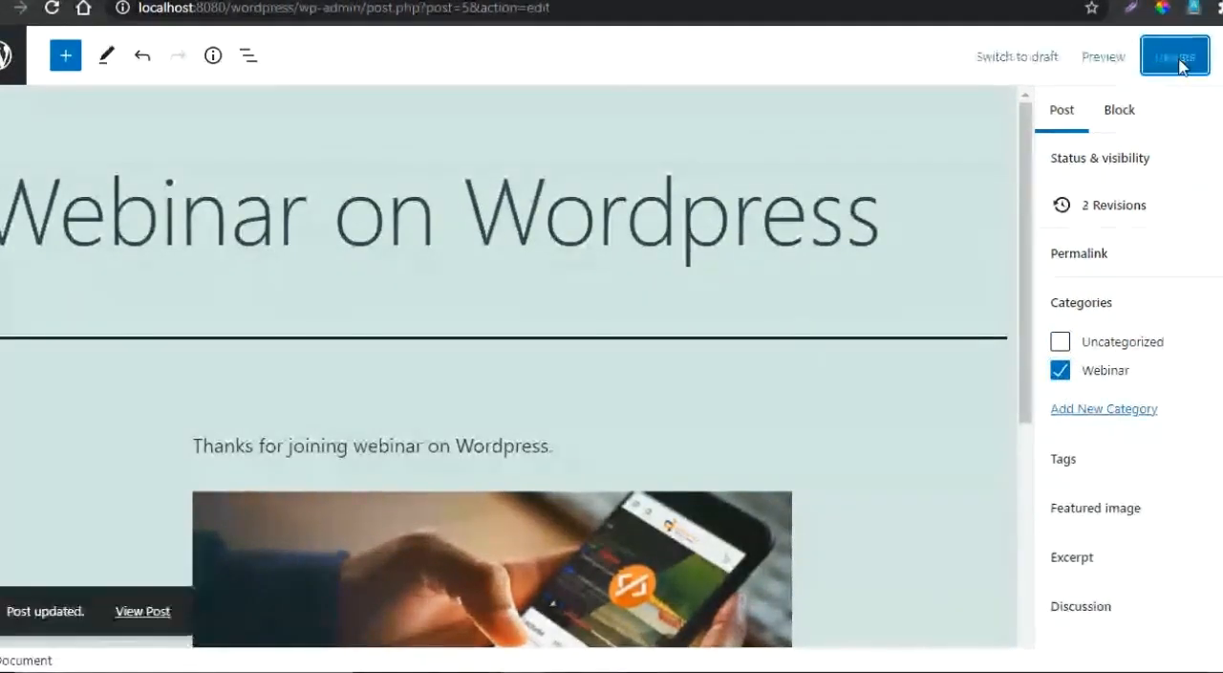
{"action": "left_click", "coordinate": [14, 68]}
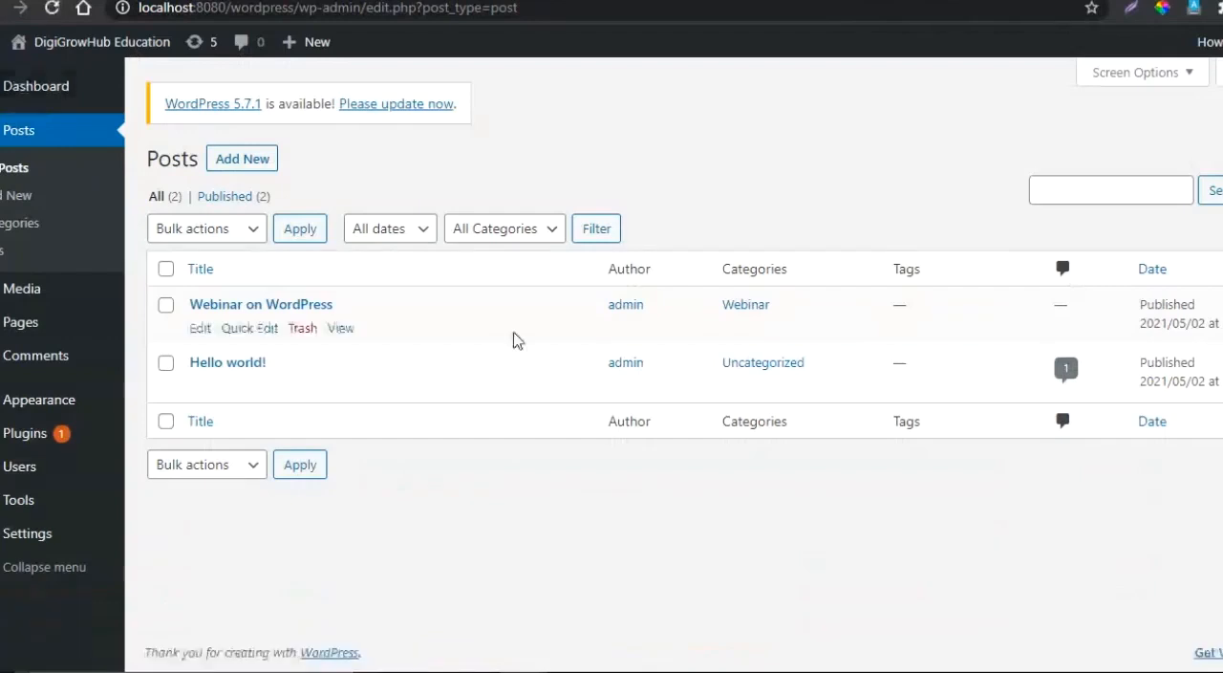
- Highlight the webinar post's category in the post list, check the chat in the Google Meet window, and return to WordPress
{"action": "left_click_drag", "start_coordinate": [782, 312], "coordinate": [689, 312]}
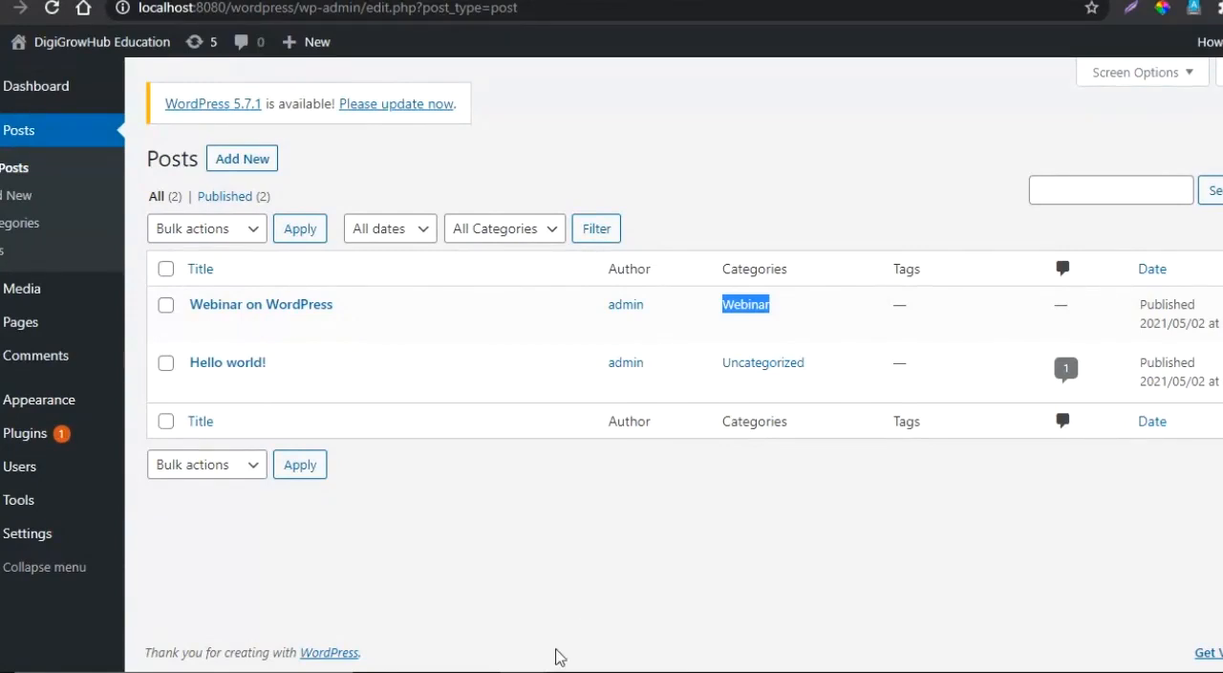
{"action": "mouse_move", "coordinate": [523, 671]}
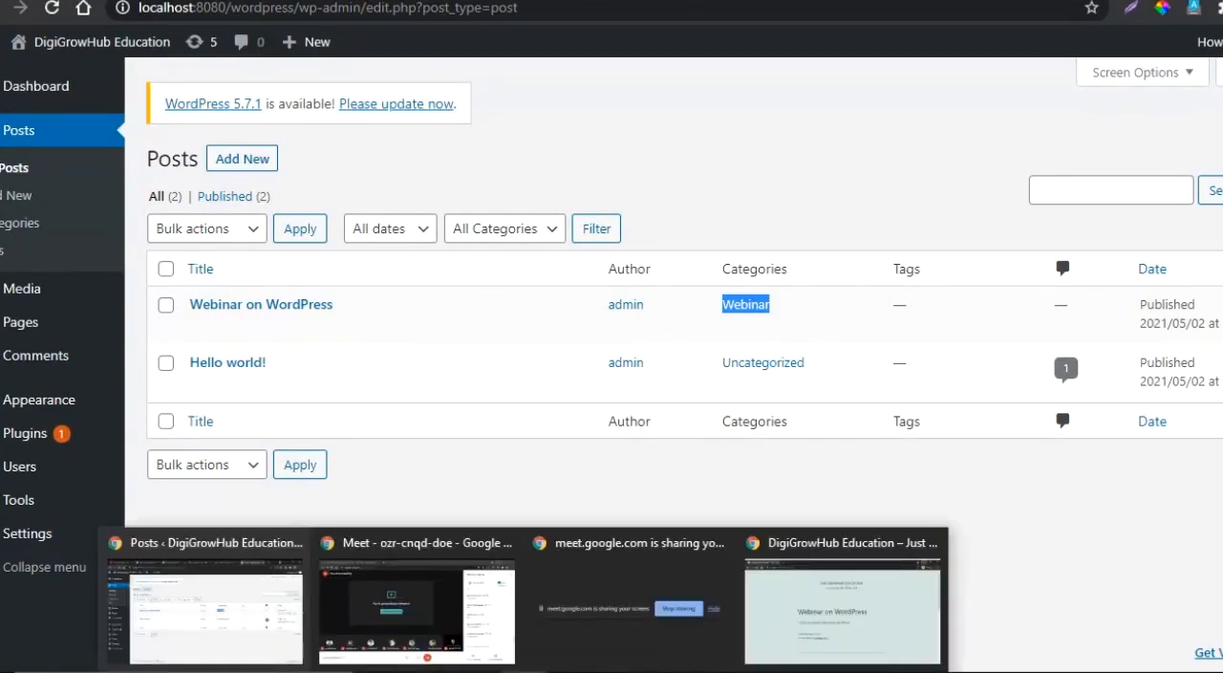
{"action": "left_click", "coordinate": [468, 632]}
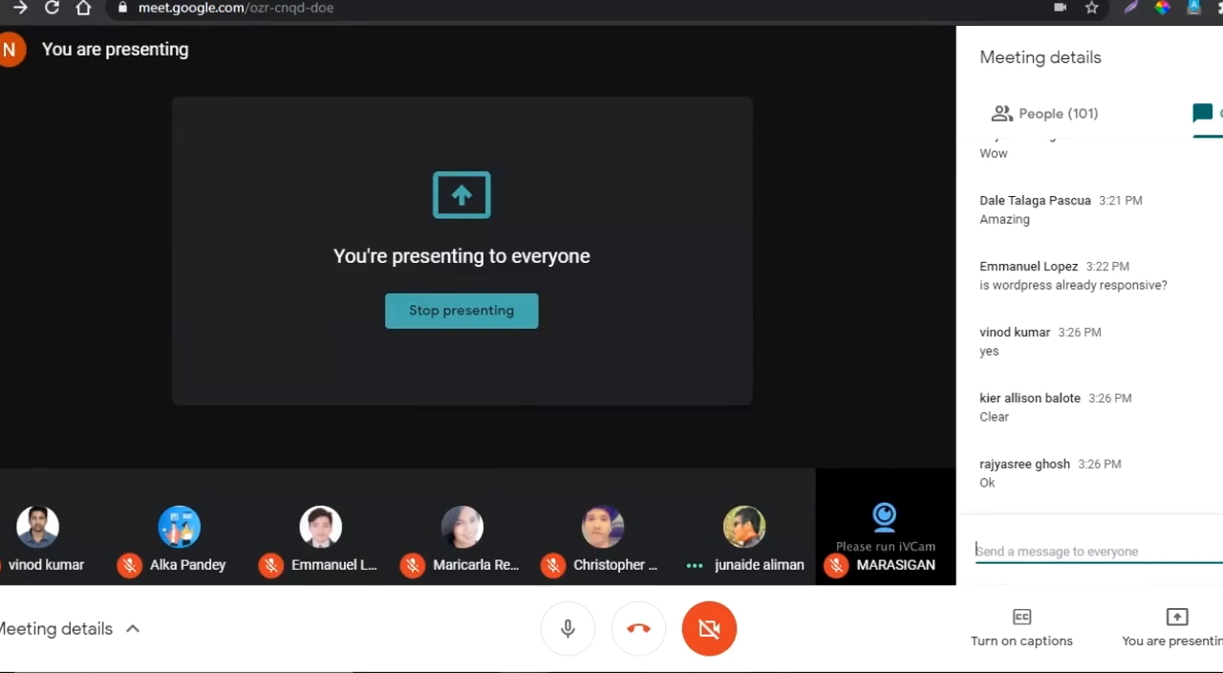
{"action": "mouse_move", "coordinate": [524, 671]}
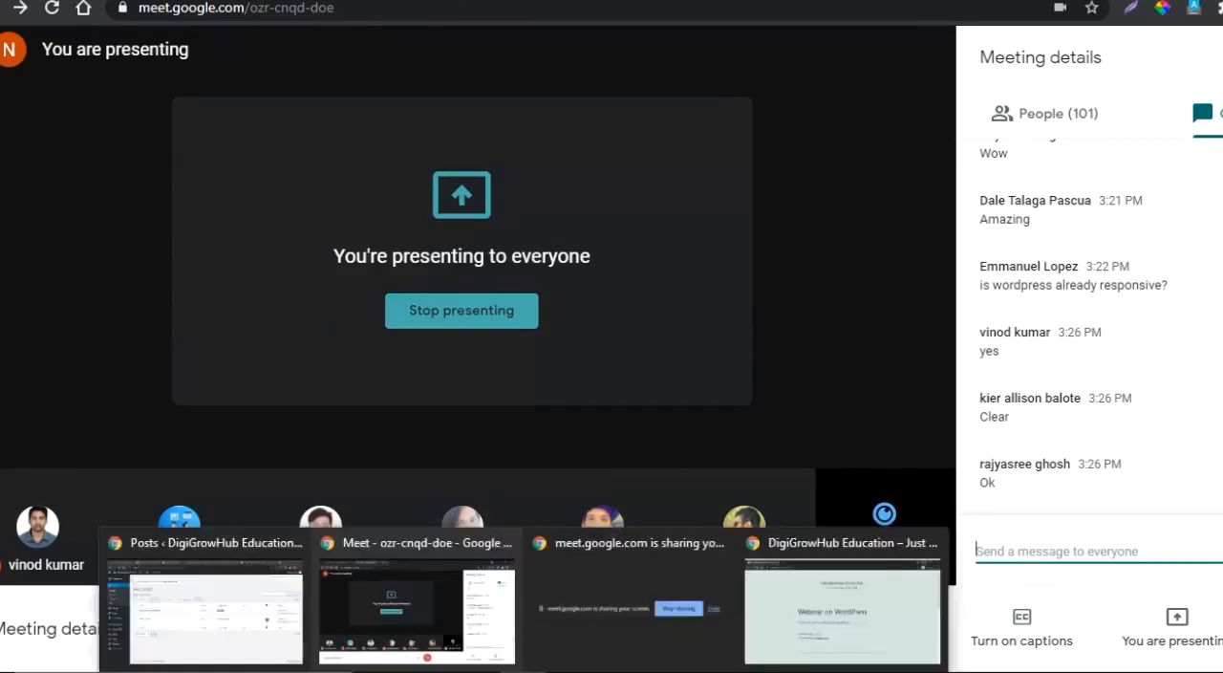
{"action": "left_click", "coordinate": [255, 600]}
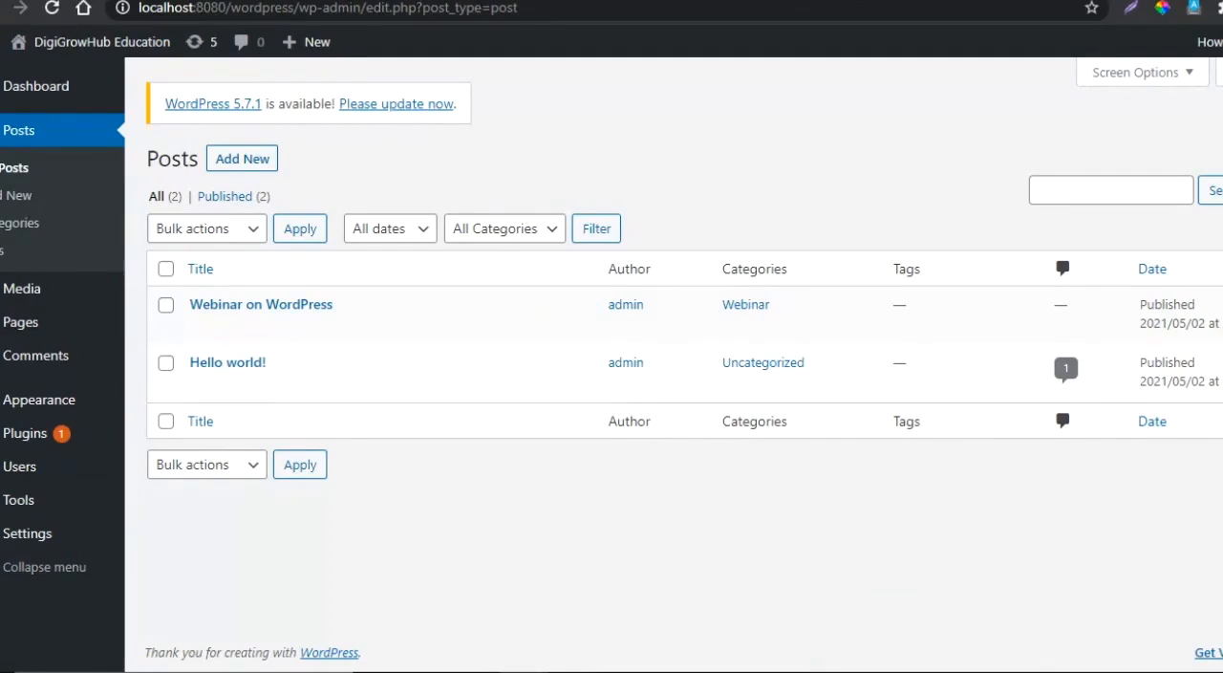
- View the post tags page, and examine the attachment details of the phone image in the Media Library
{"action": "left_click", "coordinate": [2, 252]}
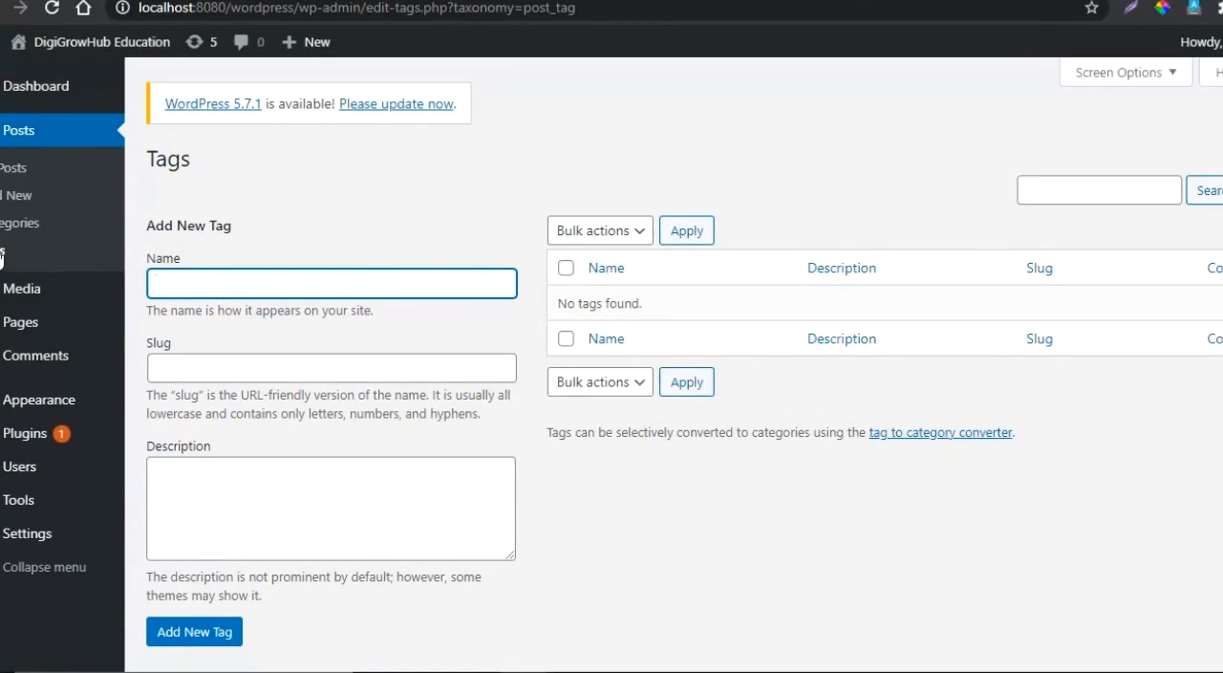
{"action": "mouse_move", "coordinate": [18, 299]}
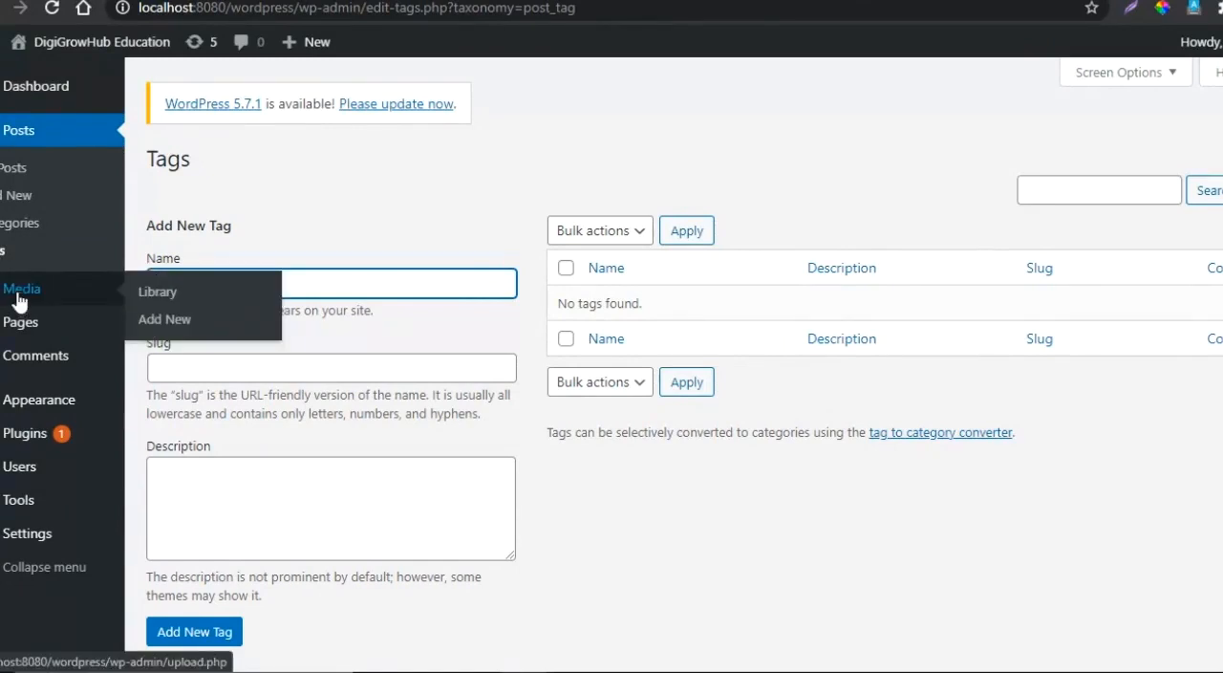
{"action": "left_click", "coordinate": [18, 299]}
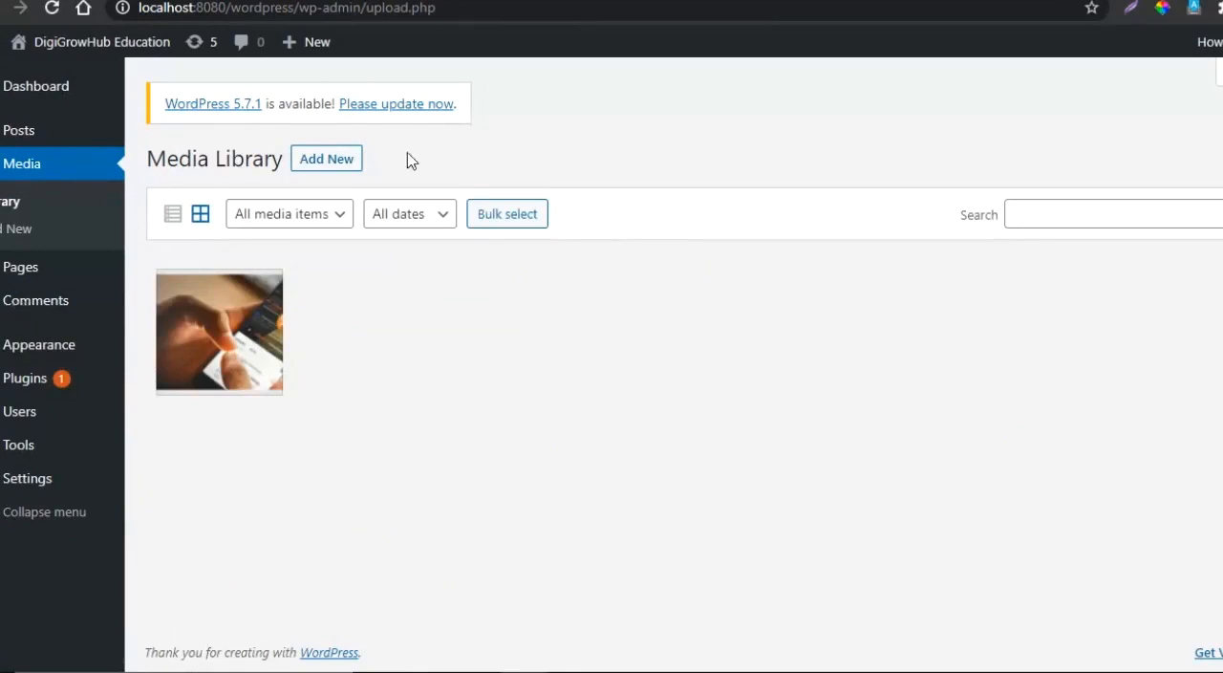
{"action": "left_click", "coordinate": [243, 334]}
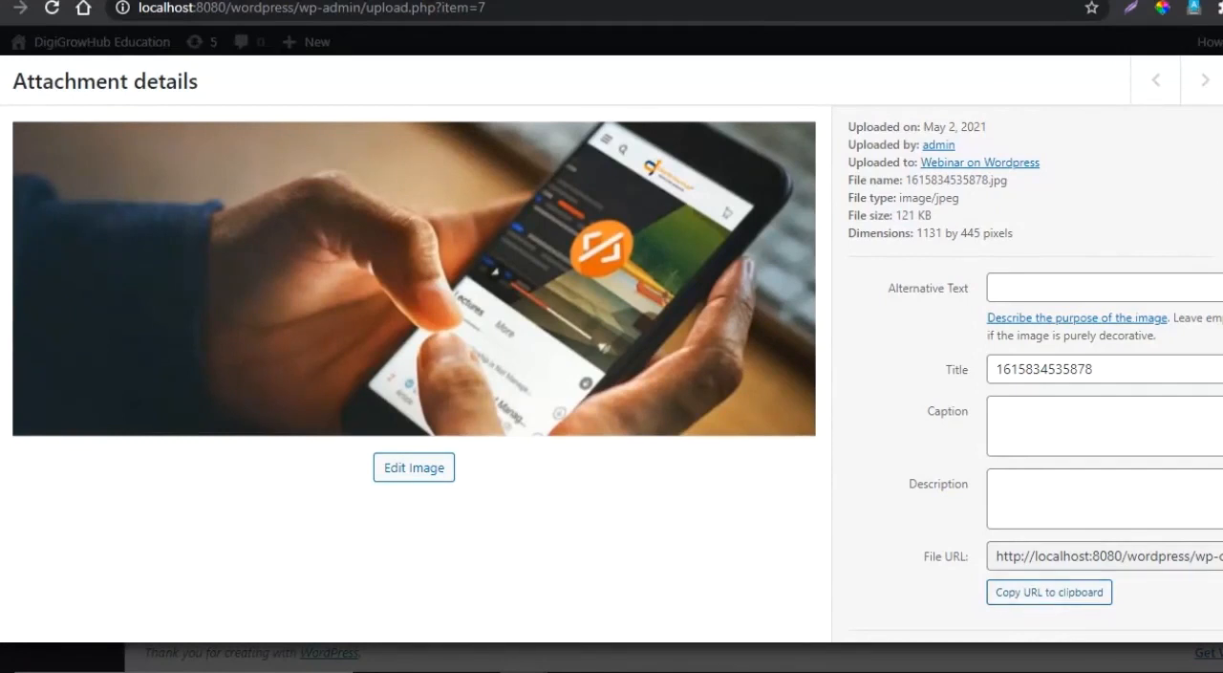
{"action": "scroll", "coordinate": [1036, 368], "scroll_direction": "down", "scroll_amount": 1}
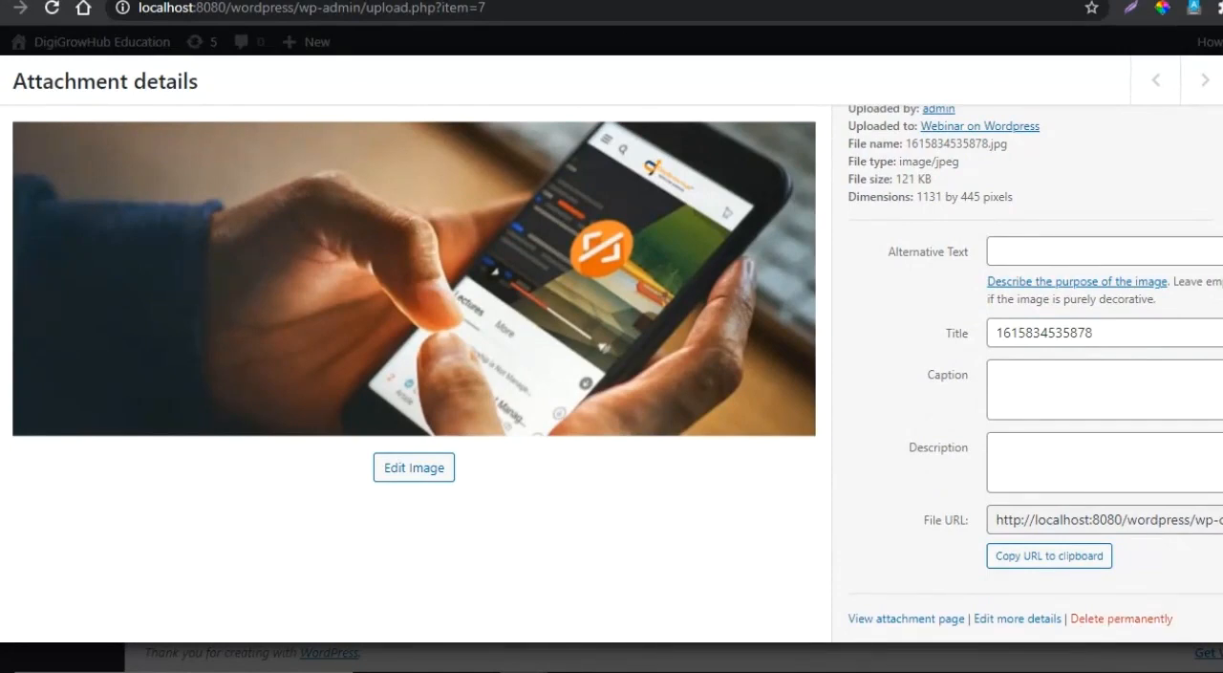
{"action": "key", "text": "Escape"}
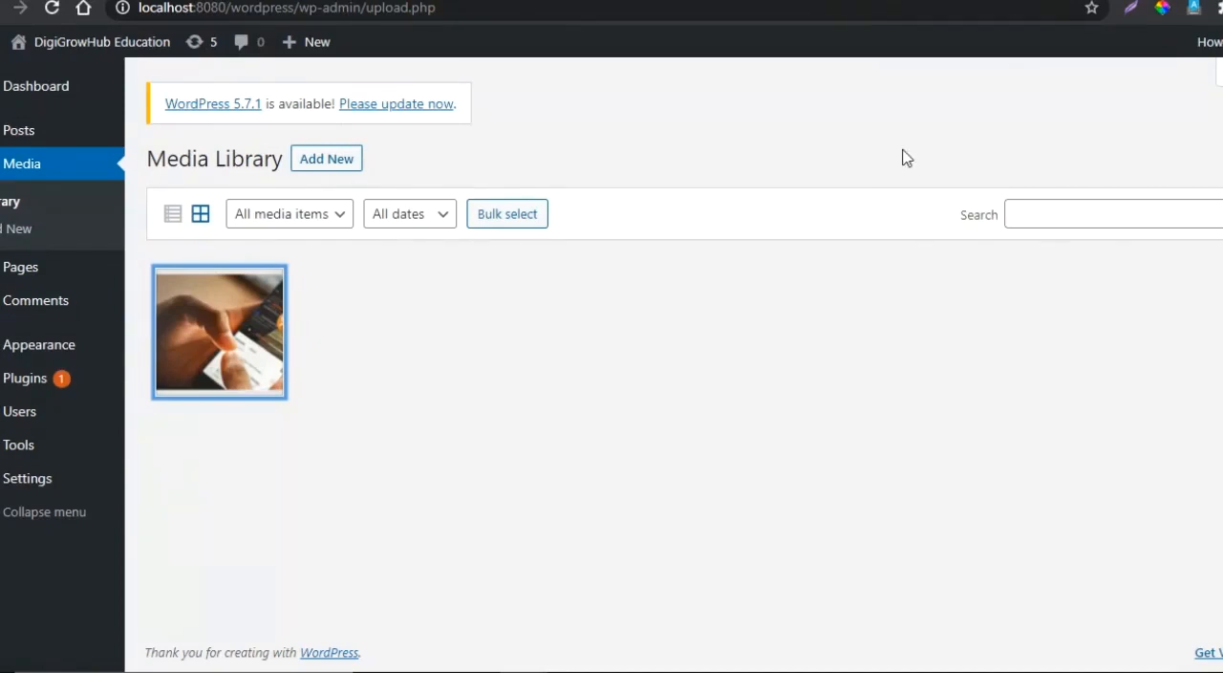
- Upload the image wordpress-benifts-2 from the Desktop as new media and return to the Media Library
{"action": "left_click", "coordinate": [8, 230]}
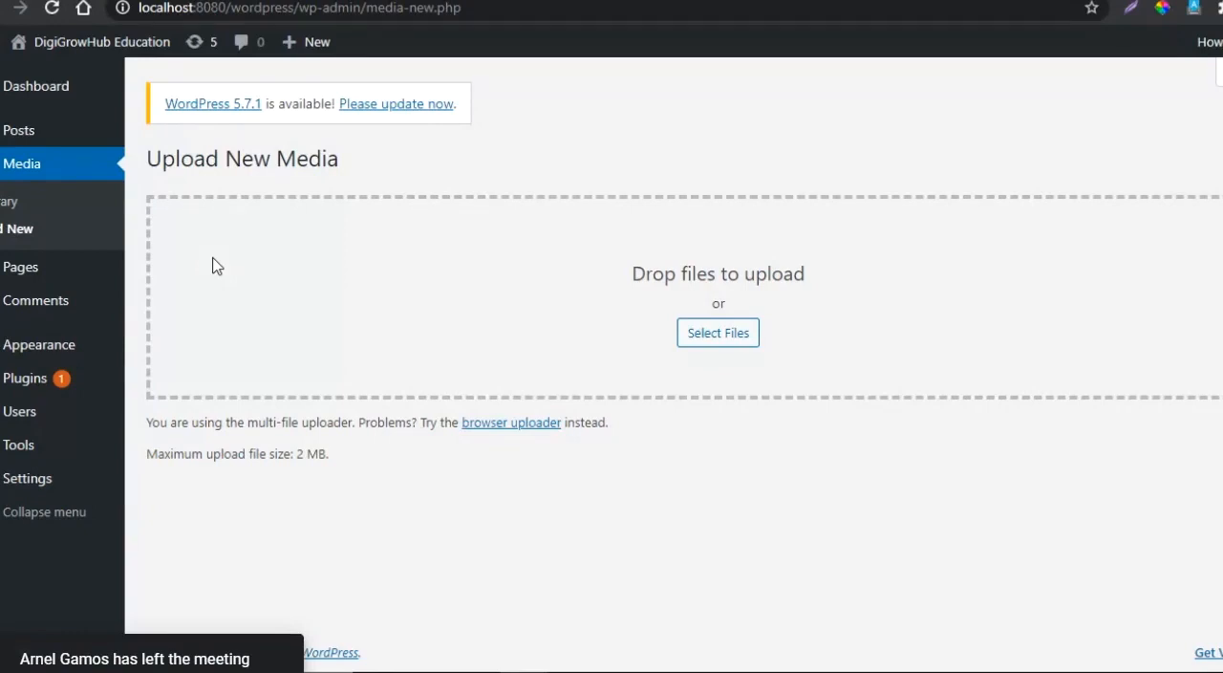
{"action": "left_click", "coordinate": [729, 343]}
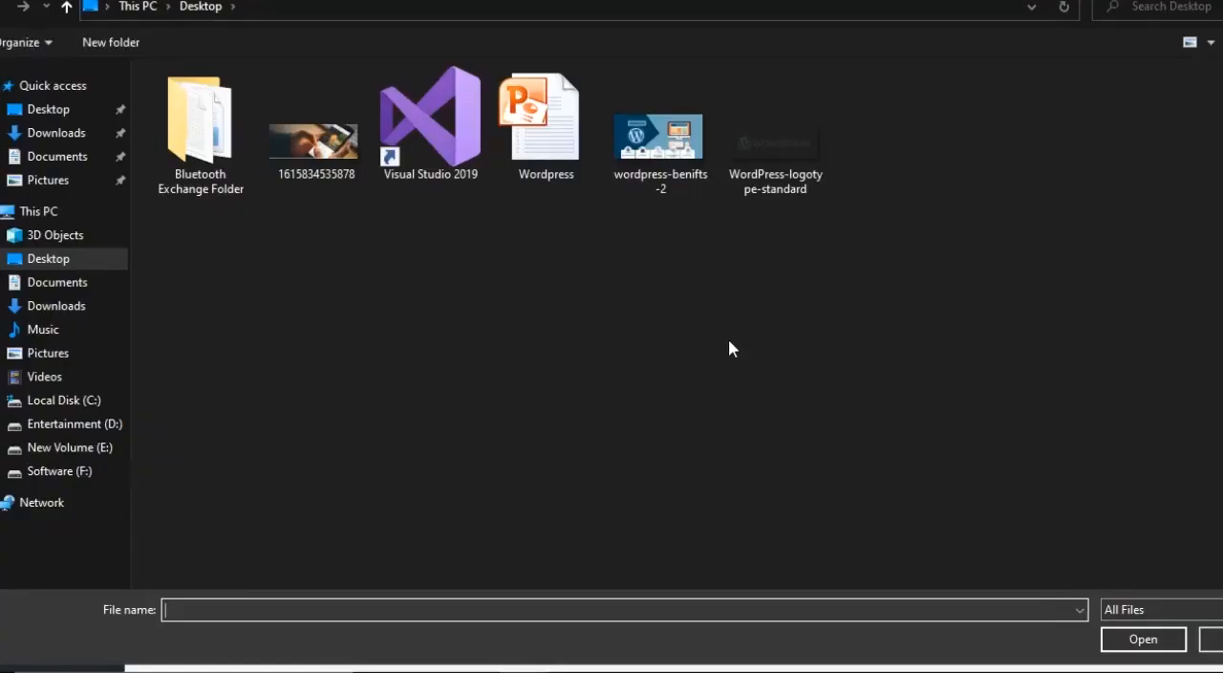
{"action": "left_click", "coordinate": [675, 161]}
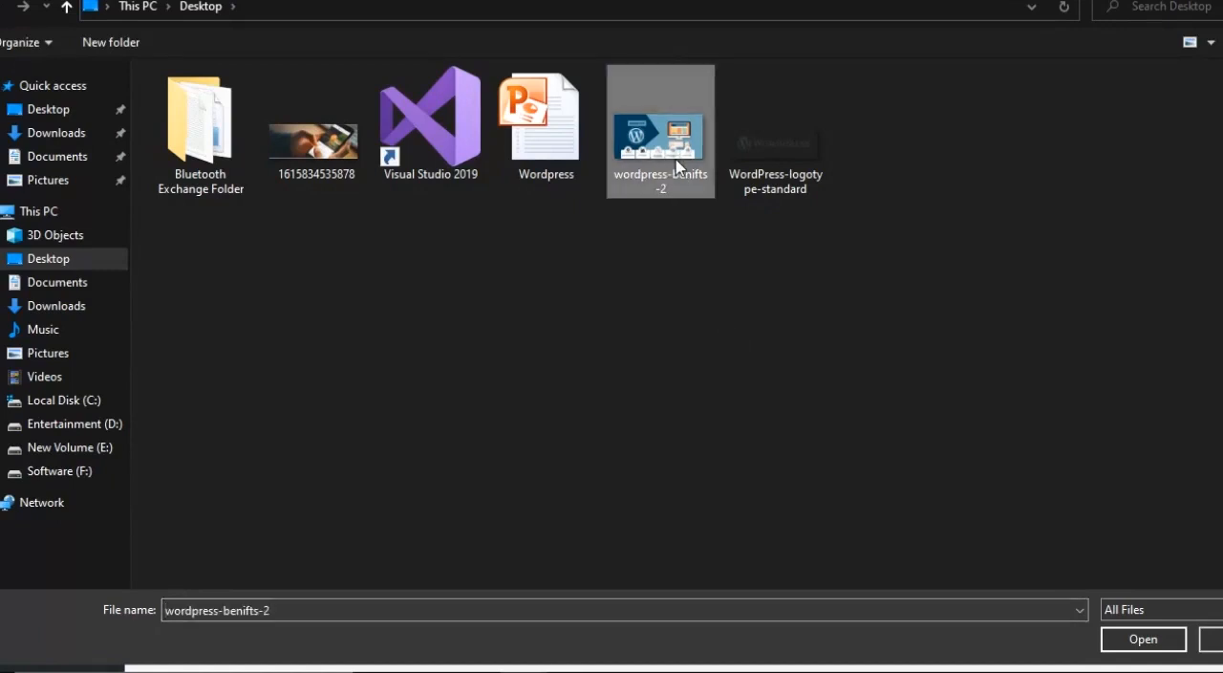
{"action": "left_click", "coordinate": [1137, 643]}
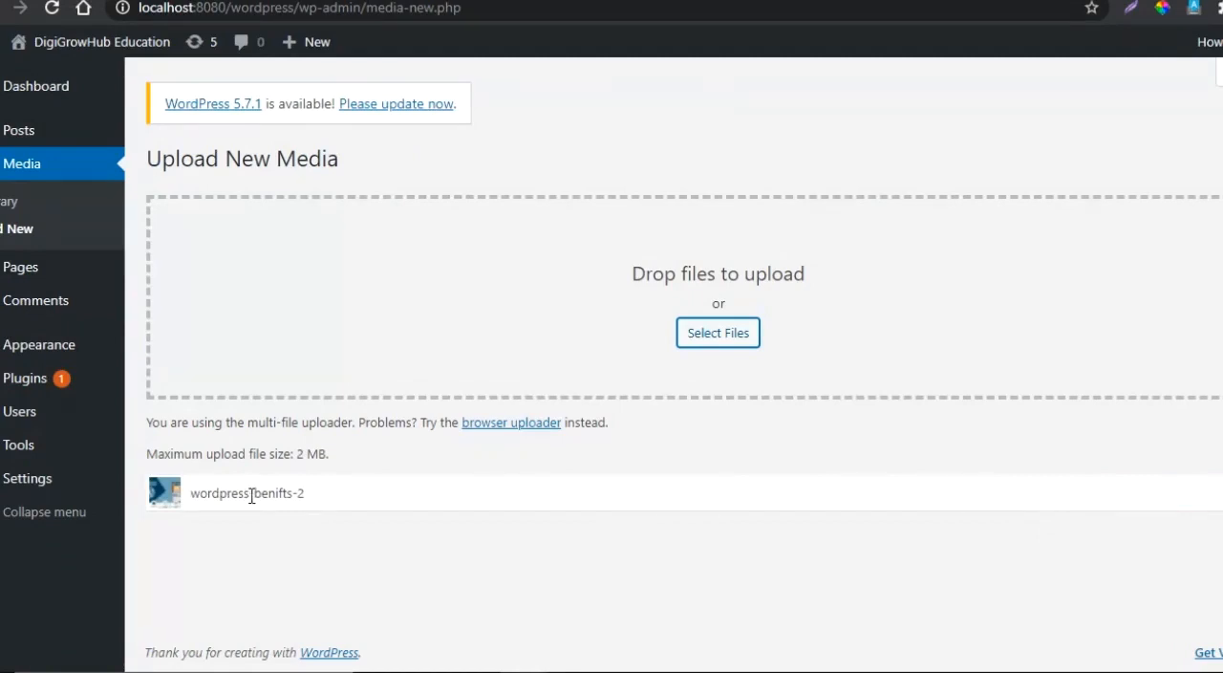
{"action": "left_click", "coordinate": [6, 205]}
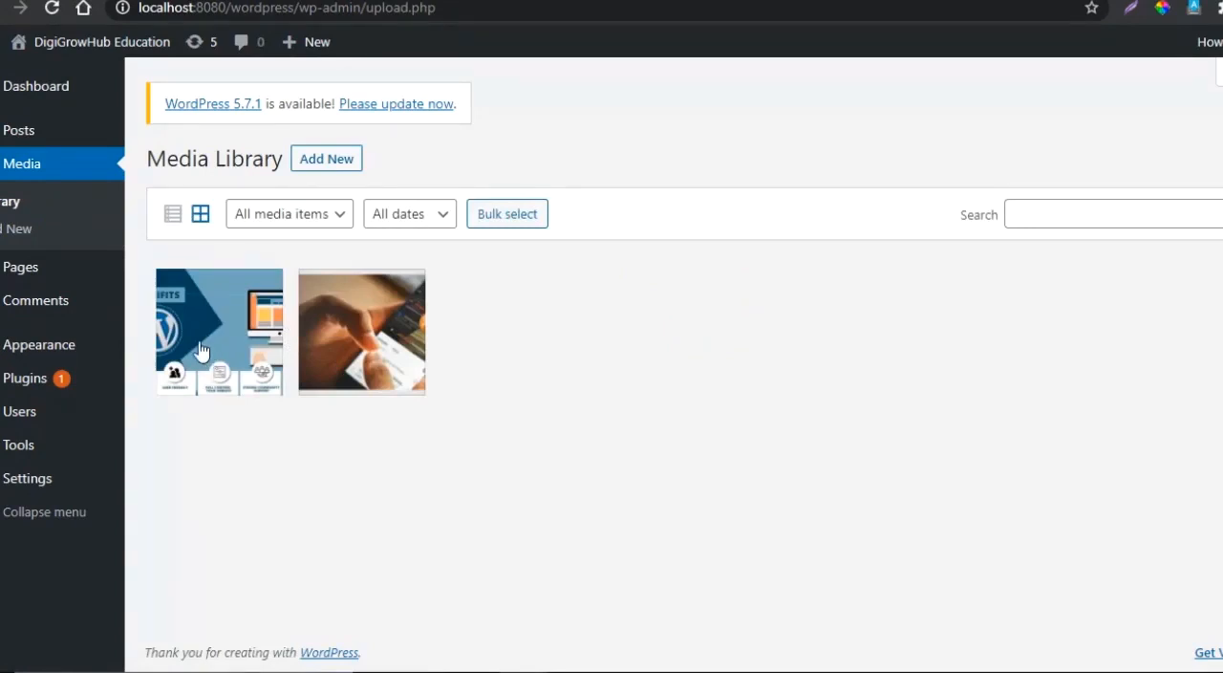
- Look over the existing pages list and add a new page titled "Contact Us"
{"action": "mouse_move", "coordinate": [17, 267]}
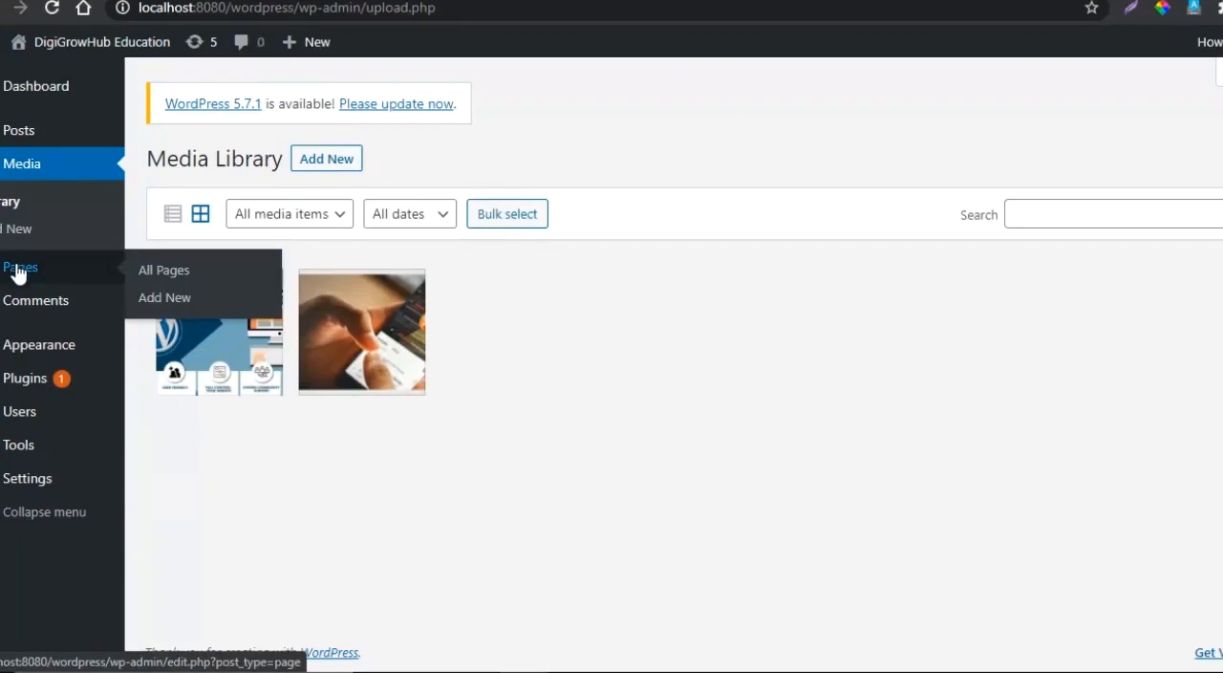
{"action": "left_click", "coordinate": [18, 269]}
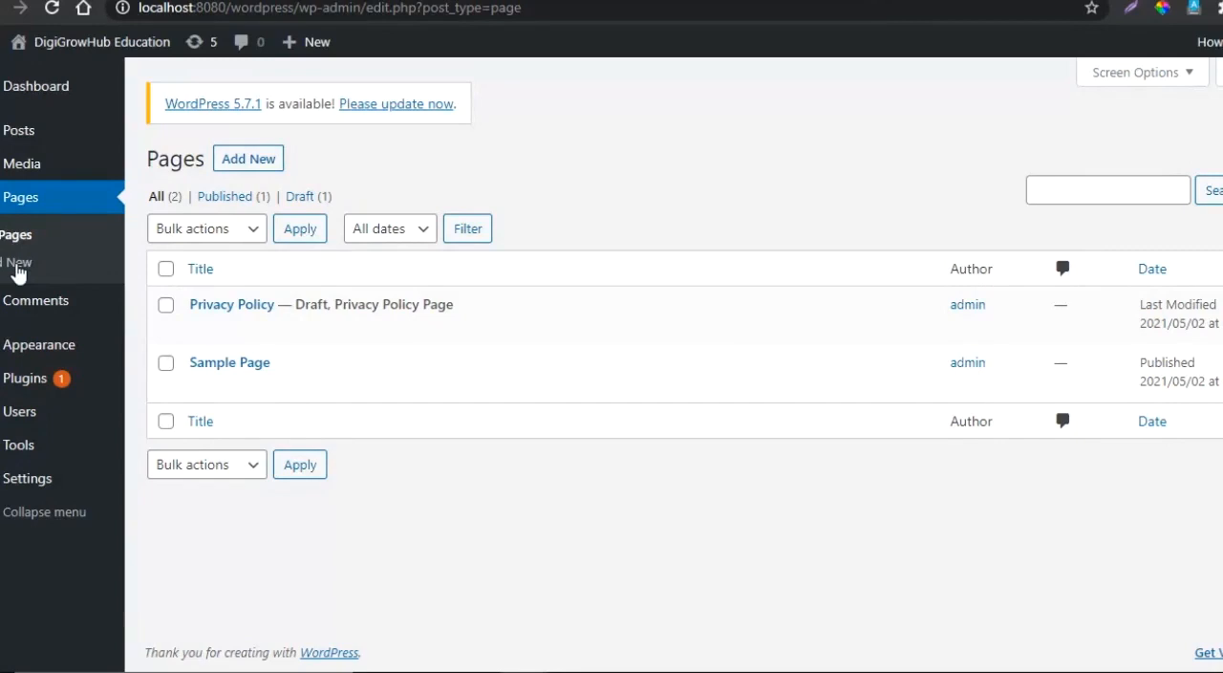
{"action": "mouse_move", "coordinate": [239, 335]}
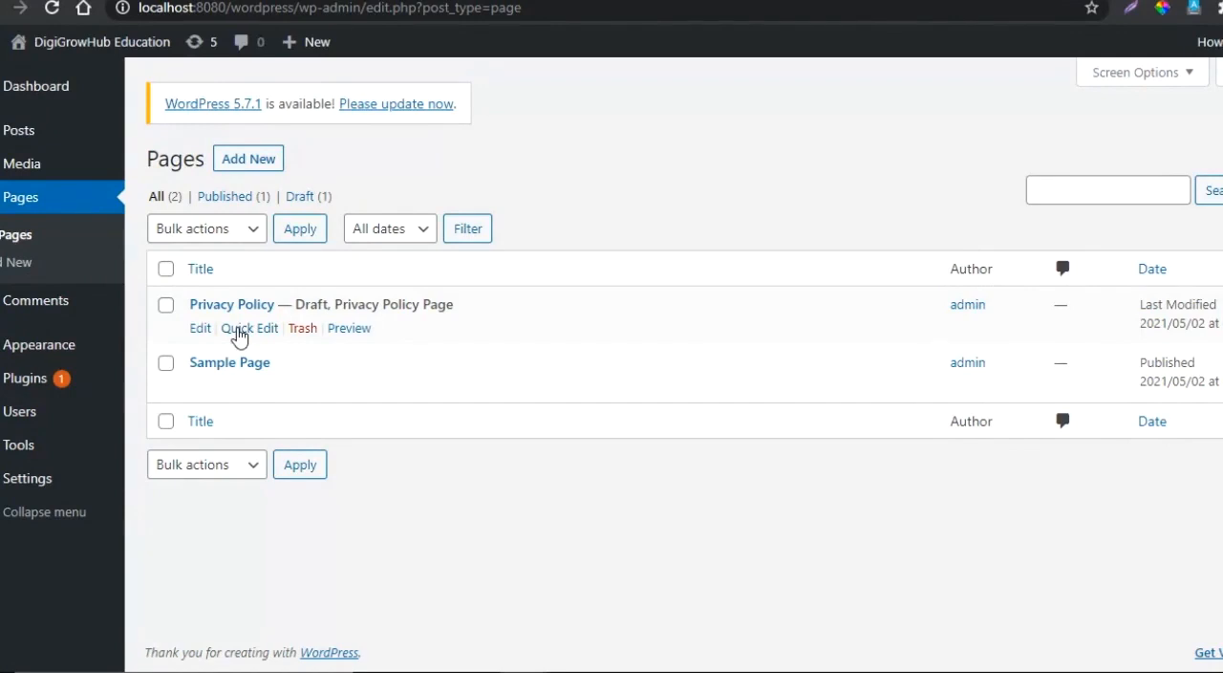
{"action": "mouse_move", "coordinate": [226, 378]}
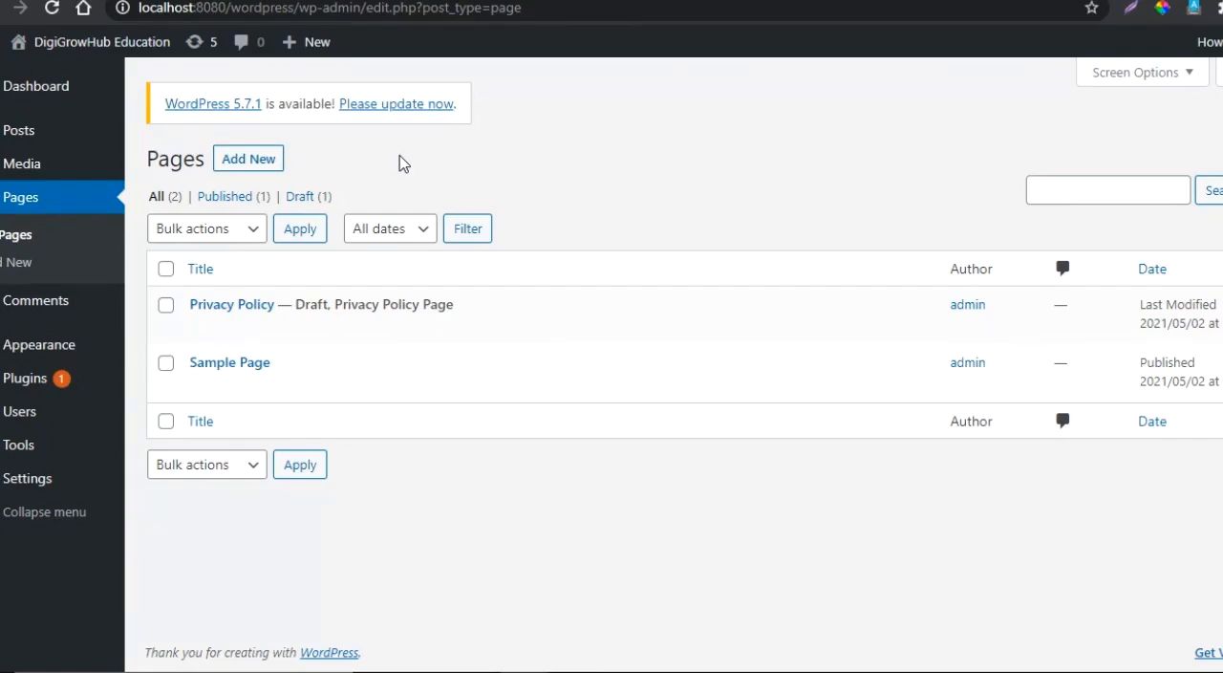
{"action": "left_click", "coordinate": [2, 267]}
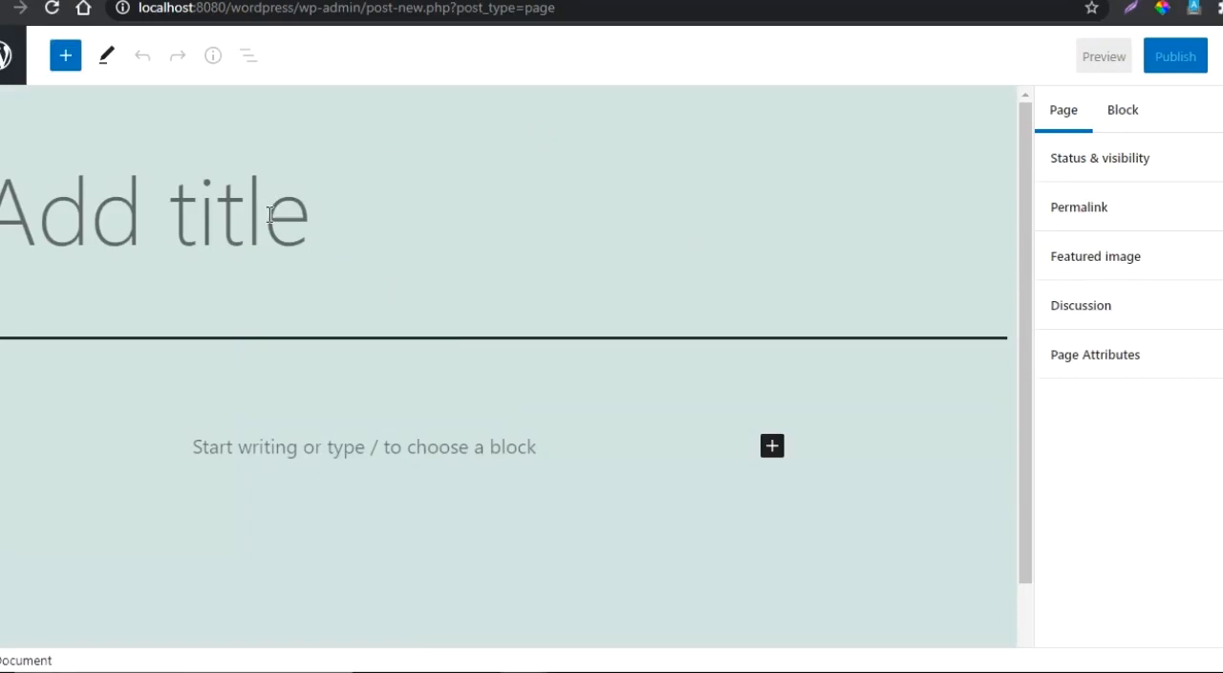
{"action": "type", "text": "Con"}
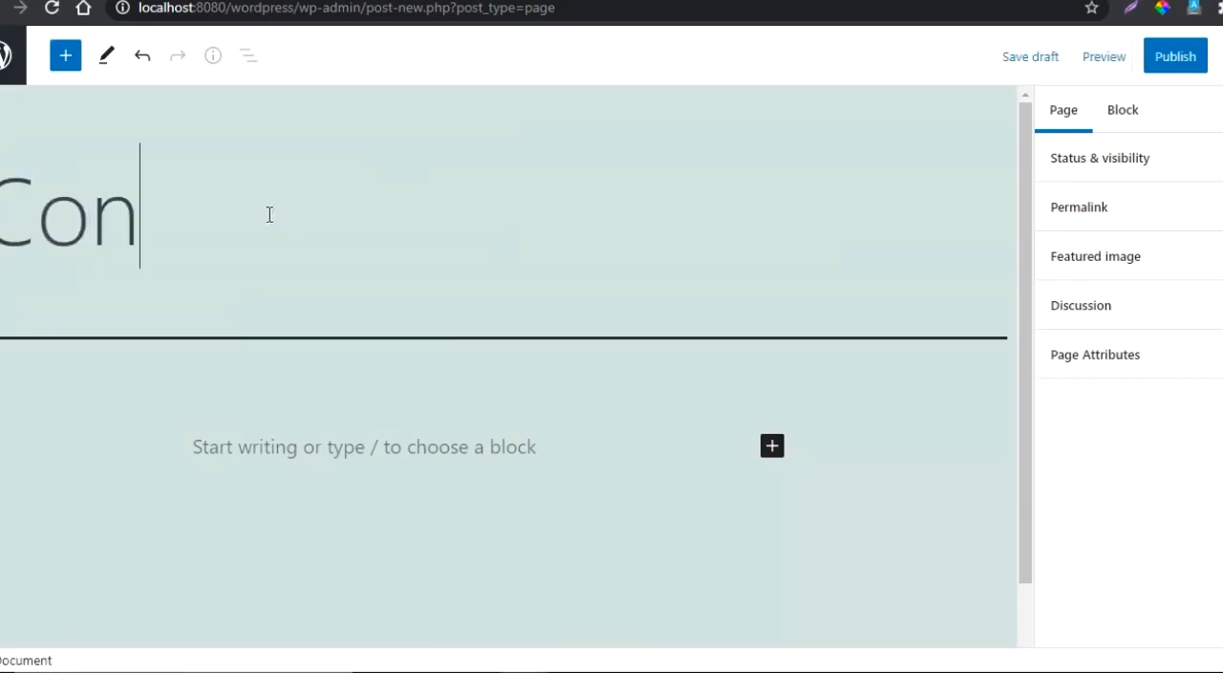
{"action": "type", "text": "tacvu"}
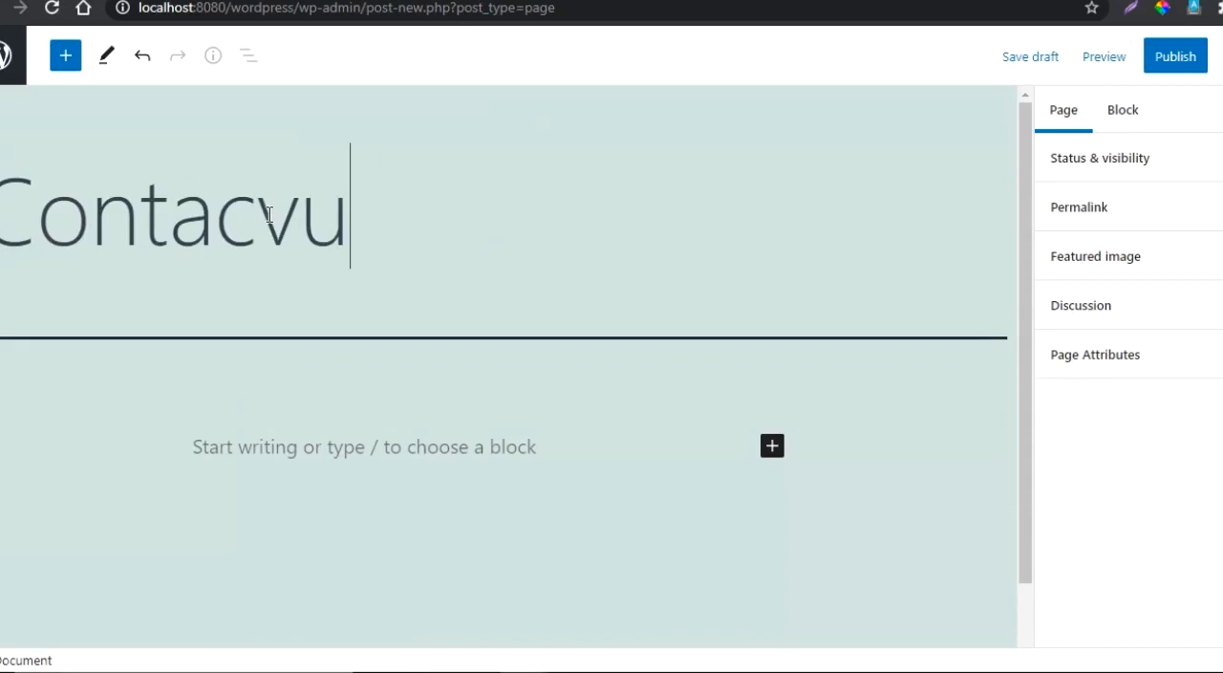
{"action": "key", "text": "BackSpace"}
{"action": "key", "text": "BackSpace"}
{"action": "key", "text": "BackSpace"}
{"action": "type", "text": "ct "}
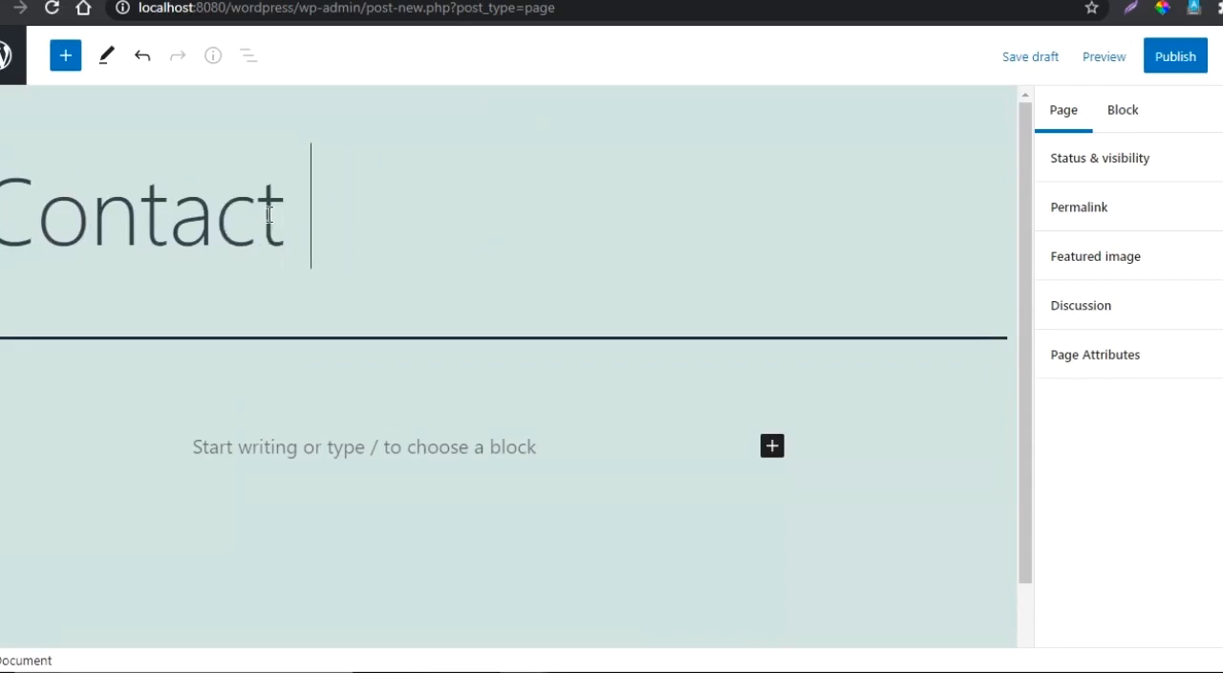
{"action": "type", "text": "Us"}
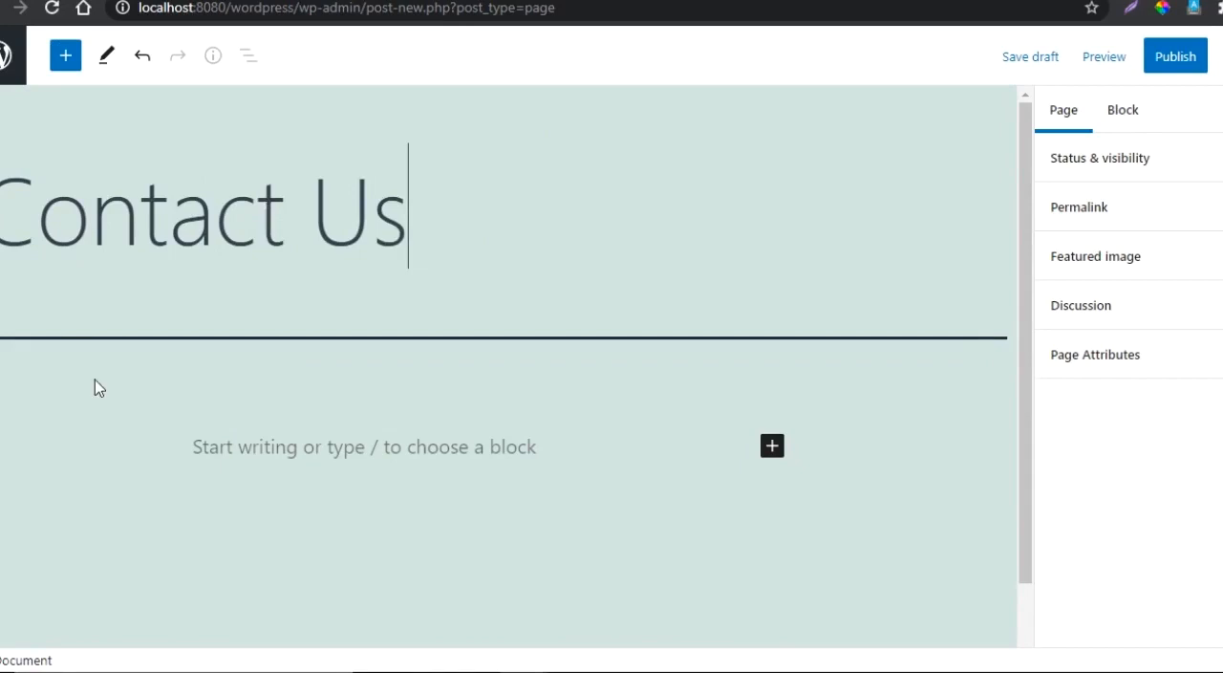
- Write the paragraph "You can contact us by using any of our links" in the page body and start a new paragraph
{"action": "left_click", "coordinate": [253, 447]}
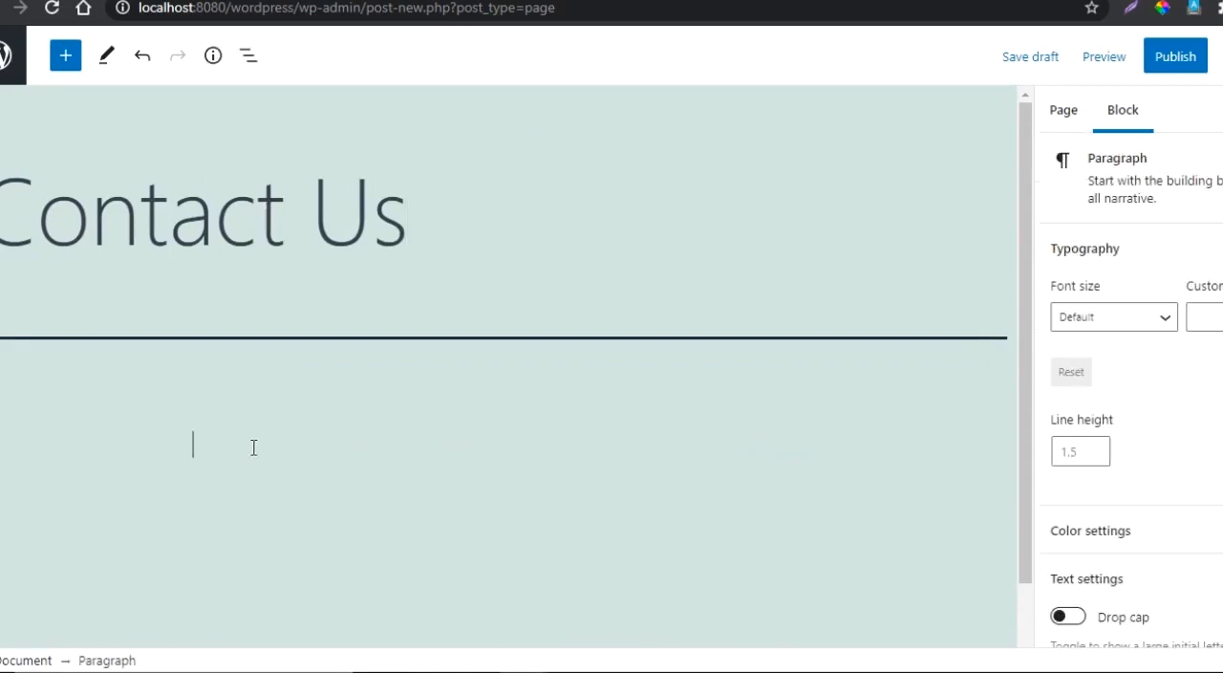
{"action": "type", "text": "You can contact us "}
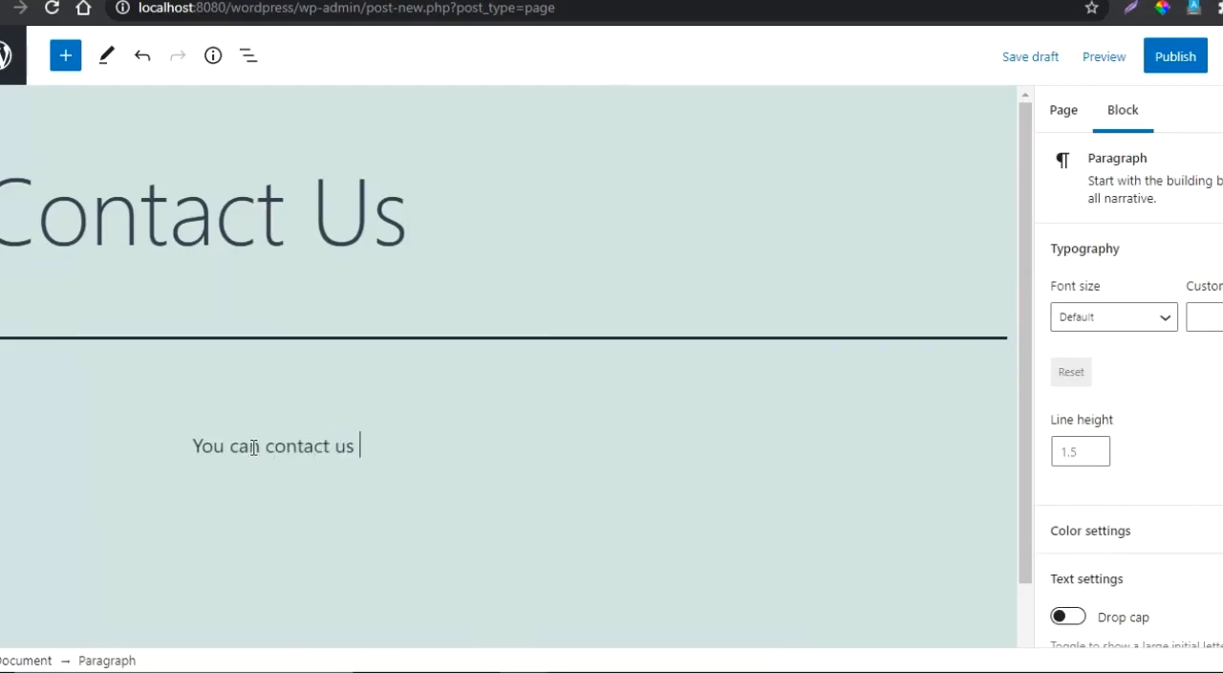
{"action": "type", "text": "by usin"}
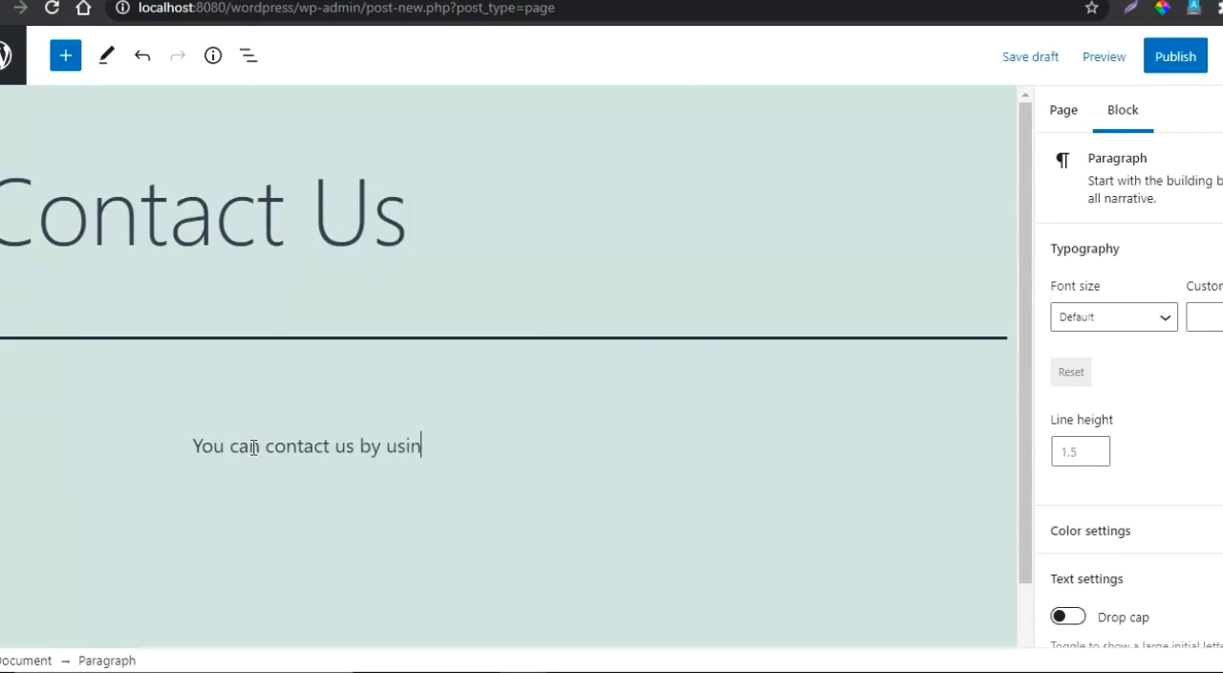
{"action": "type", "text": "g any of oy"}
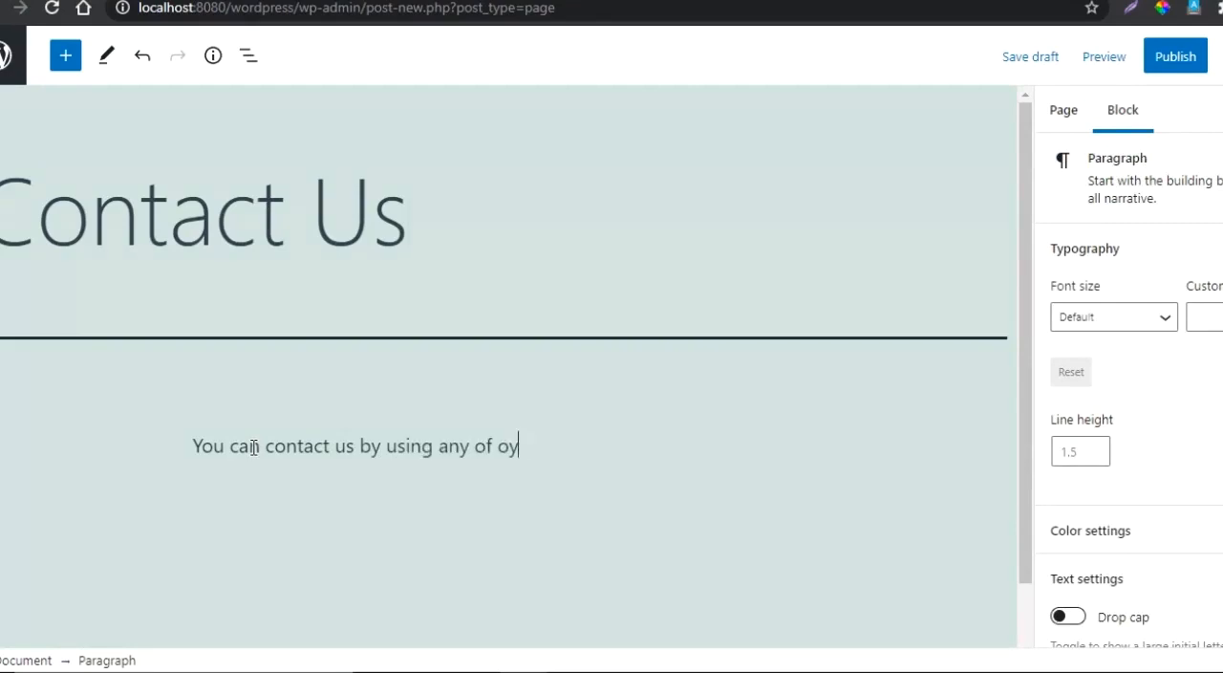
{"action": "key", "text": "BackSpace"}
{"action": "type", "text": "ur links"}
{"action": "key", "text": "Return"}
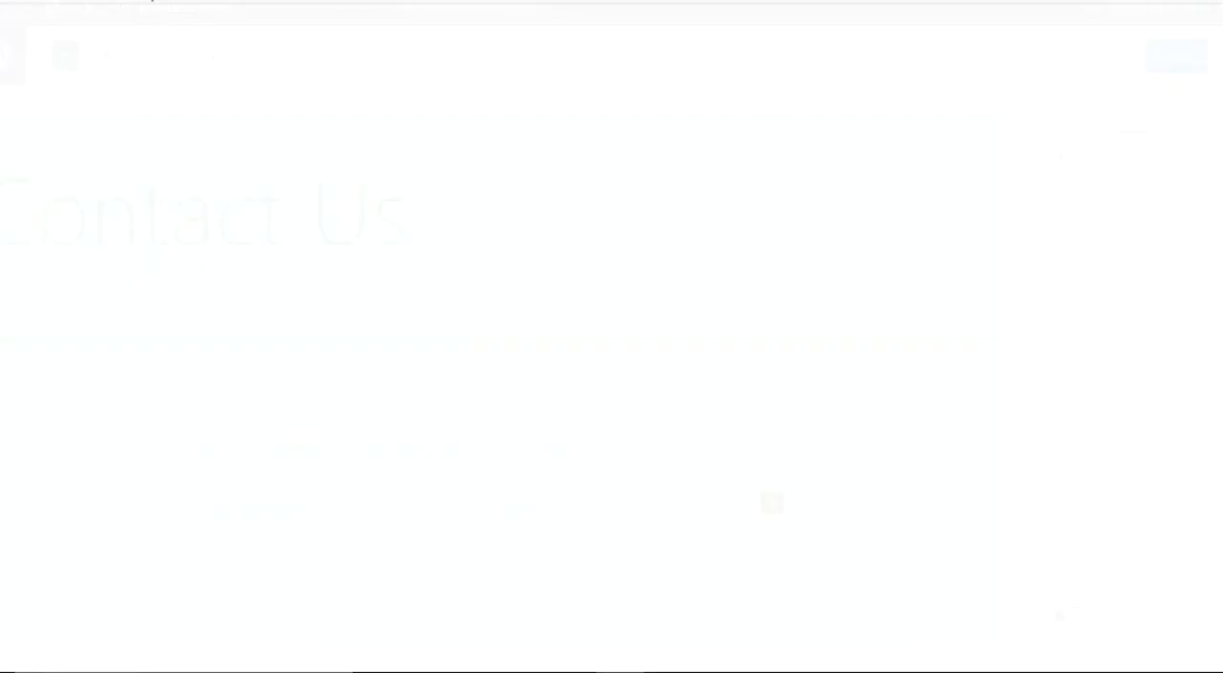
- Copy the website and social media links, from Website through Pinterest, out of the text notes and paste them below the Contact Us paragraph
{"action": "key", "text": "ctrl+a"}
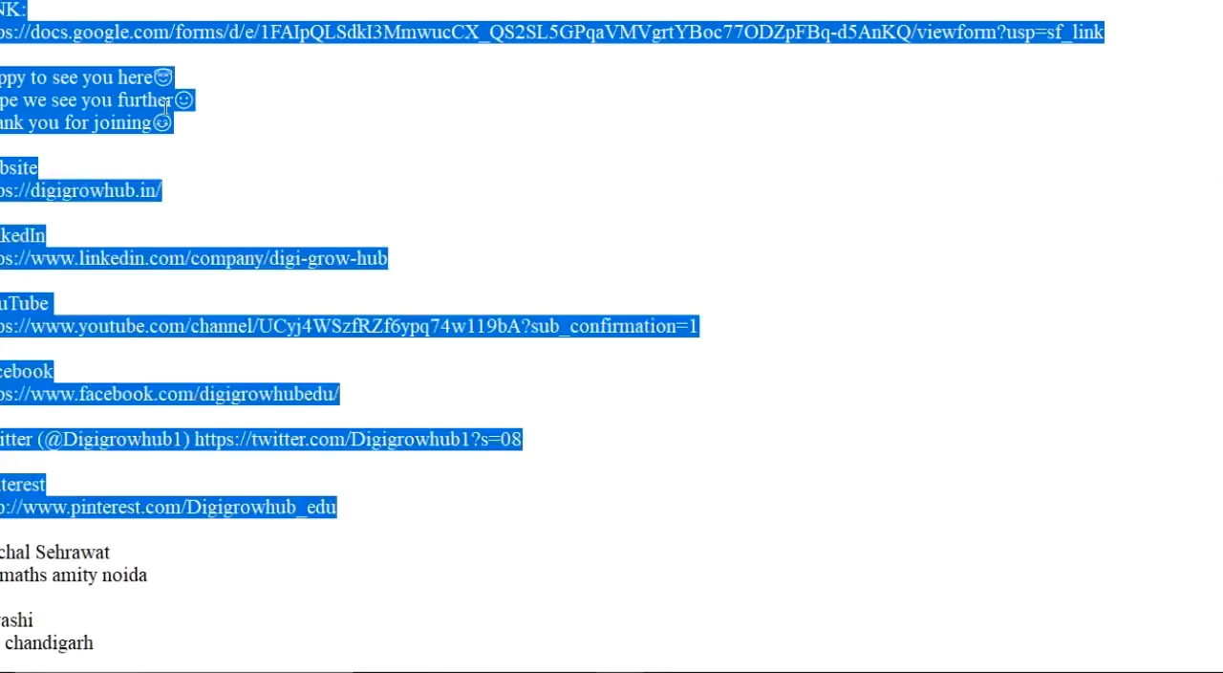
{"action": "left_click", "coordinate": [140, 146]}
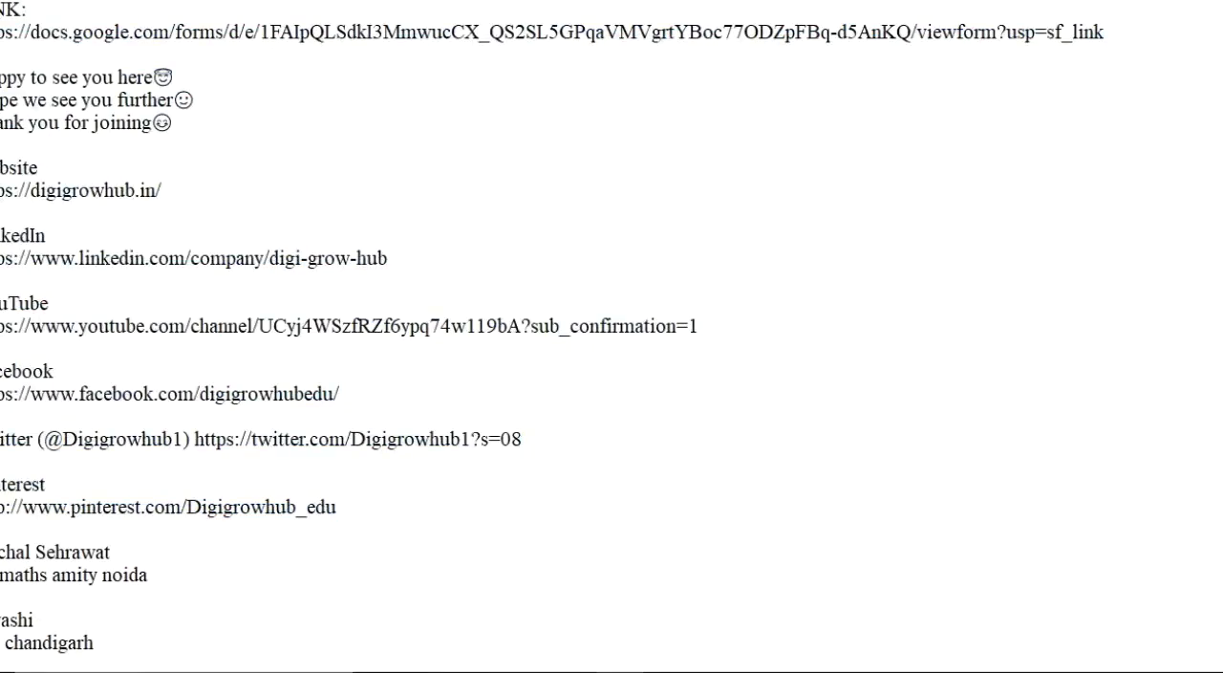
{"action": "left_click_drag", "start_coordinate": [2, 163], "coordinate": [355, 529]}
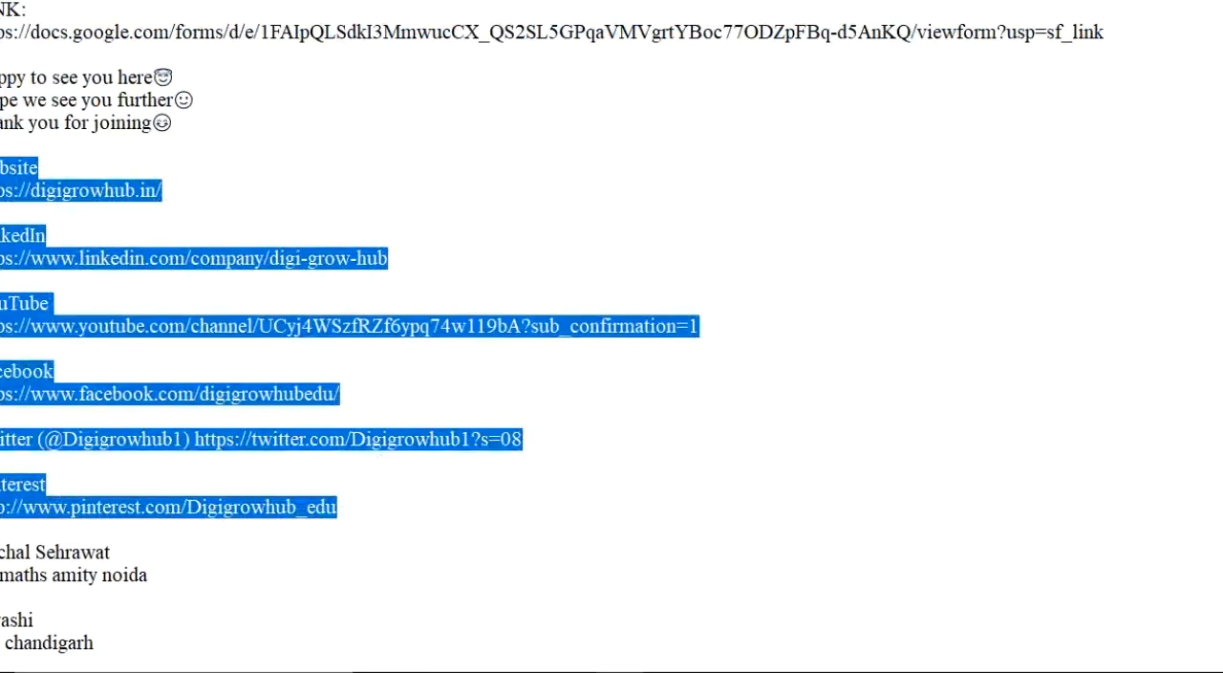
{"action": "key", "text": "alt+Tab"}
{"action": "left_click", "coordinate": [516, 524]}
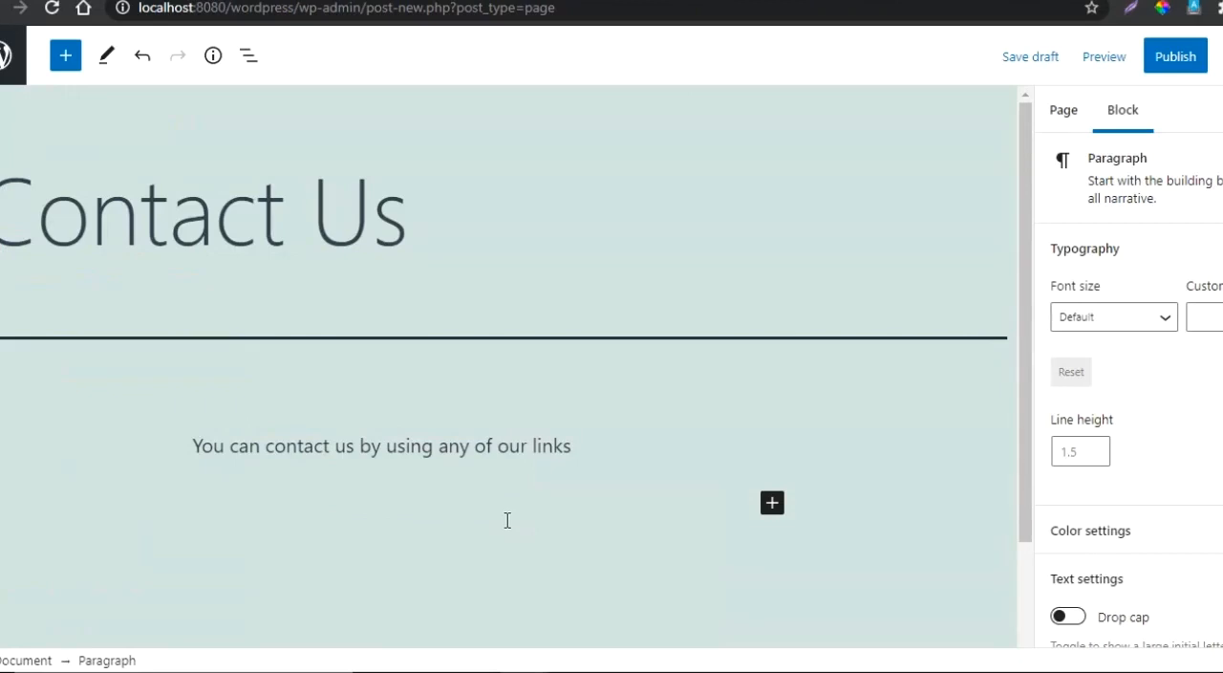
{"action": "key", "text": "ctrl+v"}
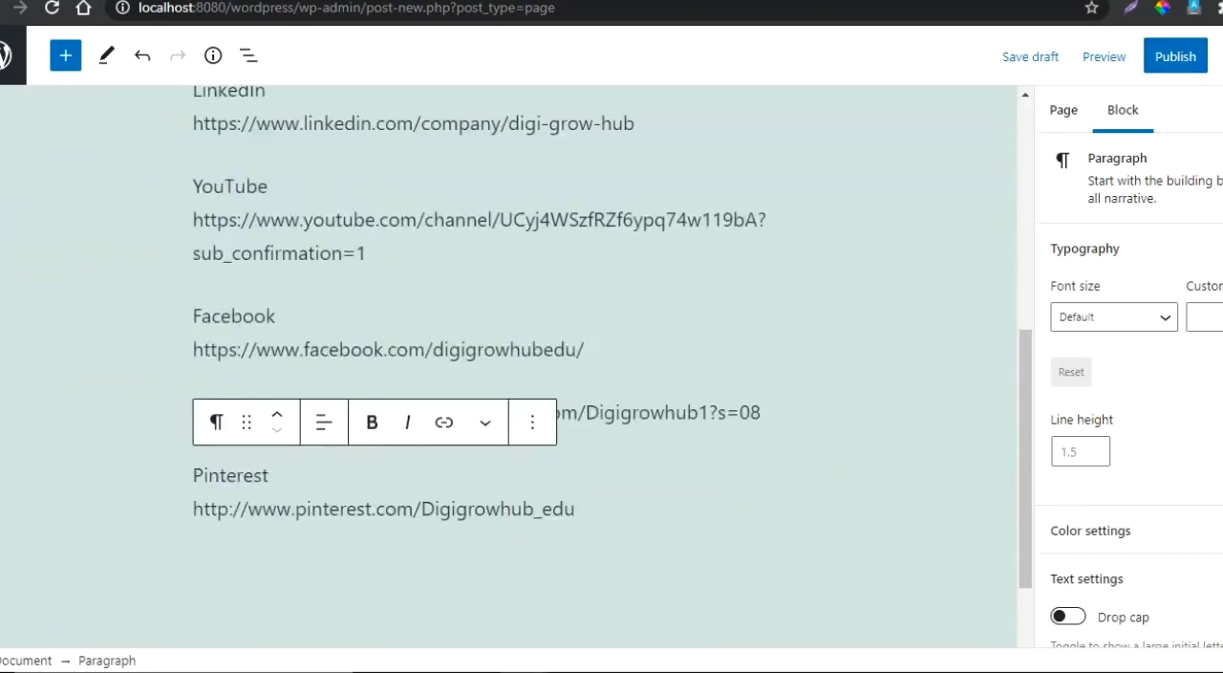
- Publish the Contact Us page and return to the list of all pages
{"action": "scroll", "coordinate": [1127, 382], "scroll_direction": "down", "scroll_amount": 1}
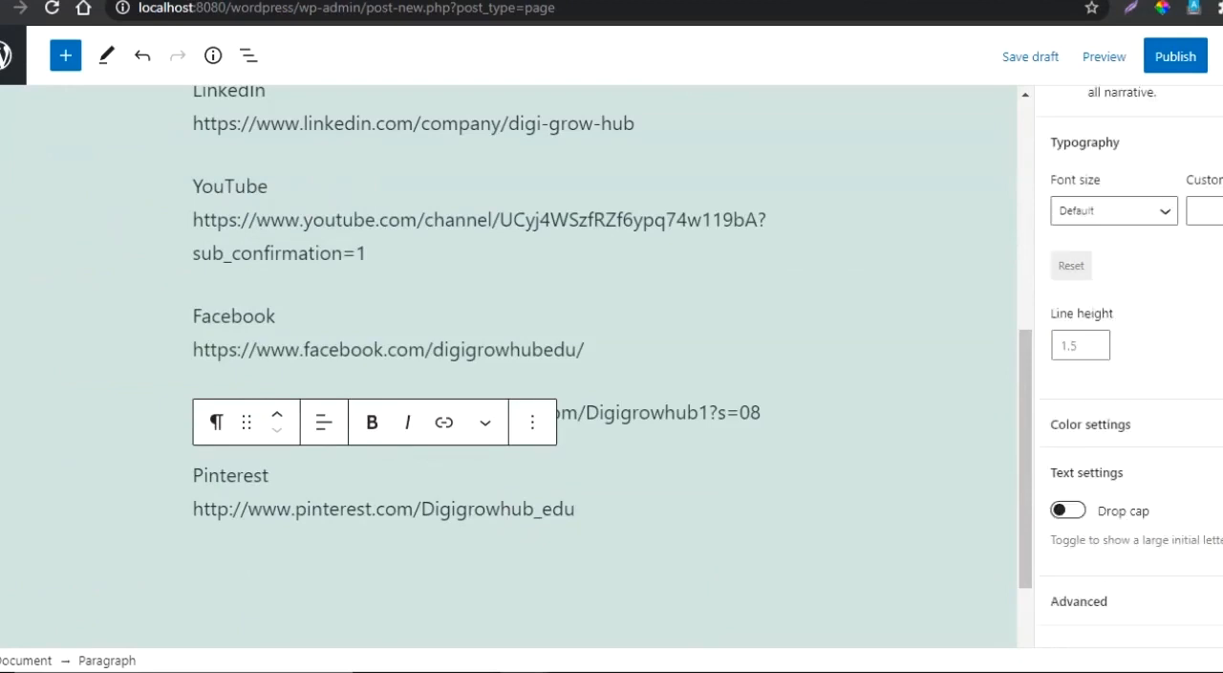
{"action": "scroll", "coordinate": [1127, 373], "scroll_direction": "up", "scroll_amount": 1}
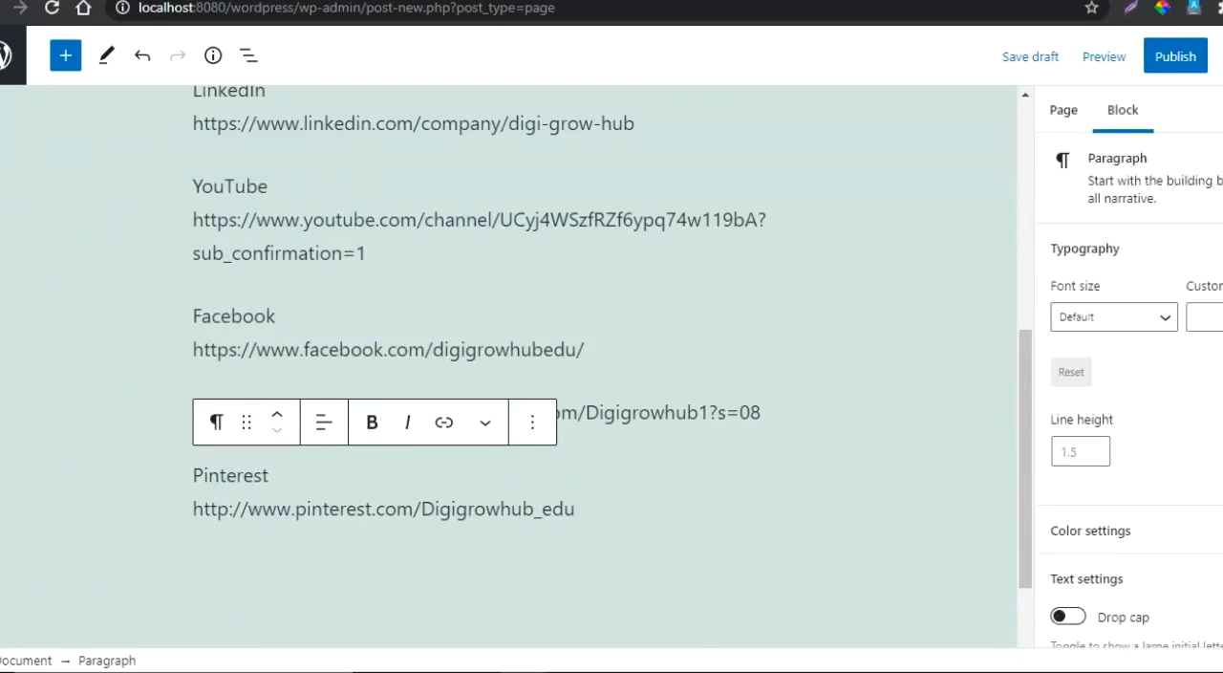
{"action": "left_click", "coordinate": [1177, 59]}
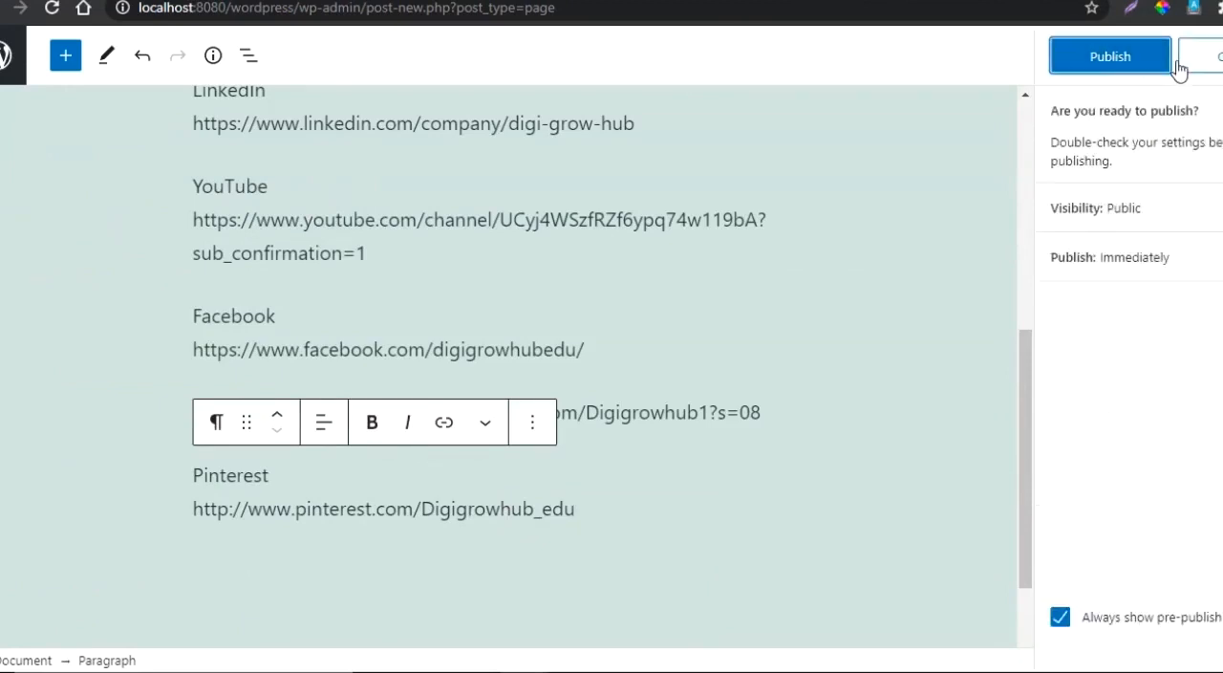
{"action": "left_click", "coordinate": [1120, 59]}
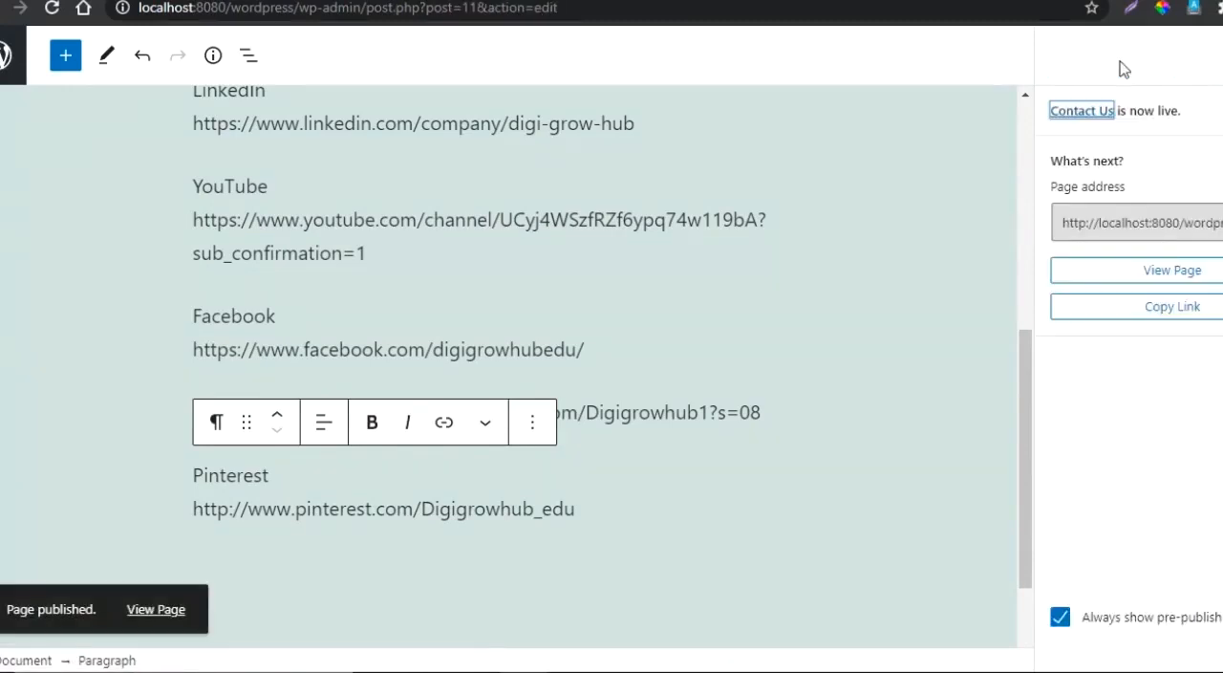
{"action": "left_click", "coordinate": [1222, 55]}
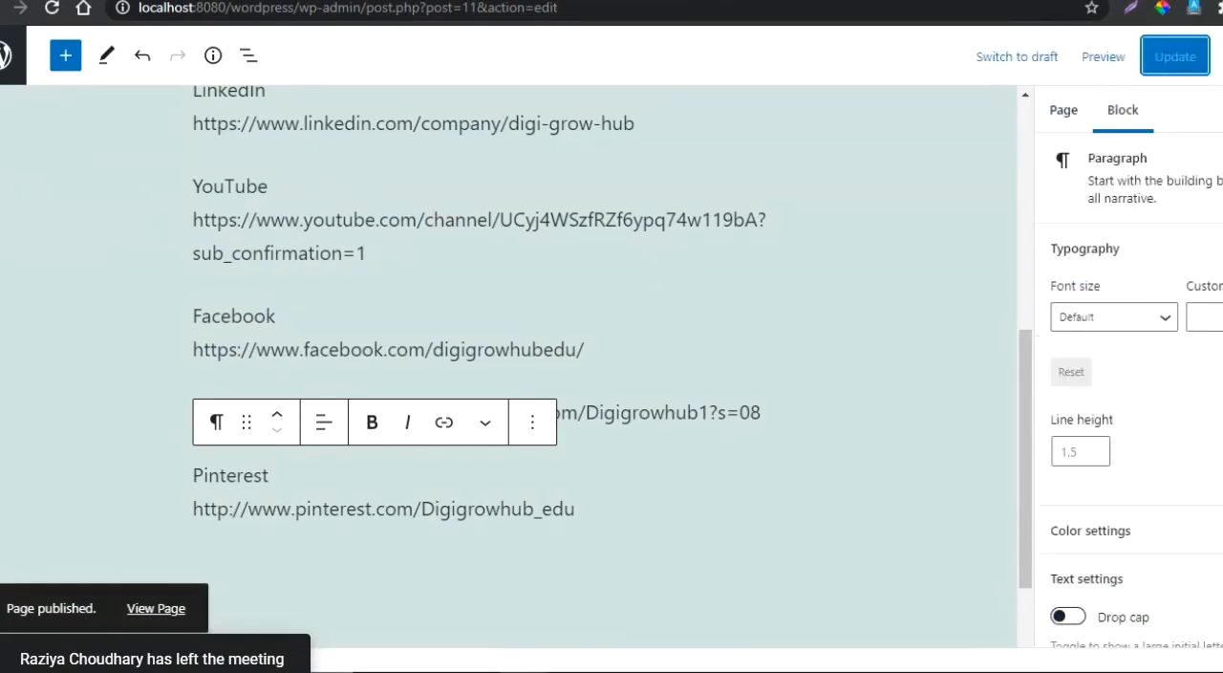
{"action": "left_click", "coordinate": [3, 73]}
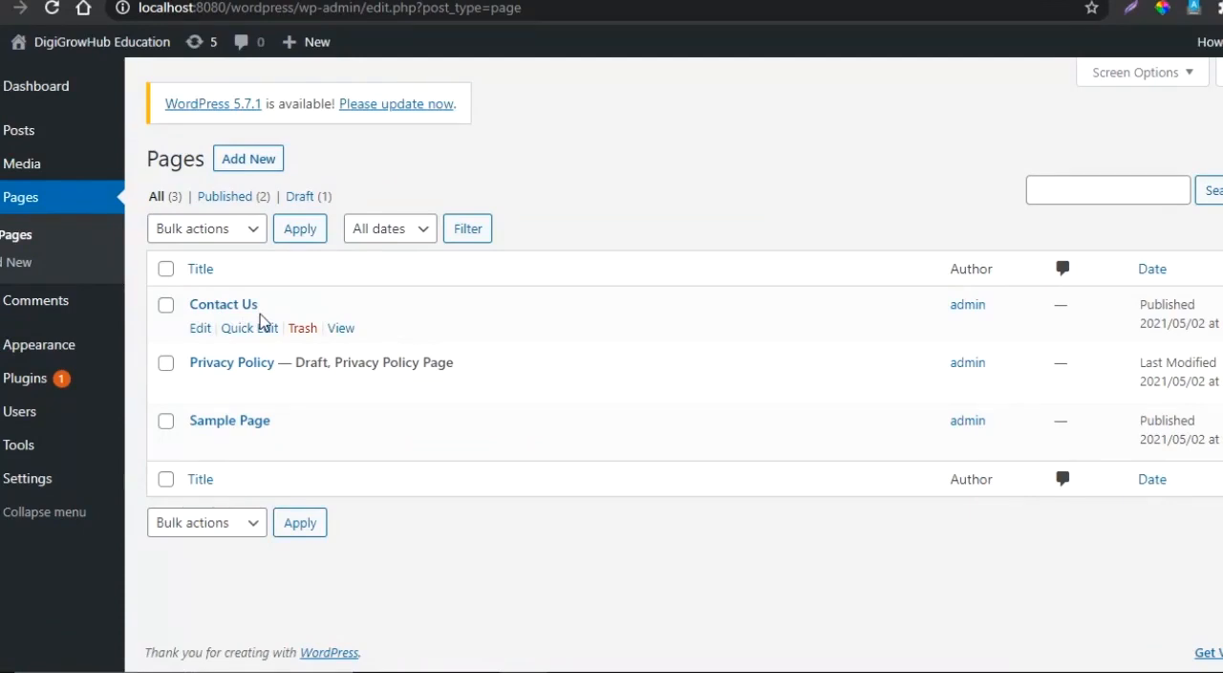
- Open the site's comments and examine the comment on the Hello world! post and its moderation options
{"action": "left_click", "coordinate": [42, 310]}
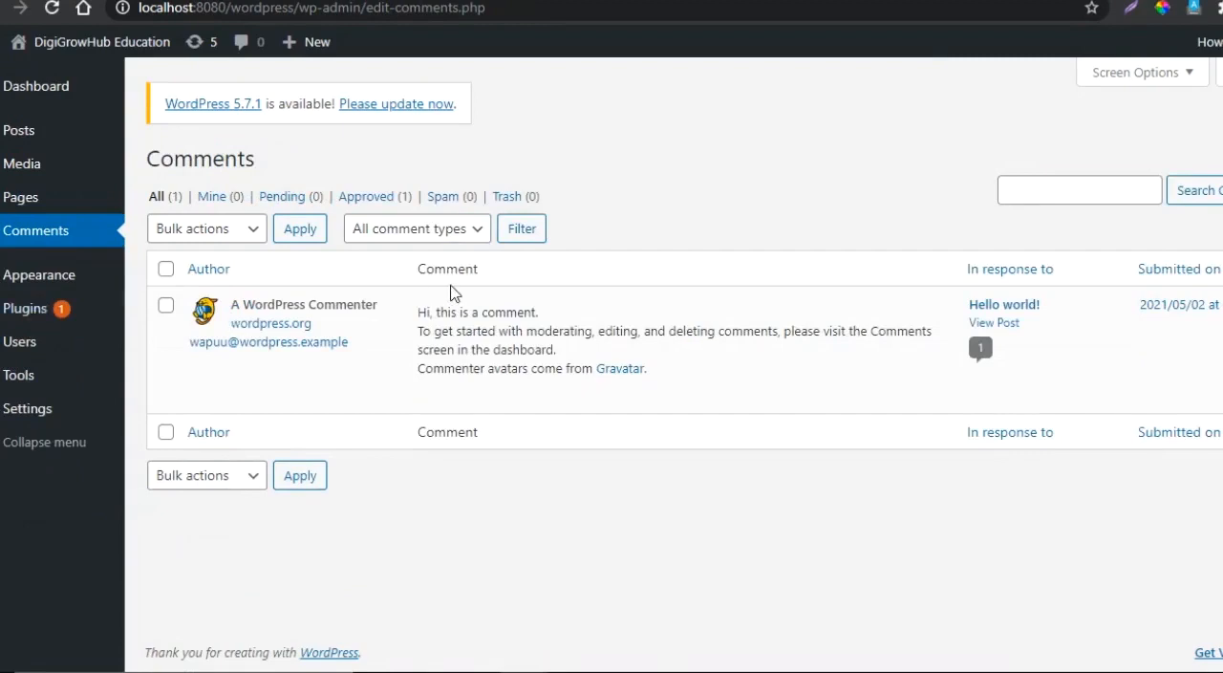
{"action": "mouse_move", "coordinate": [430, 300]}
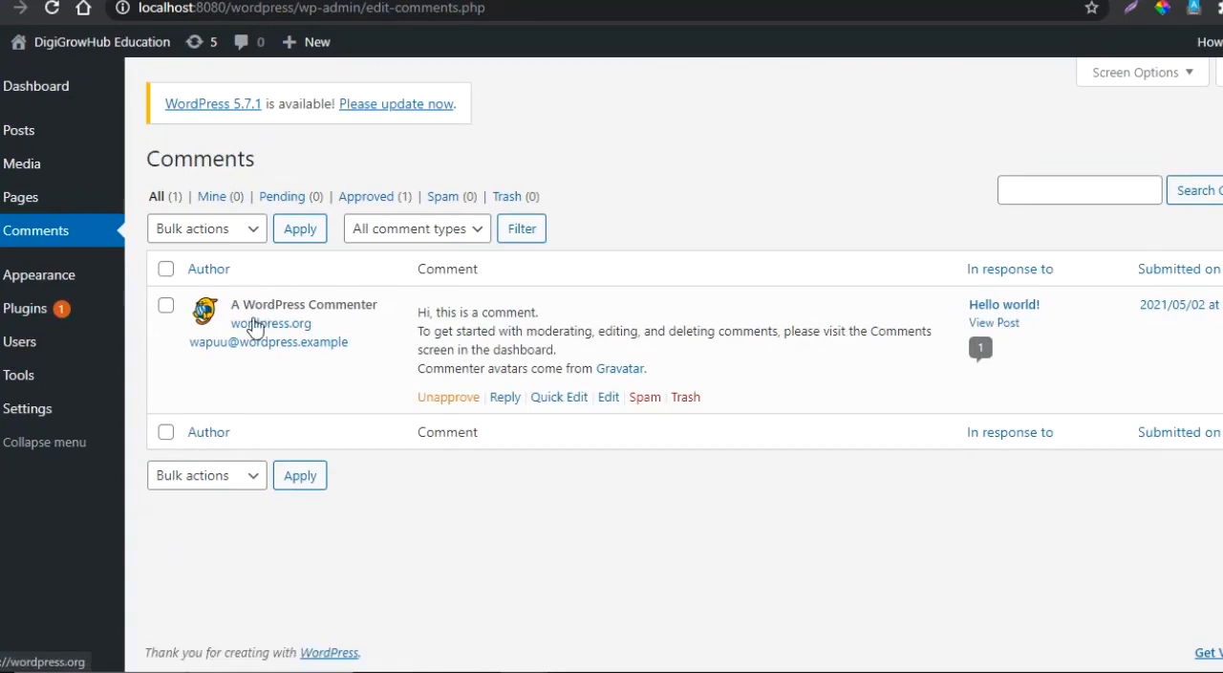
{"action": "mouse_move", "coordinate": [236, 308]}
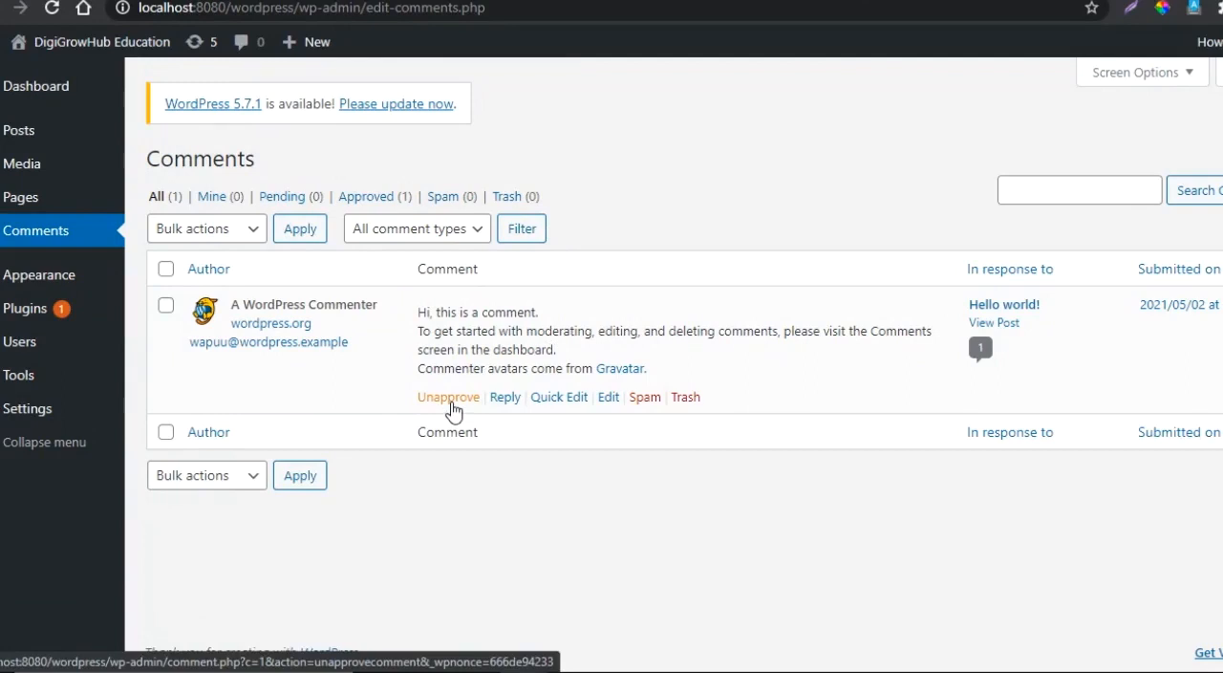
- Open the installed themes and activate Twenty Twenty as the site's theme
{"action": "mouse_move", "coordinate": [36, 280]}
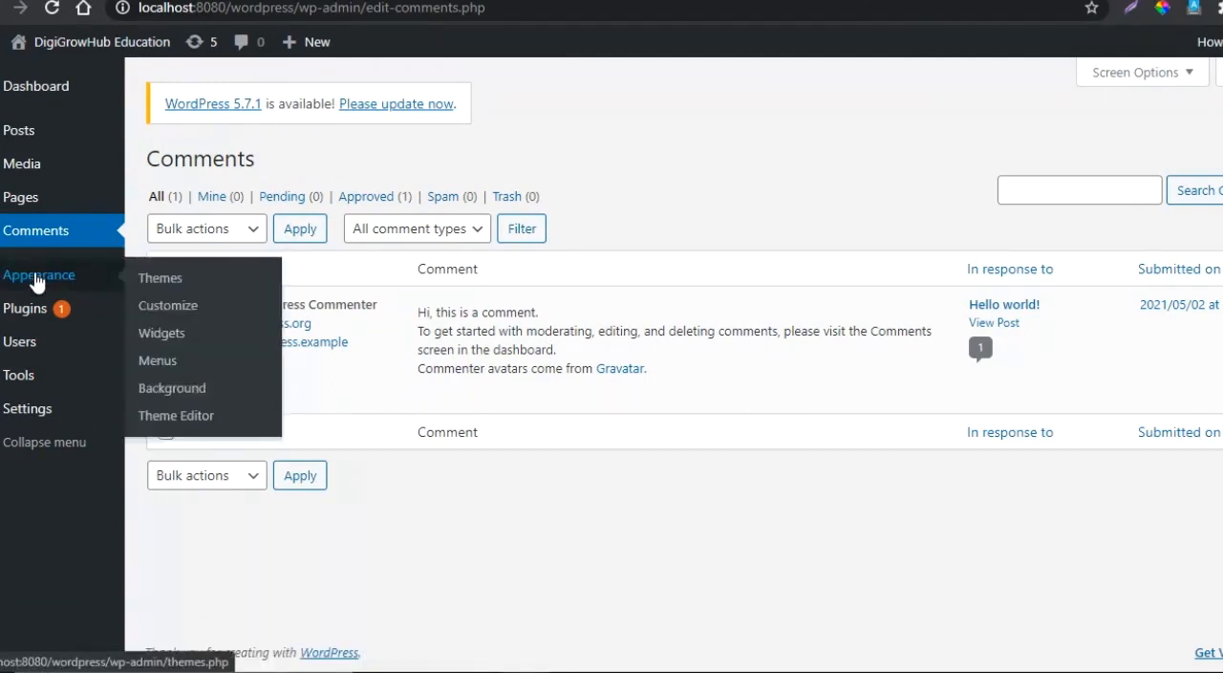
{"action": "left_click", "coordinate": [161, 276]}
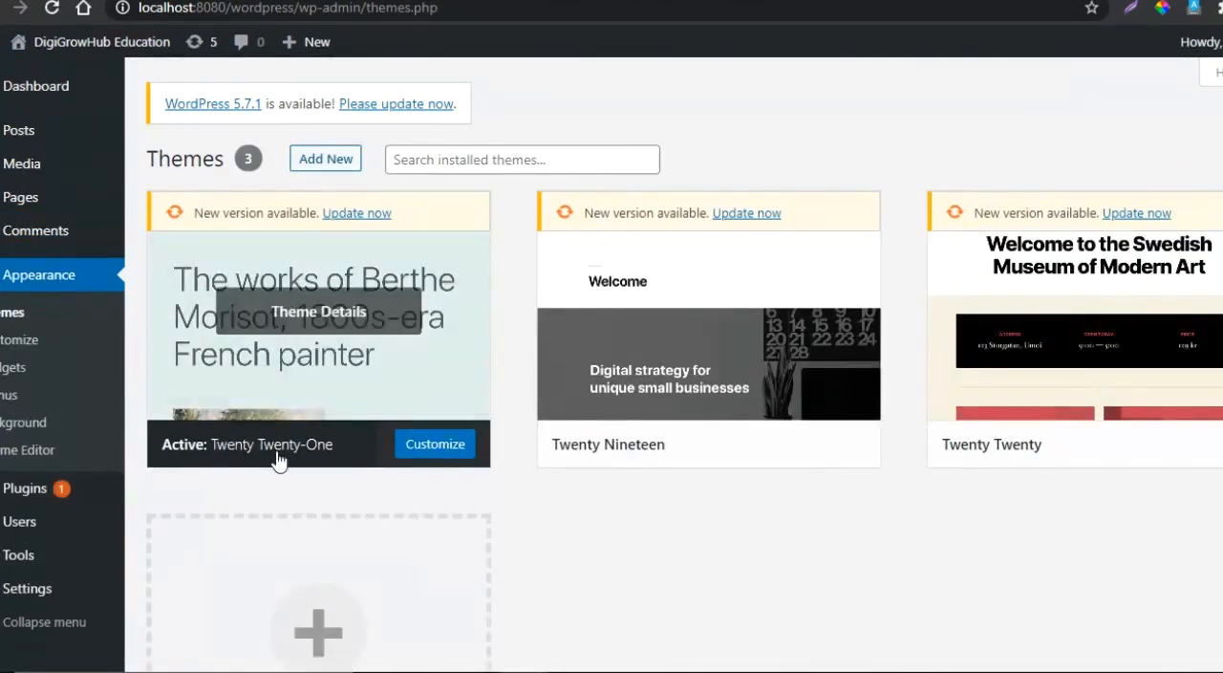
{"action": "mouse_move", "coordinate": [447, 617]}
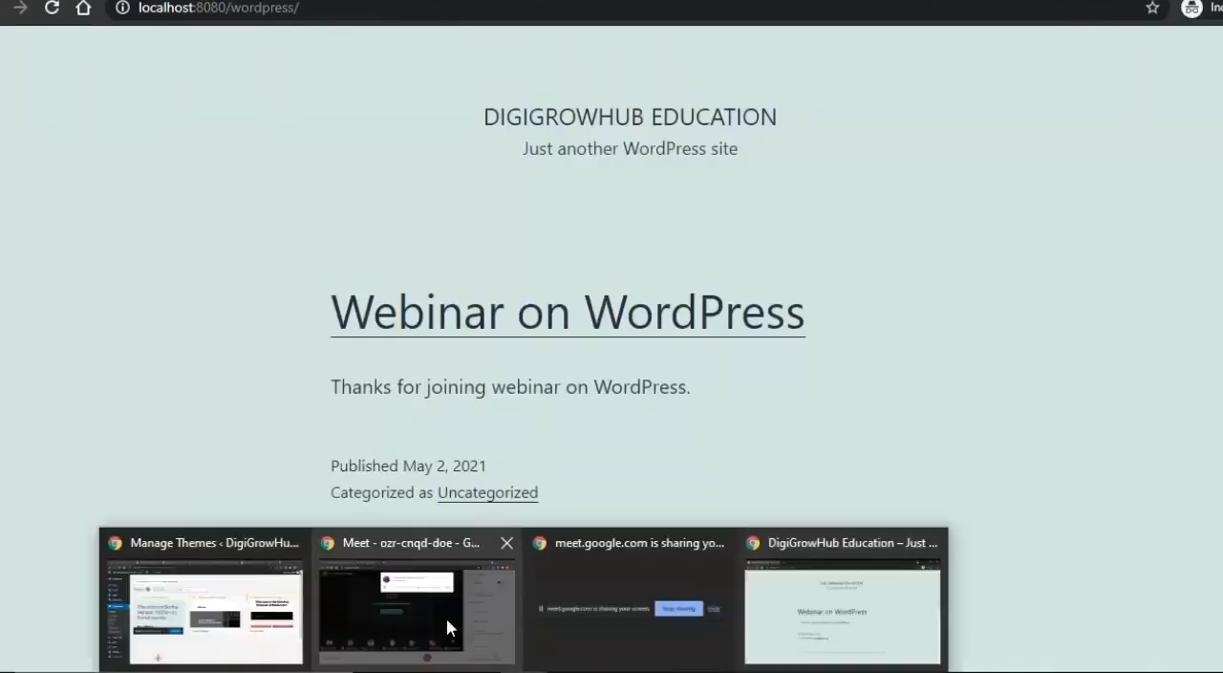
{"action": "left_click", "coordinate": [204, 597]}
{"action": "left_click", "coordinate": [1123, 447]}
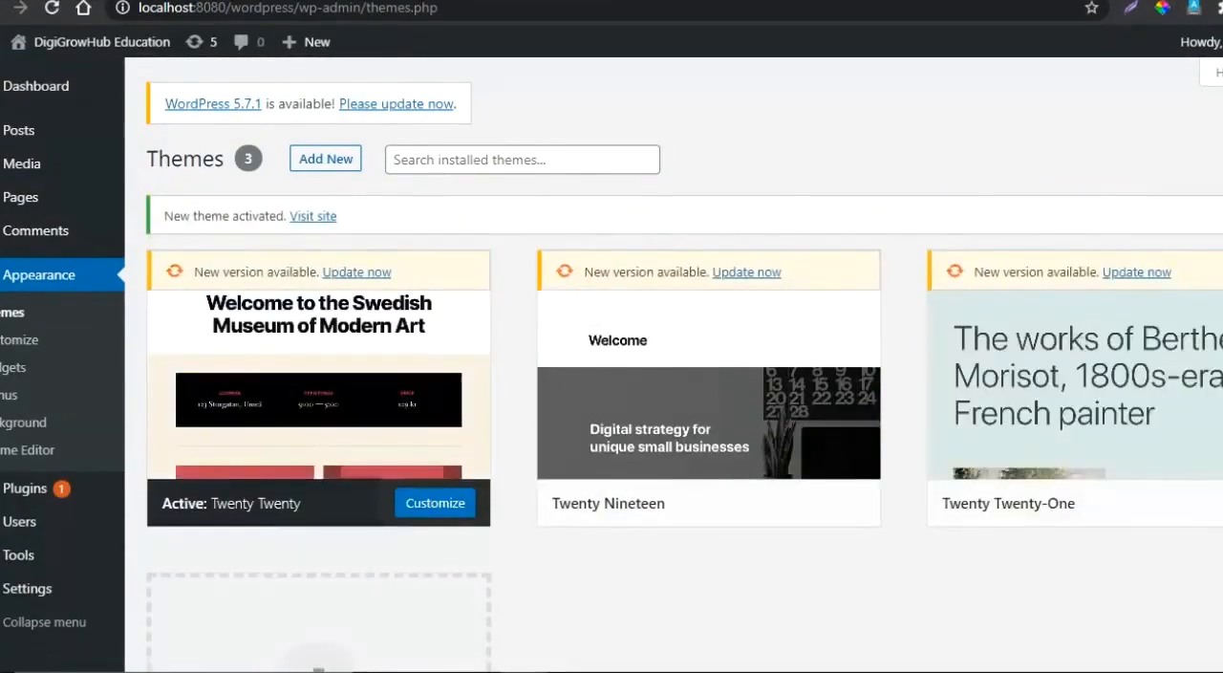
- Reload the site's front page at localhost:8080/wordpress/ and look over its posts in the new theme
{"action": "key", "text": "alt+Tab"}
{"action": "left_click", "coordinate": [322, 10]}
{"action": "key", "text": "Return"}
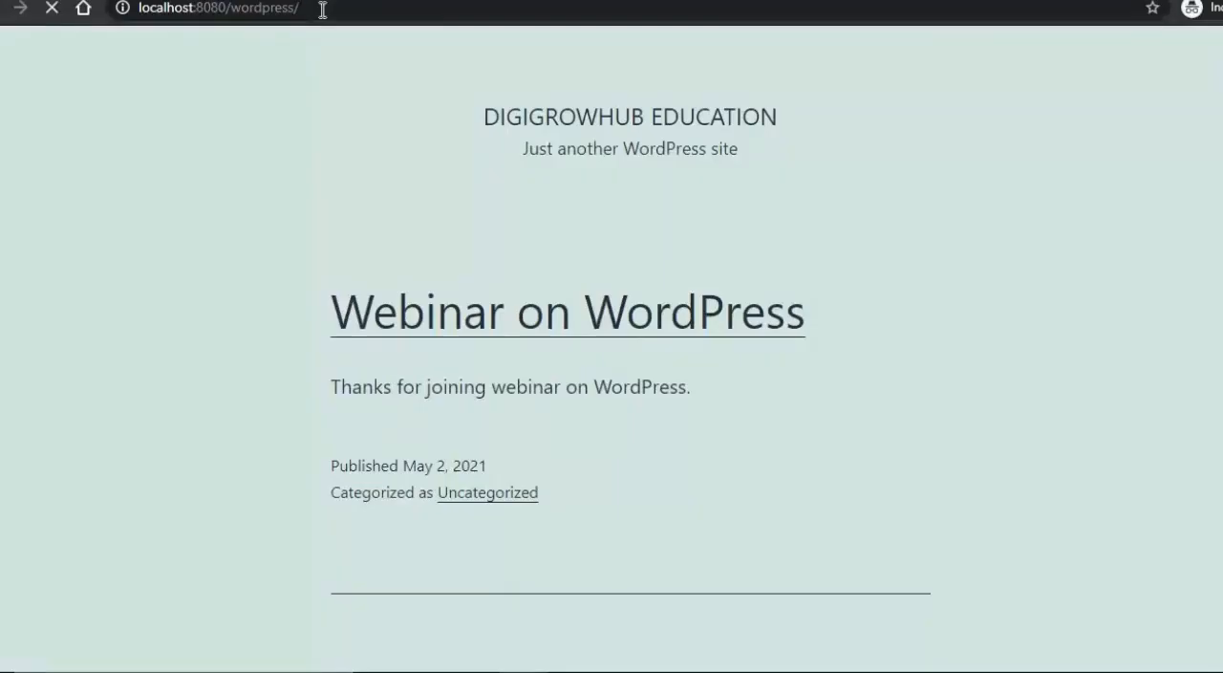
{"action": "scroll", "coordinate": [459, 197], "scroll_direction": "down", "scroll_amount": 15}
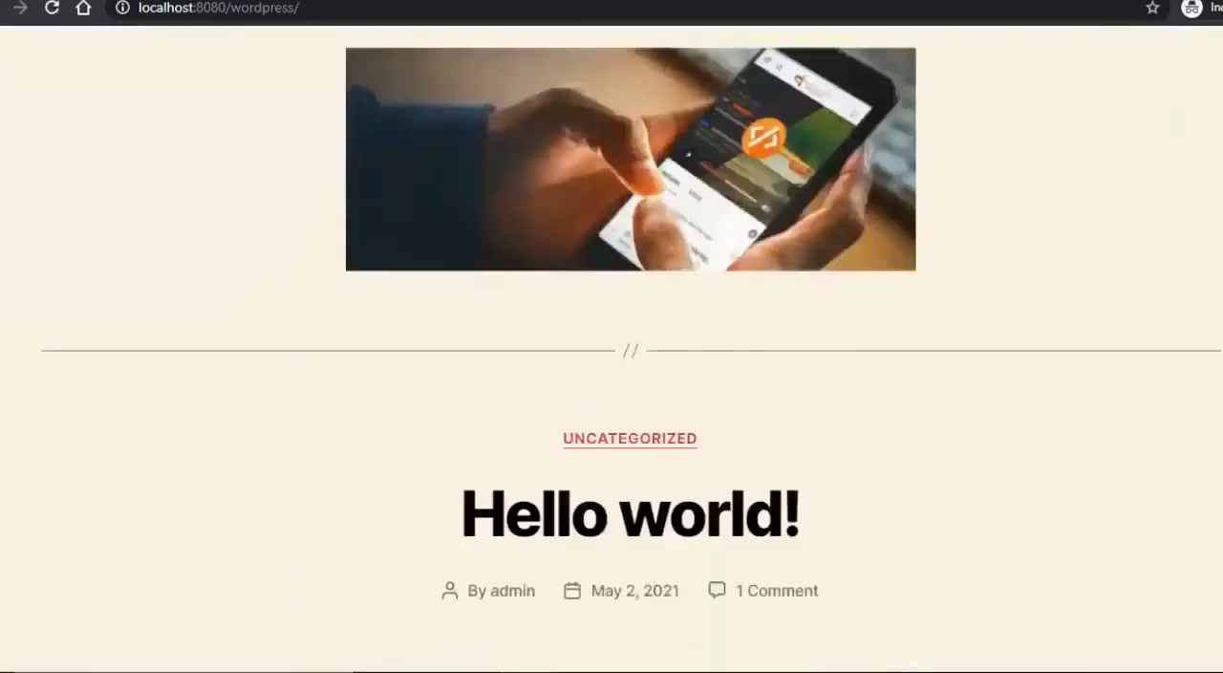
{"action": "scroll", "coordinate": [612, 344], "scroll_direction": "up", "scroll_amount": 15}
- Return to the theme manager, start adding a new theme and browse the featured themes
{"action": "key", "text": "alt+Tab"}
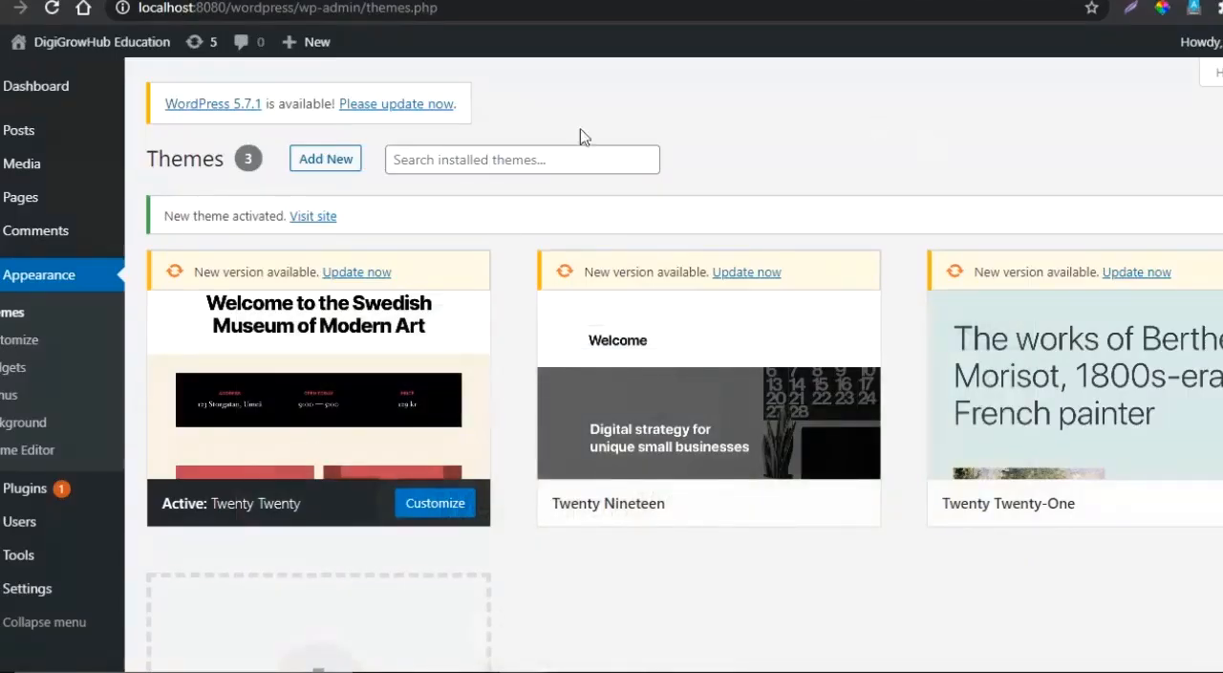
{"action": "left_click", "coordinate": [324, 165]}
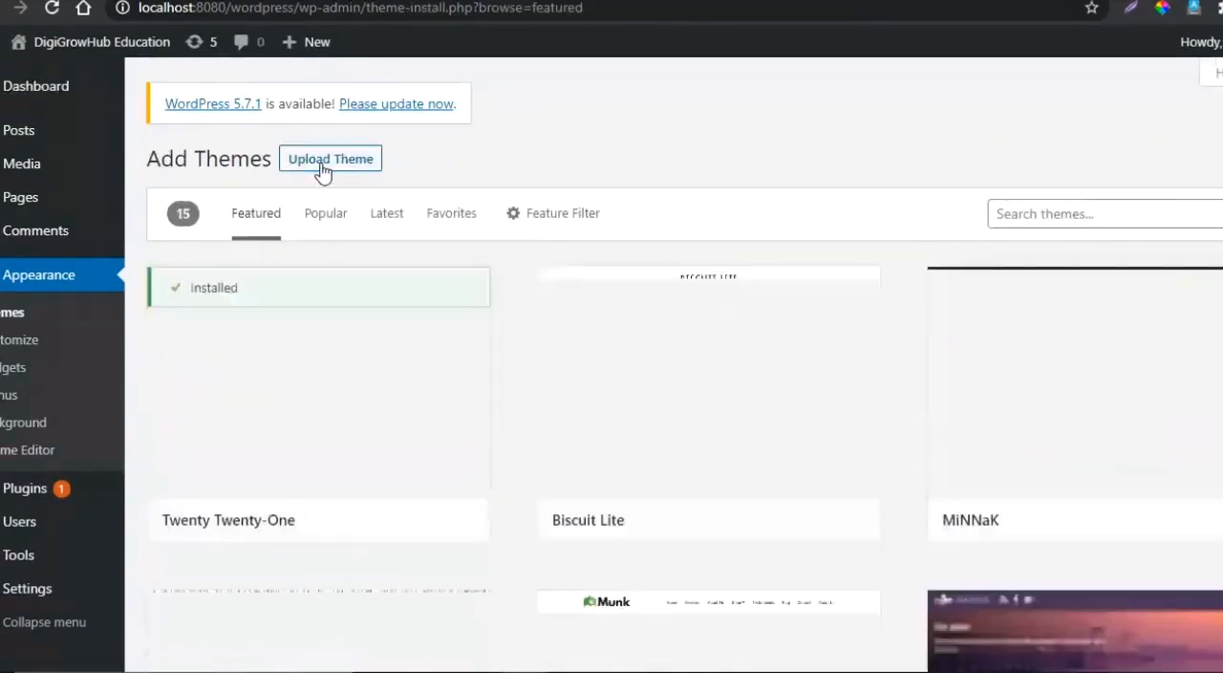
{"action": "scroll", "coordinate": [684, 382], "scroll_direction": "down", "scroll_amount": 2}
{"action": "scroll", "coordinate": [684, 382], "scroll_direction": "down", "scroll_amount": 8}
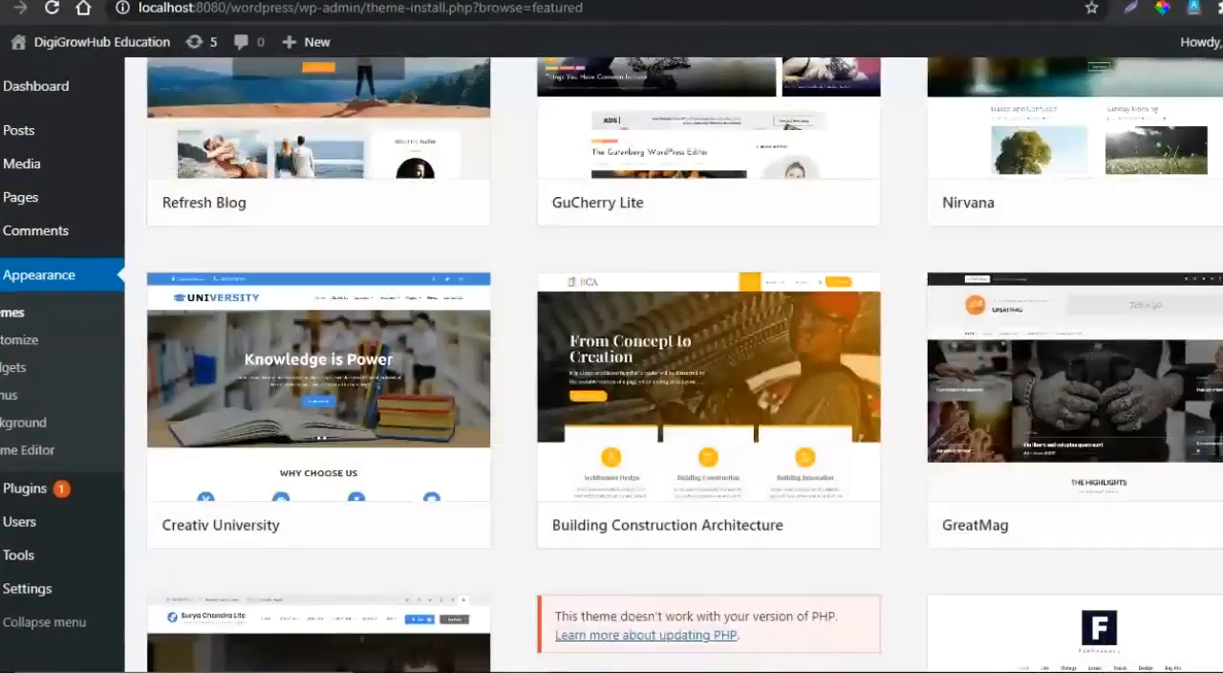
{"action": "scroll", "coordinate": [684, 382], "scroll_direction": "down", "scroll_amount": 2}
{"action": "scroll", "coordinate": [178, 492], "scroll_direction": "up", "scroll_amount": 9}
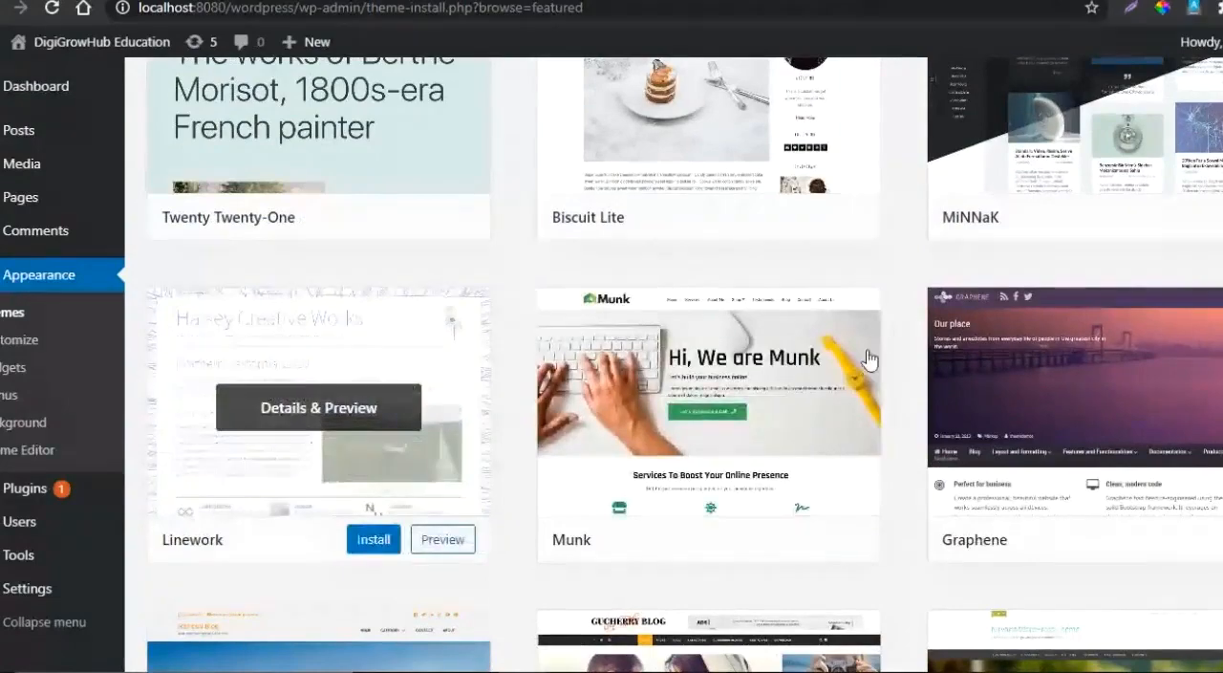
- Search the theme directory for "education", look at the JetBlack Education theme and dismiss the low-battery notice
{"action": "scroll", "coordinate": [286, 411], "scroll_direction": "up", "scroll_amount": 3}
{"action": "left_click", "coordinate": [1100, 213]}
{"action": "type", "text": "education"}
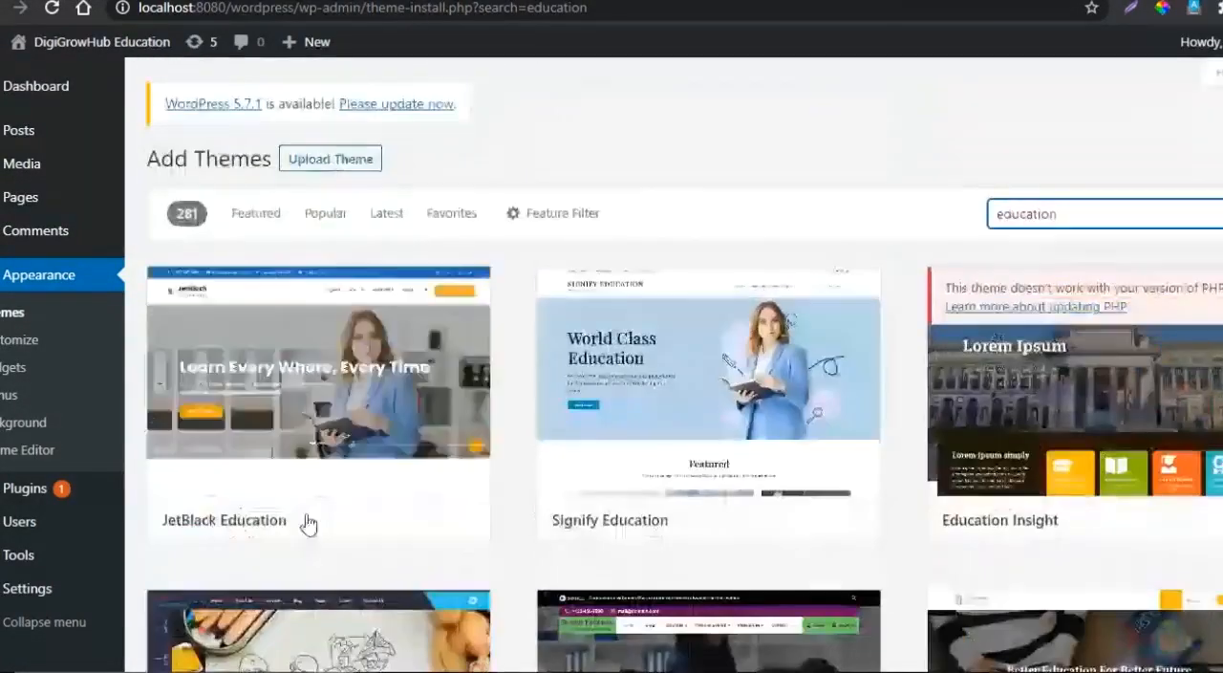
{"action": "mouse_move", "coordinate": [373, 519]}
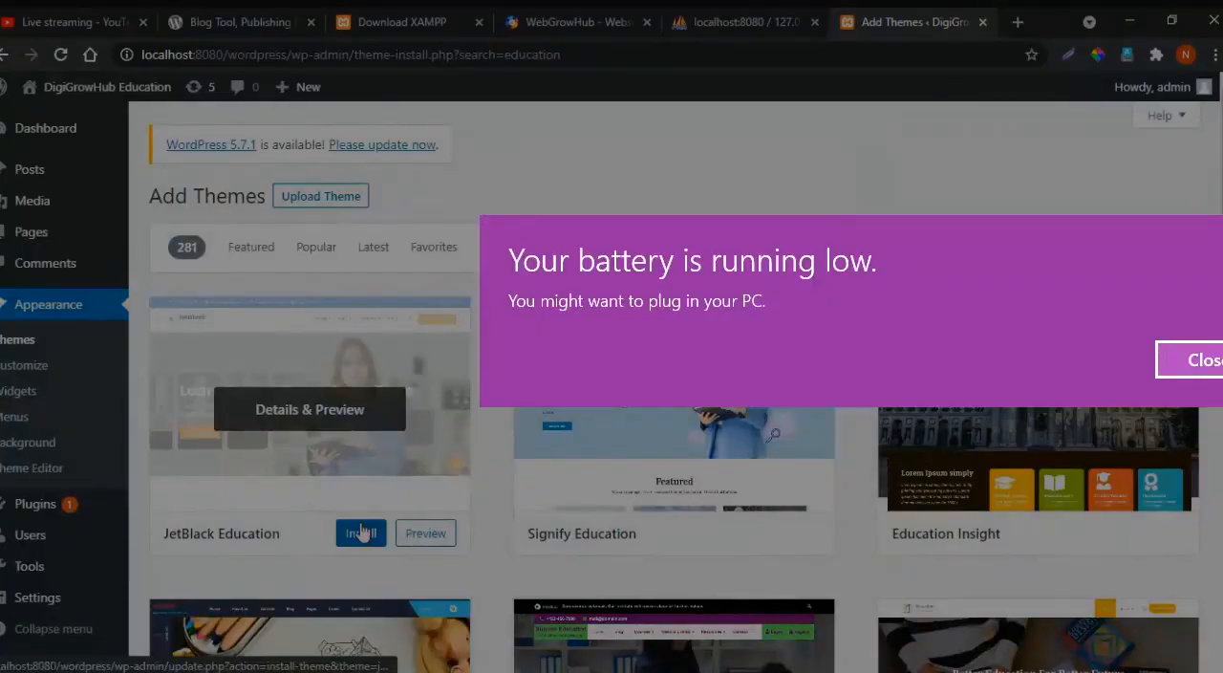
{"action": "left_click", "coordinate": [1200, 366]}
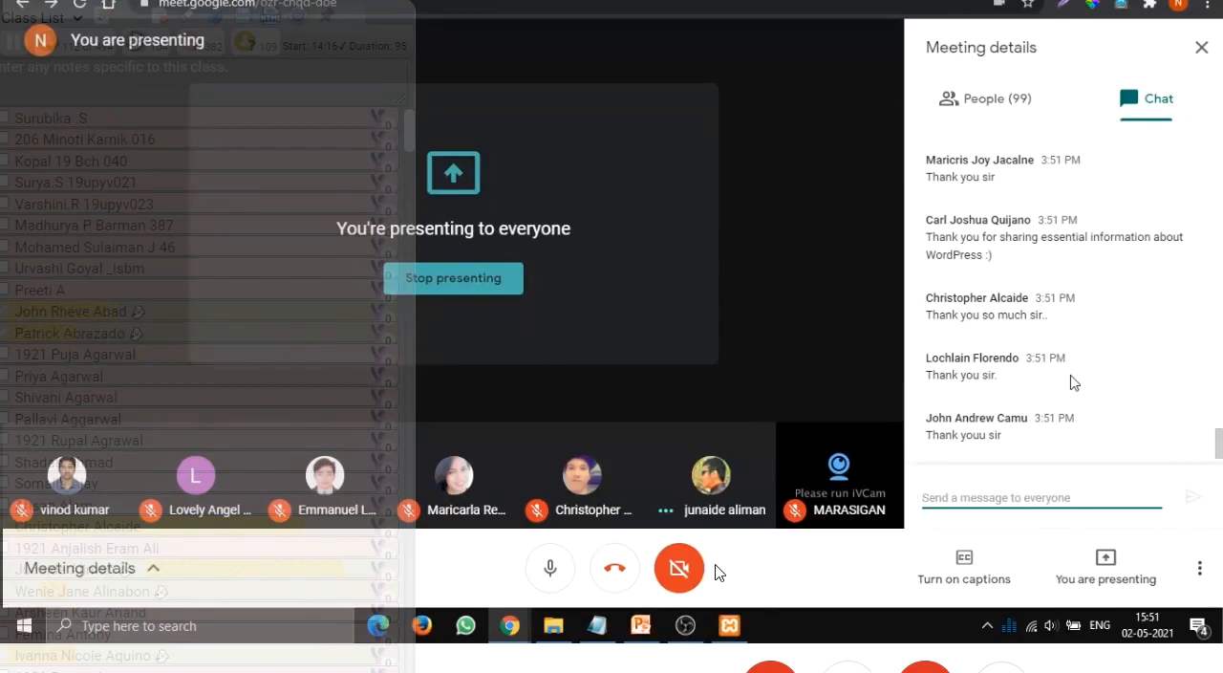
- Stop presenting the screen in the Google Meet call
{"action": "left_click", "coordinate": [1089, 566]}
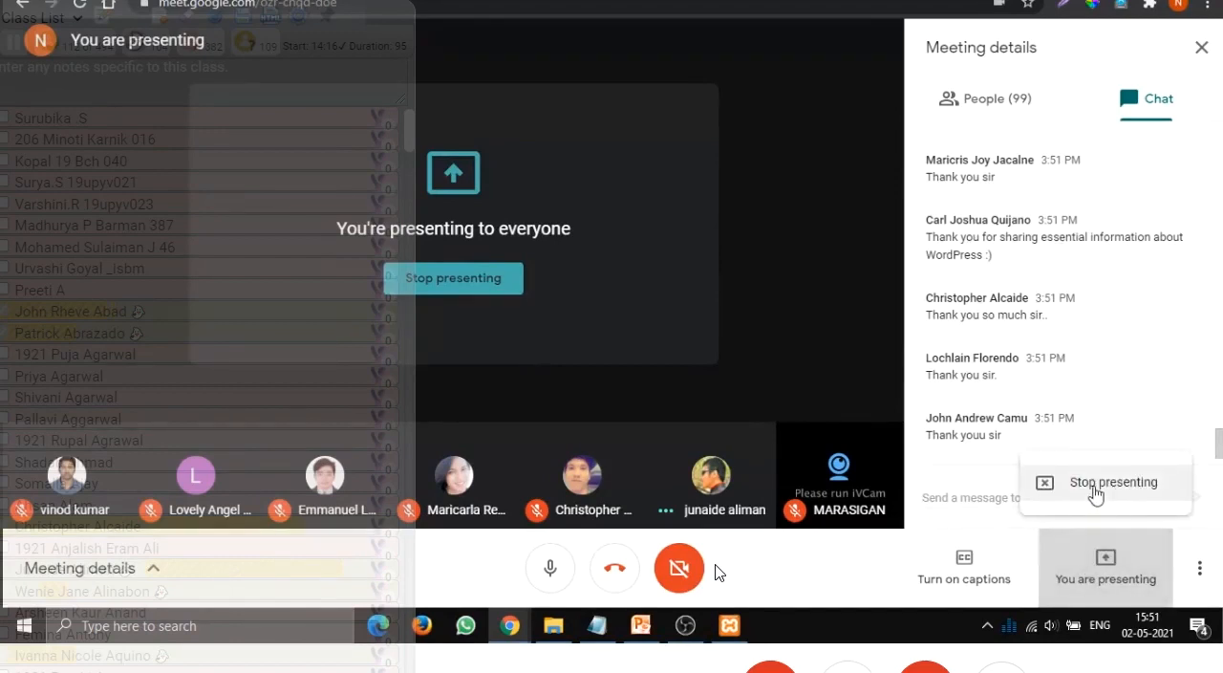
{"action": "left_click", "coordinate": [1095, 483]}
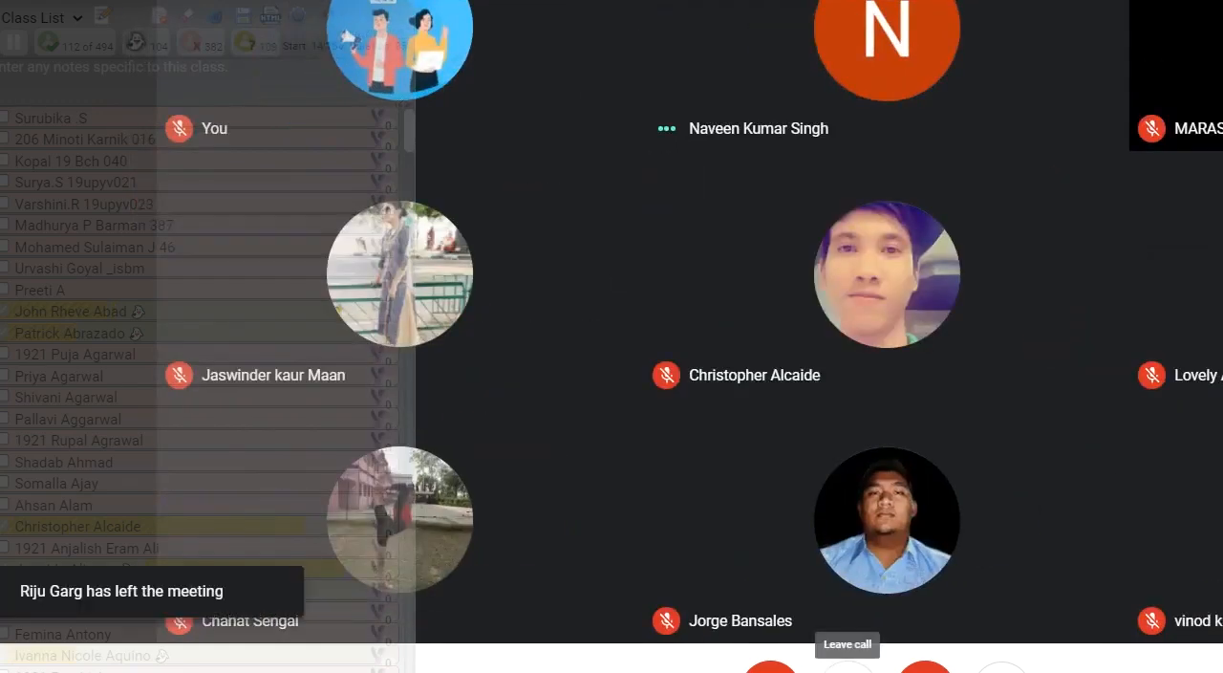
{"action": "left_click", "coordinate": [847, 668]}
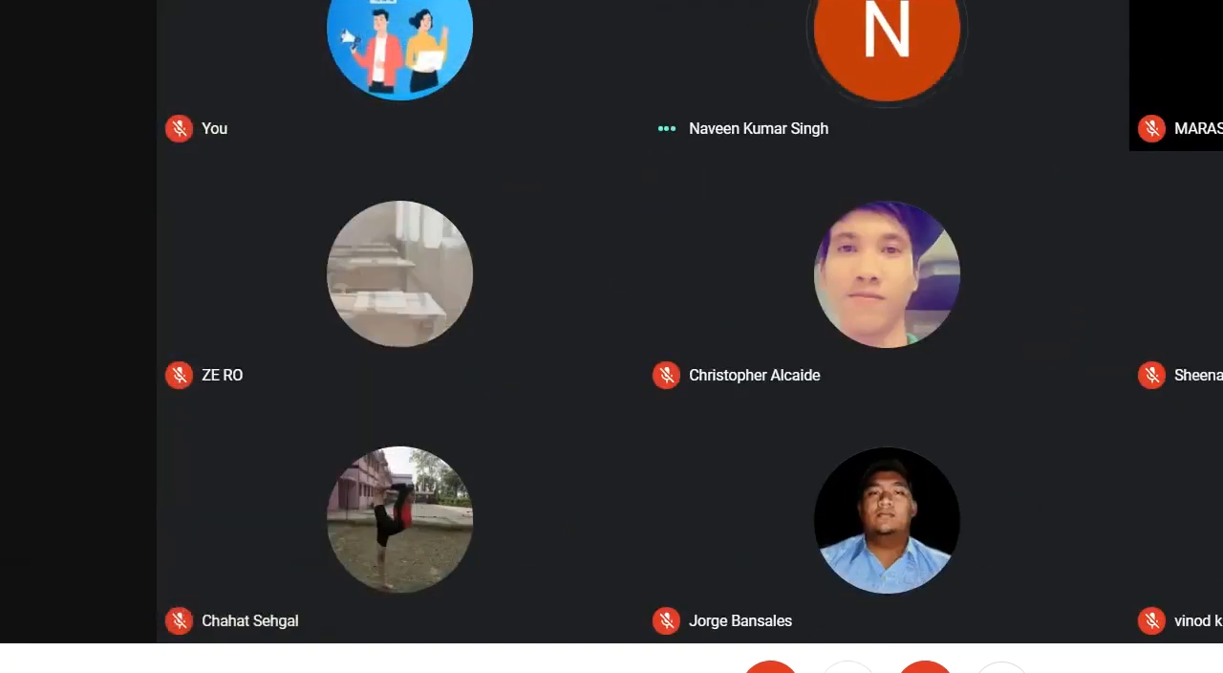